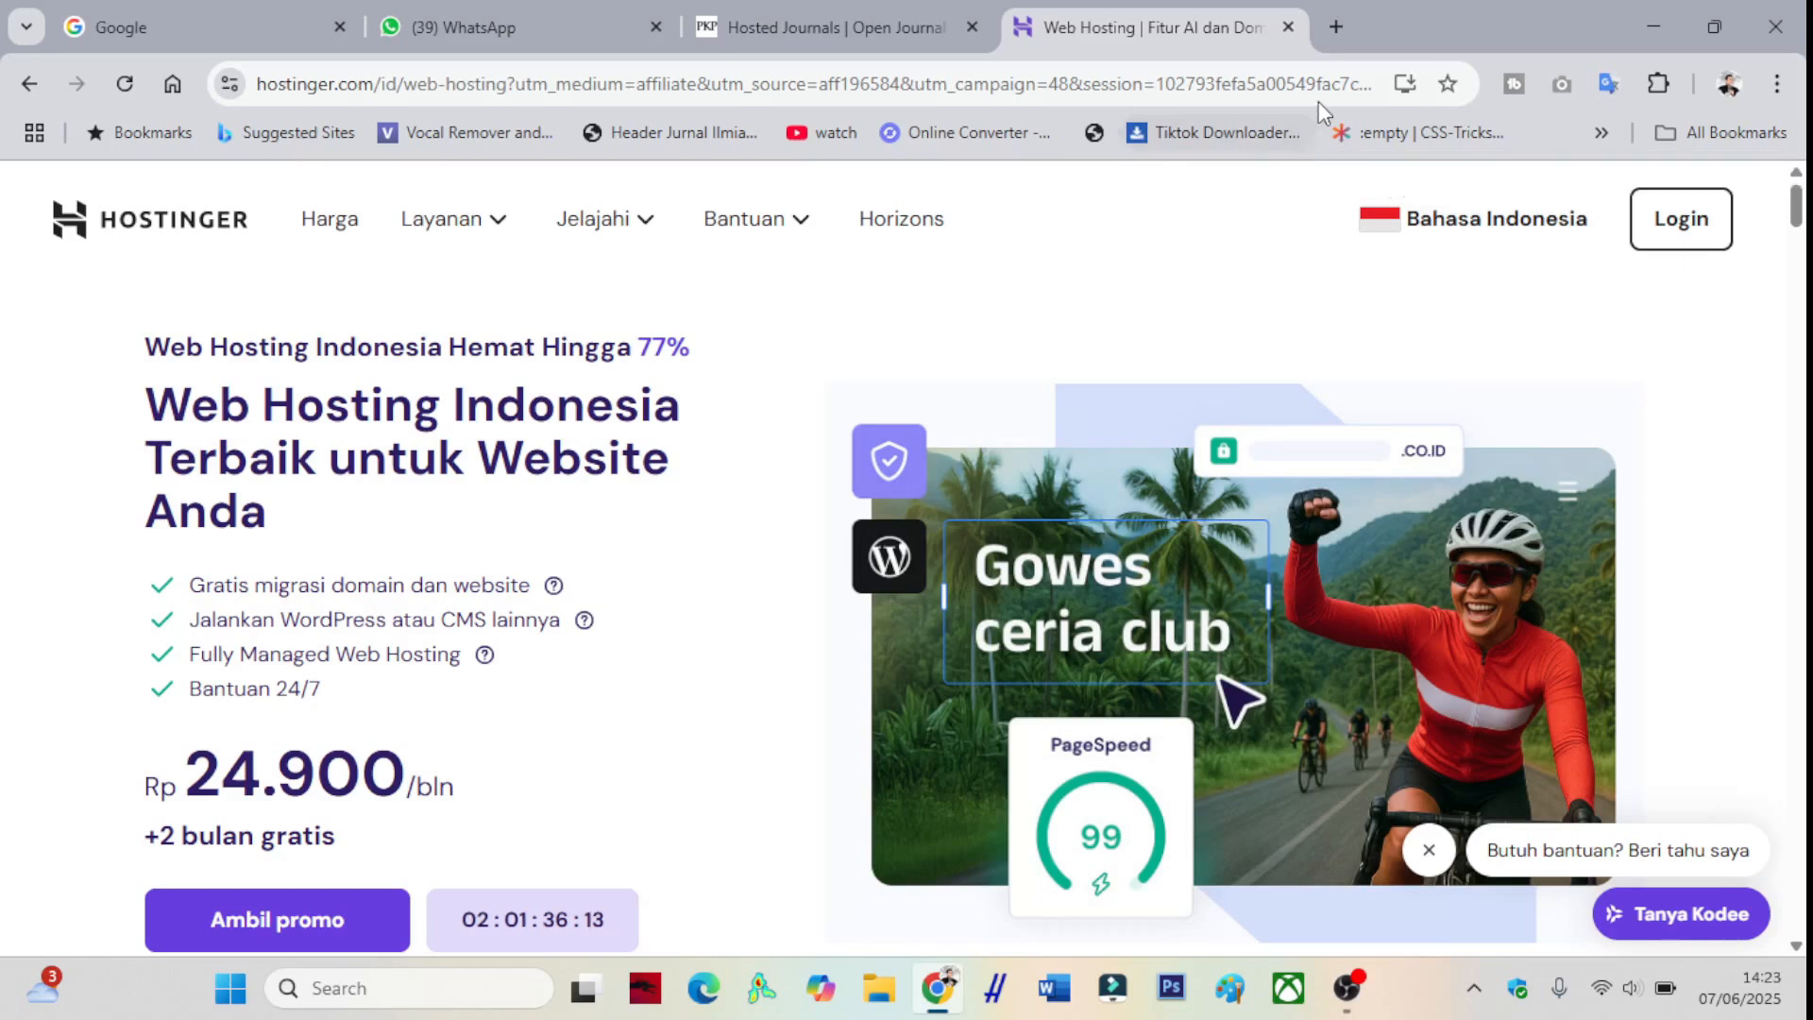
- Reopen the Hostinger hosting page in a new tab via the pasted hostg.xyz link, closing the older tab
click(1338, 31)
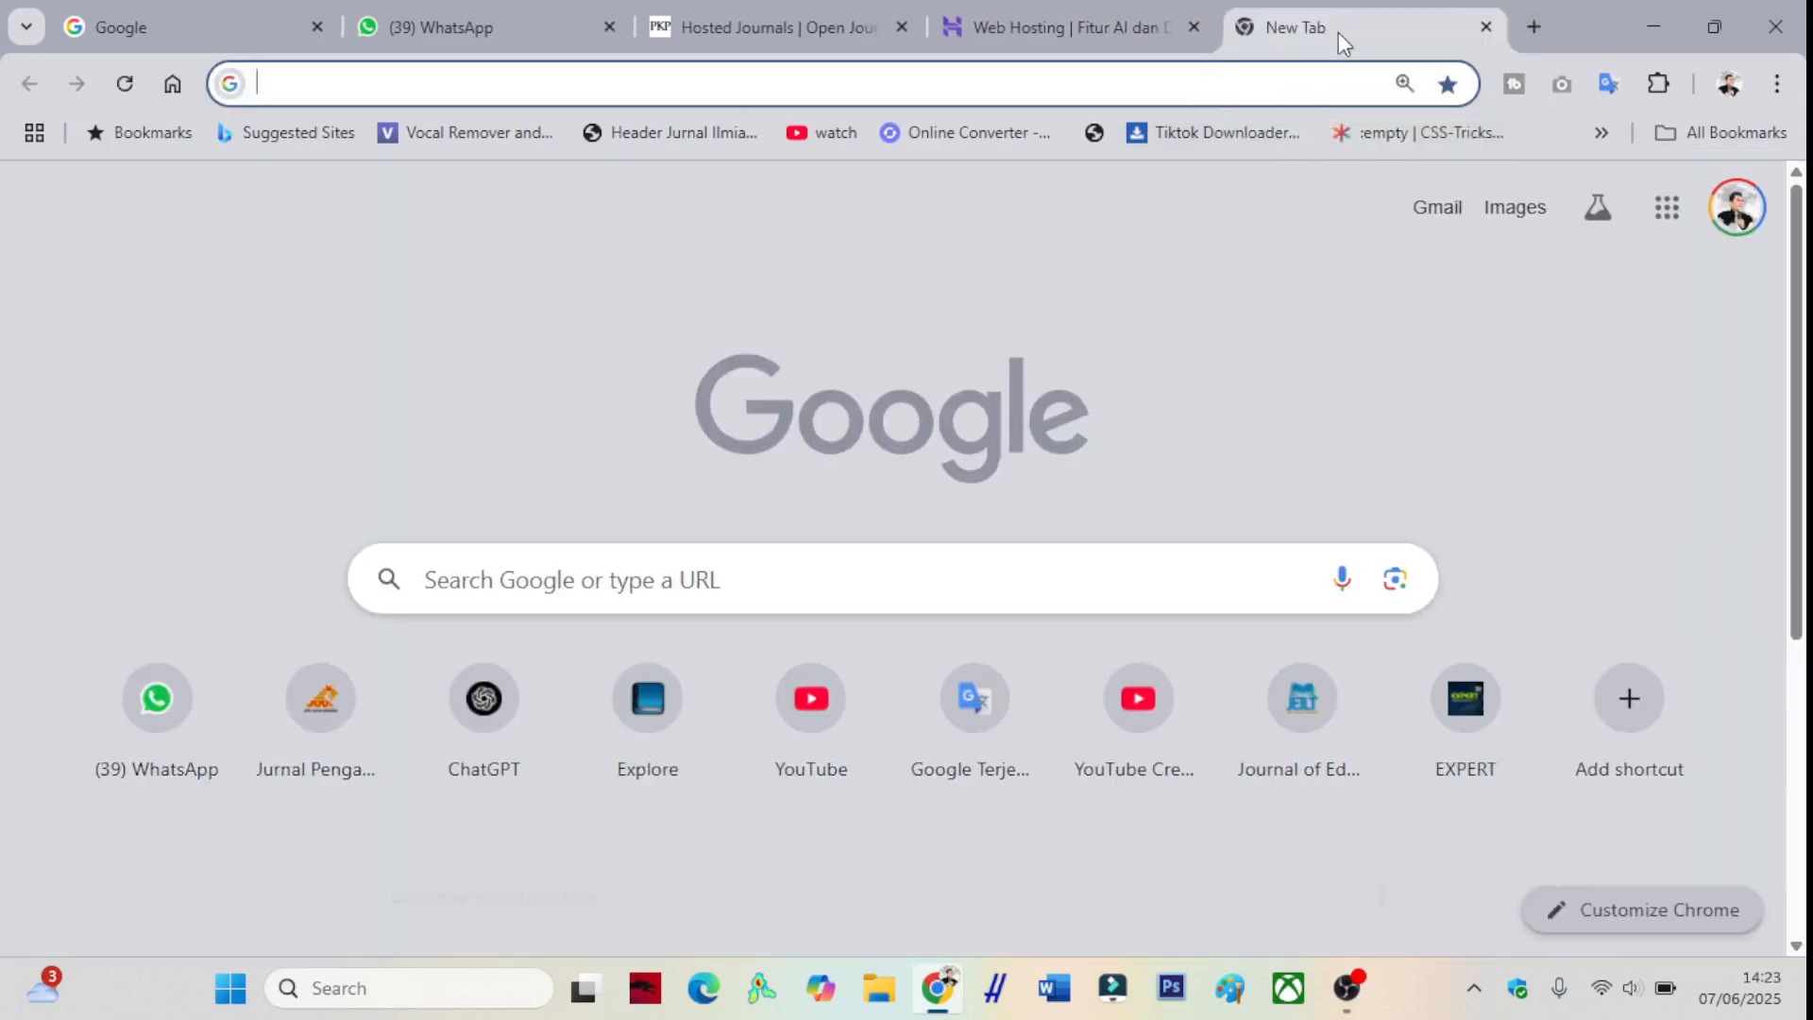
key(super+v)
click(421, 442)
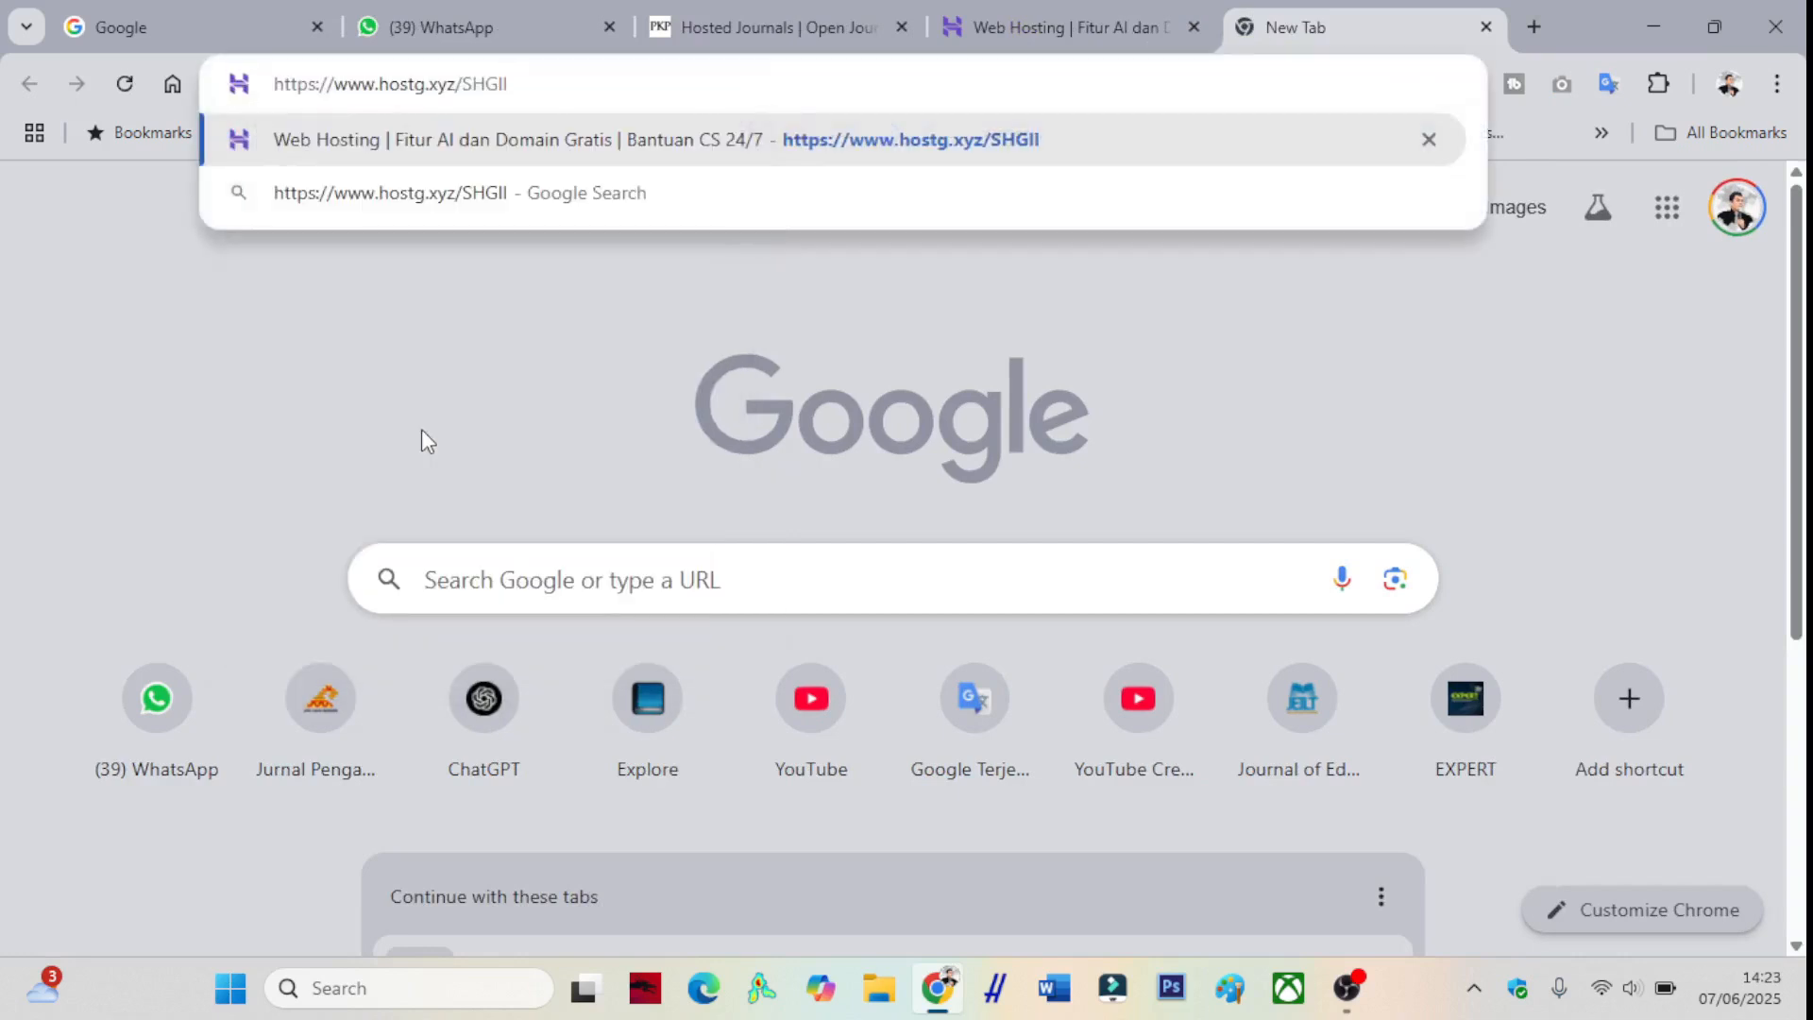
click(521, 146)
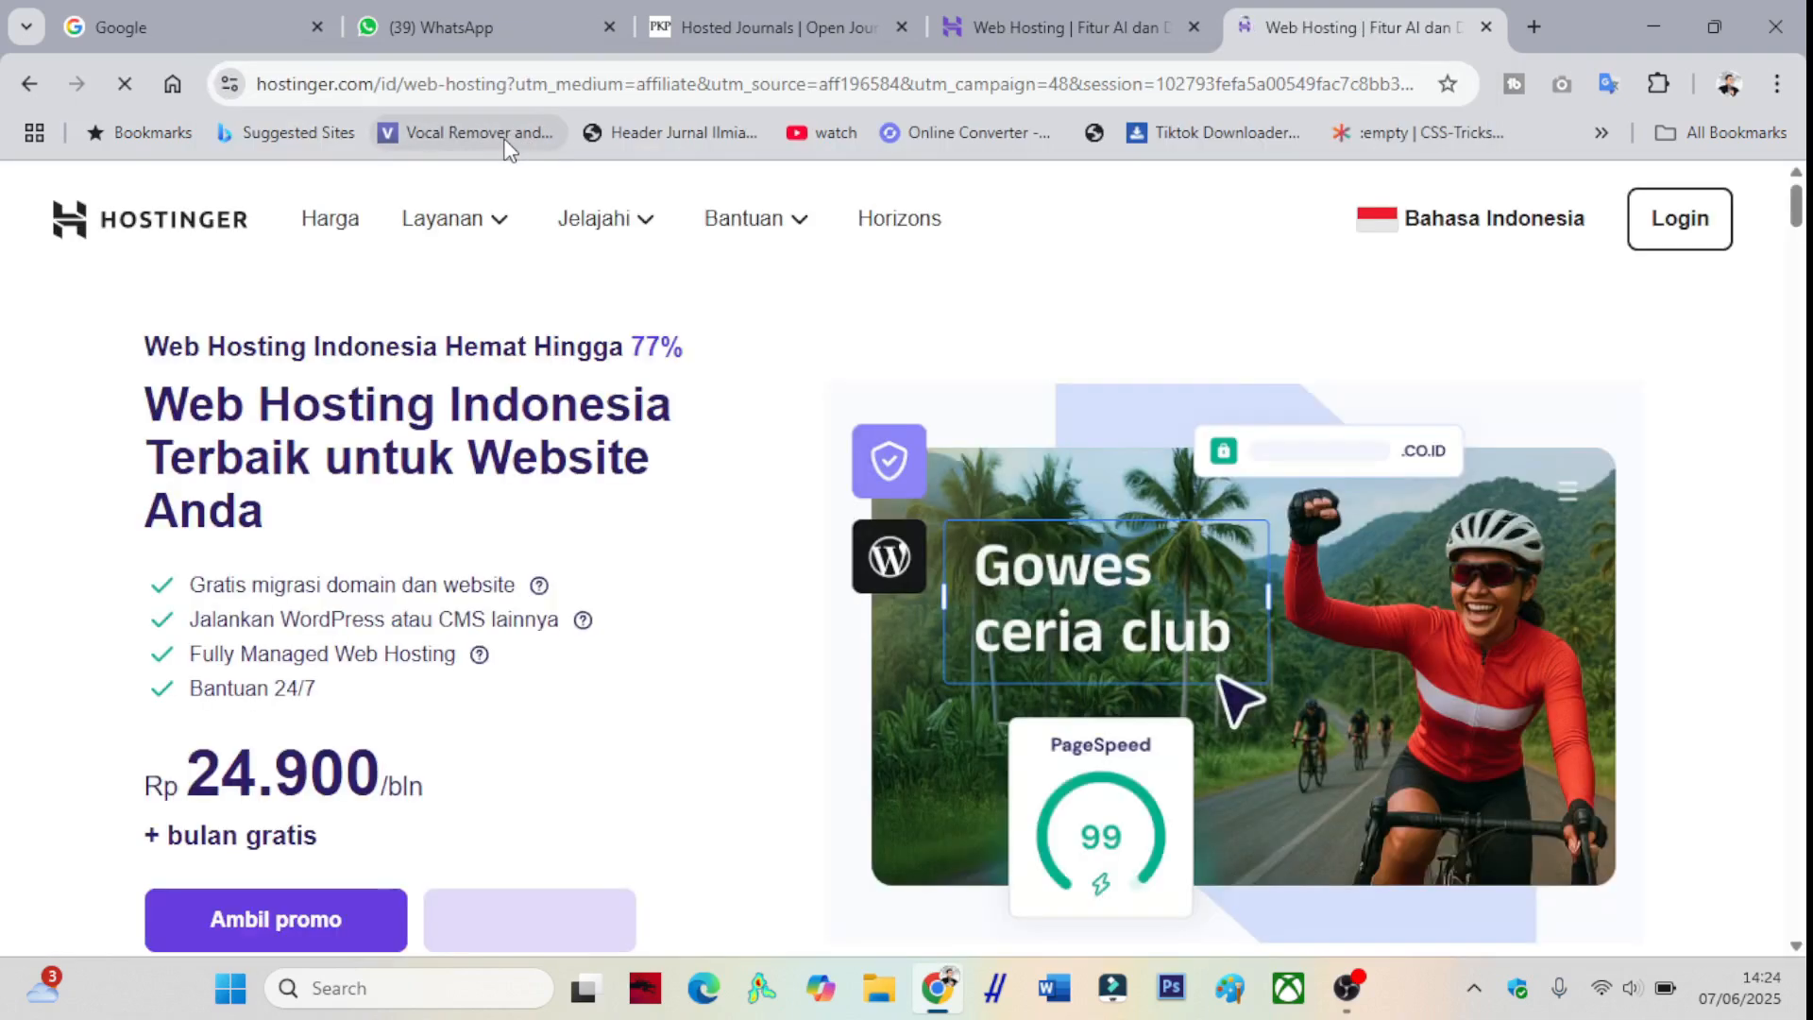
click(1195, 31)
- Scroll through the pricing cards comparing Single, Premium, Business and Cloud Startup at Rp 12.900–116.900 monthly
scroll(944, 264, down, 15)
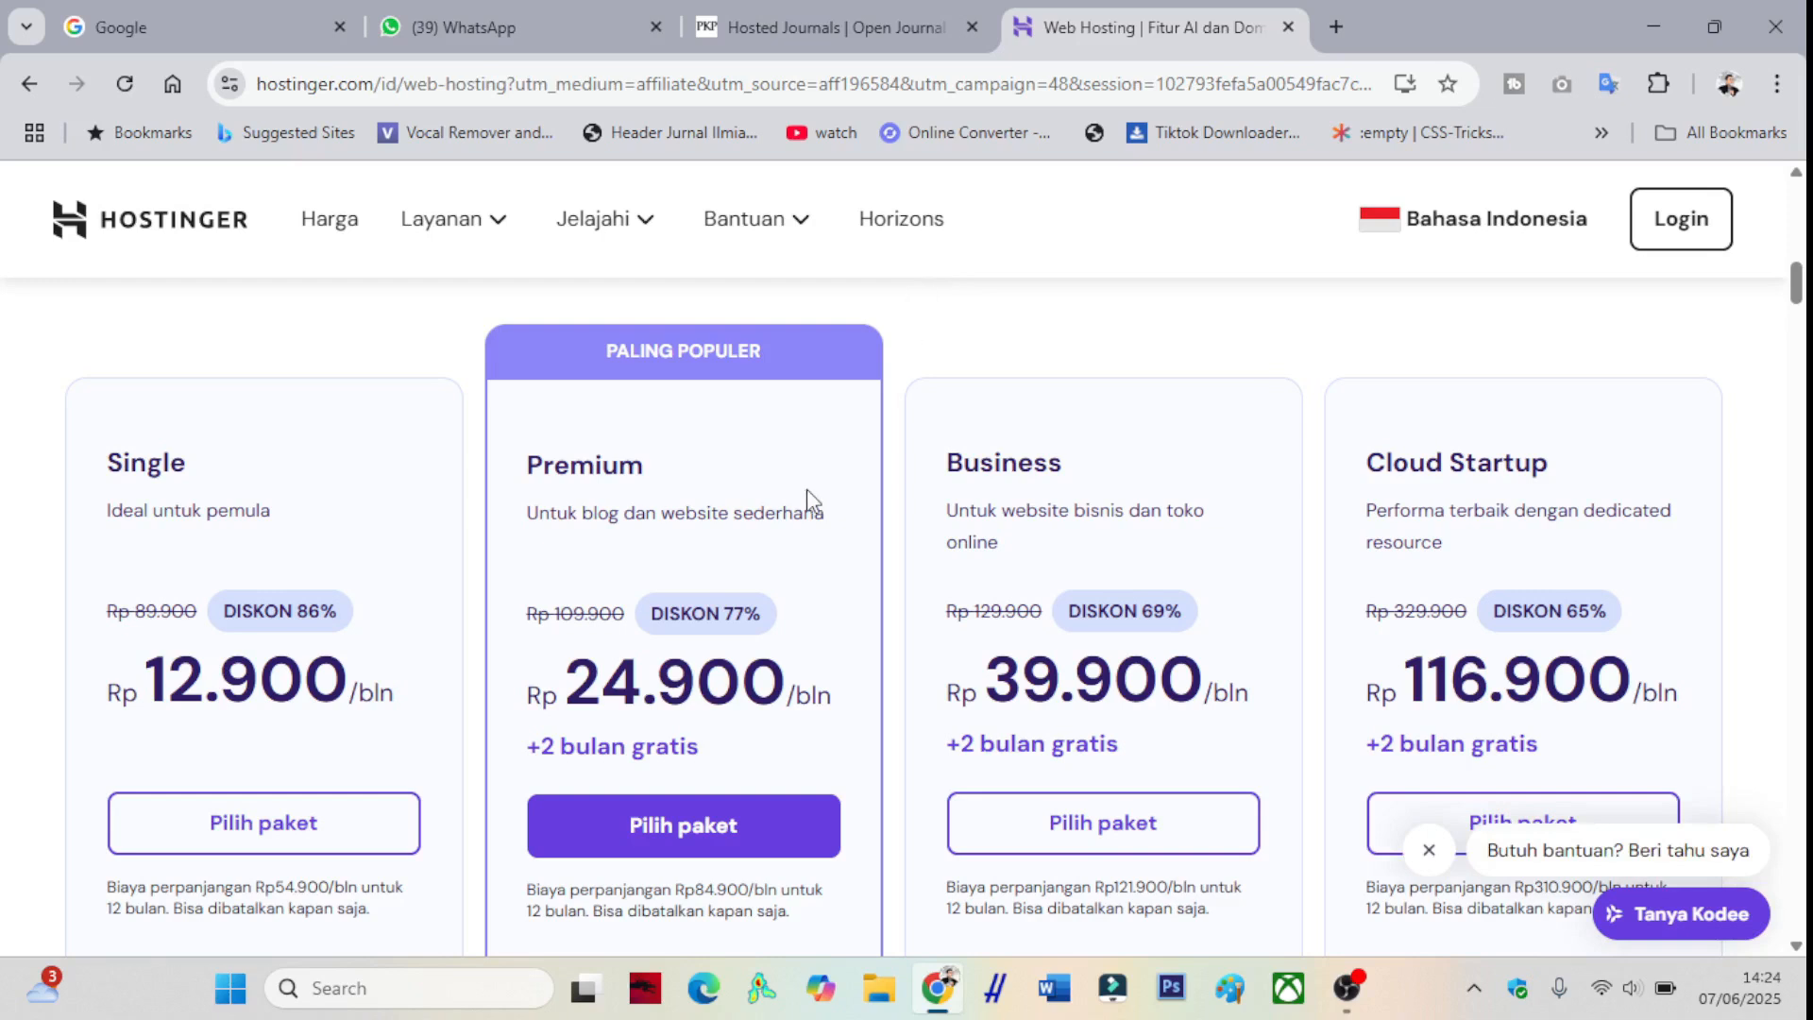
scroll(810, 498, down, 9)
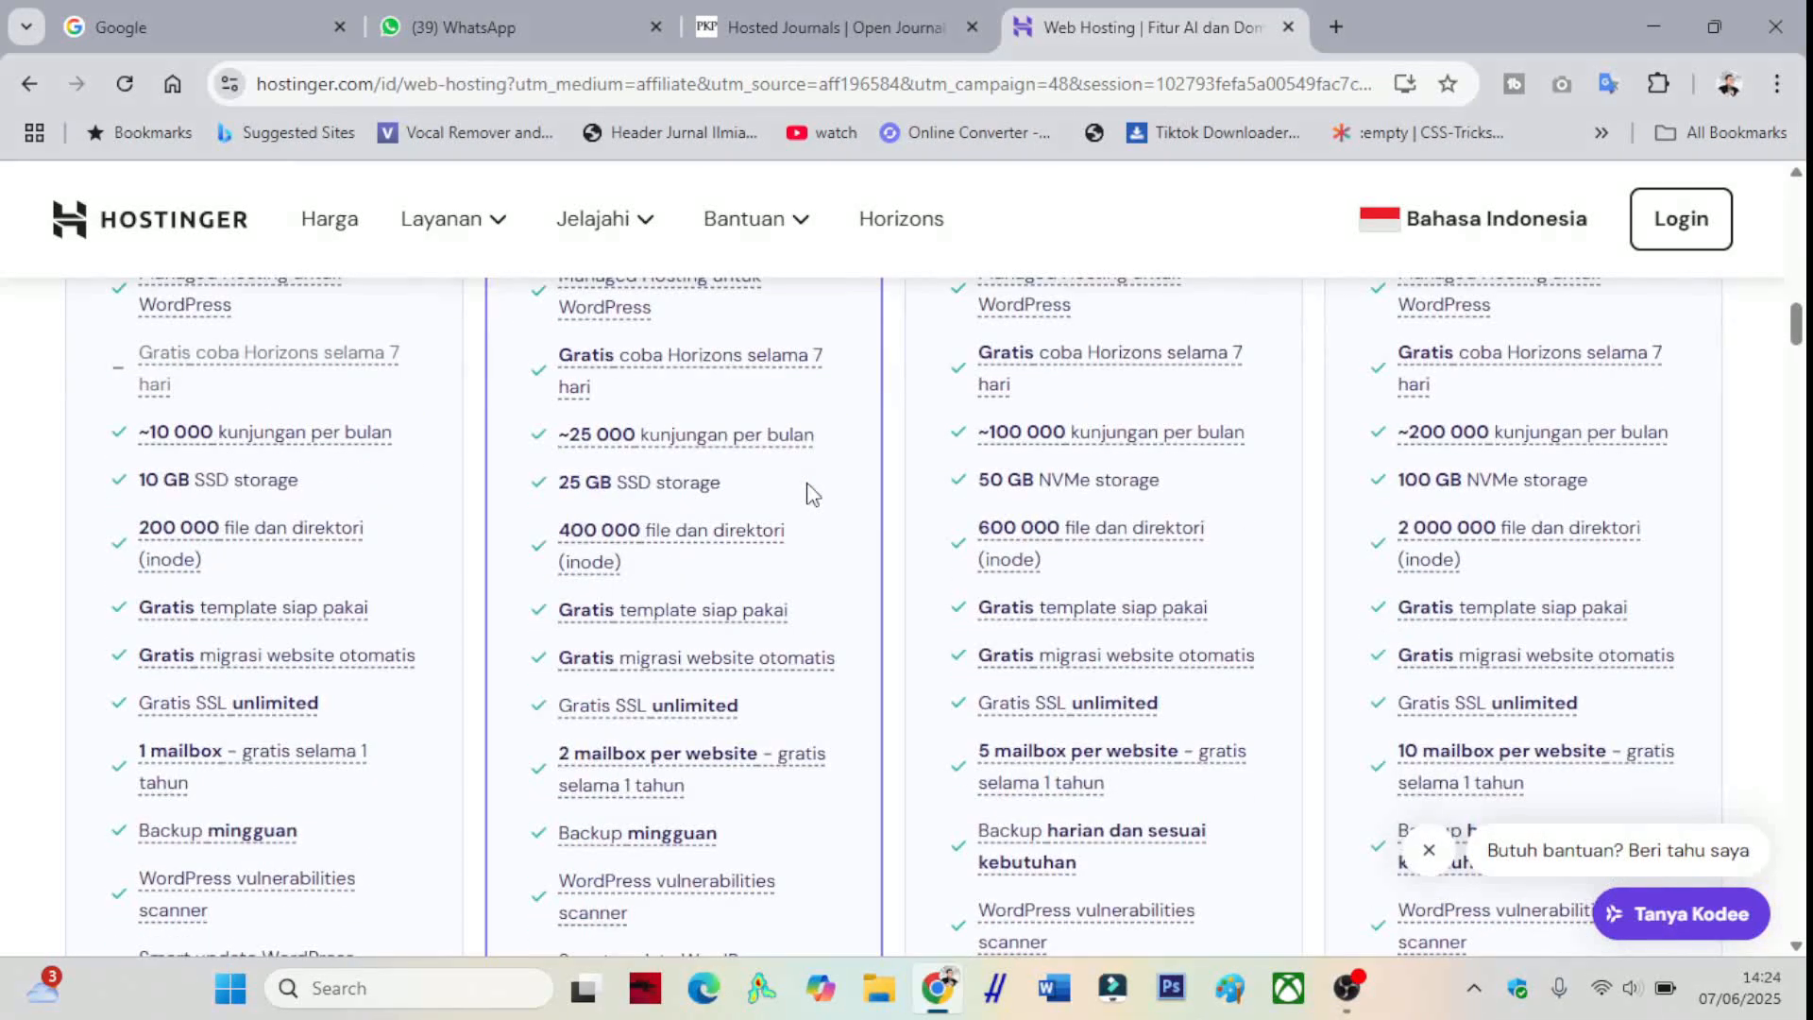
scroll(809, 497, up, 7)
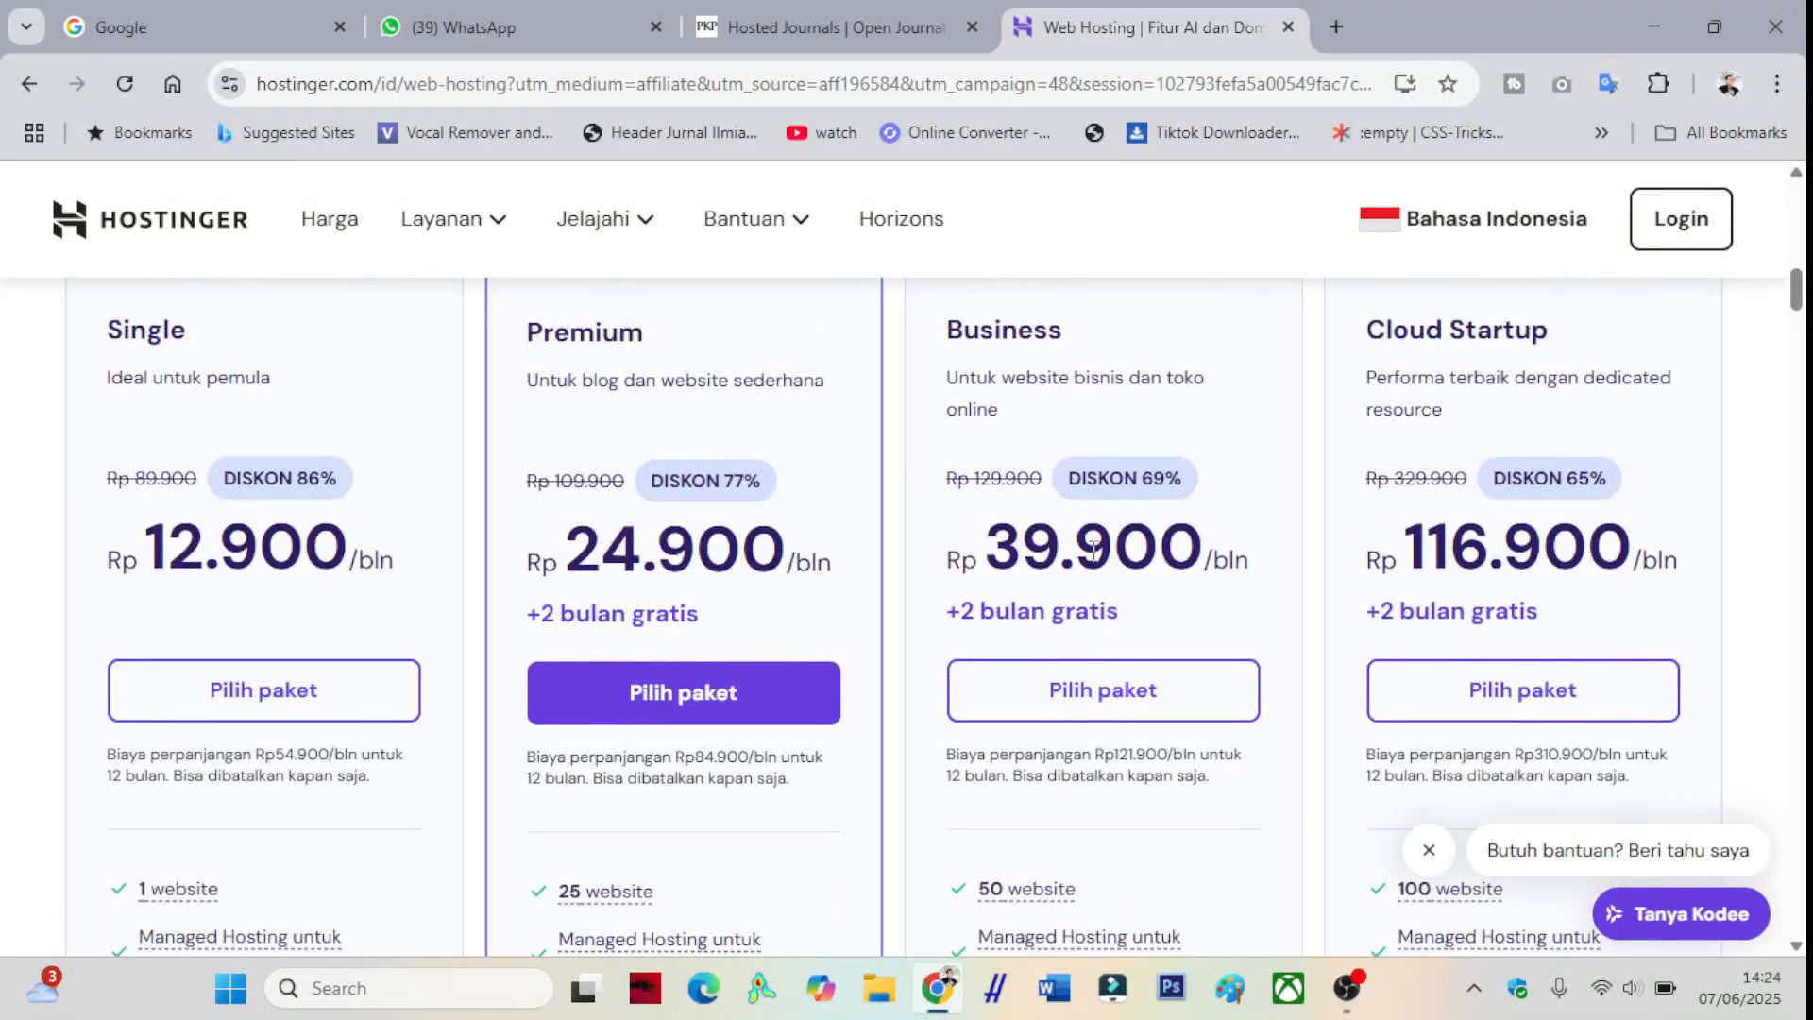
scroll(1092, 470, up, 1)
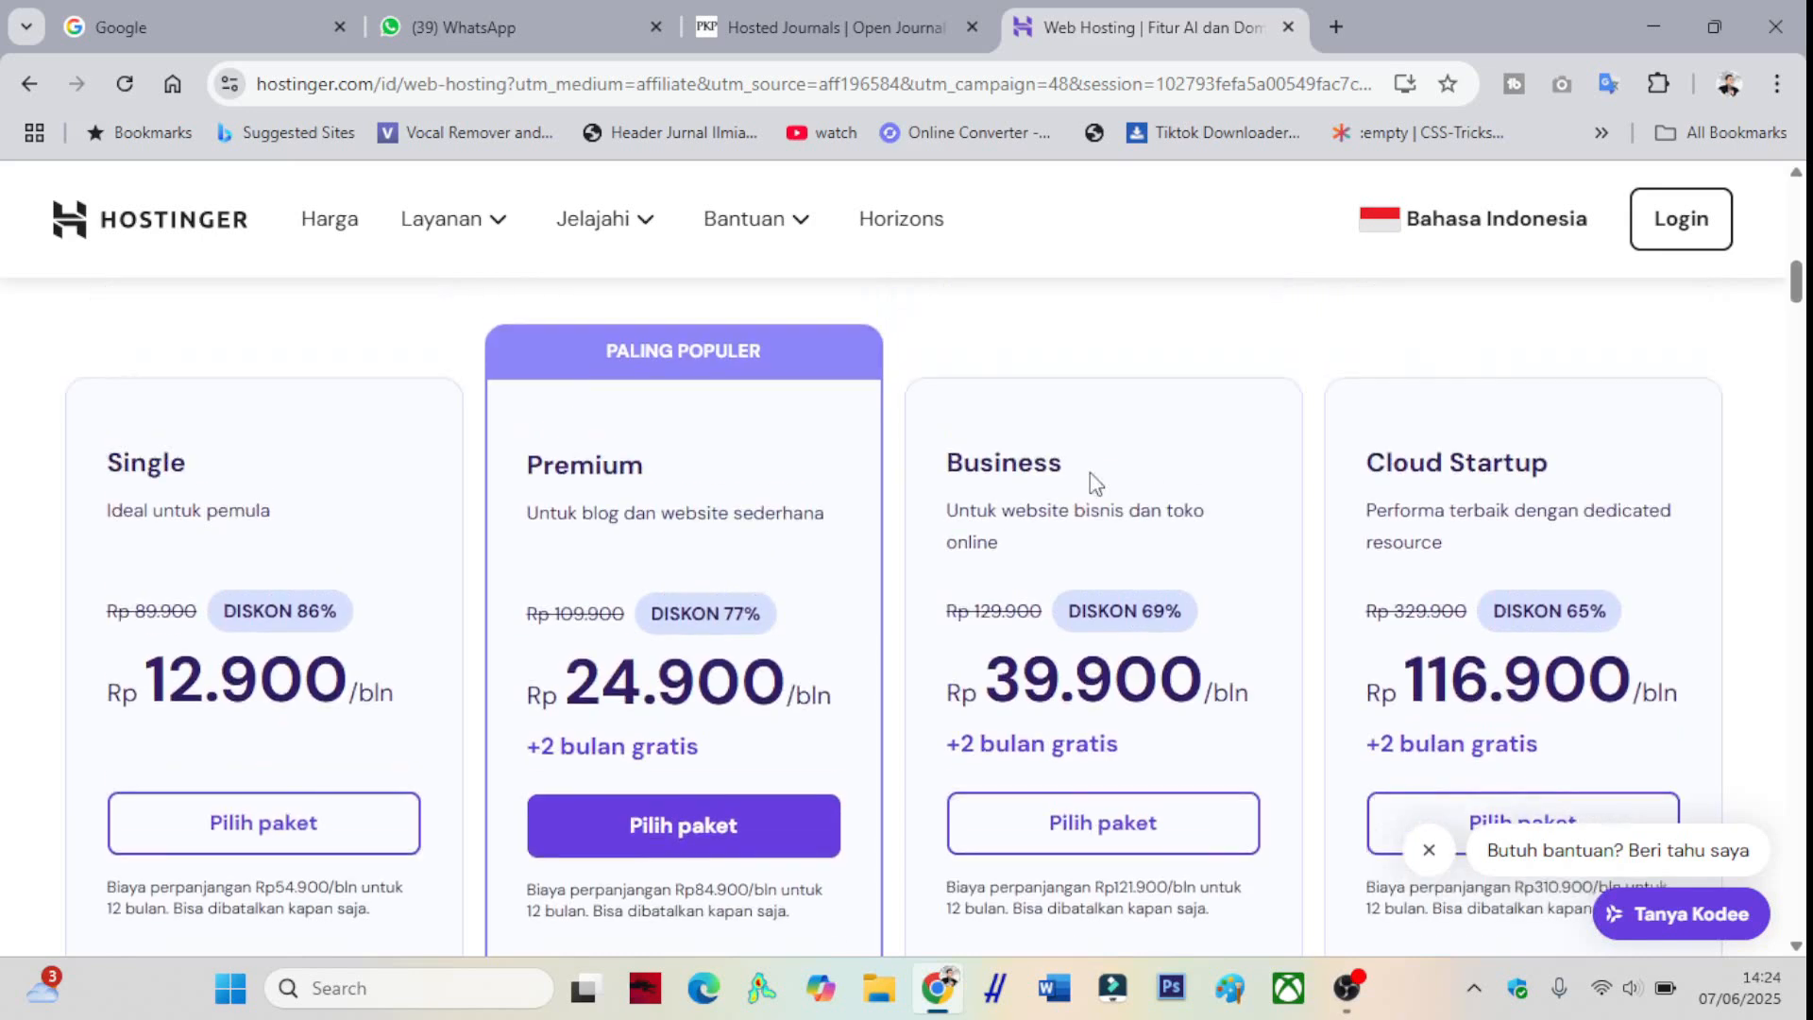
scroll(1089, 472, down, 1)
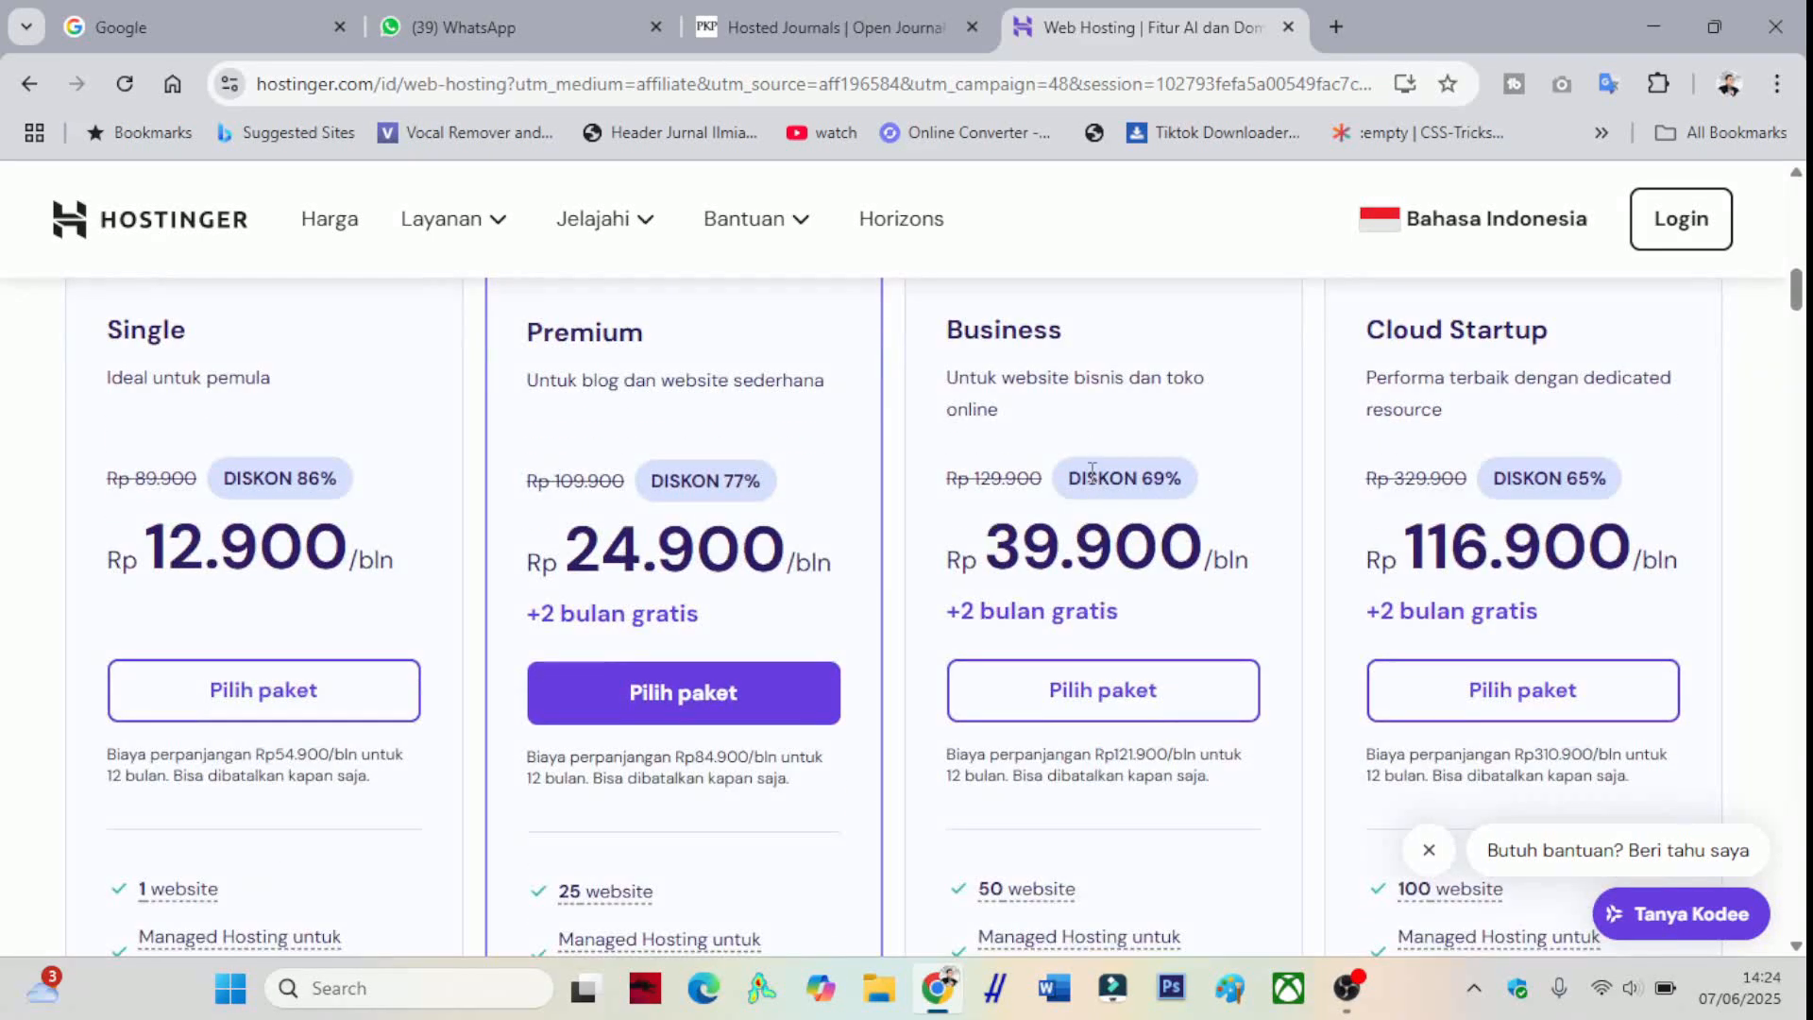
scroll(1146, 437, up, 1)
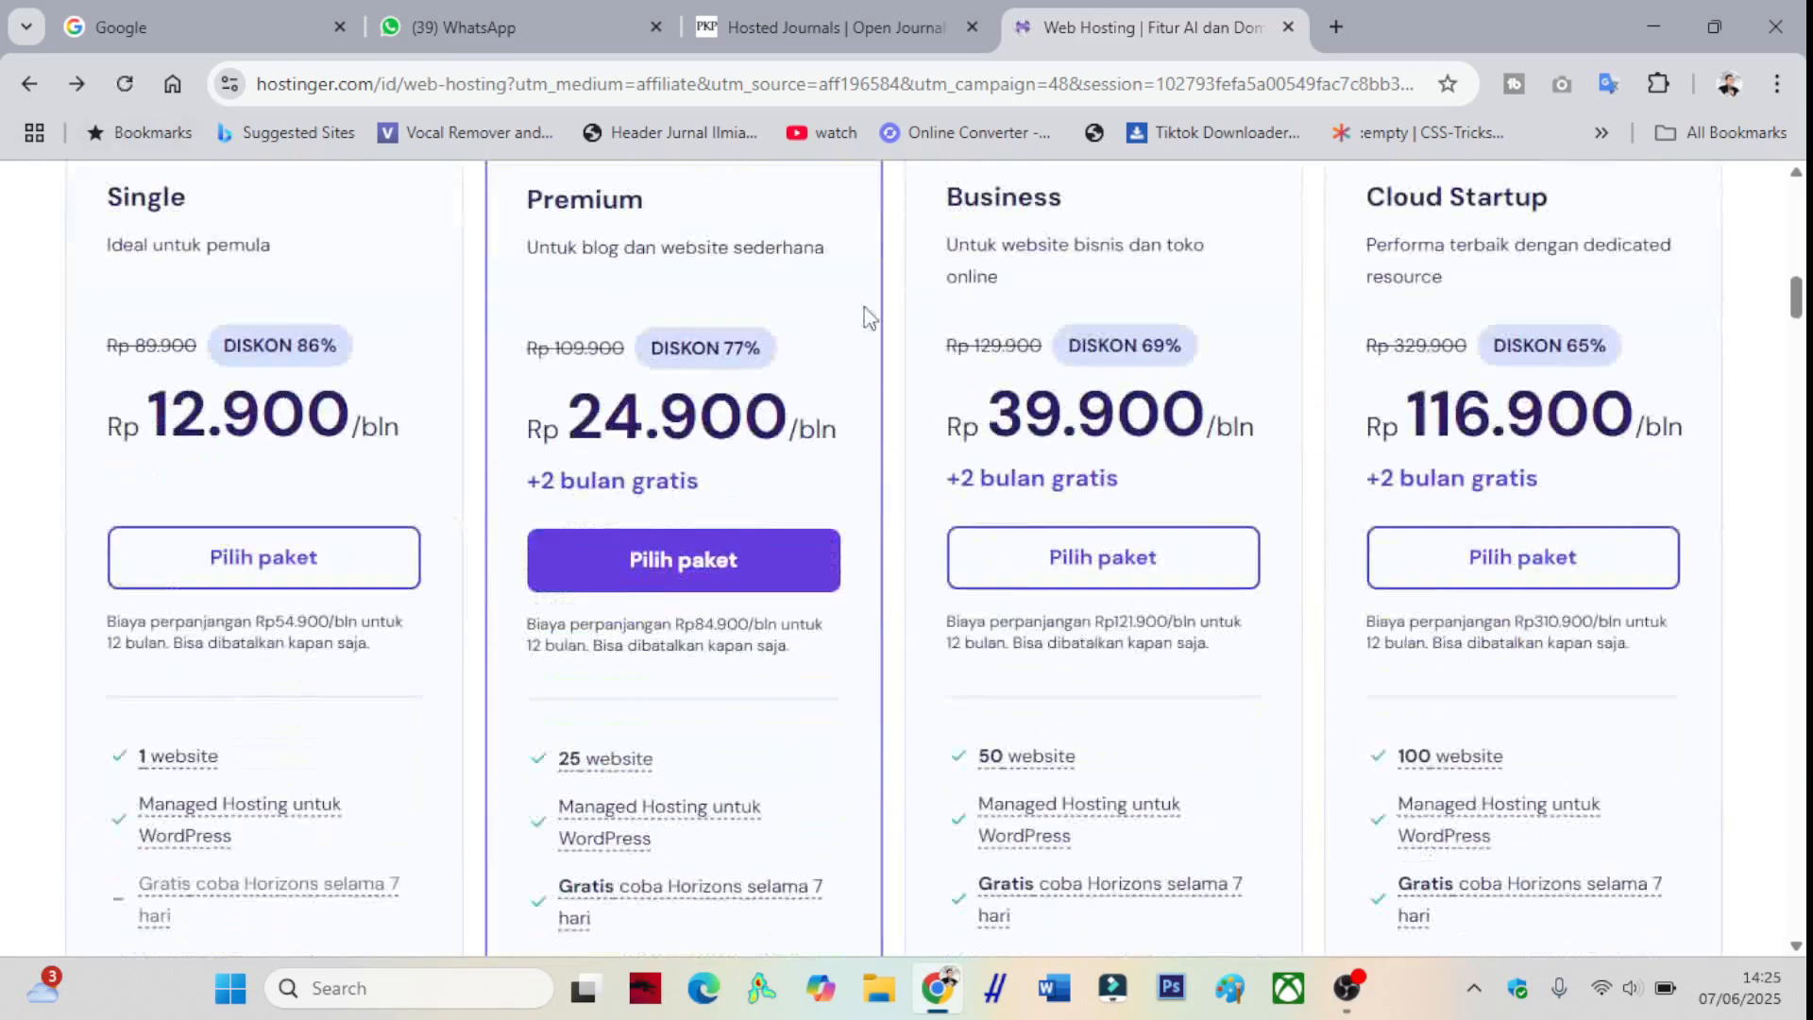
scroll(1019, 331, up, 1)
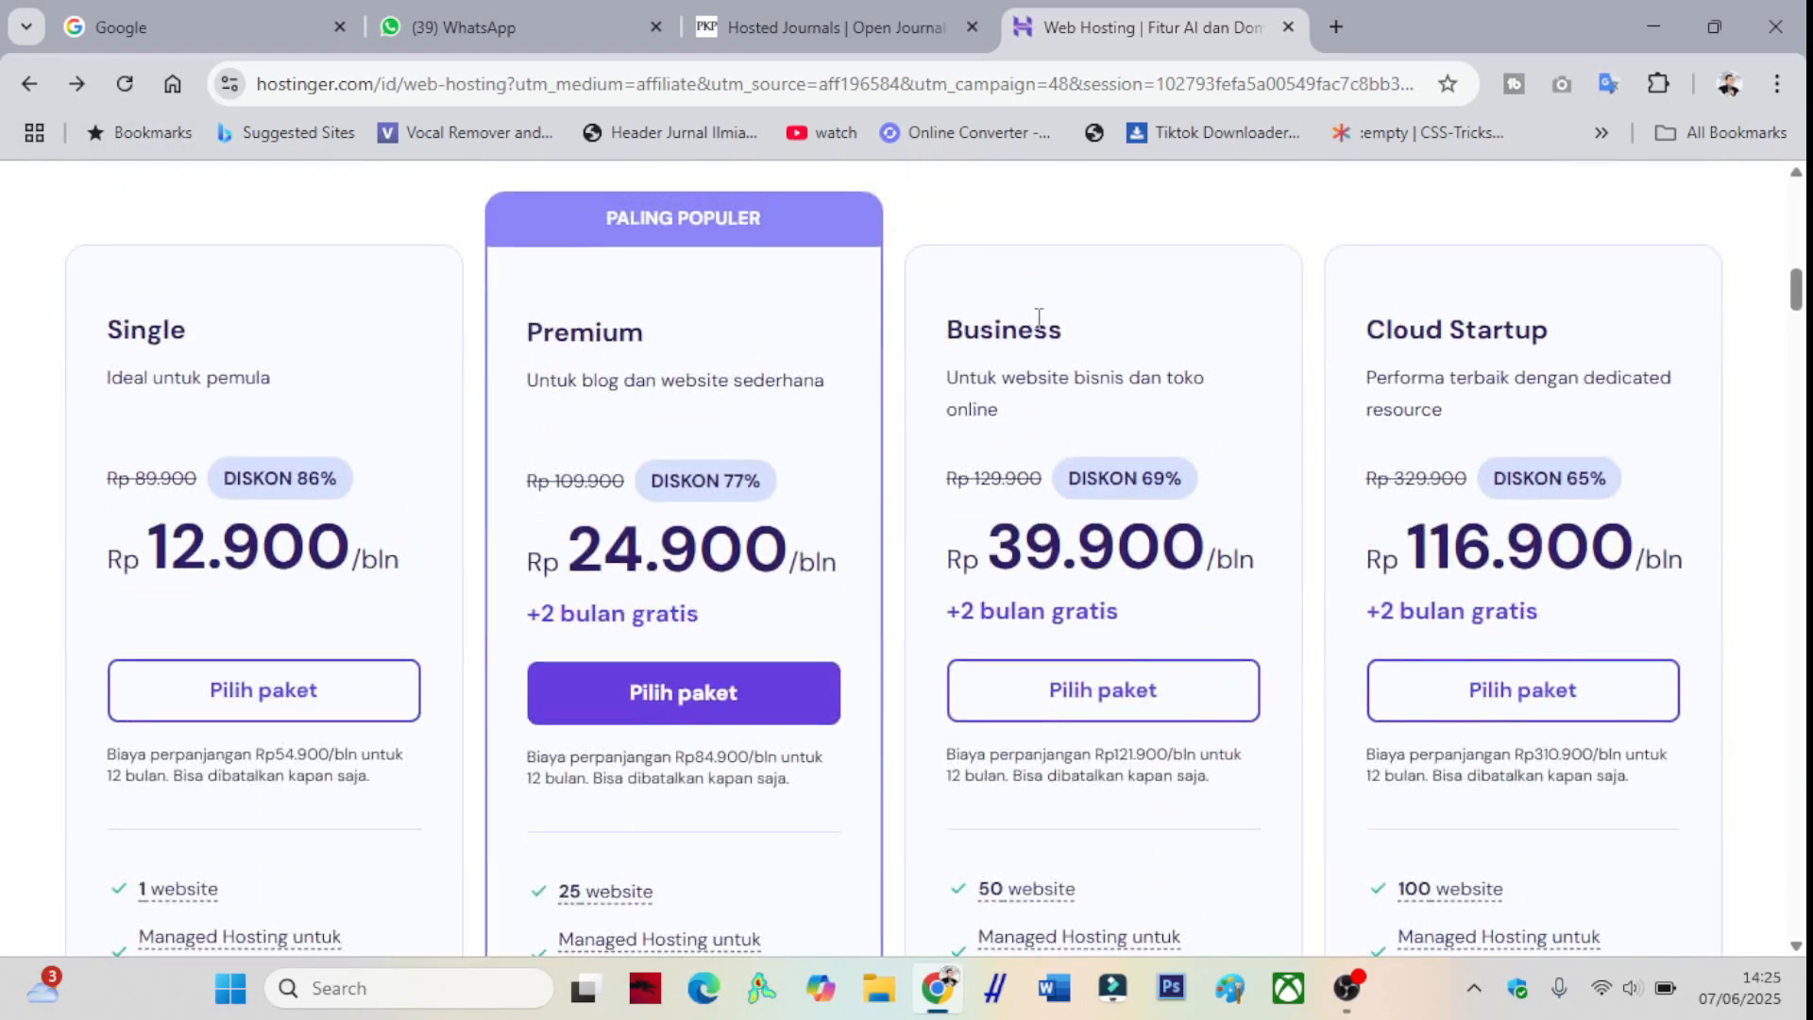
scroll(1174, 296, down, 1)
scroll(1174, 296, up, 1)
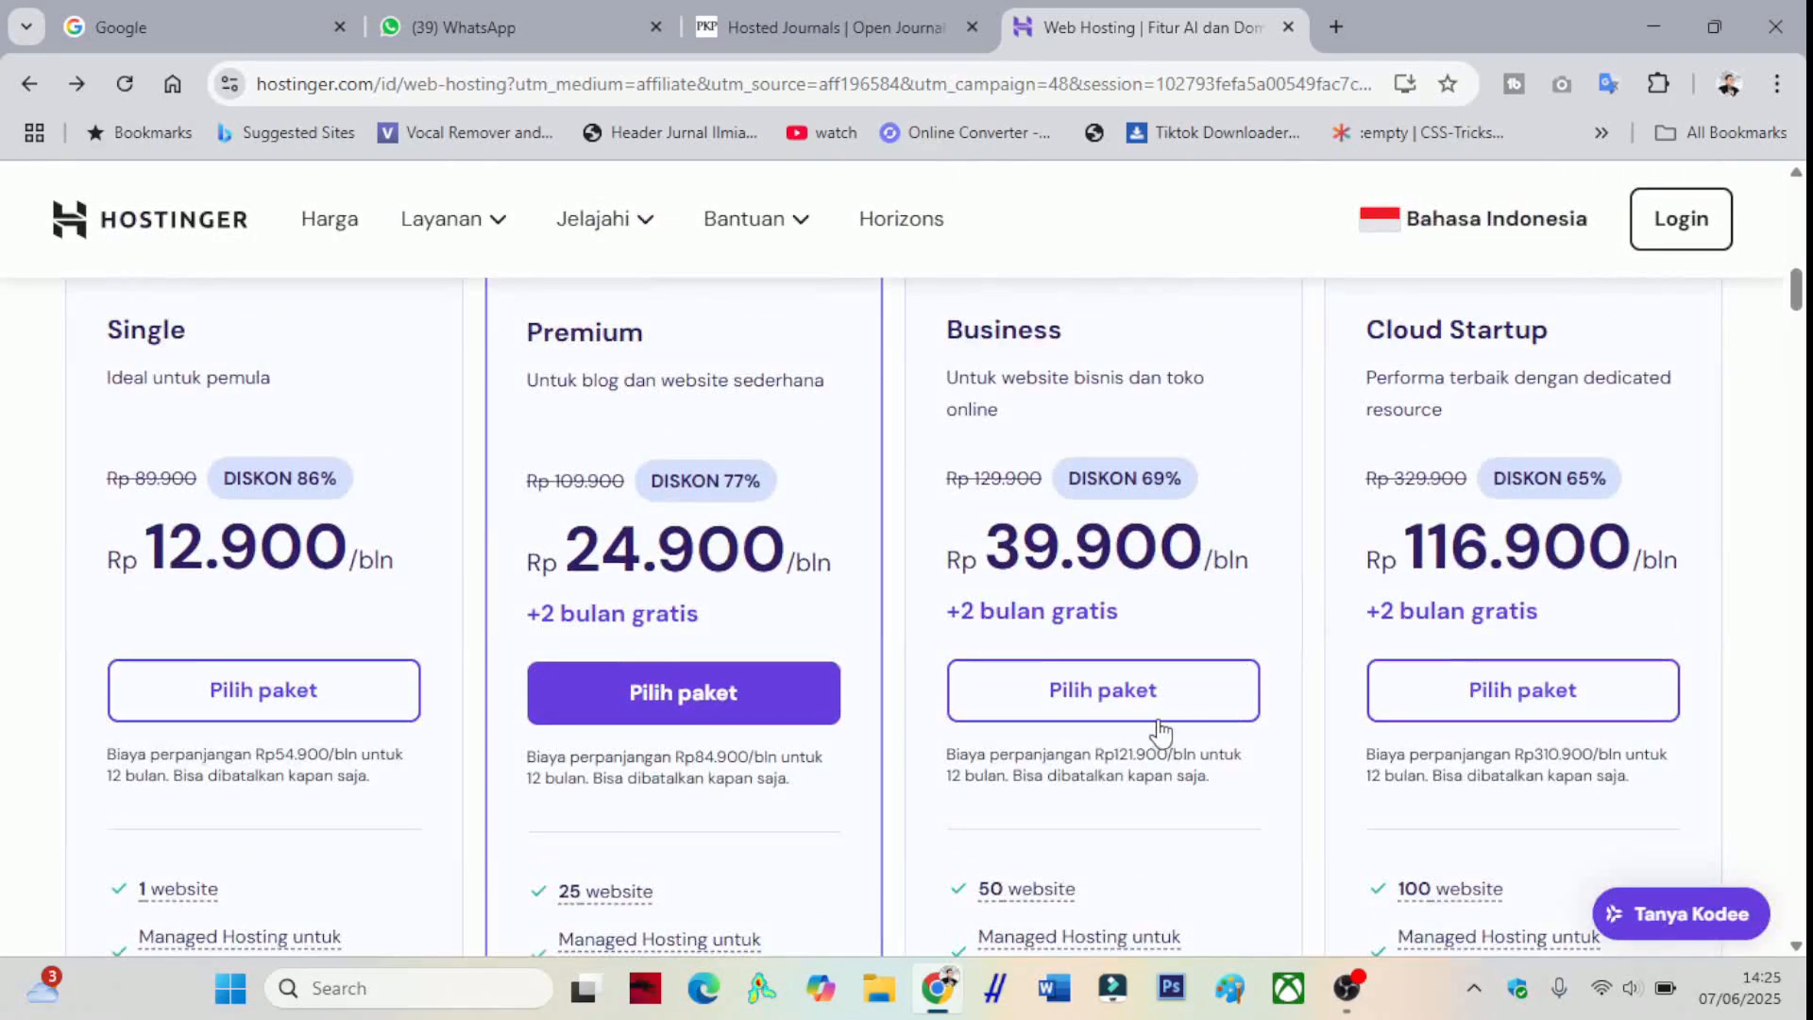
scroll(1161, 732, down, 3)
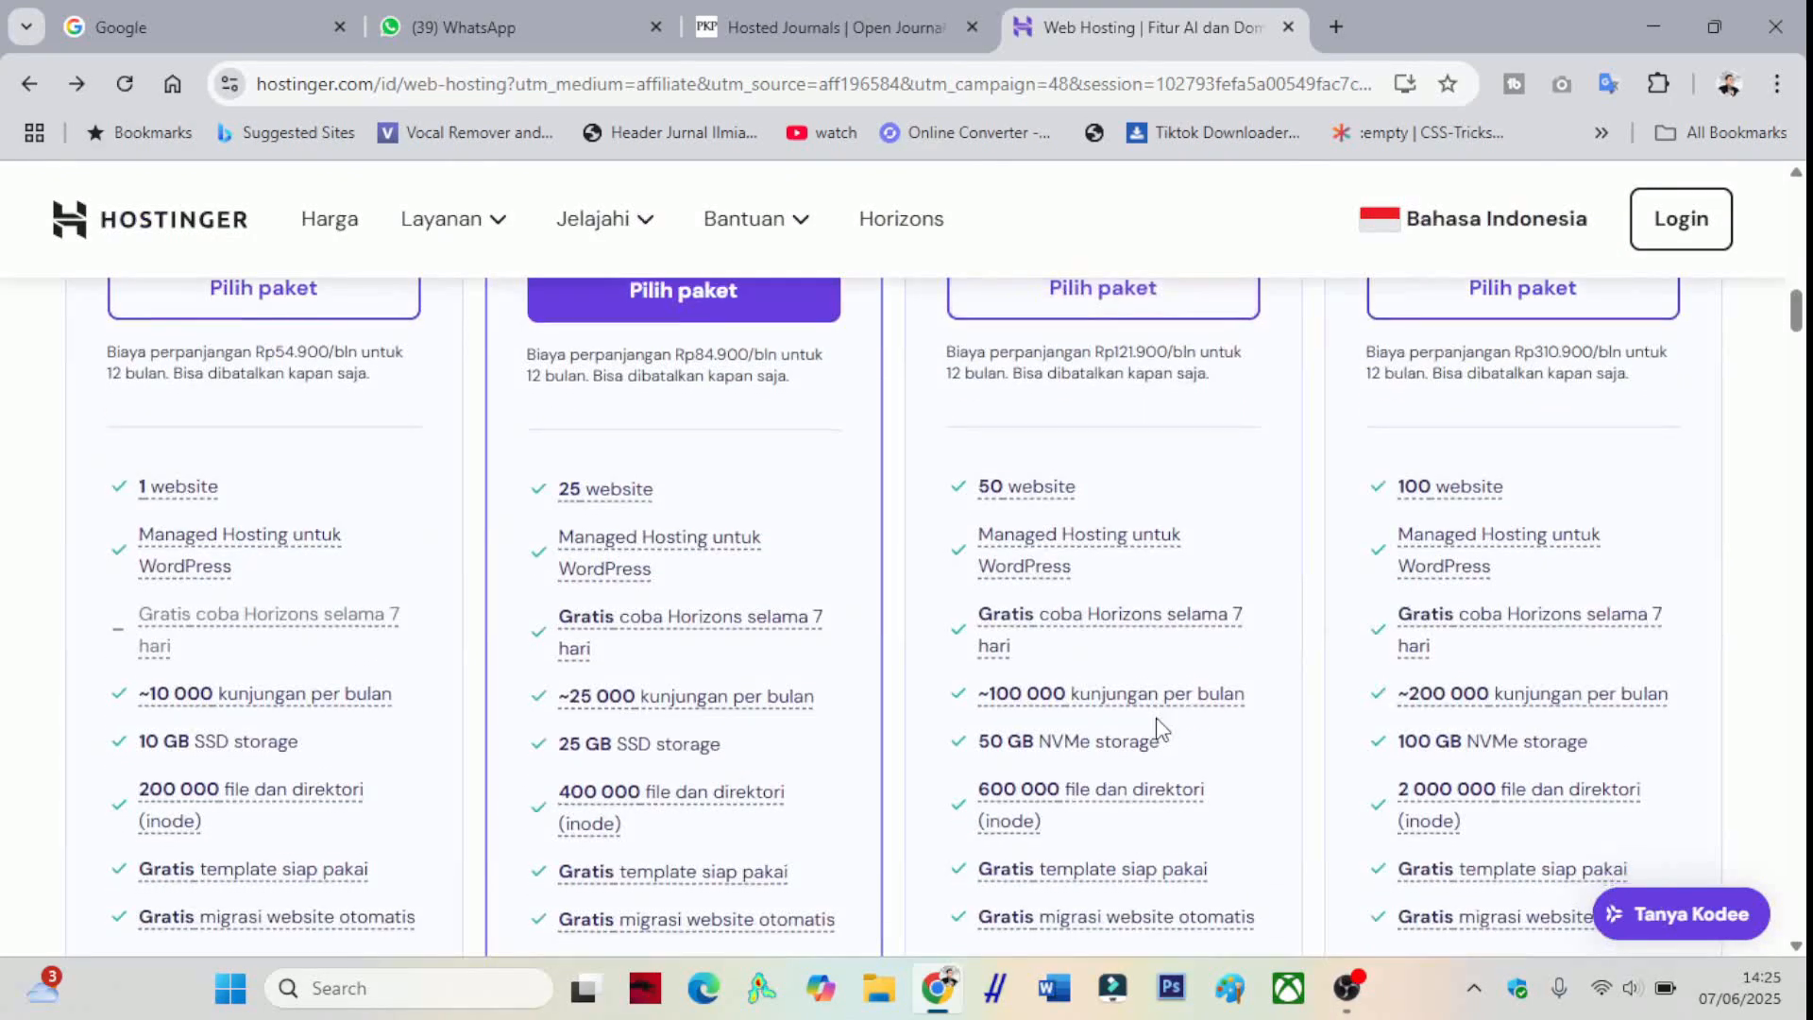
scroll(1160, 732, down, 4)
scroll(1157, 722, up, 4)
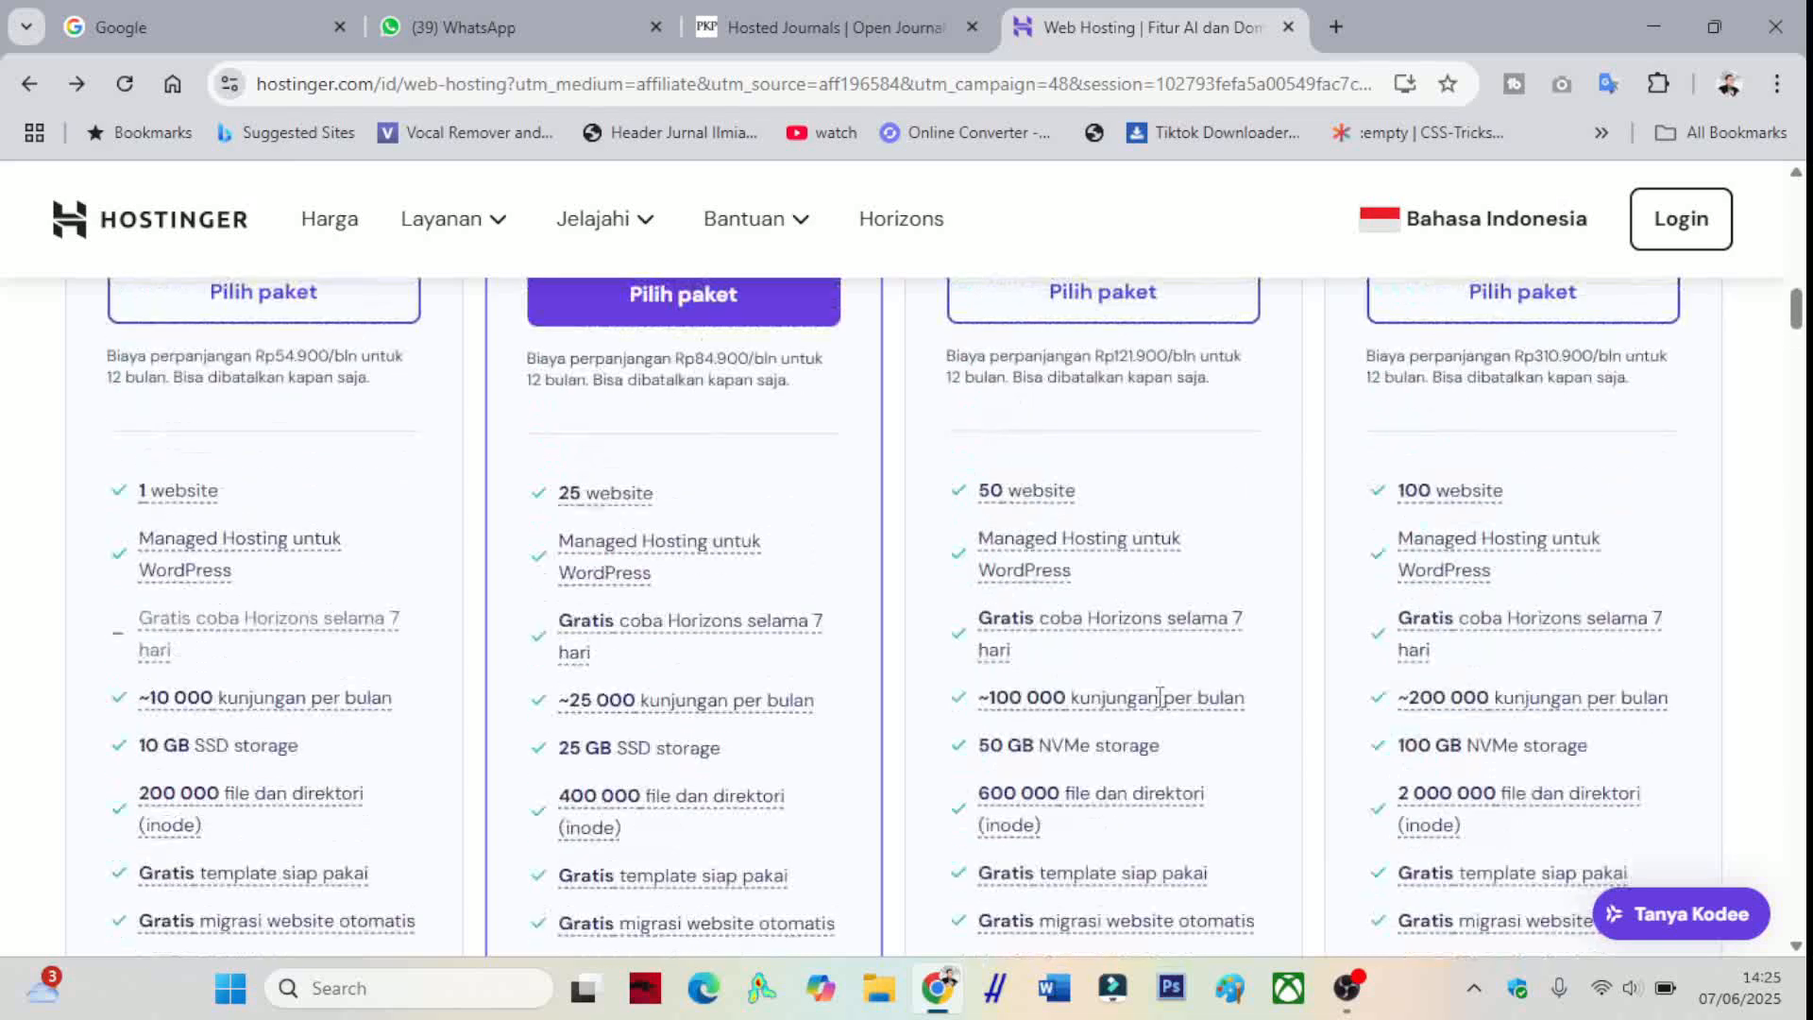
scroll(1160, 696, up, 2)
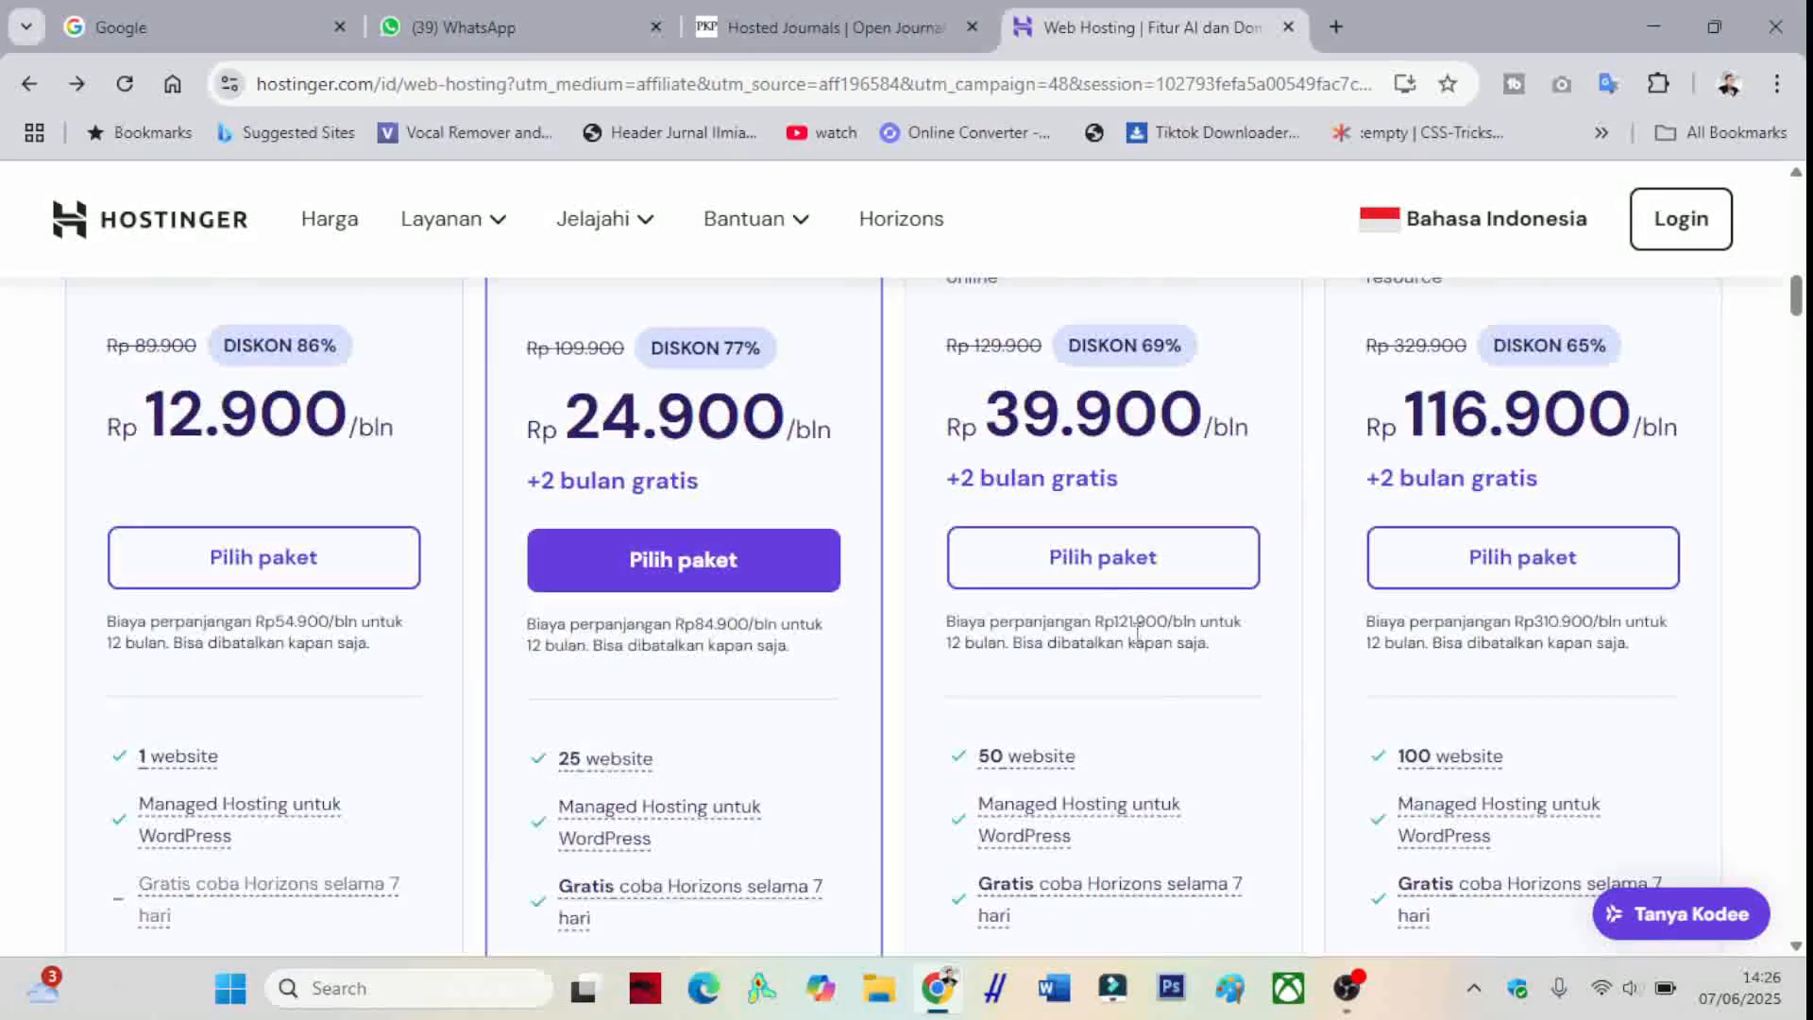
- Select the Business Web Hosting plan with a 12 bulan duration
click(1113, 563)
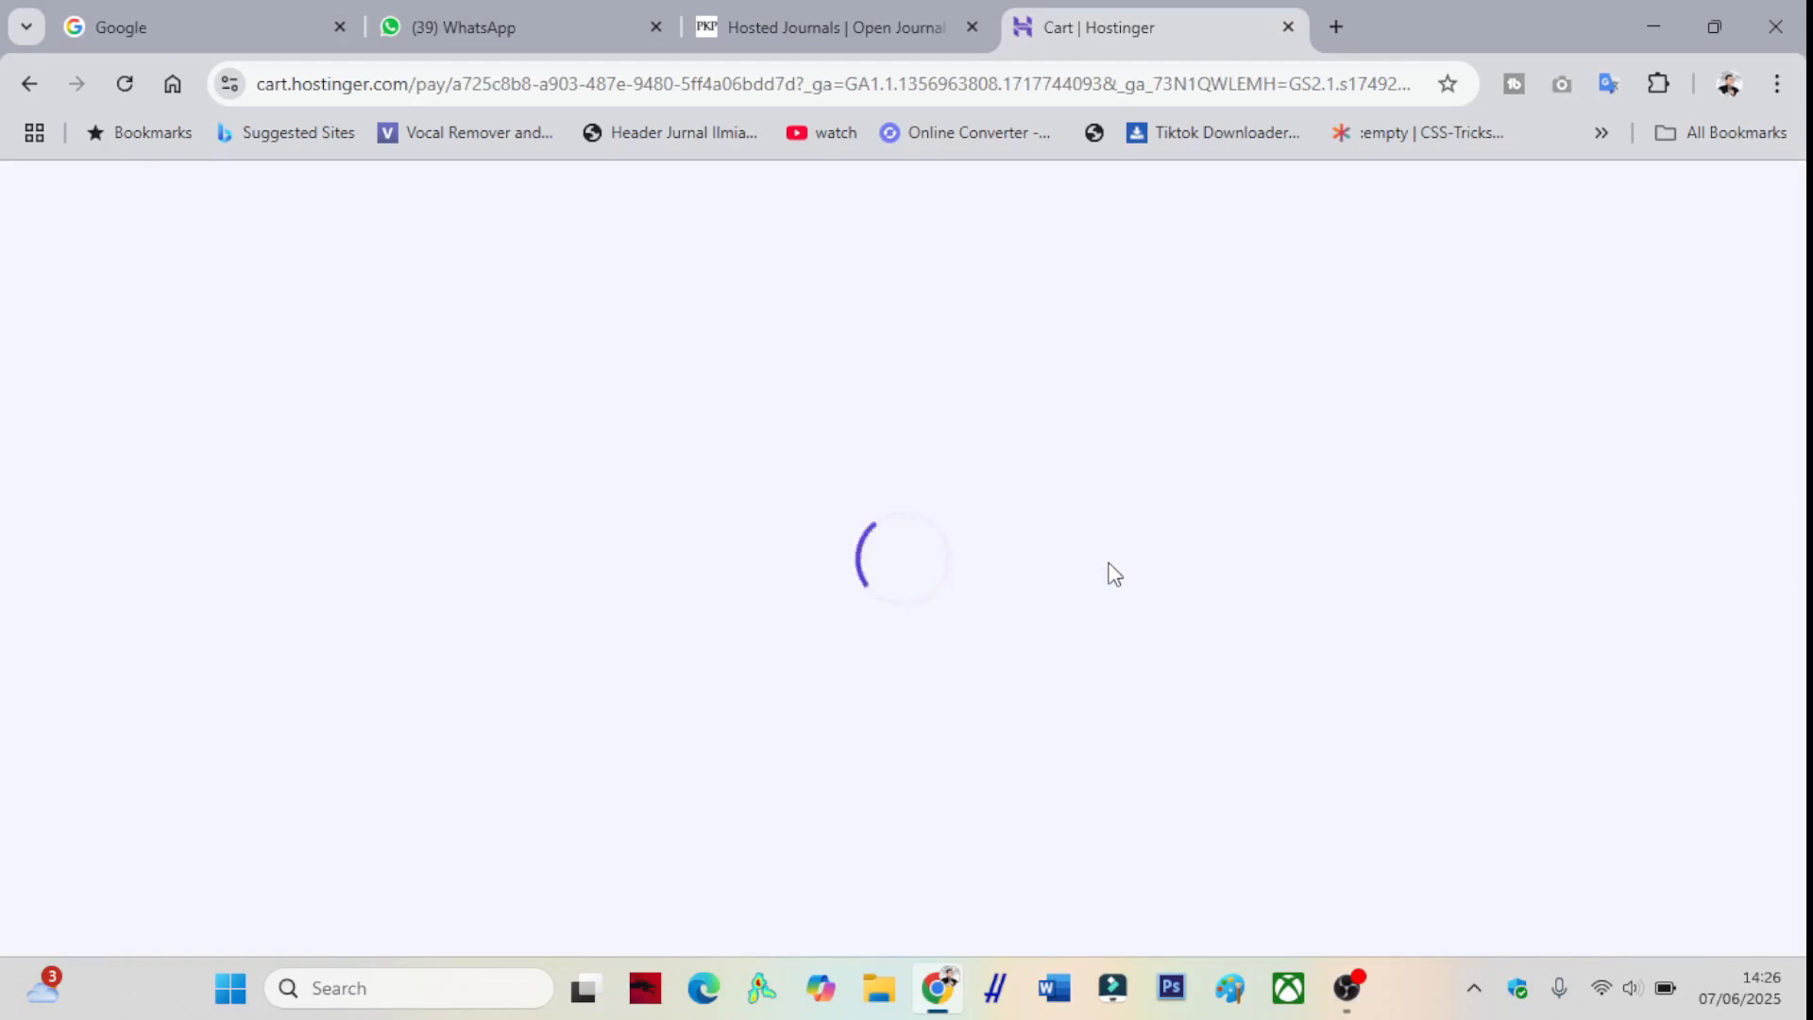
scroll(1078, 567, down, 1)
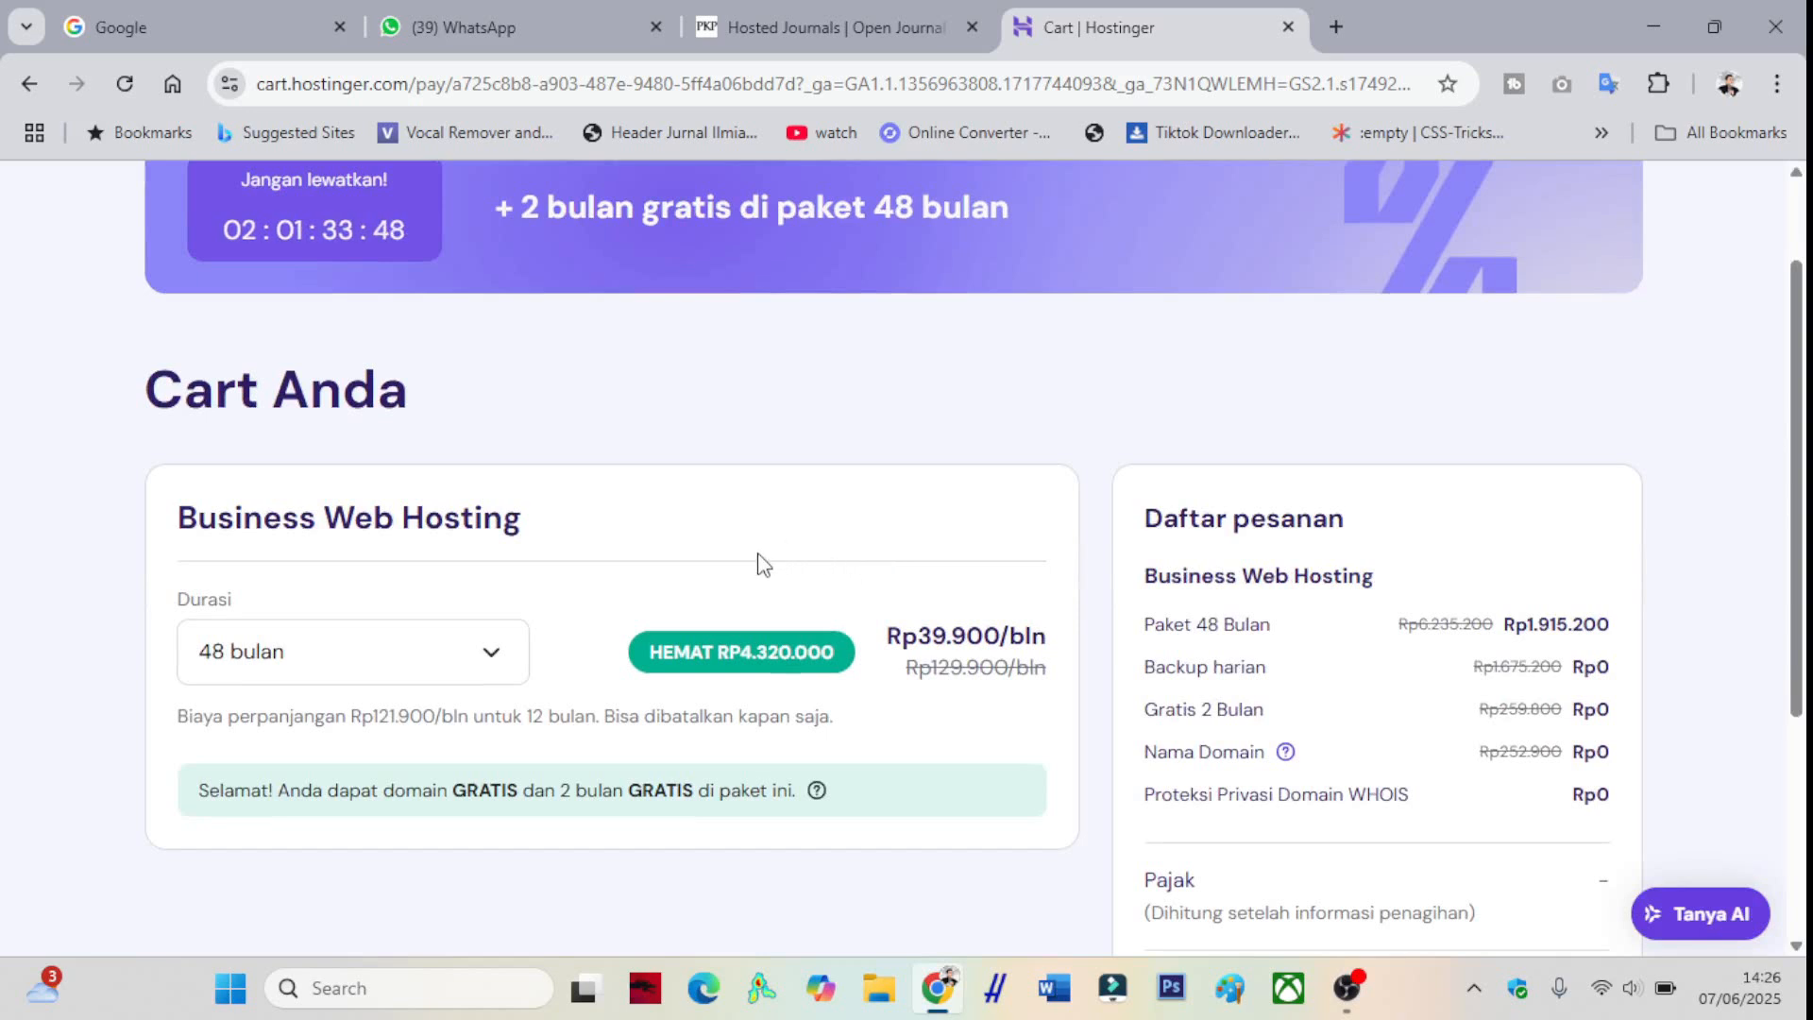
scroll(769, 555, down, 1)
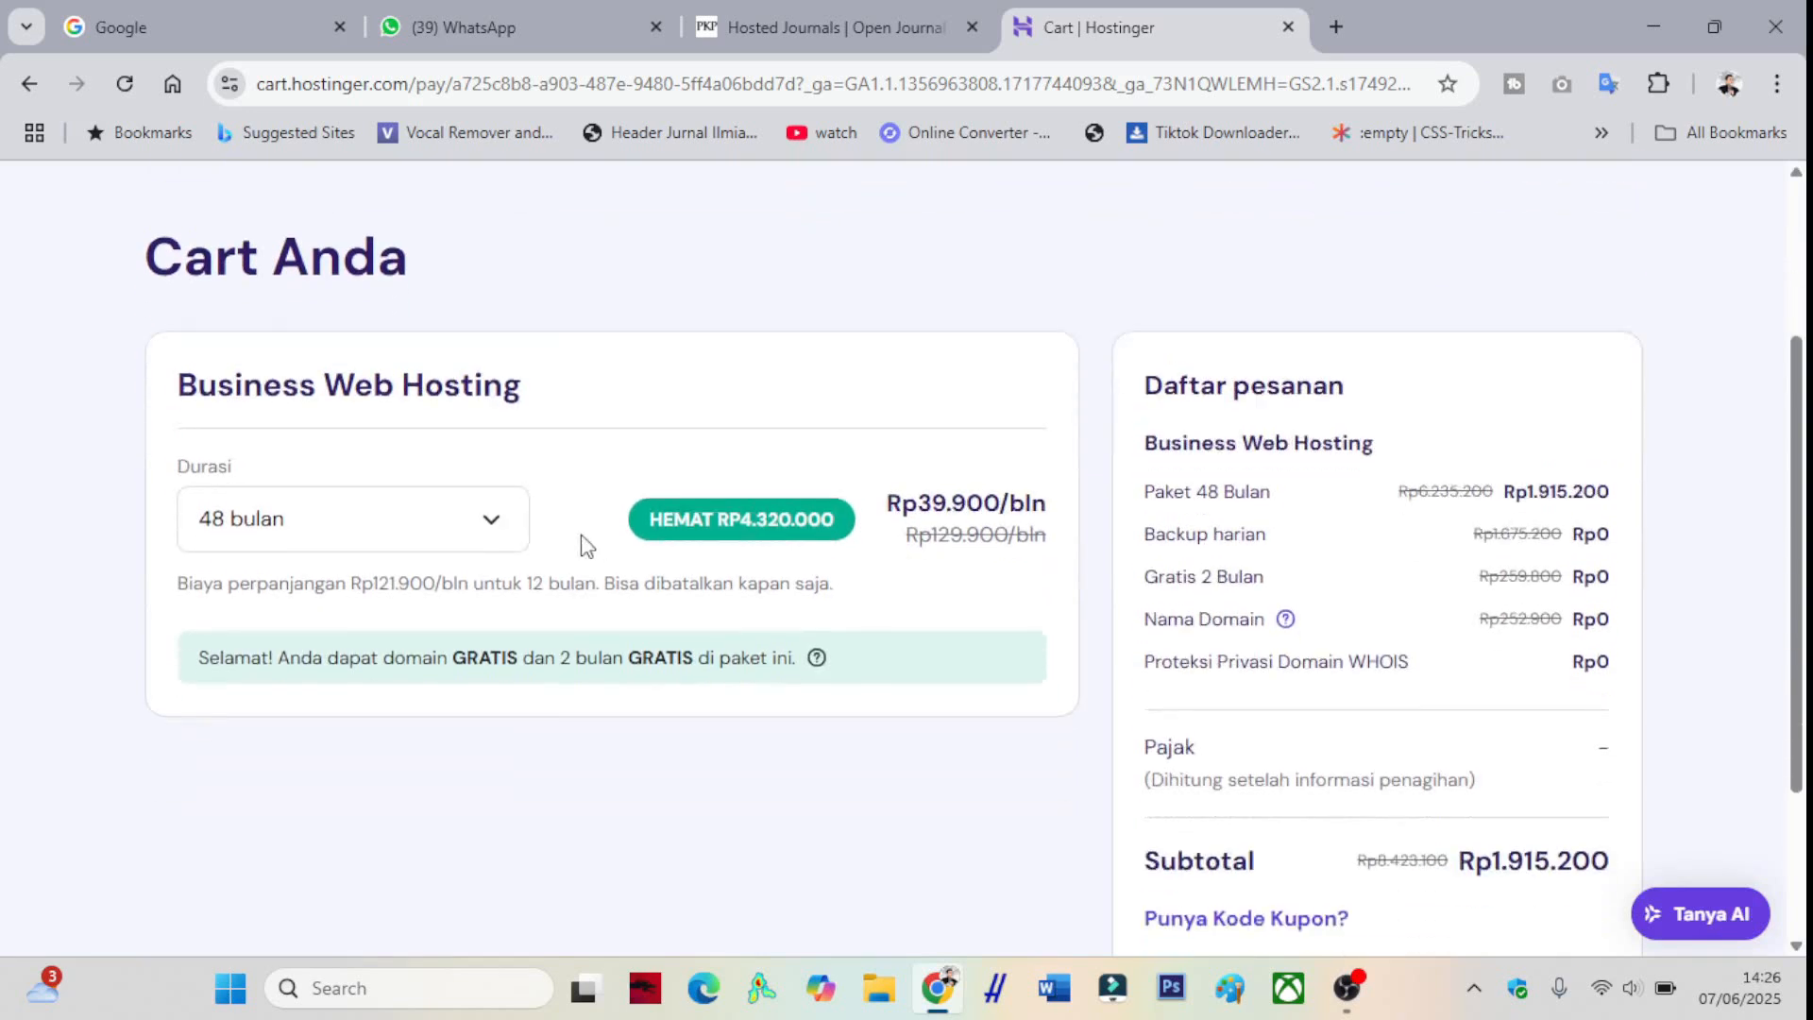
click(519, 533)
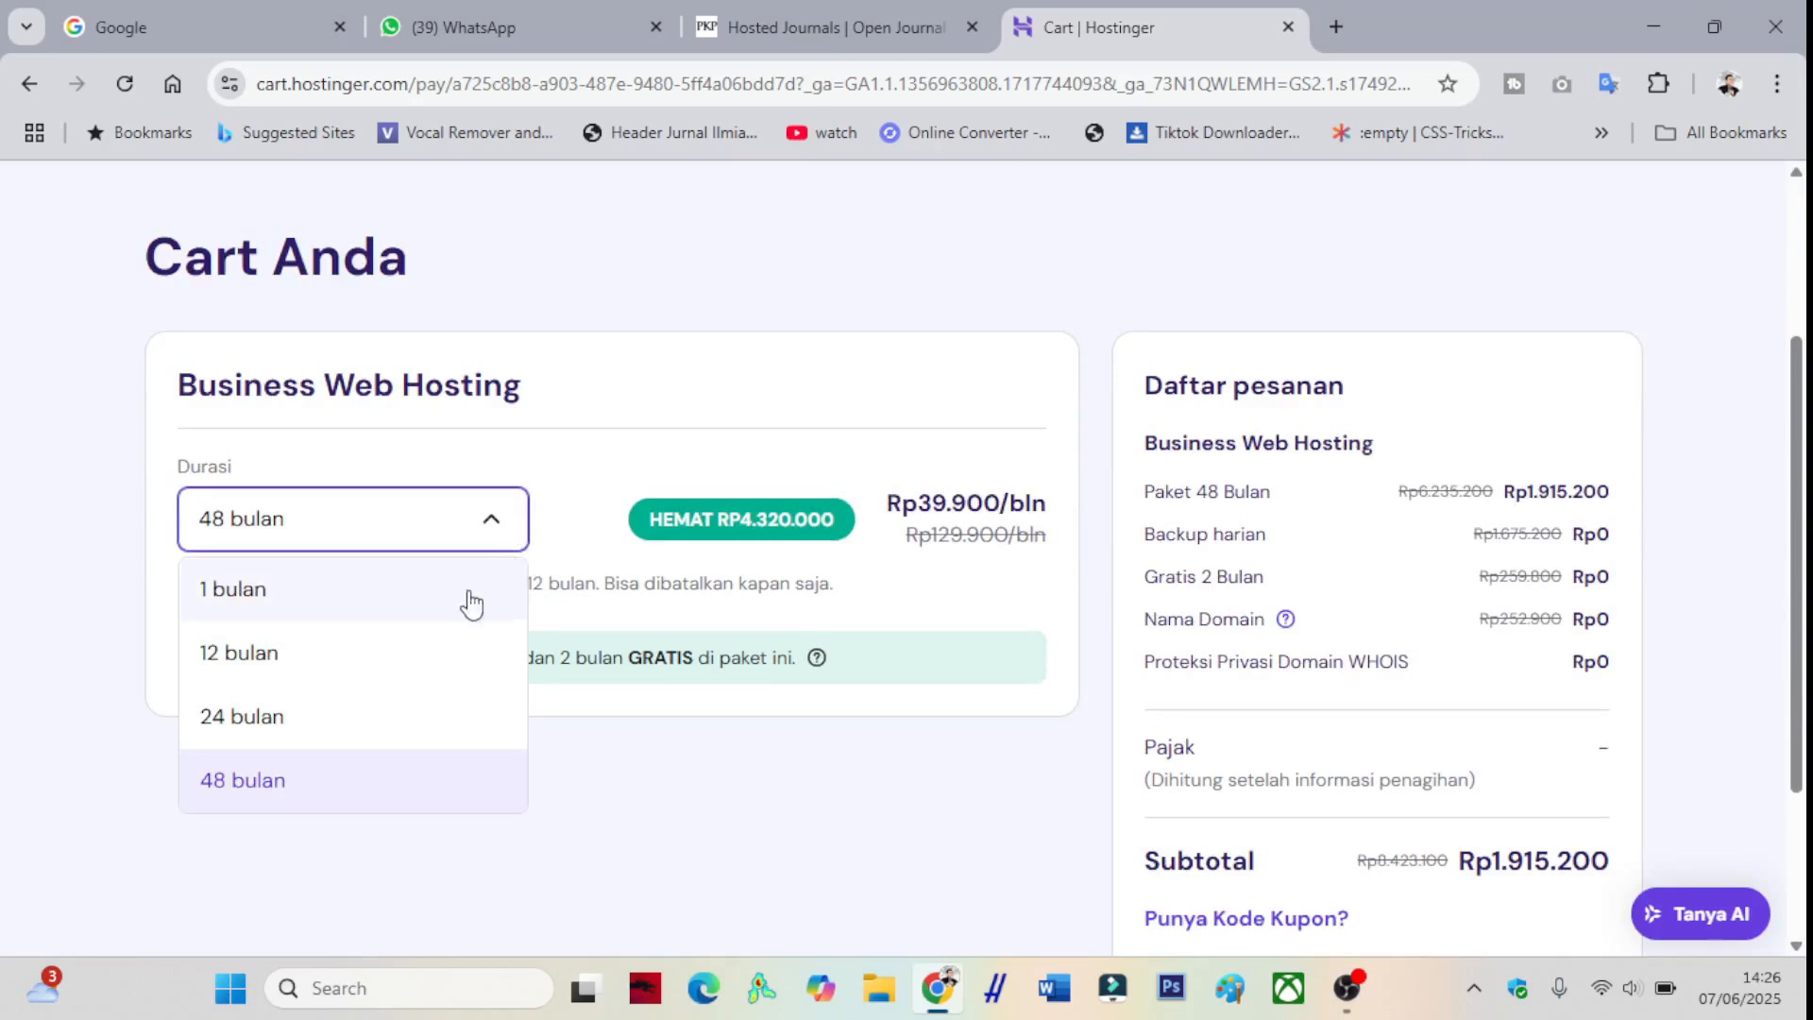
click(437, 642)
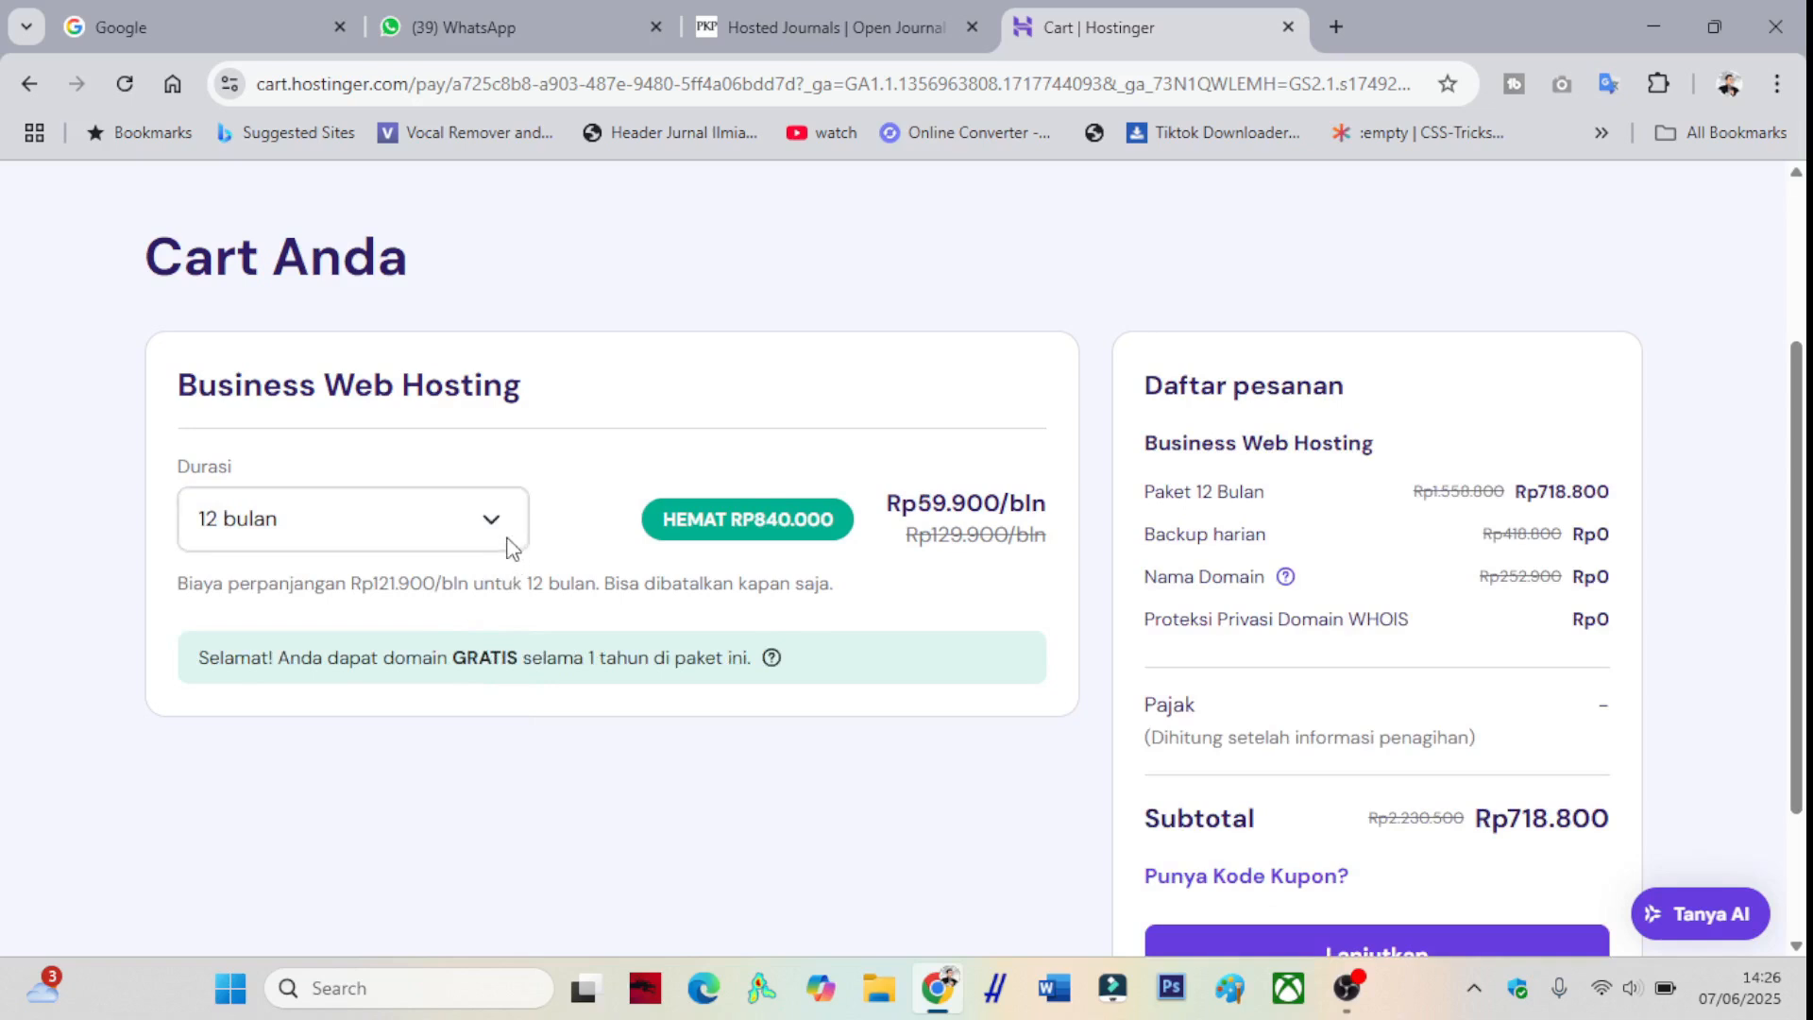
- Apply the 10% coupon code, bringing the subtotal to Rp646.920, and continue to checkout
scroll(781, 519, down, 2)
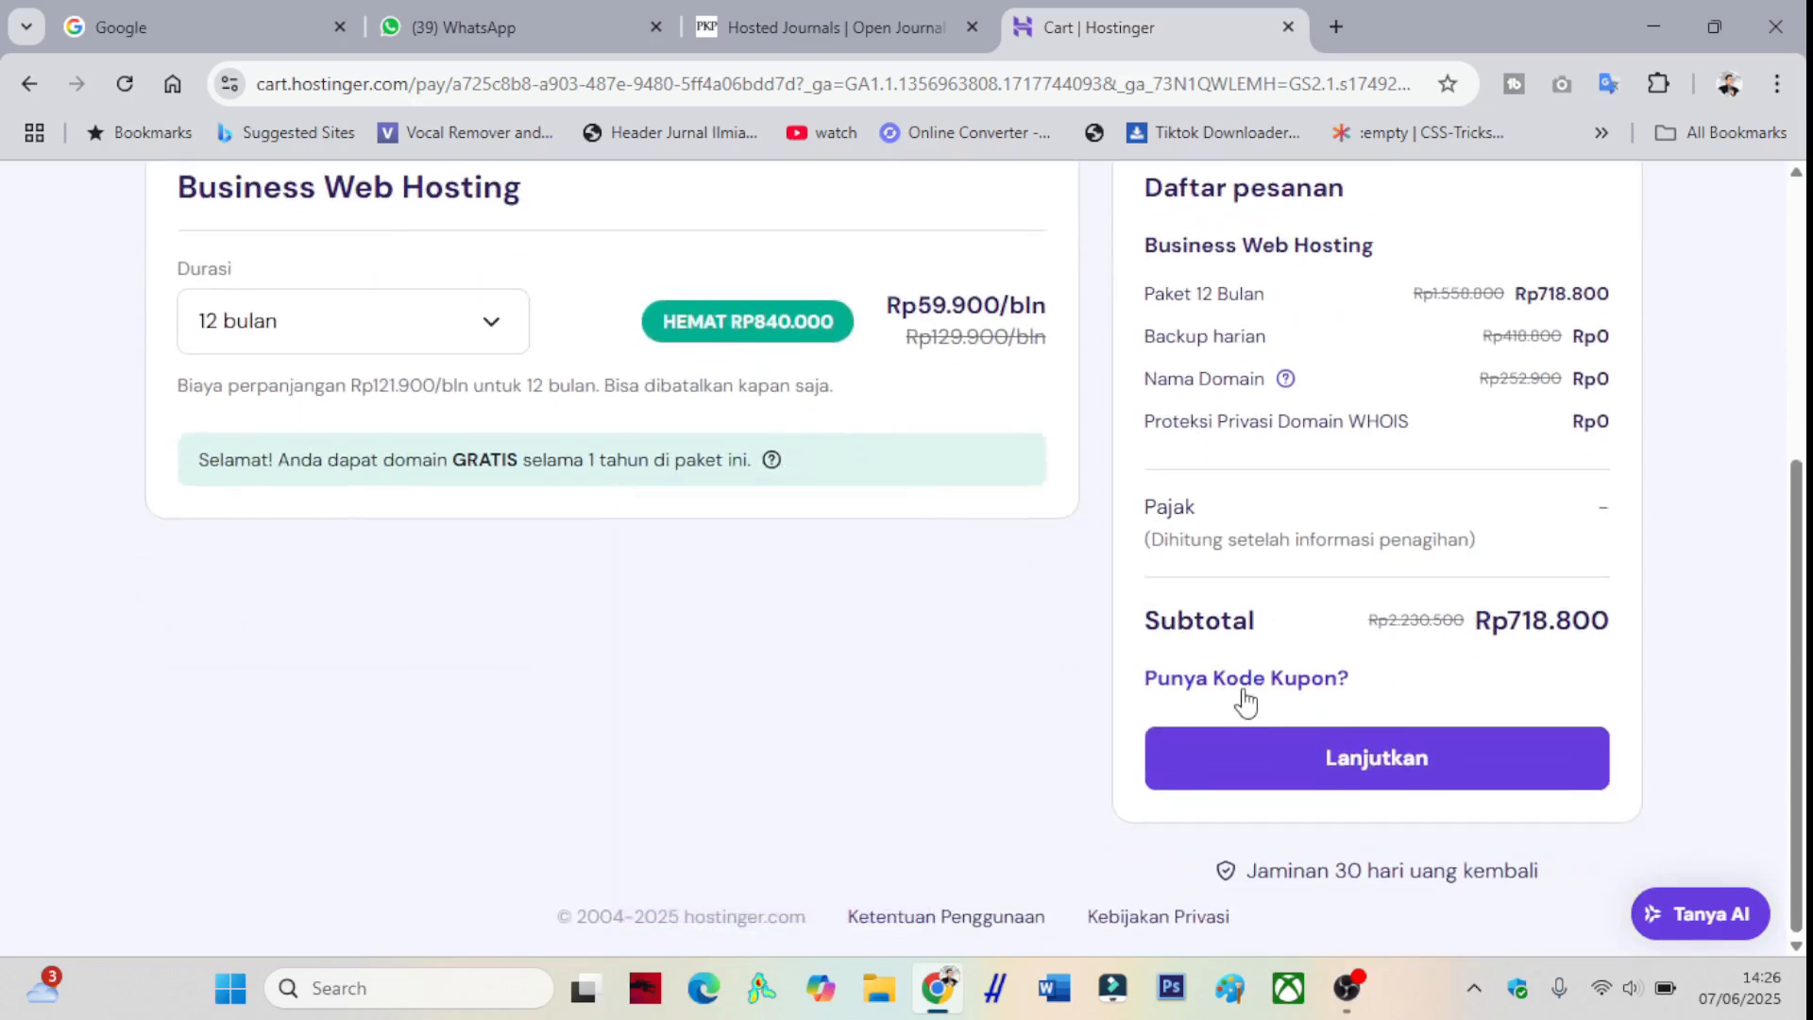
click(1246, 697)
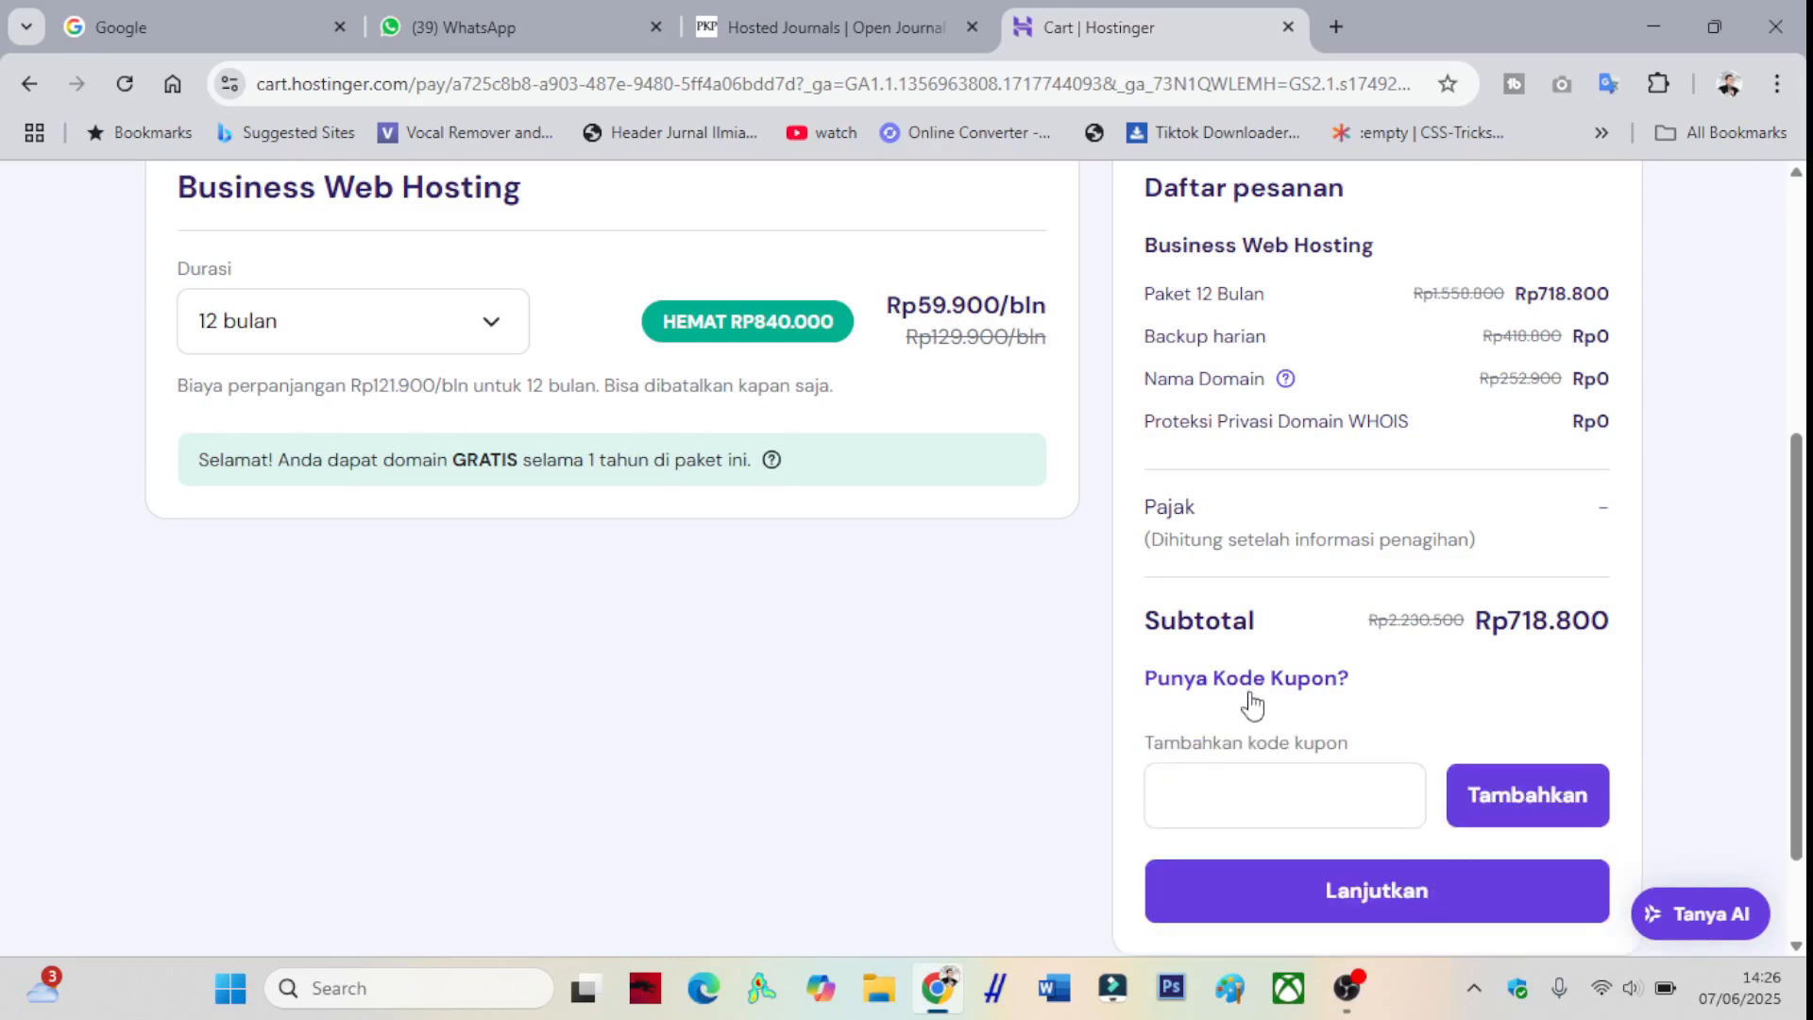
click(1259, 787)
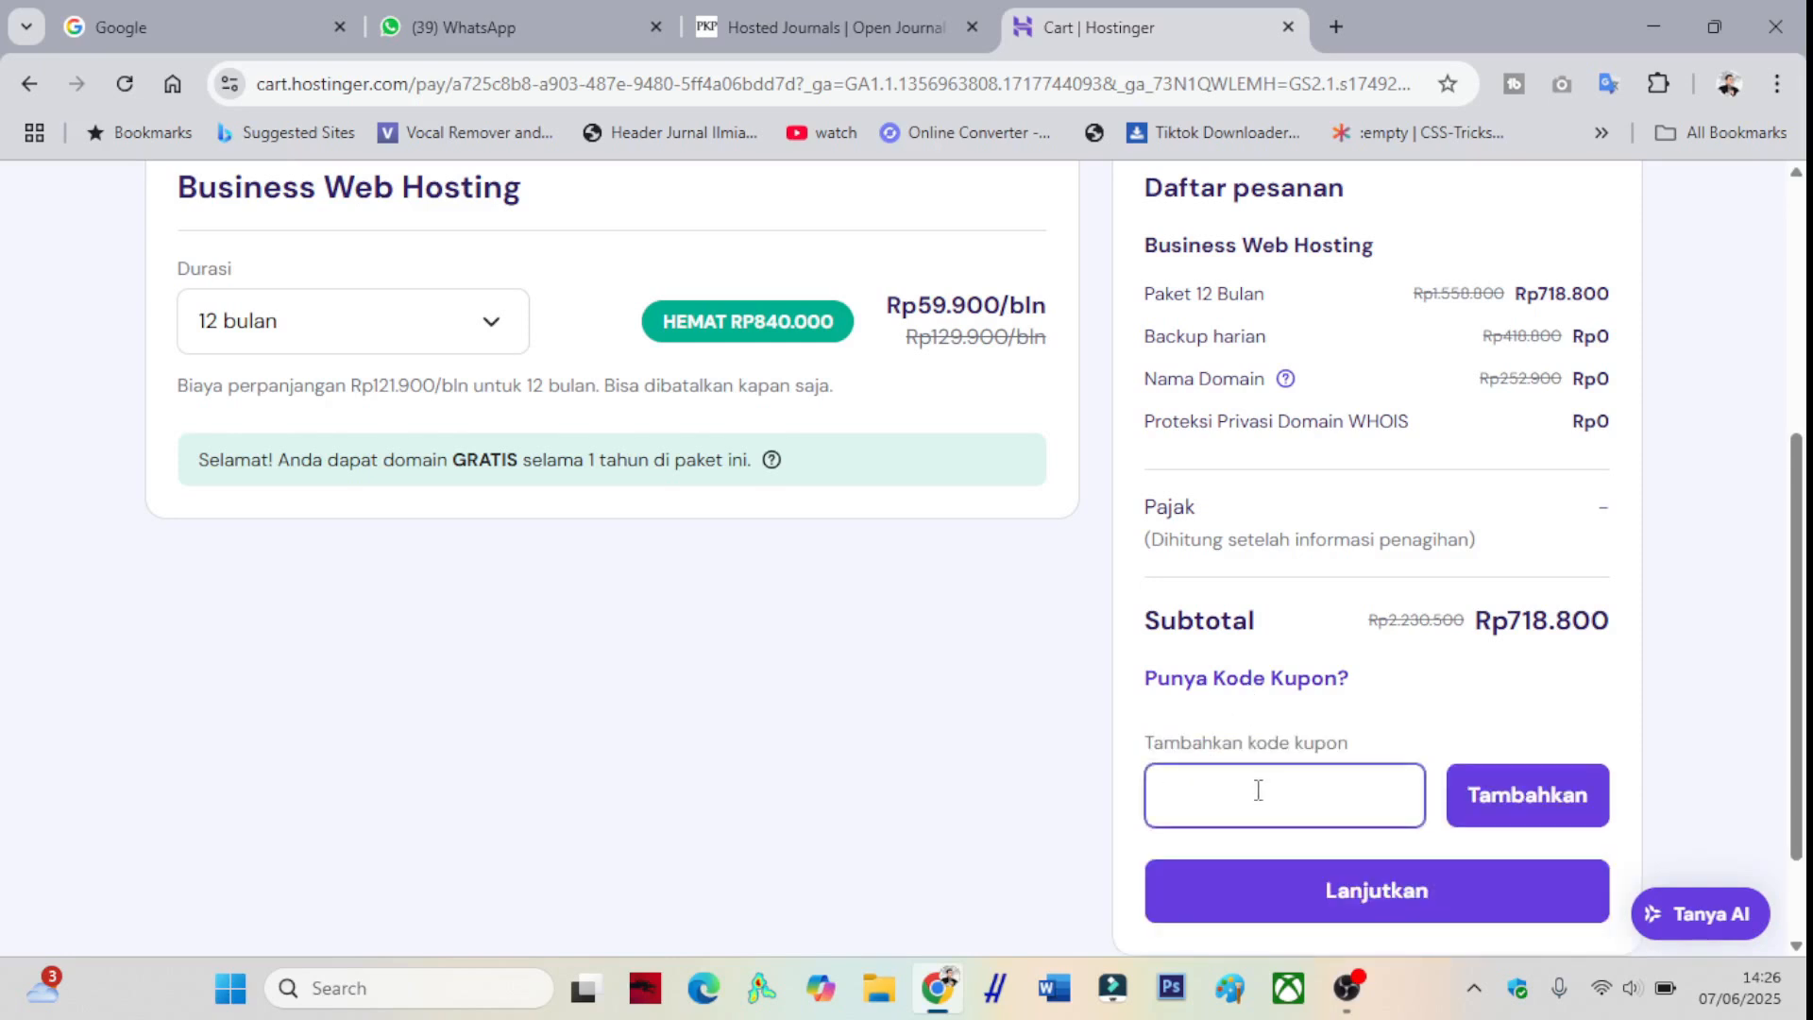
text(ROBBYHST)
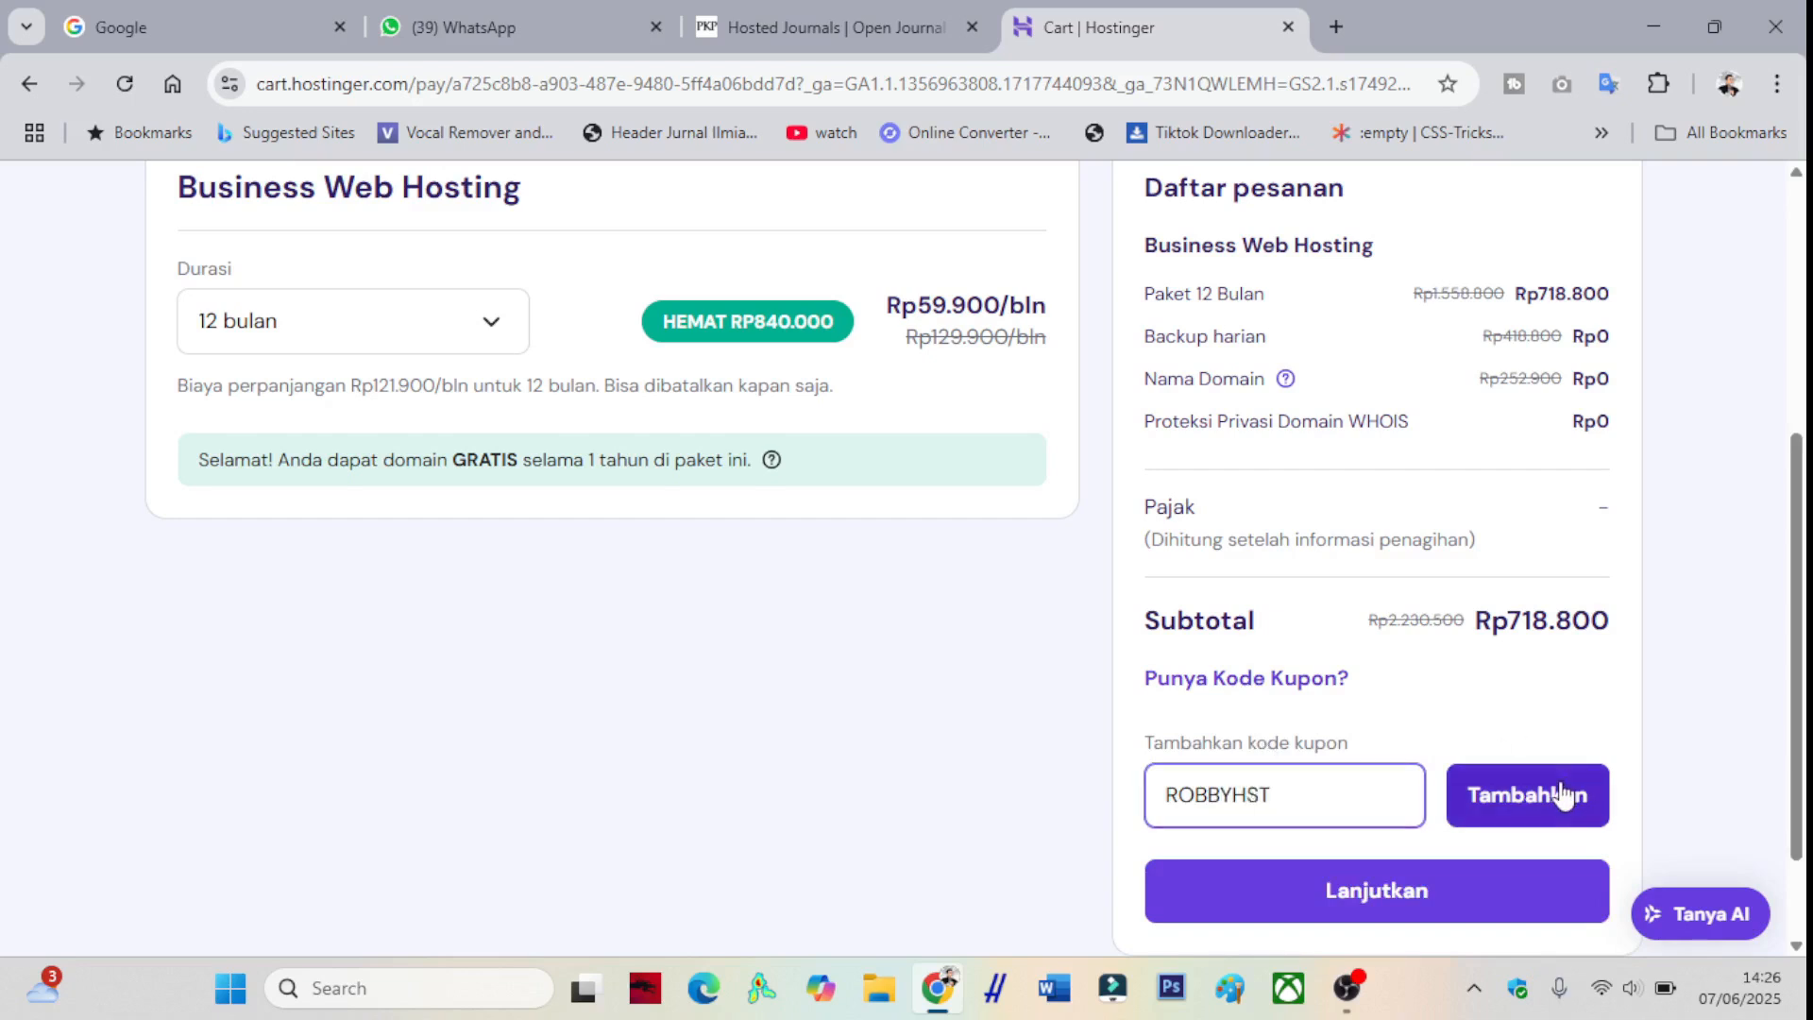
click(1559, 798)
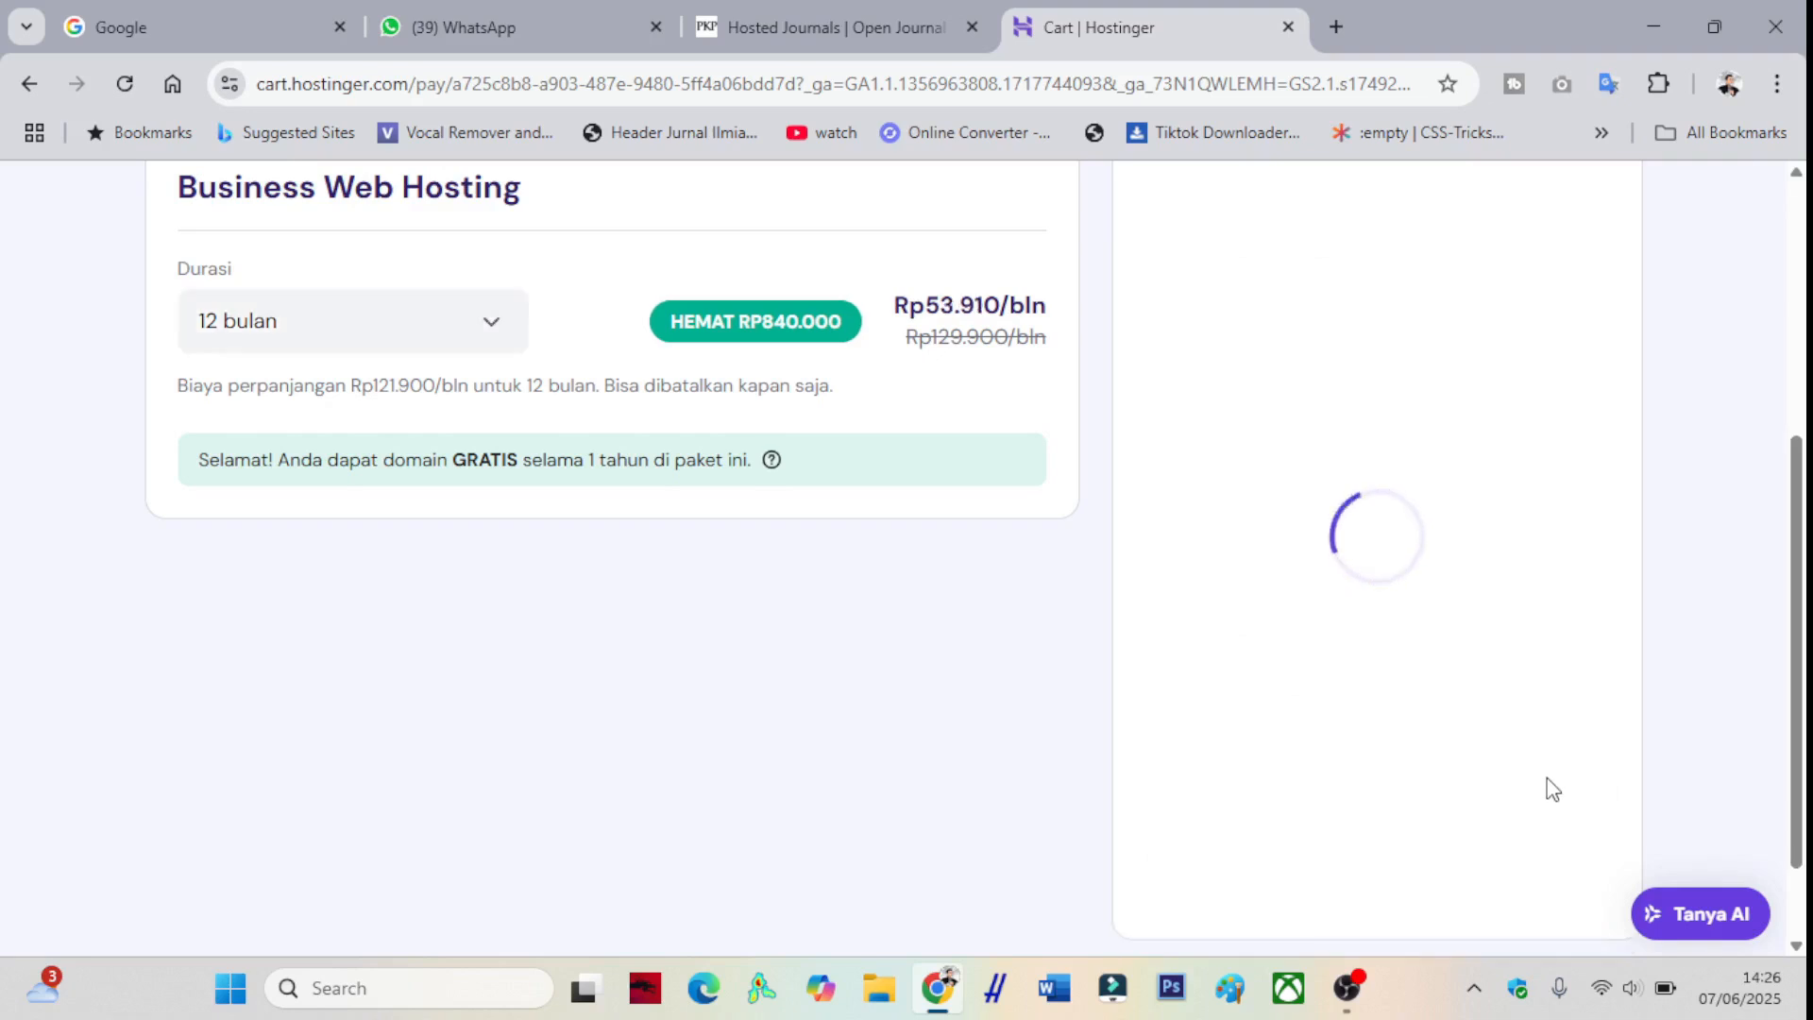
scroll(1552, 767, down, 2)
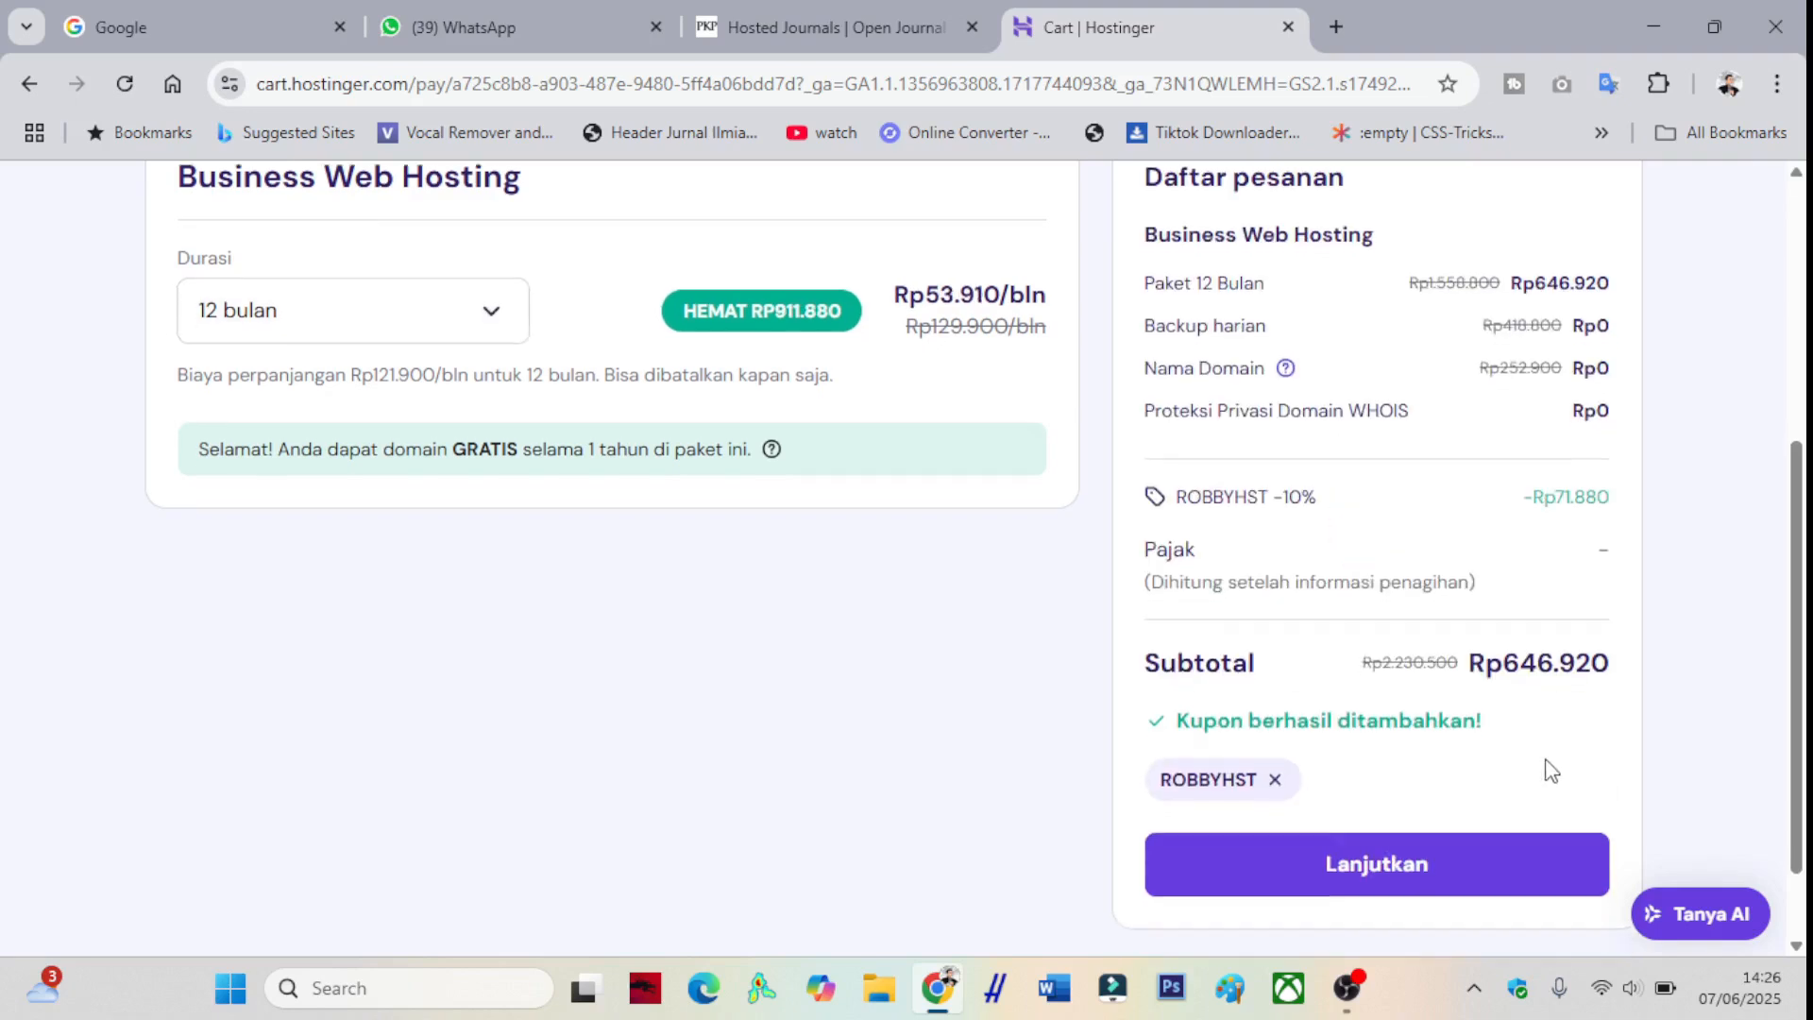
click(1354, 780)
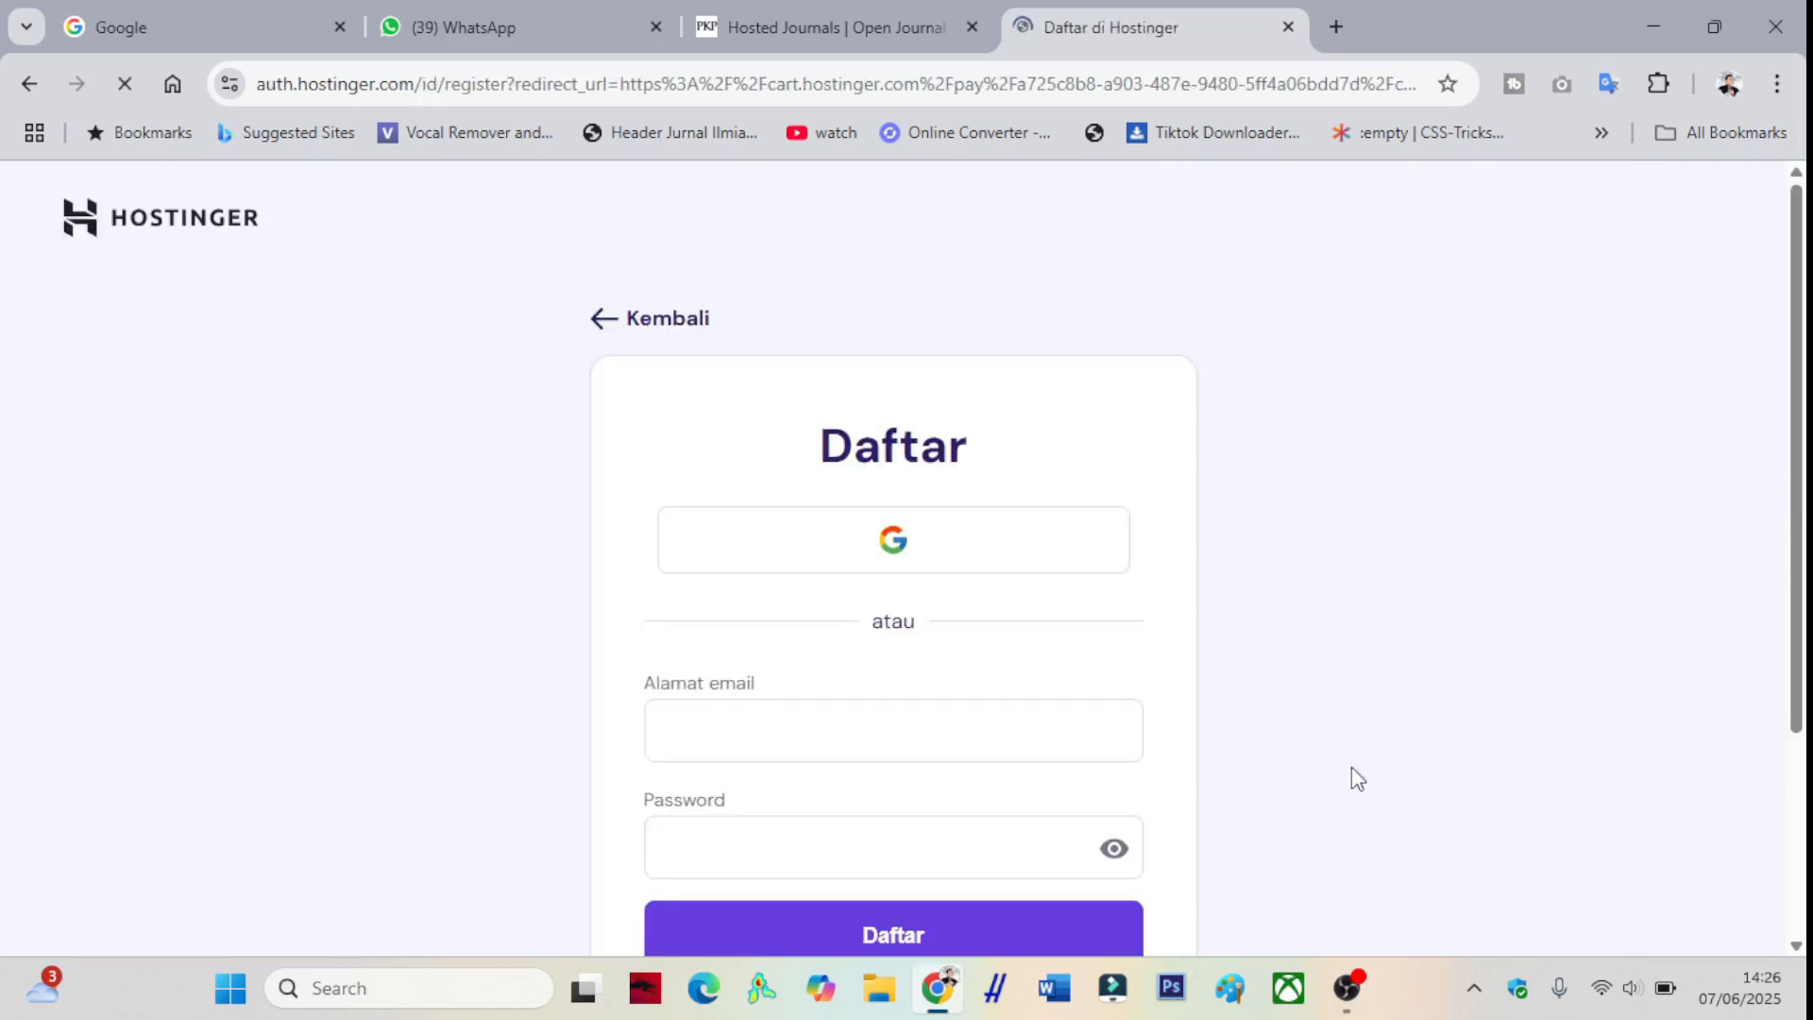
- Replace the pre-filled email with the admin email address, enter the account password, and sign up
scroll(1322, 698, down, 3)
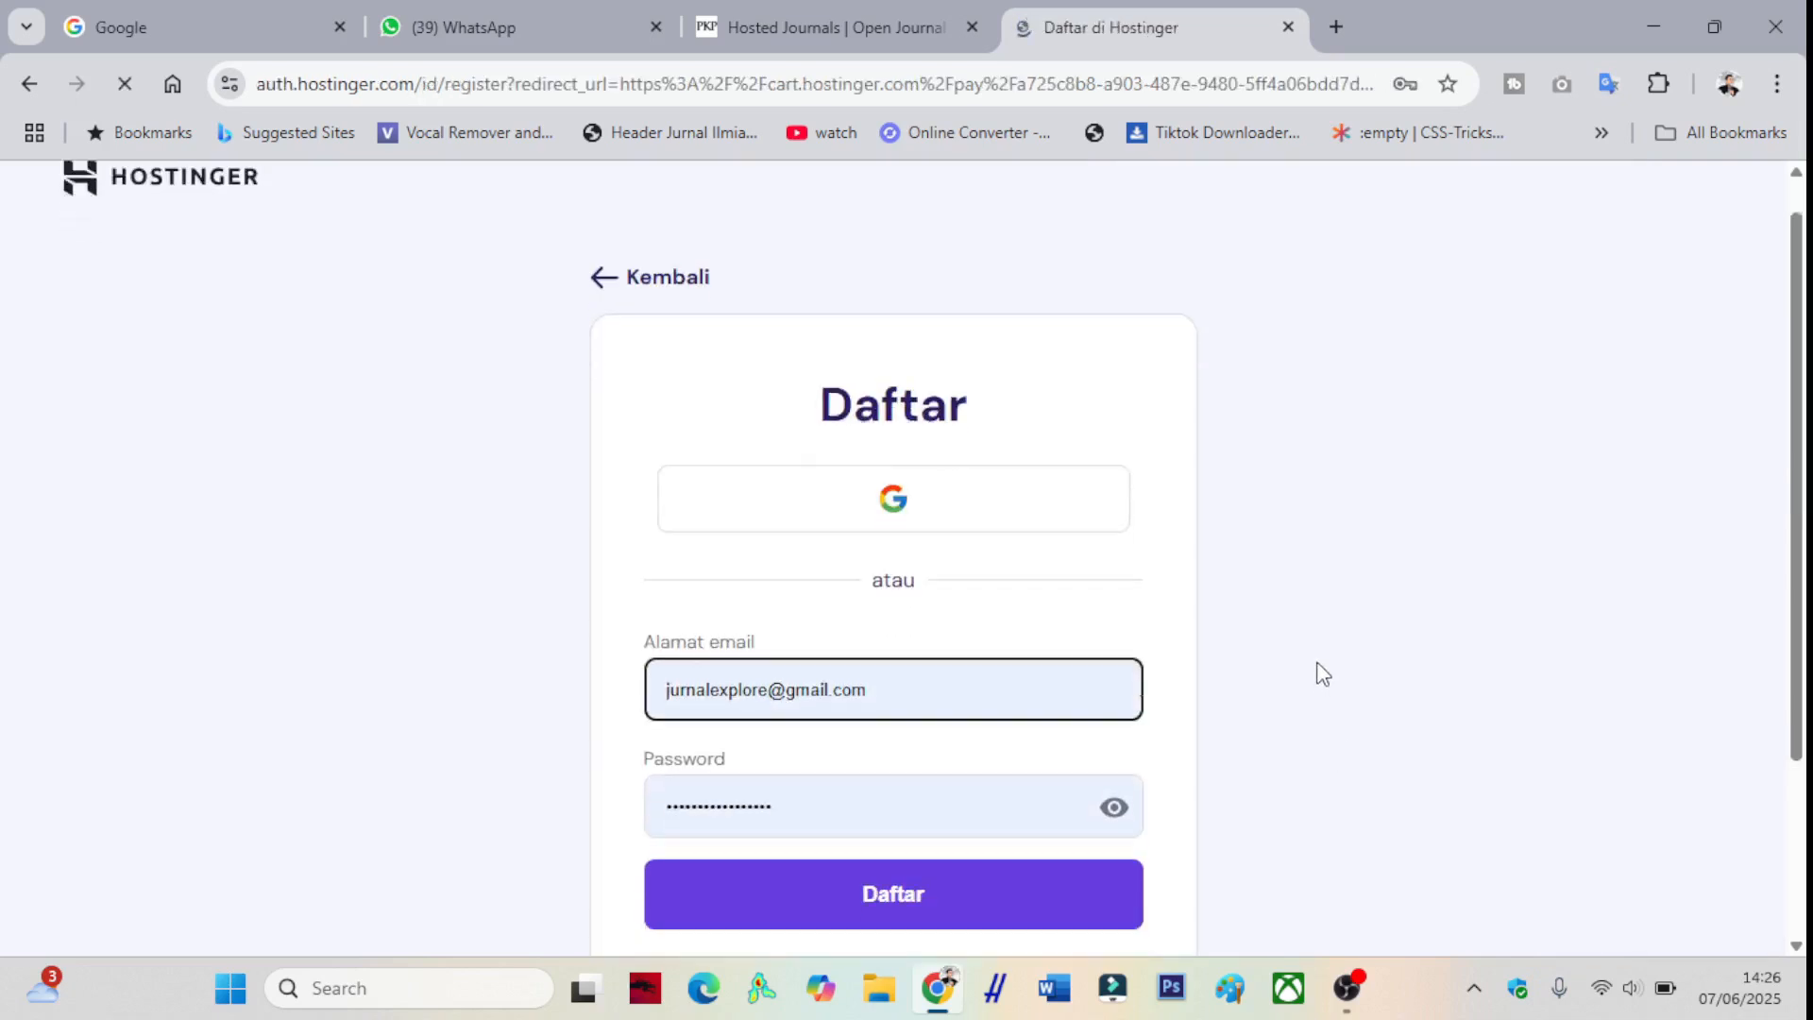
drag(931, 451, 658, 461)
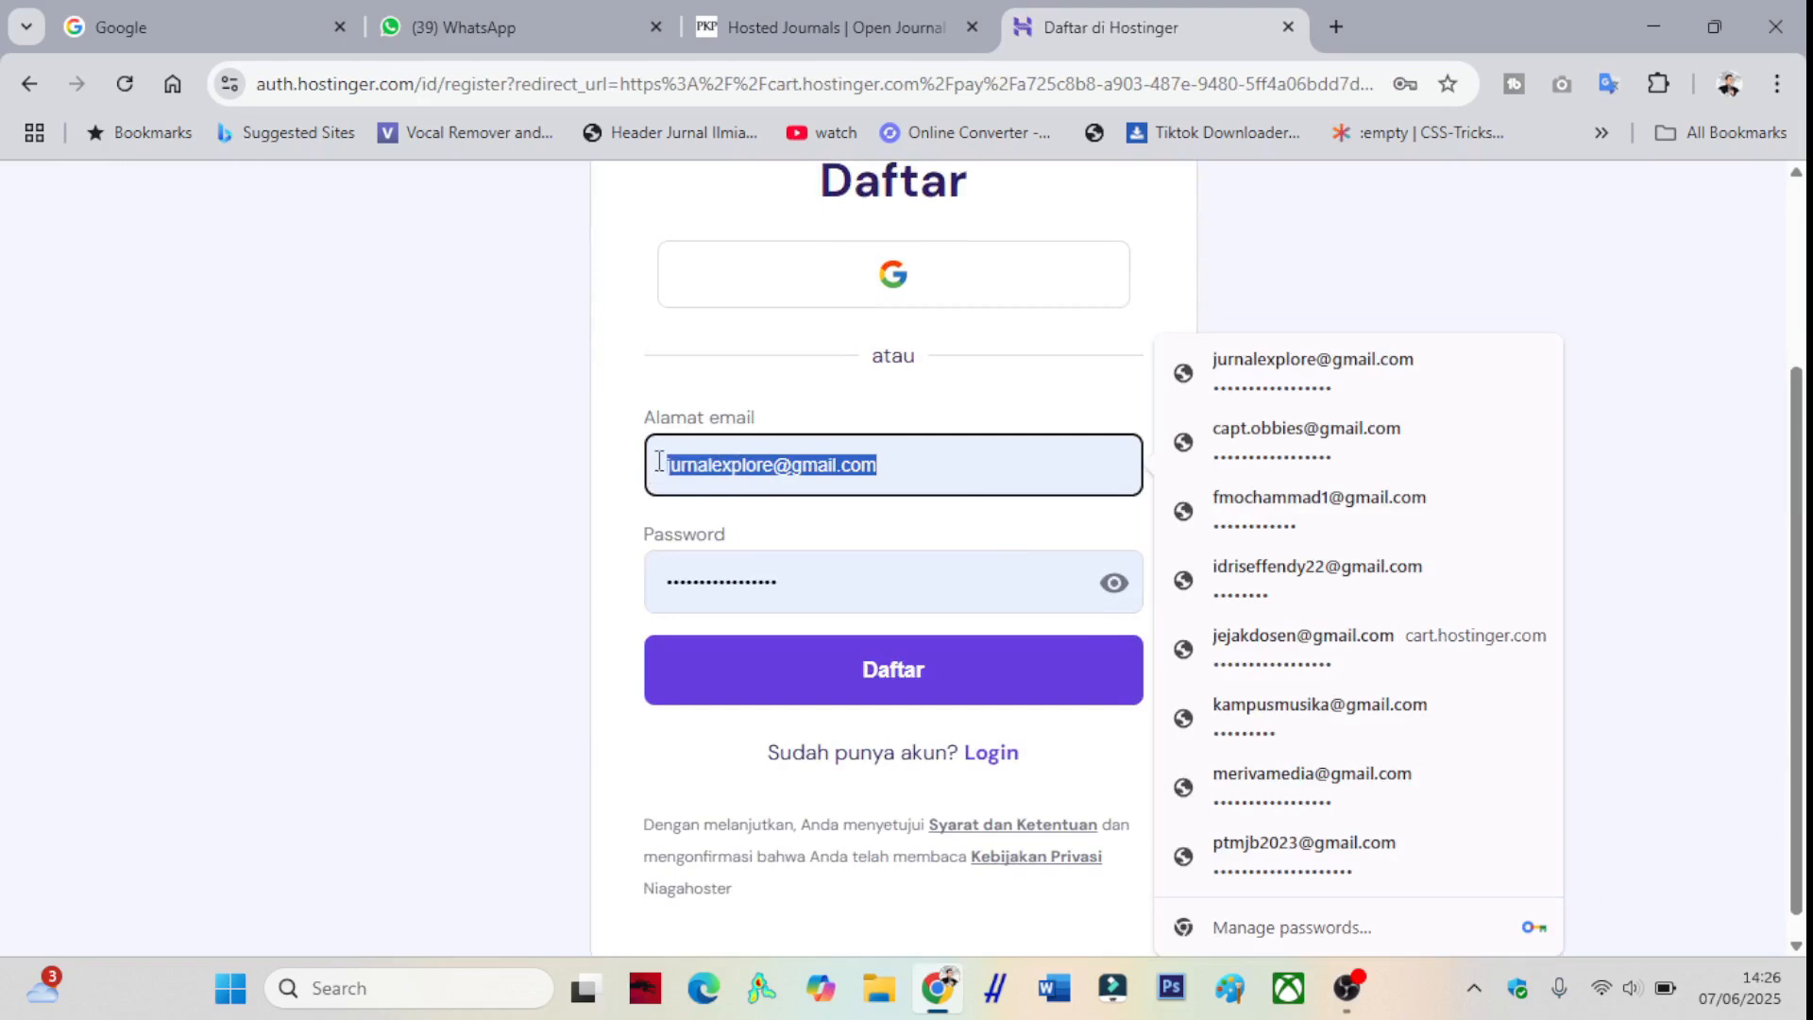
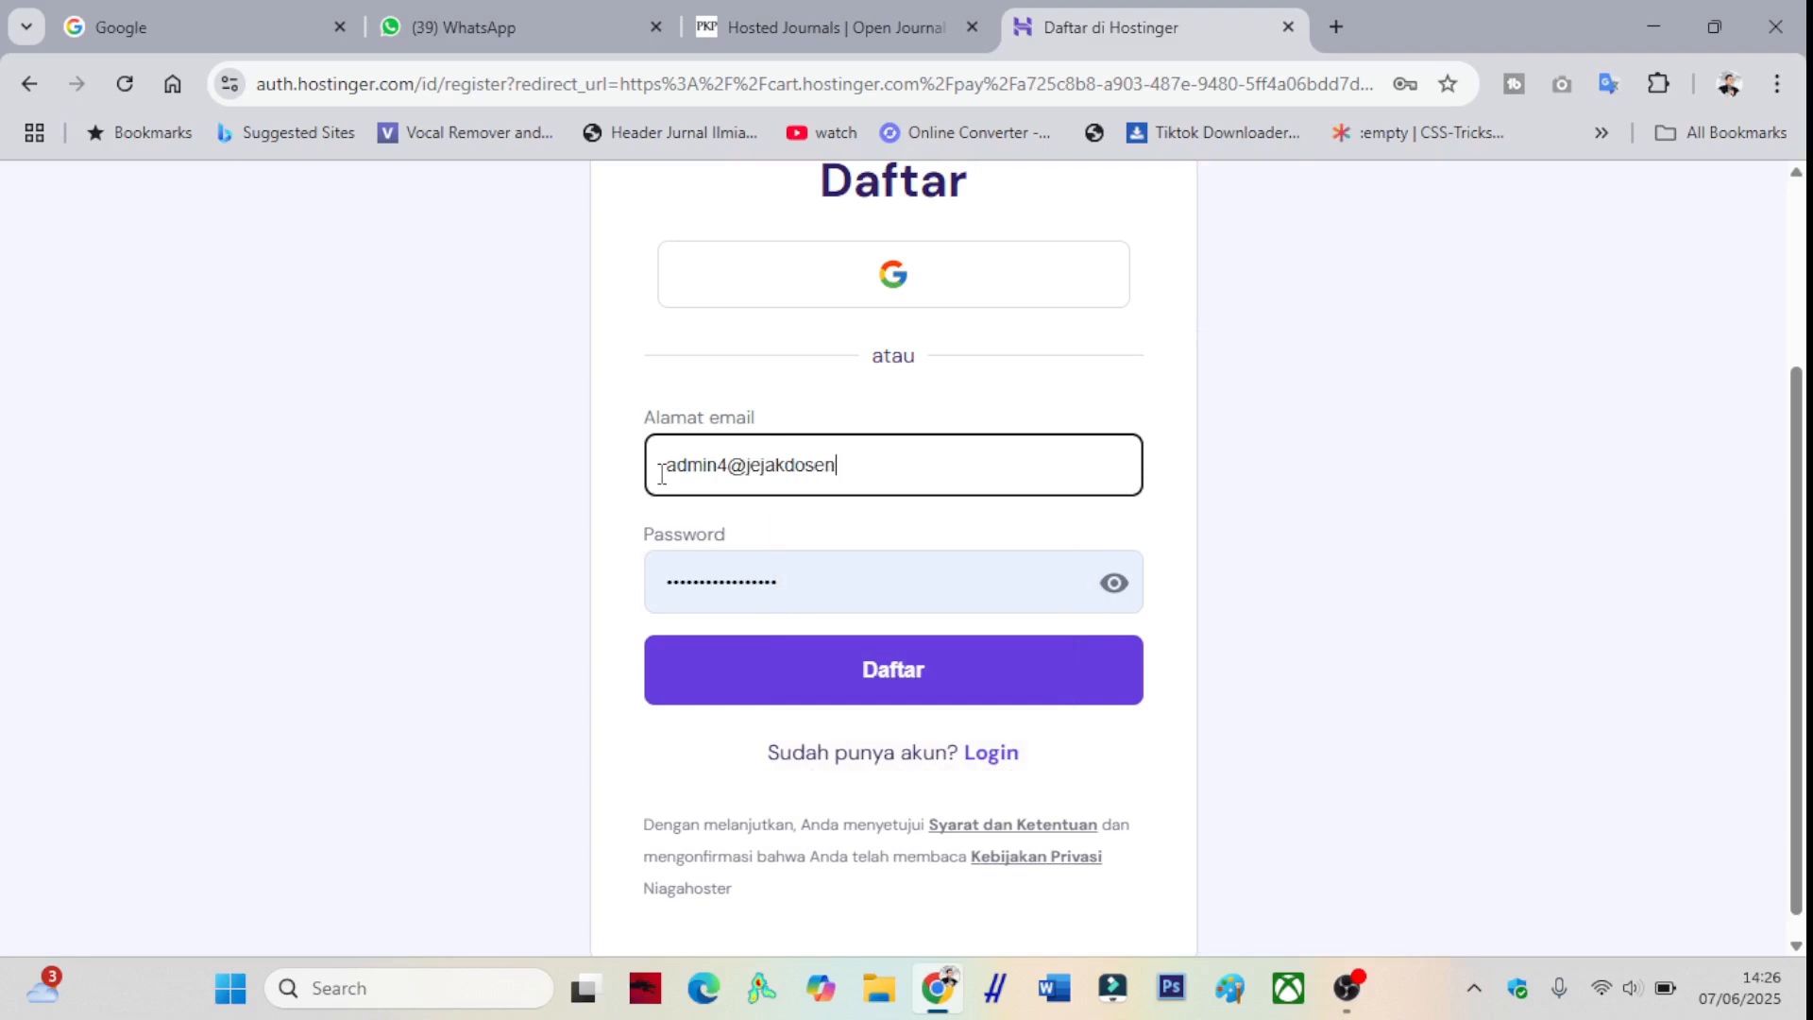
key(Tab)
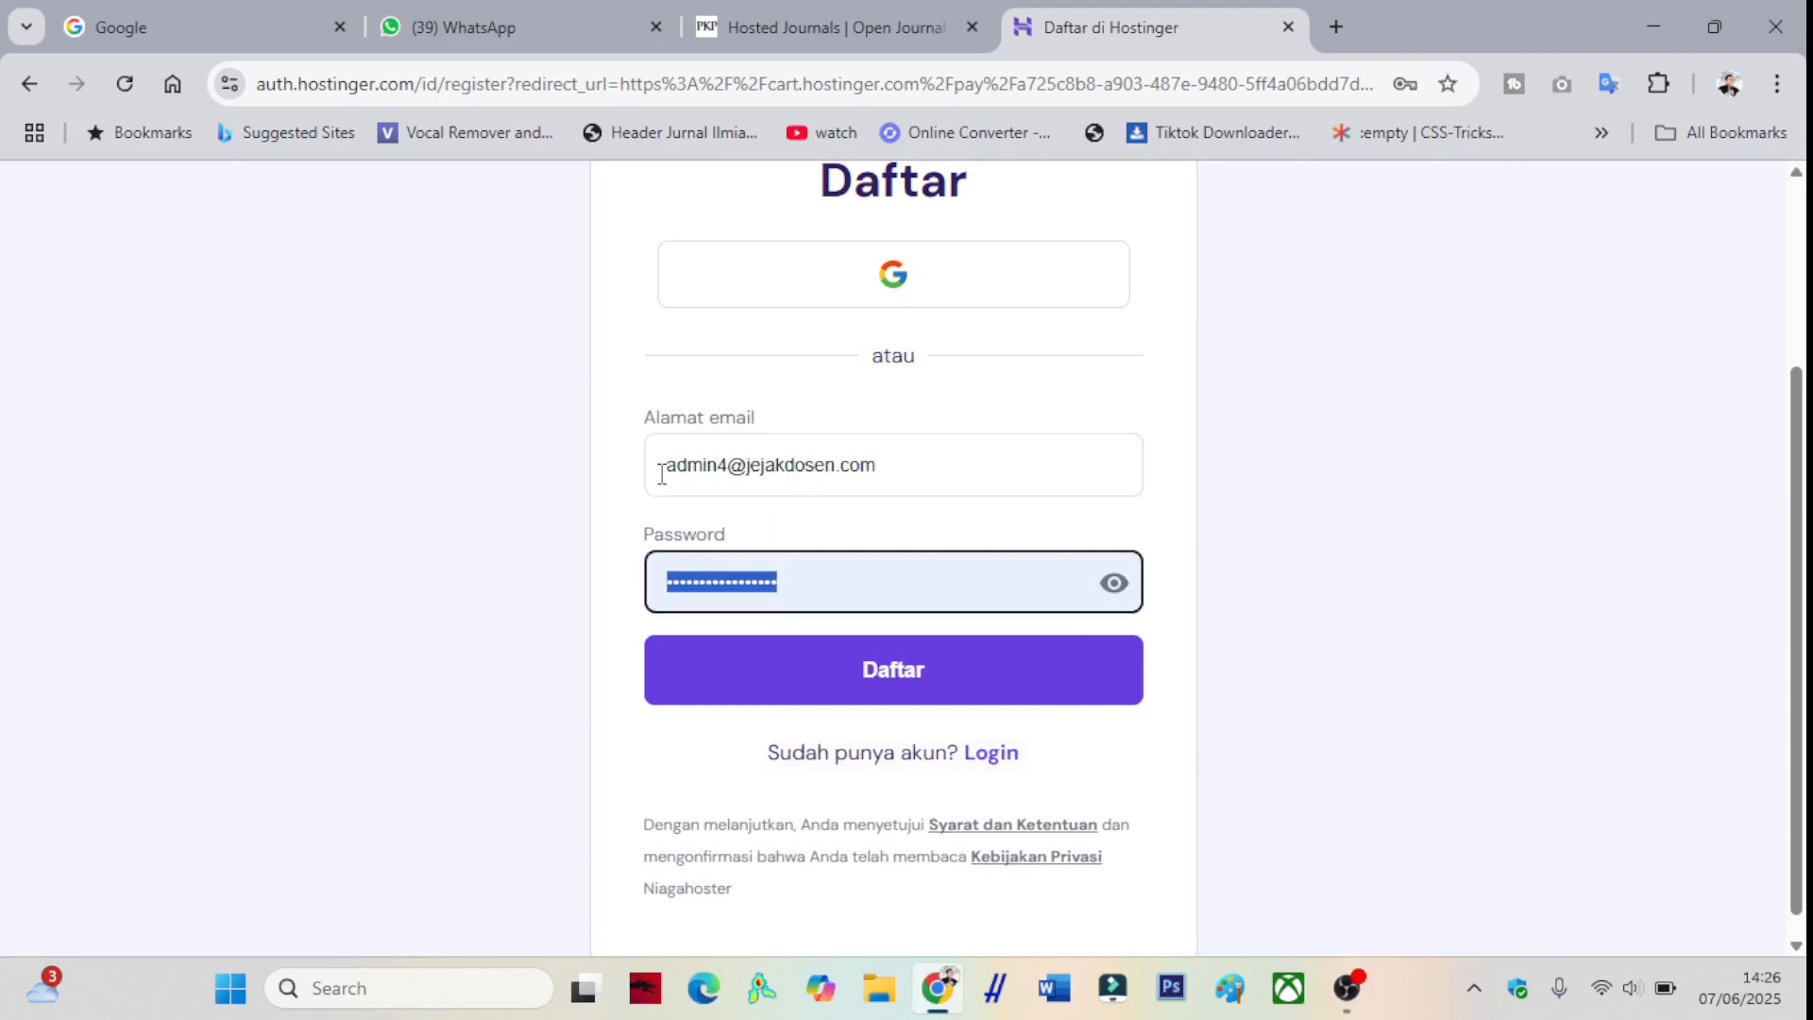
text(***)
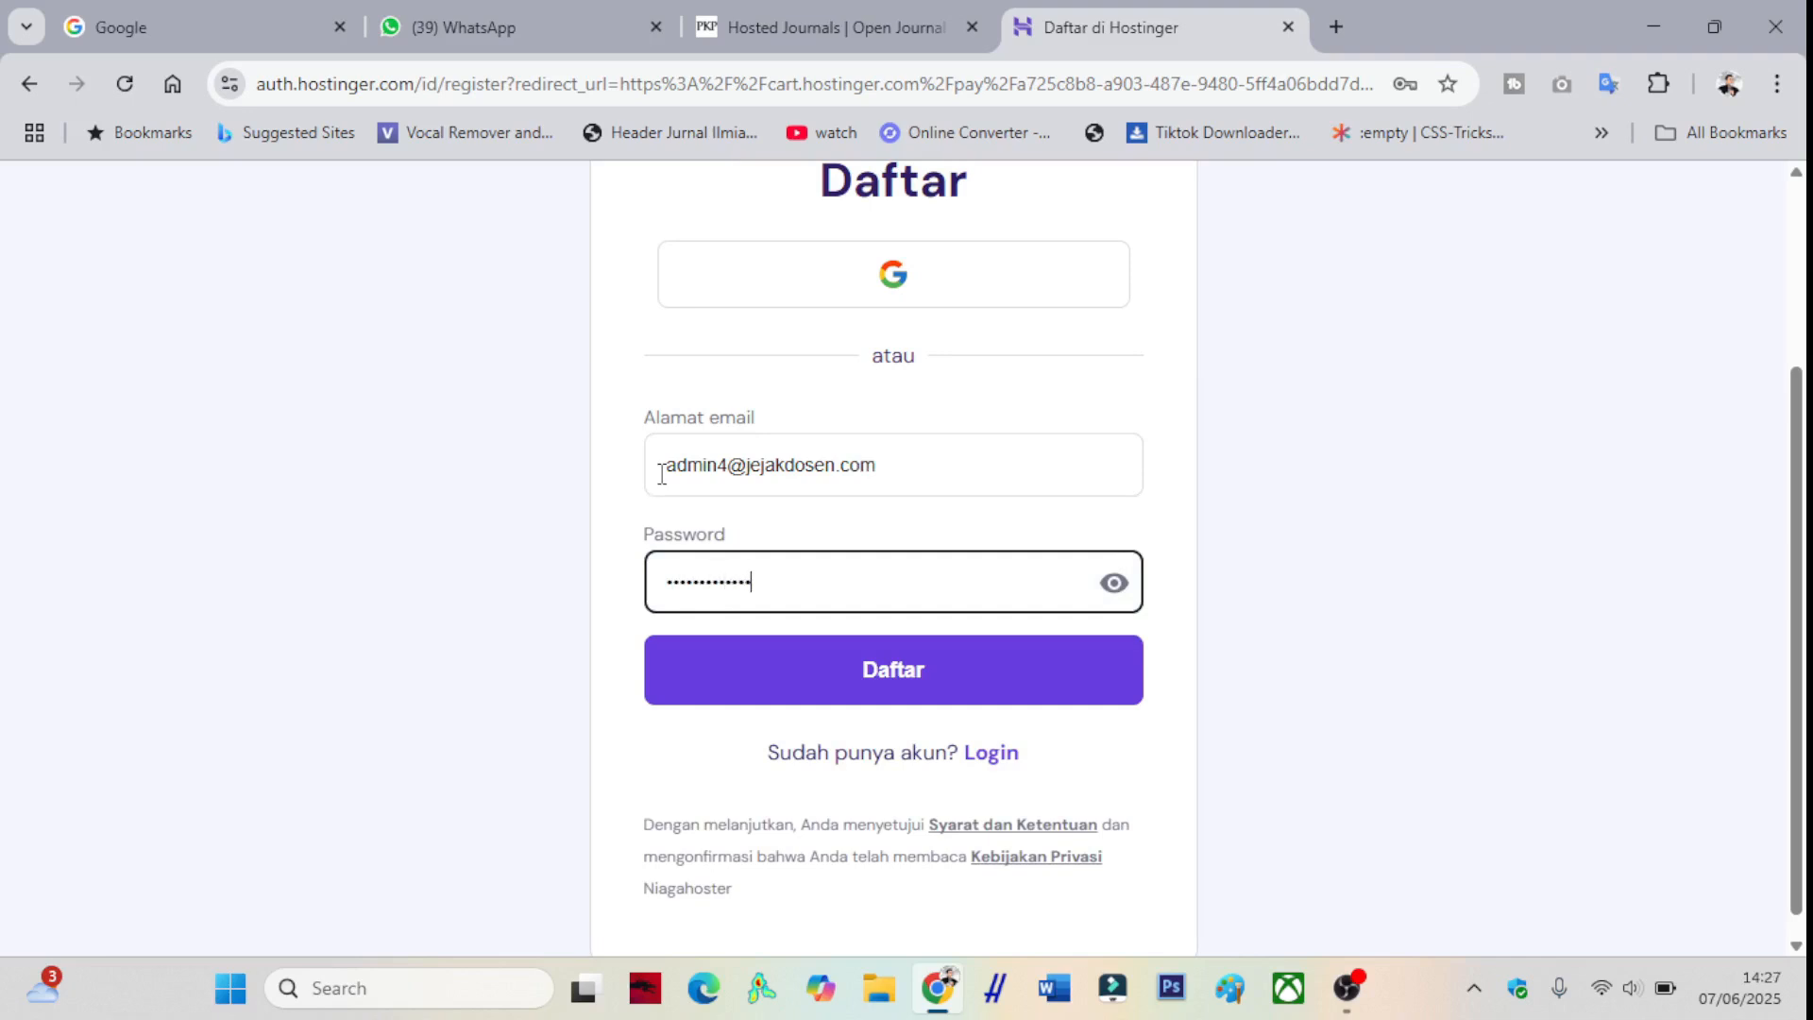
key(Return)
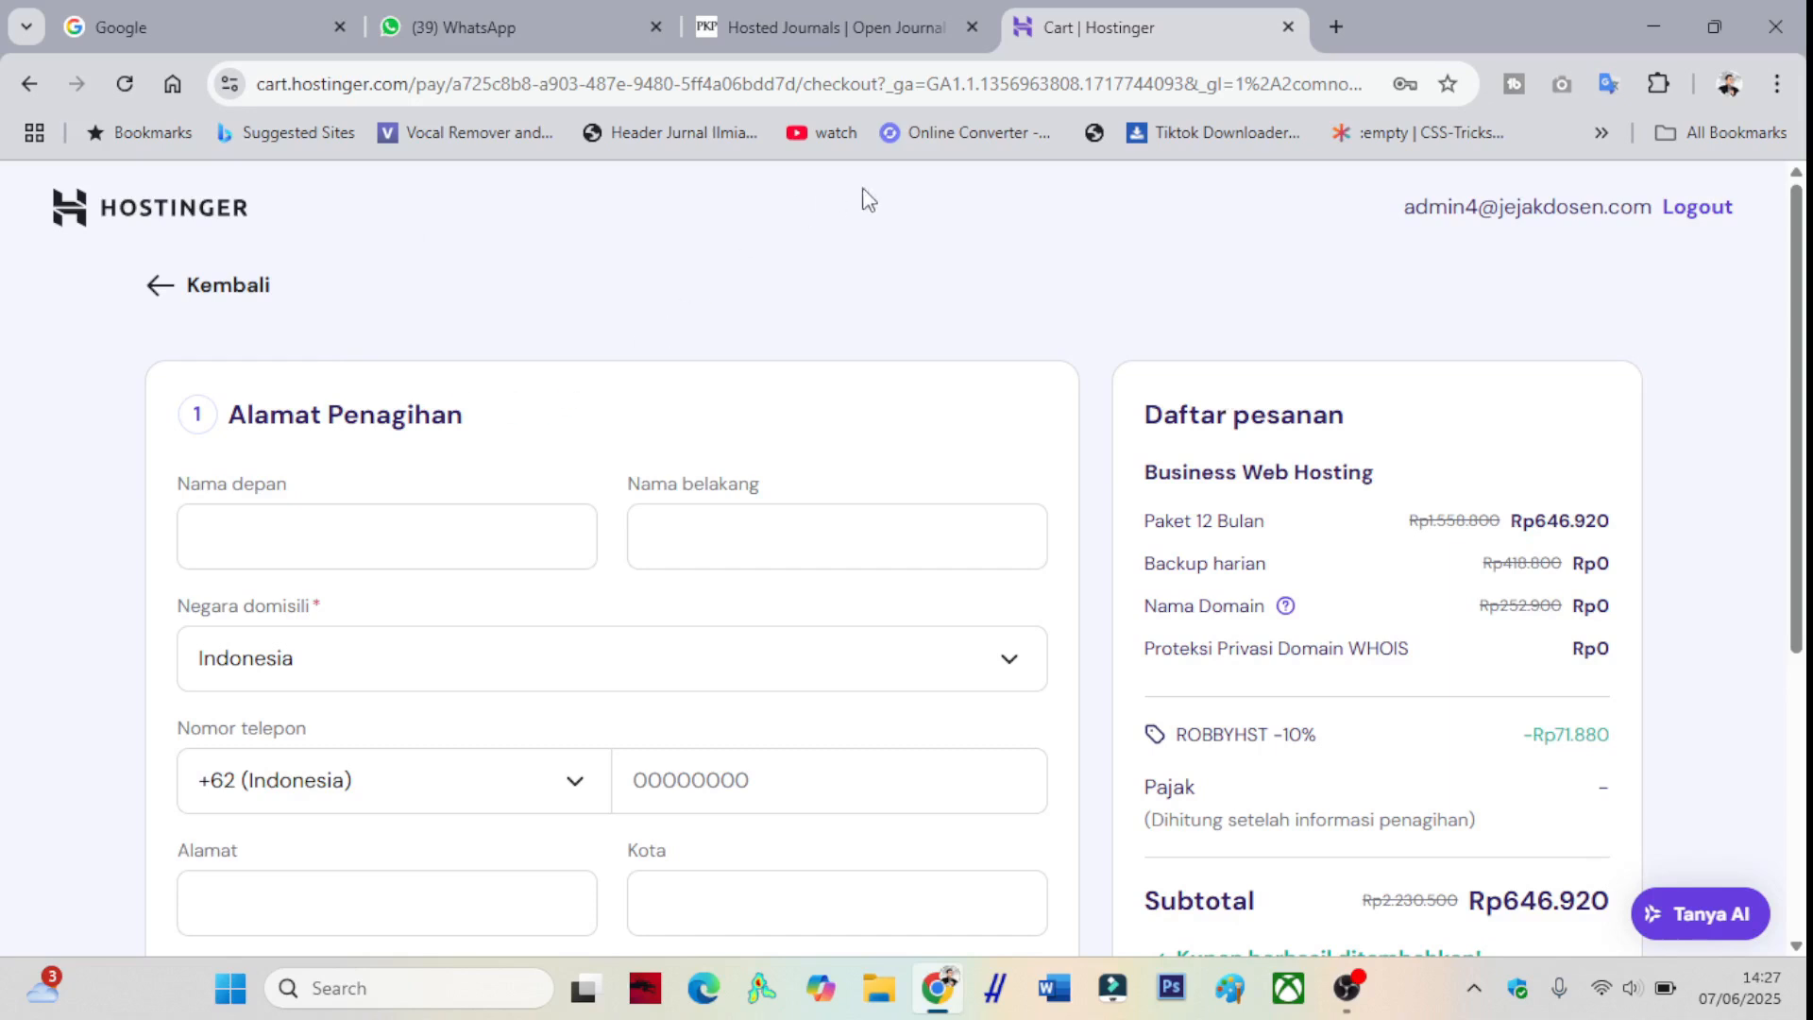
- Enter the billing first name, last name and phone number
click(427, 527)
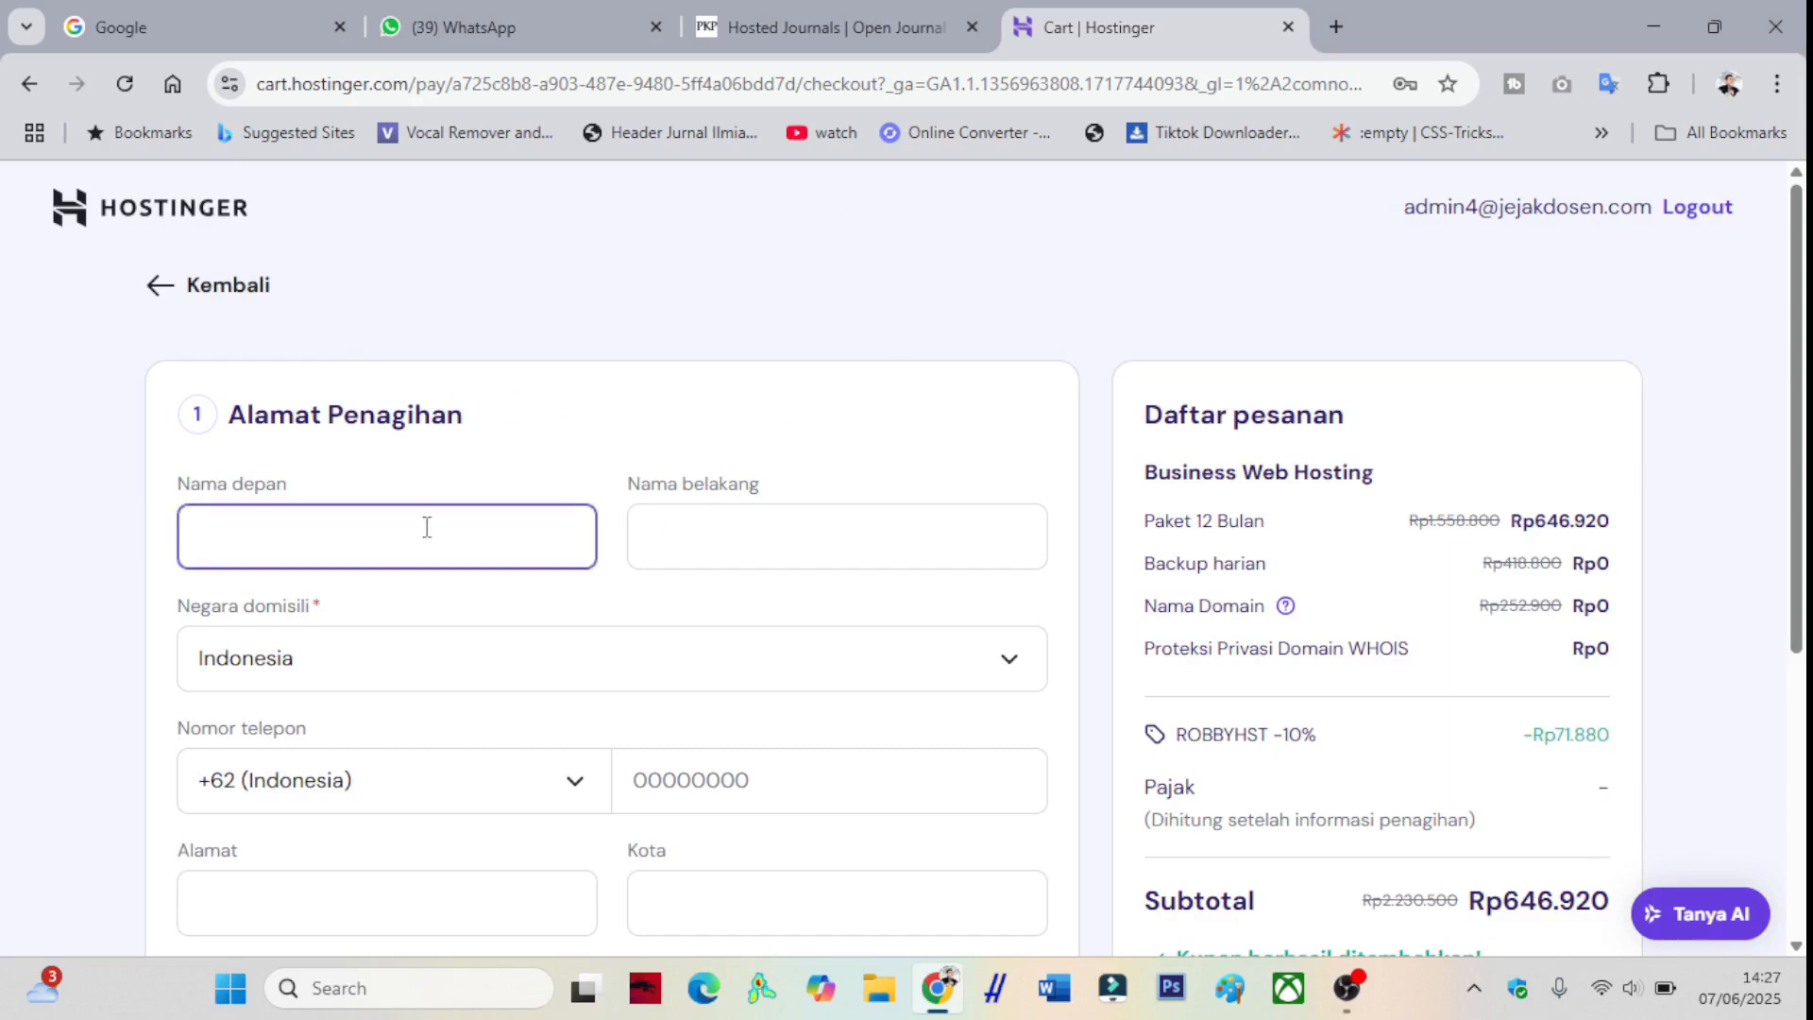
key(Tab)
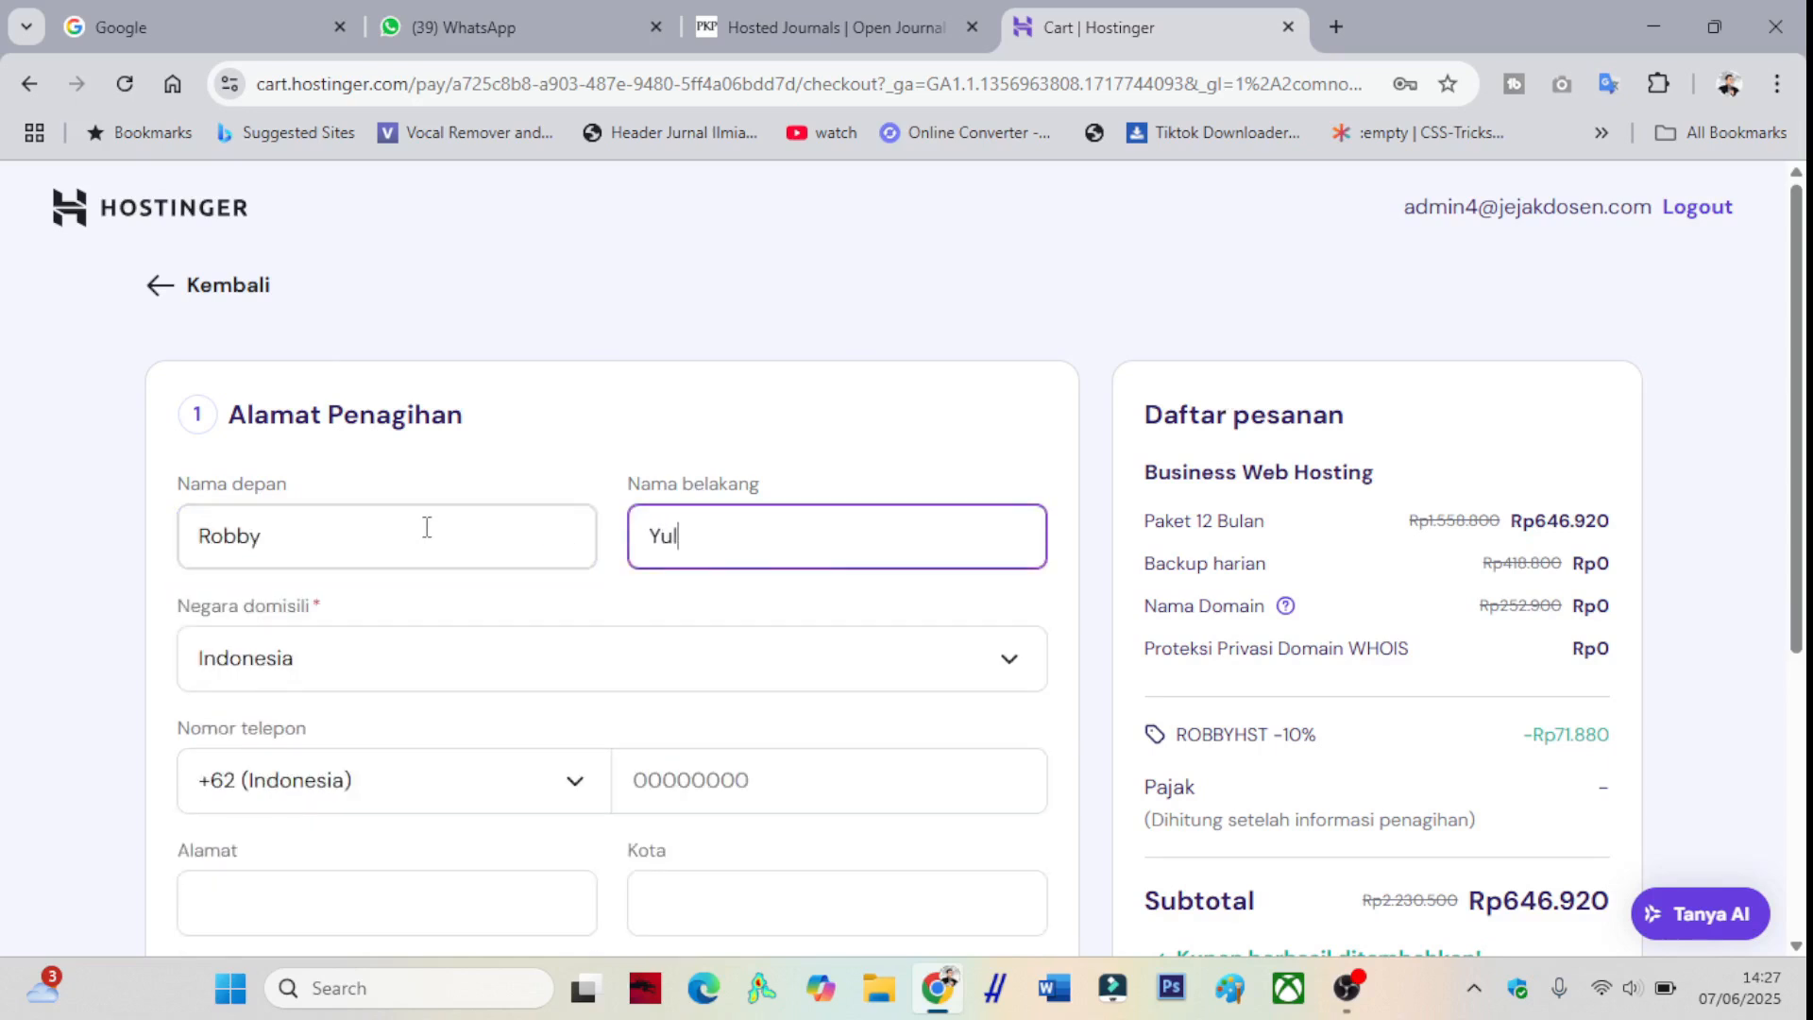
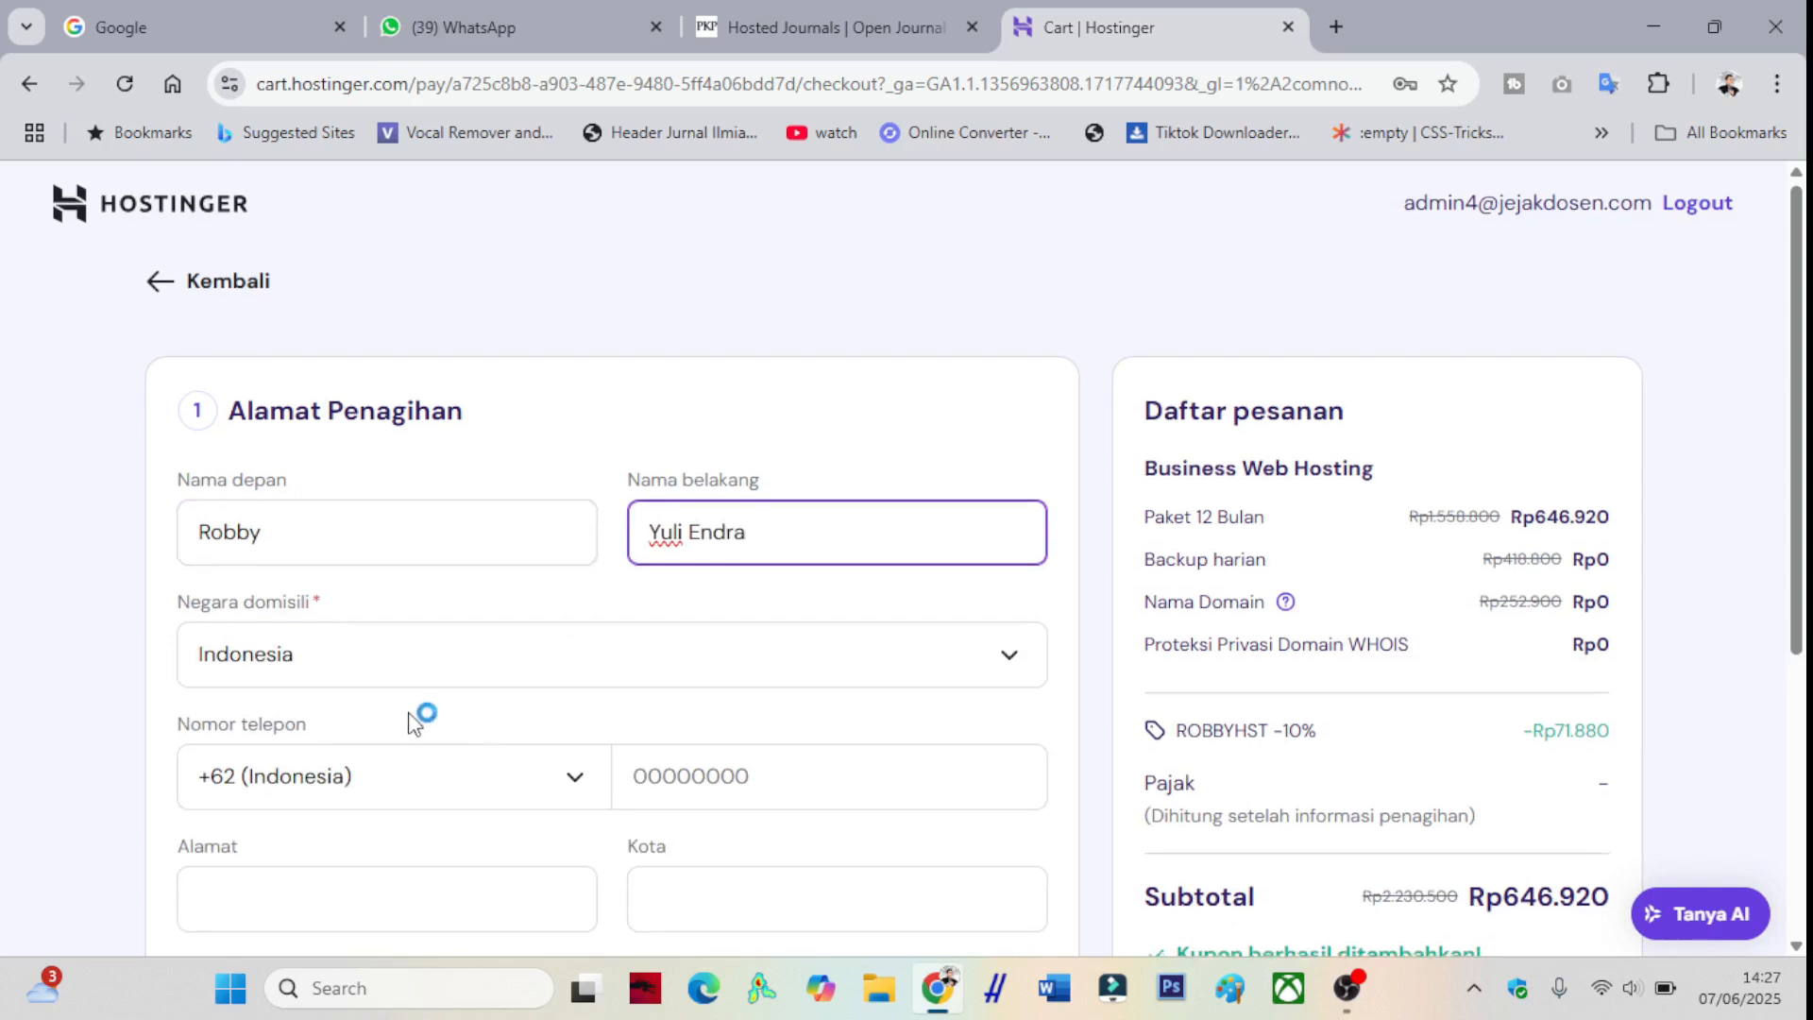
scroll(416, 721, down, 1)
click(689, 638)
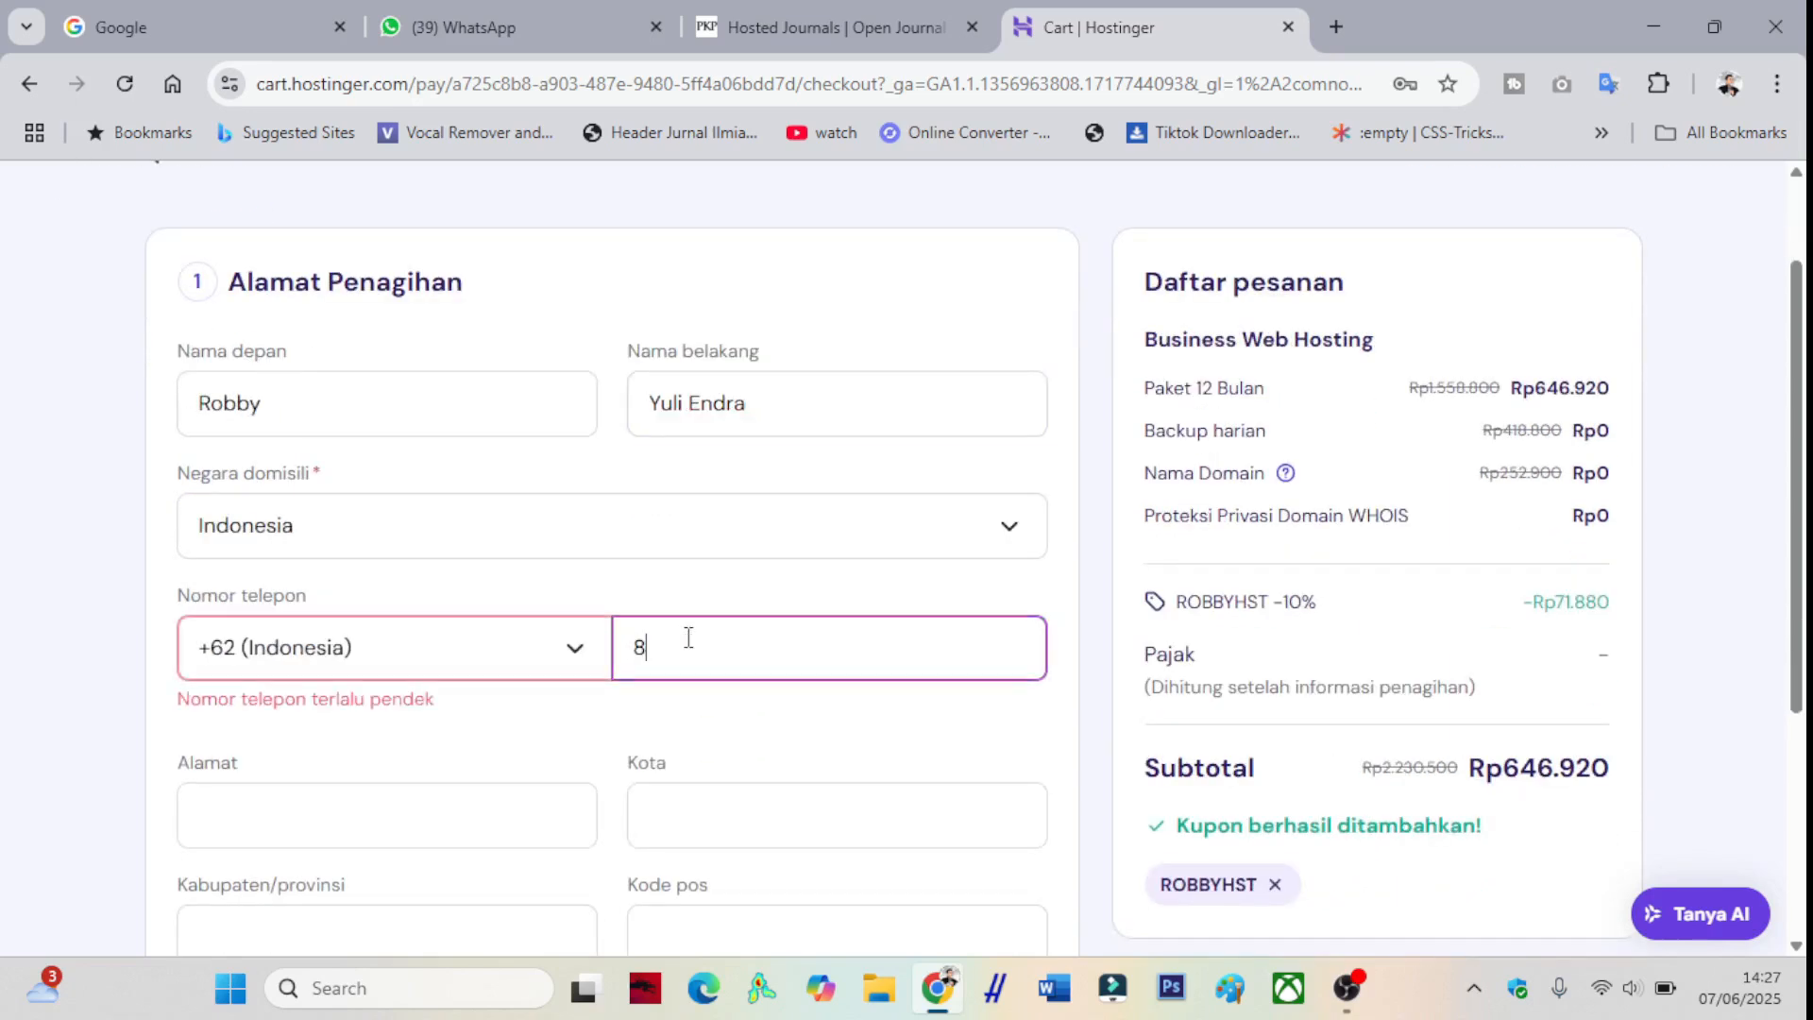
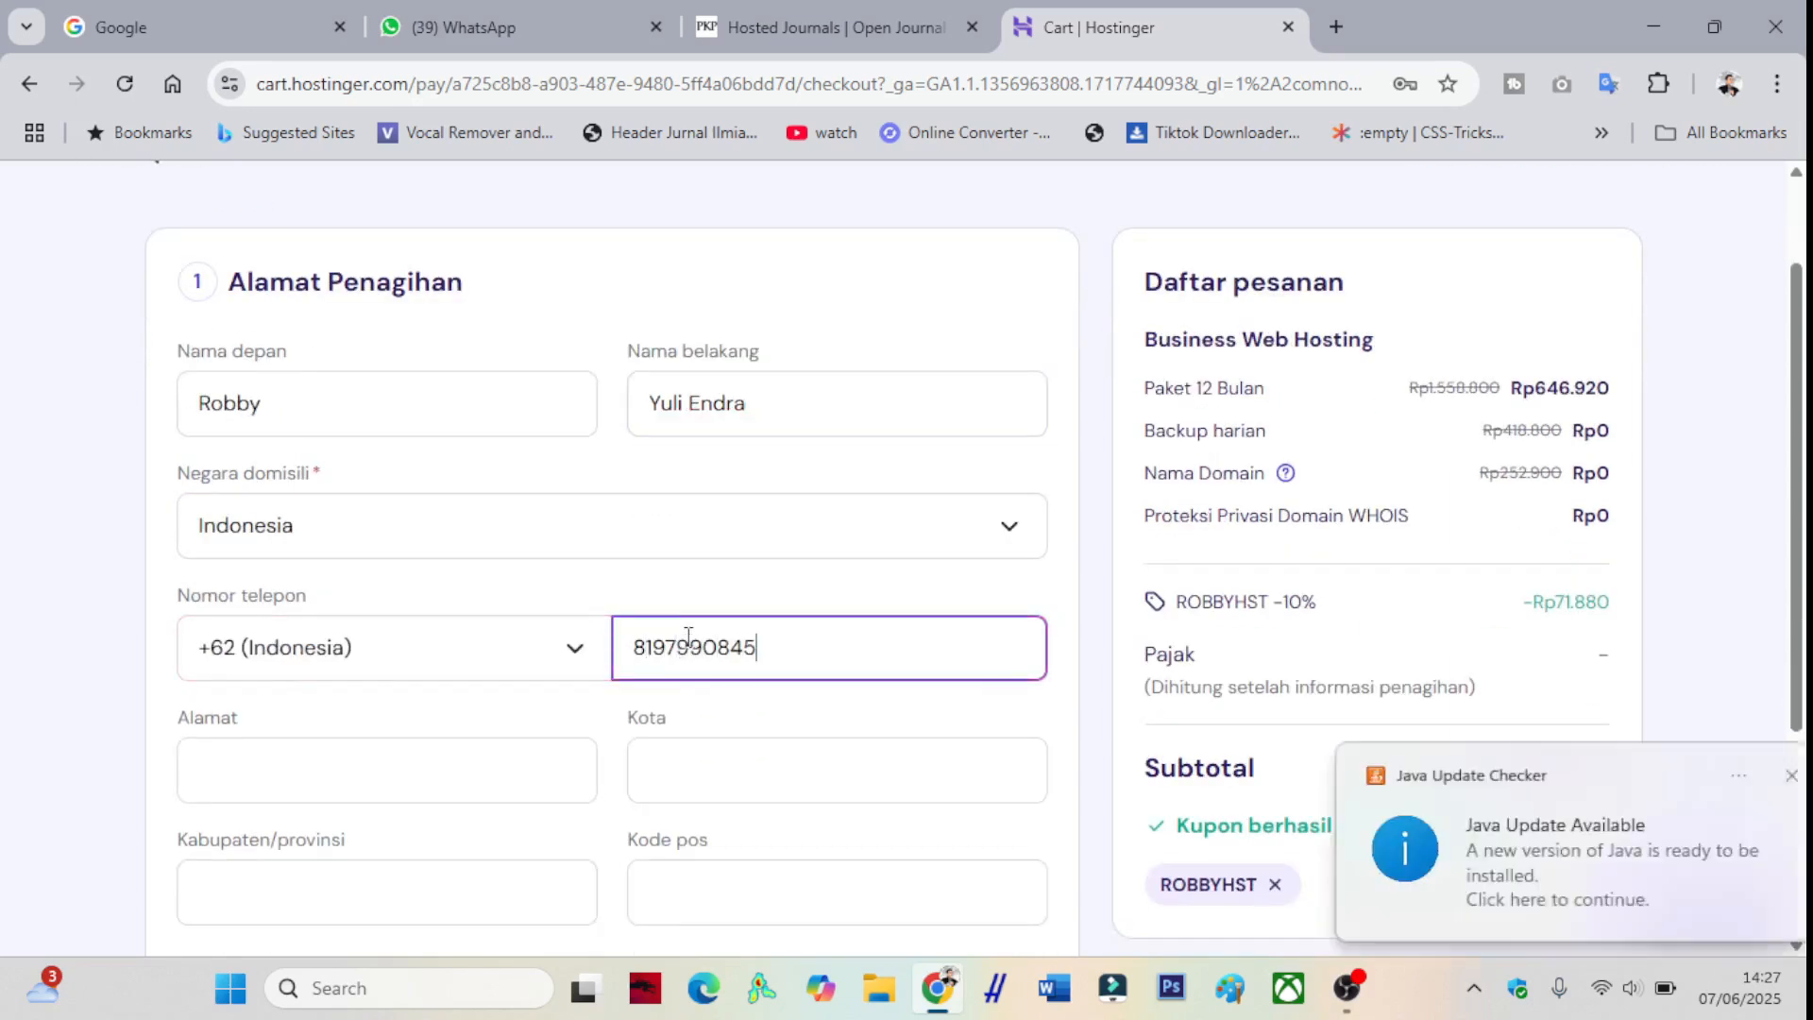
- Fill the address from the saved autofill entry and continue to payment totalling Rp718.081
click(542, 765)
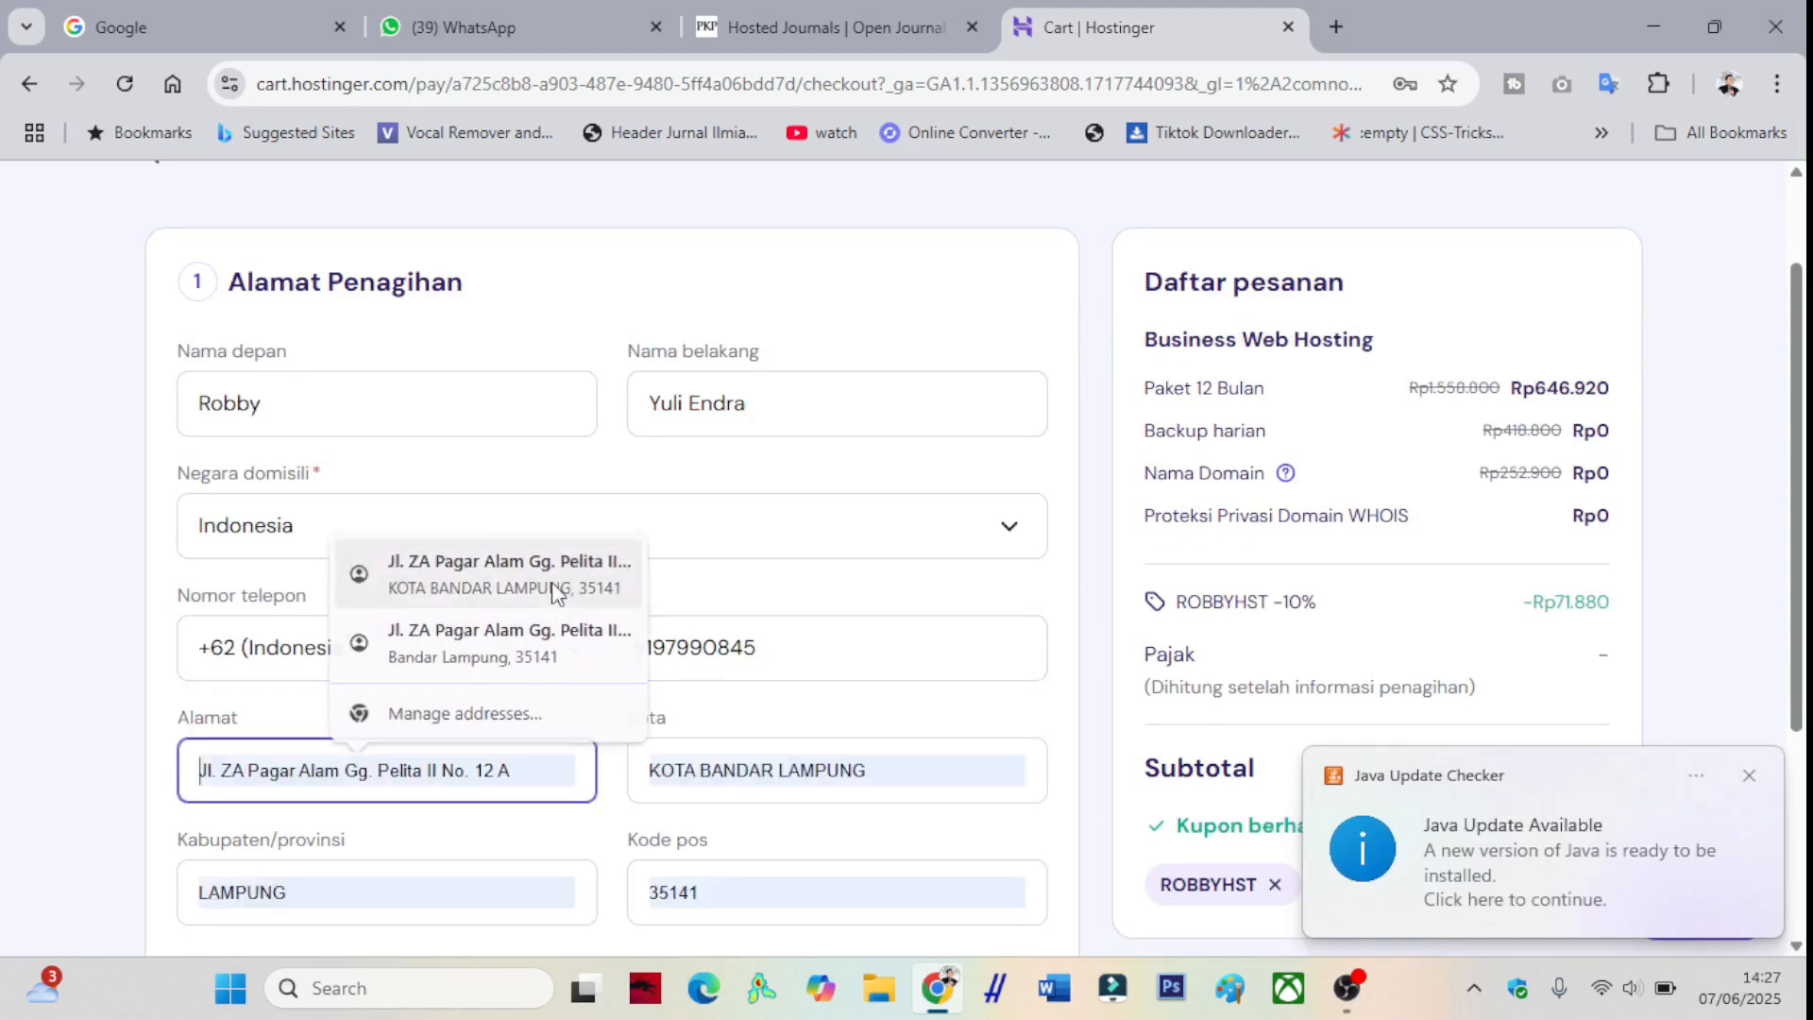
click(554, 599)
scroll(502, 619, down, 1)
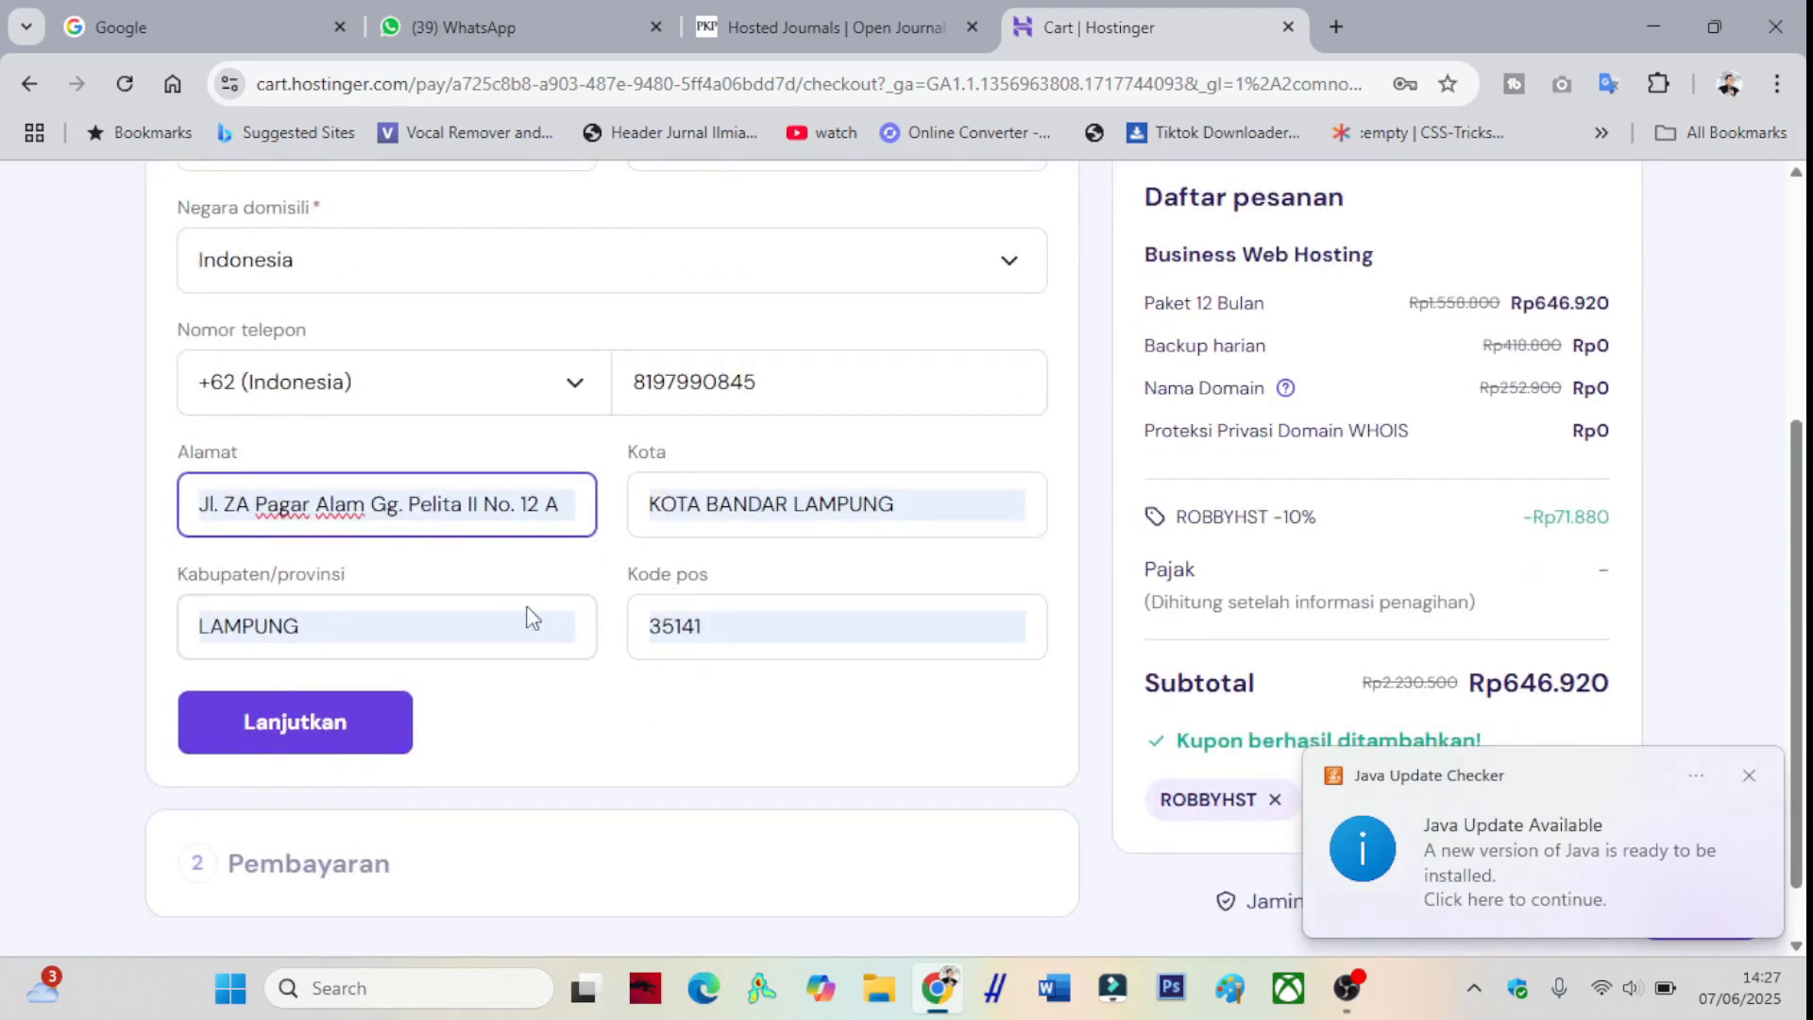
click(1749, 775)
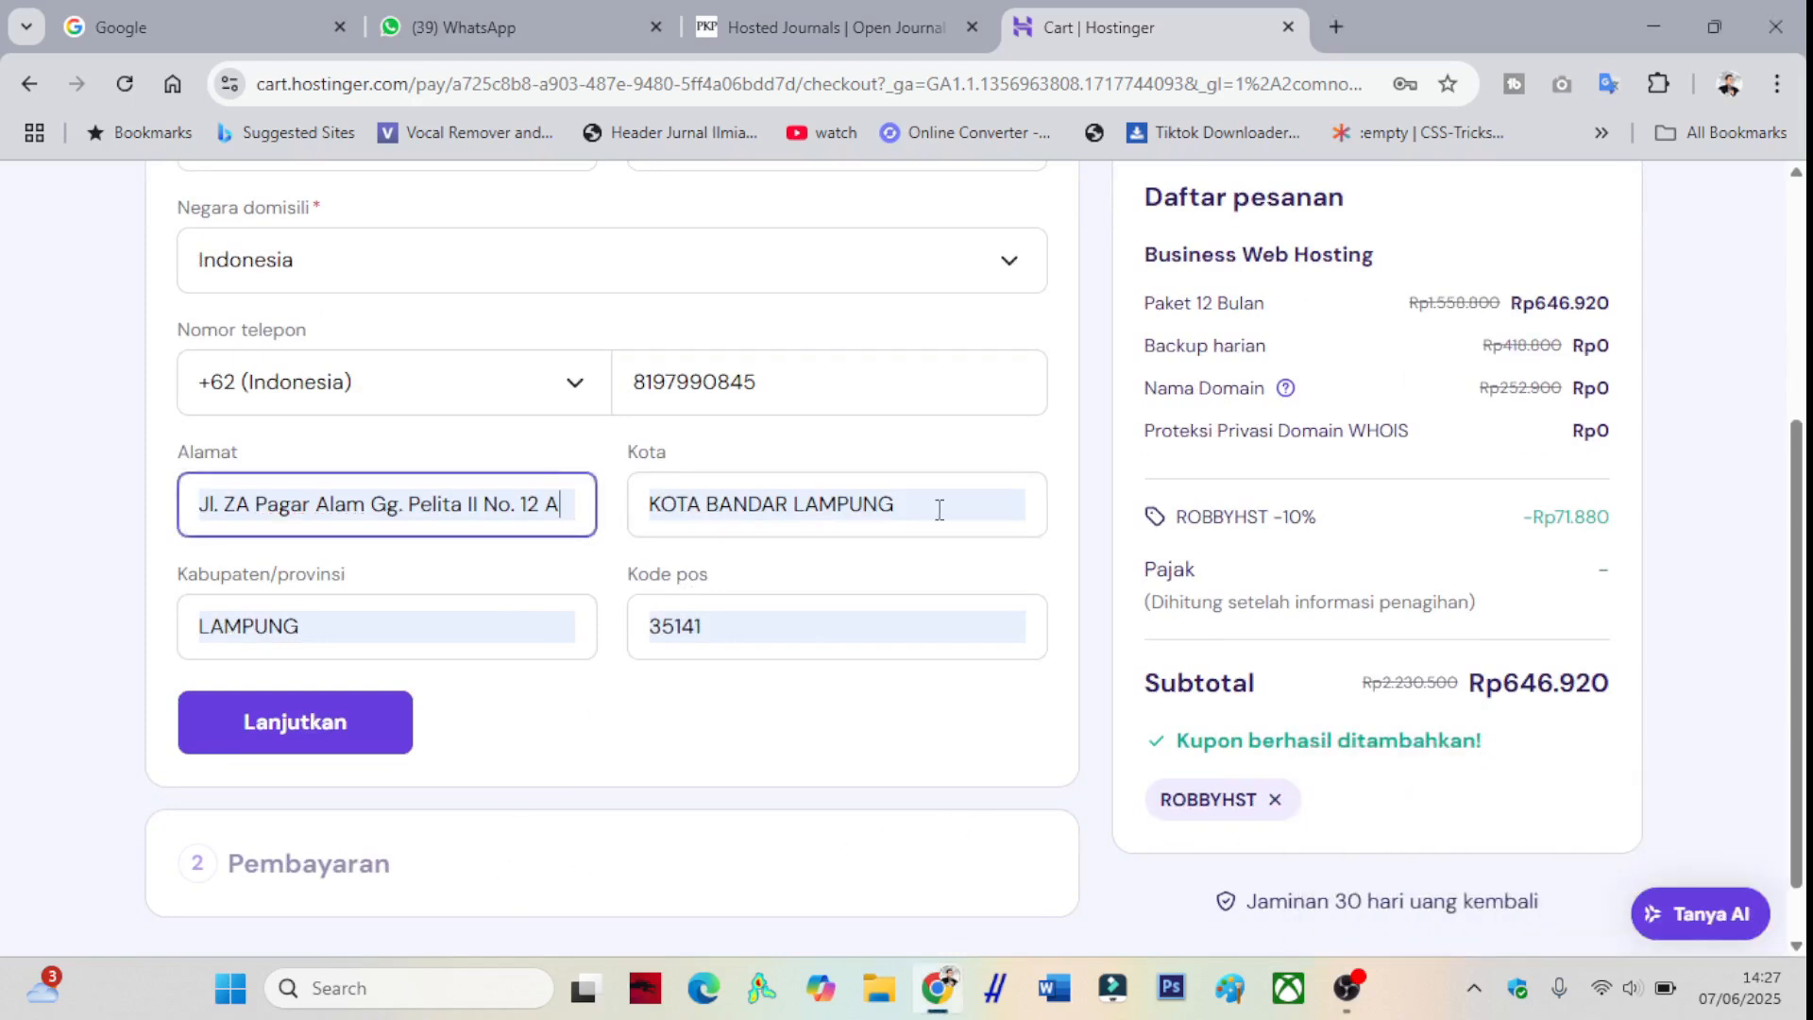
scroll(1436, 519, up, 2)
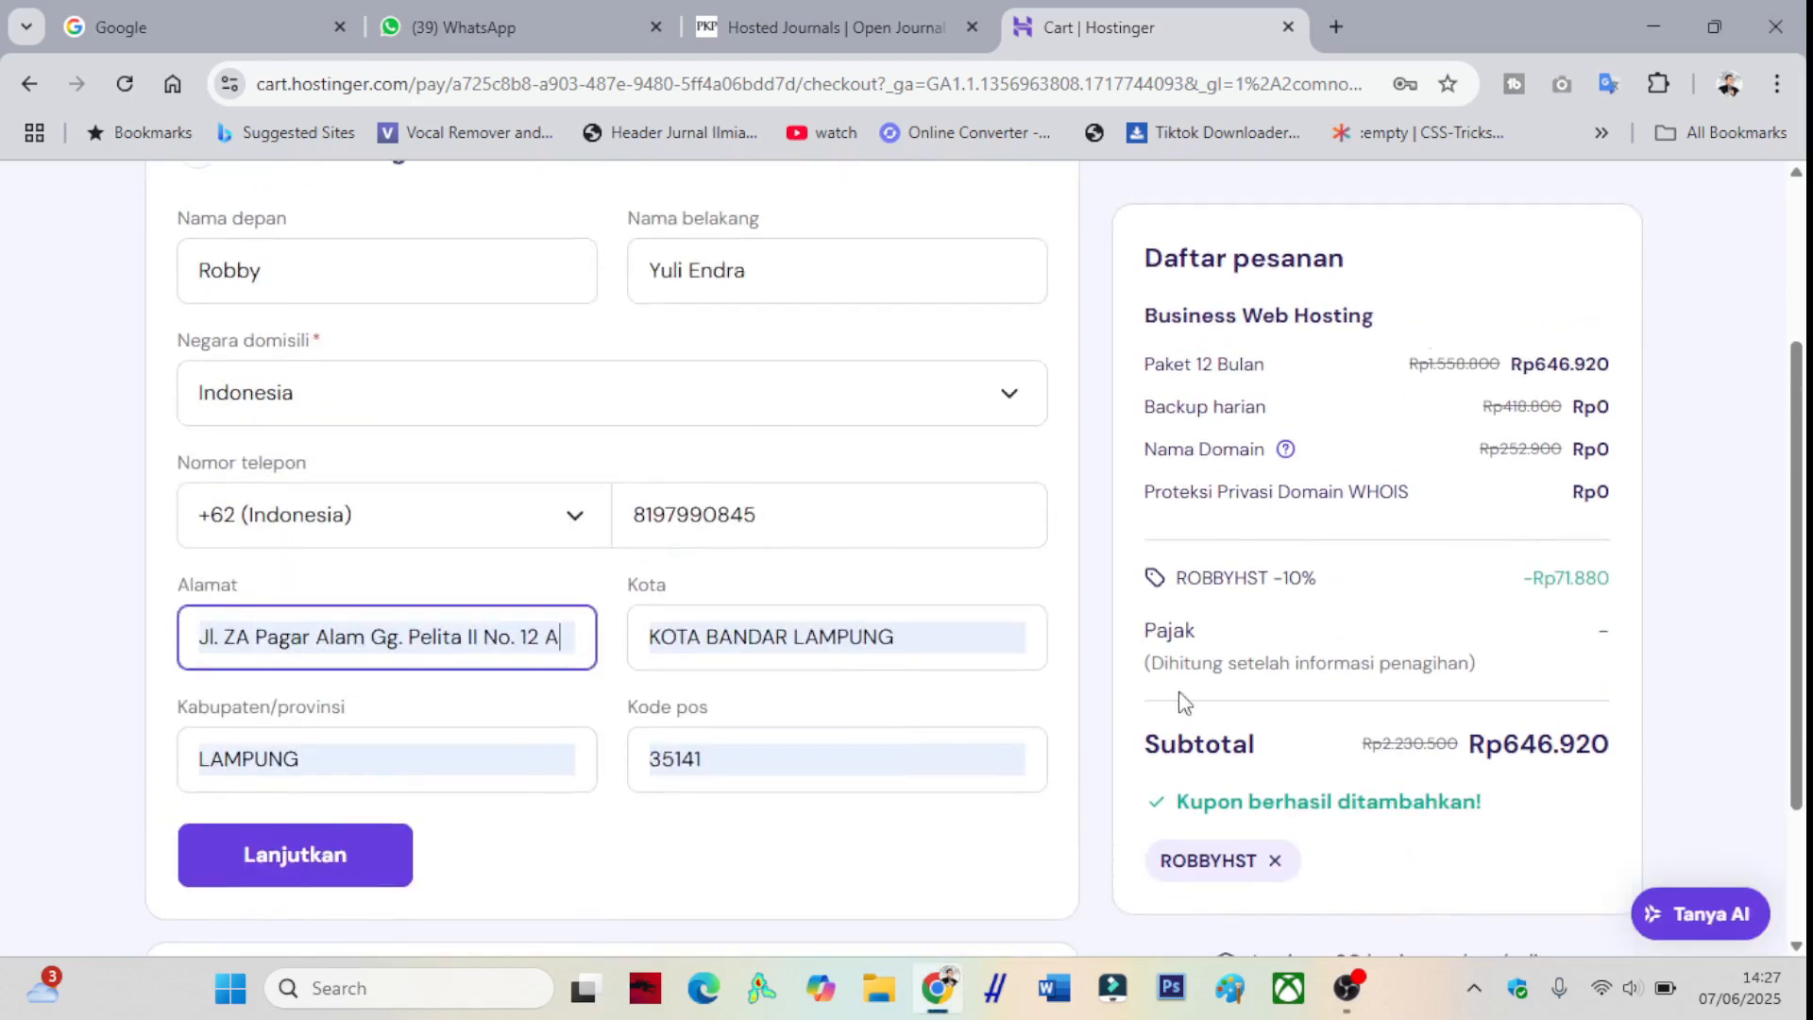
scroll(1437, 593, down, 1)
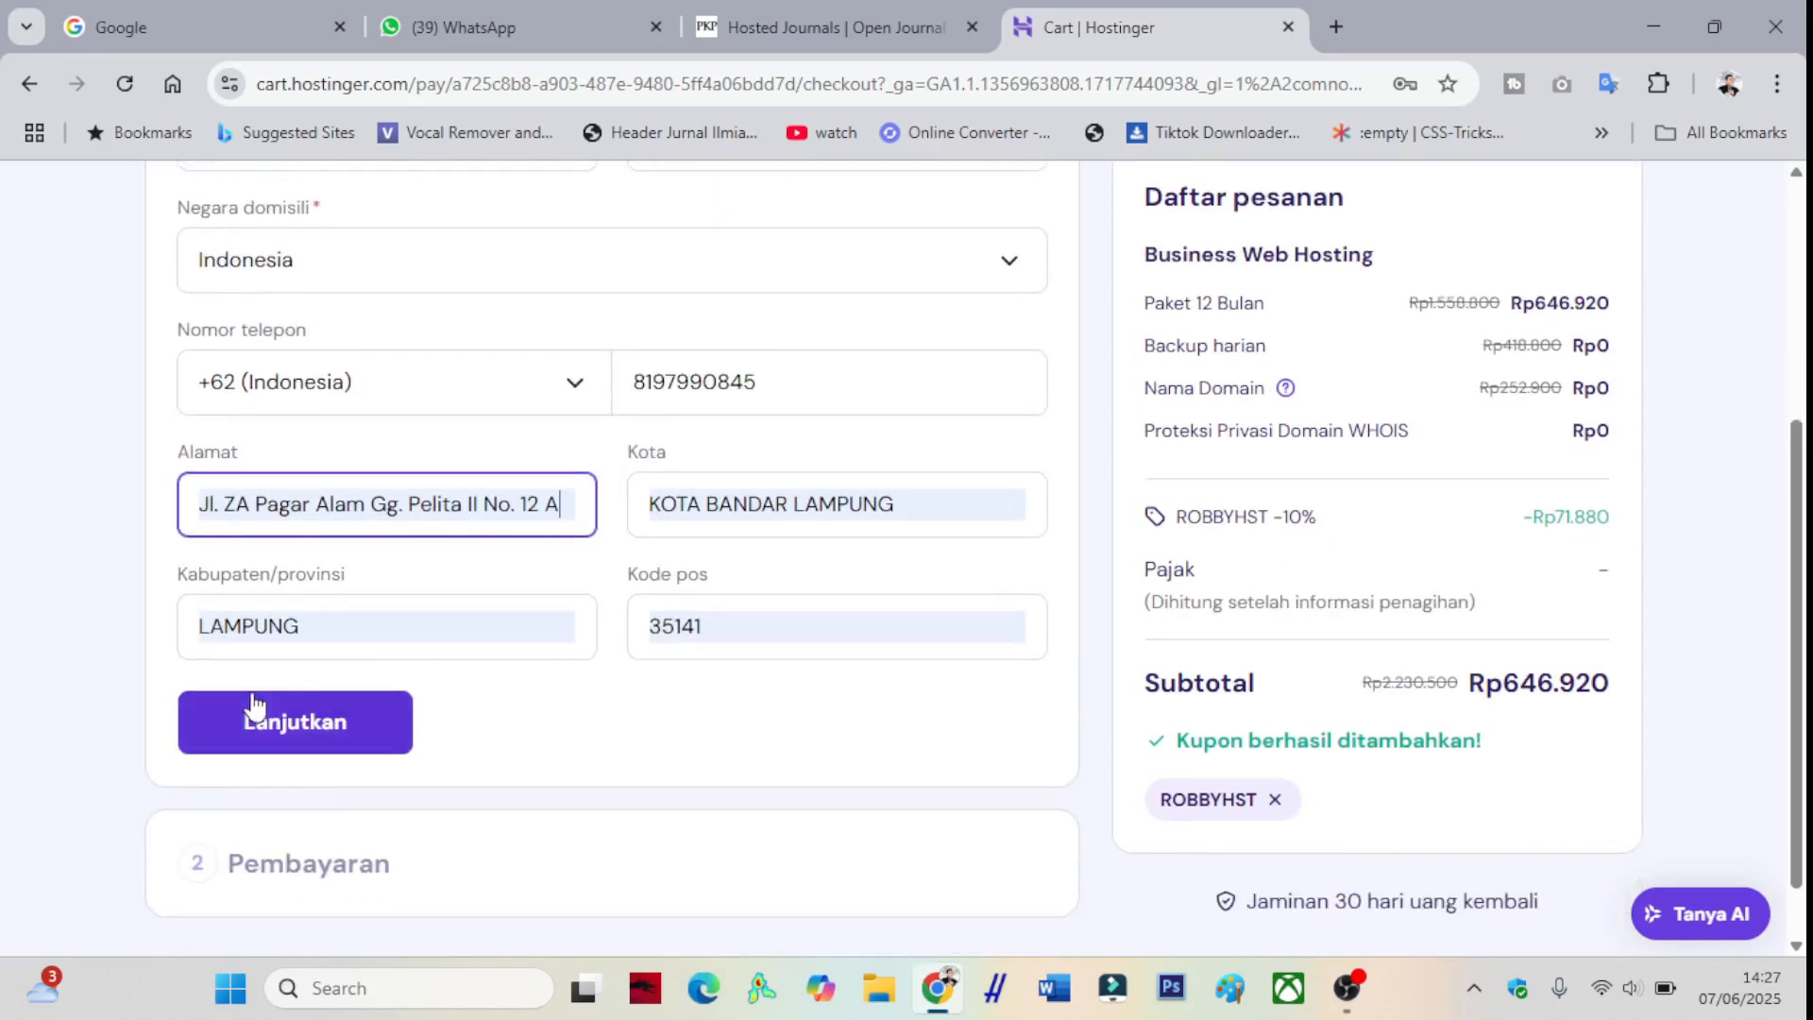
click(352, 737)
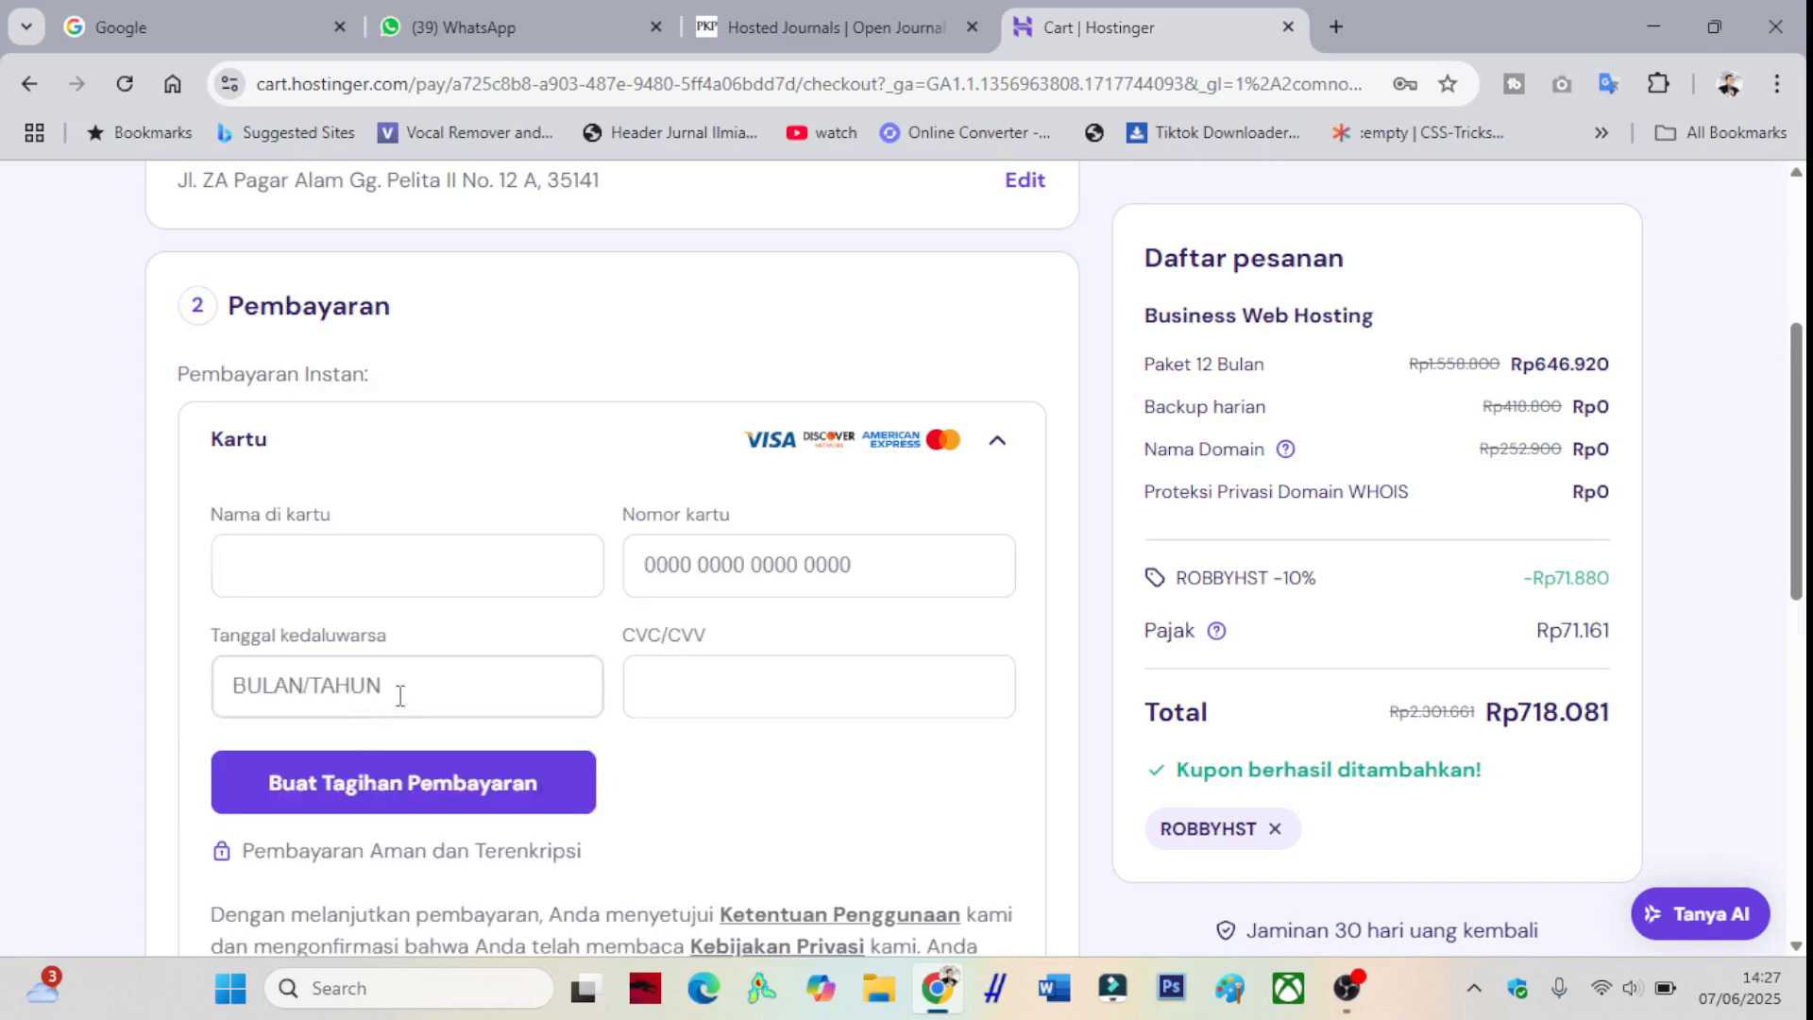
click(998, 444)
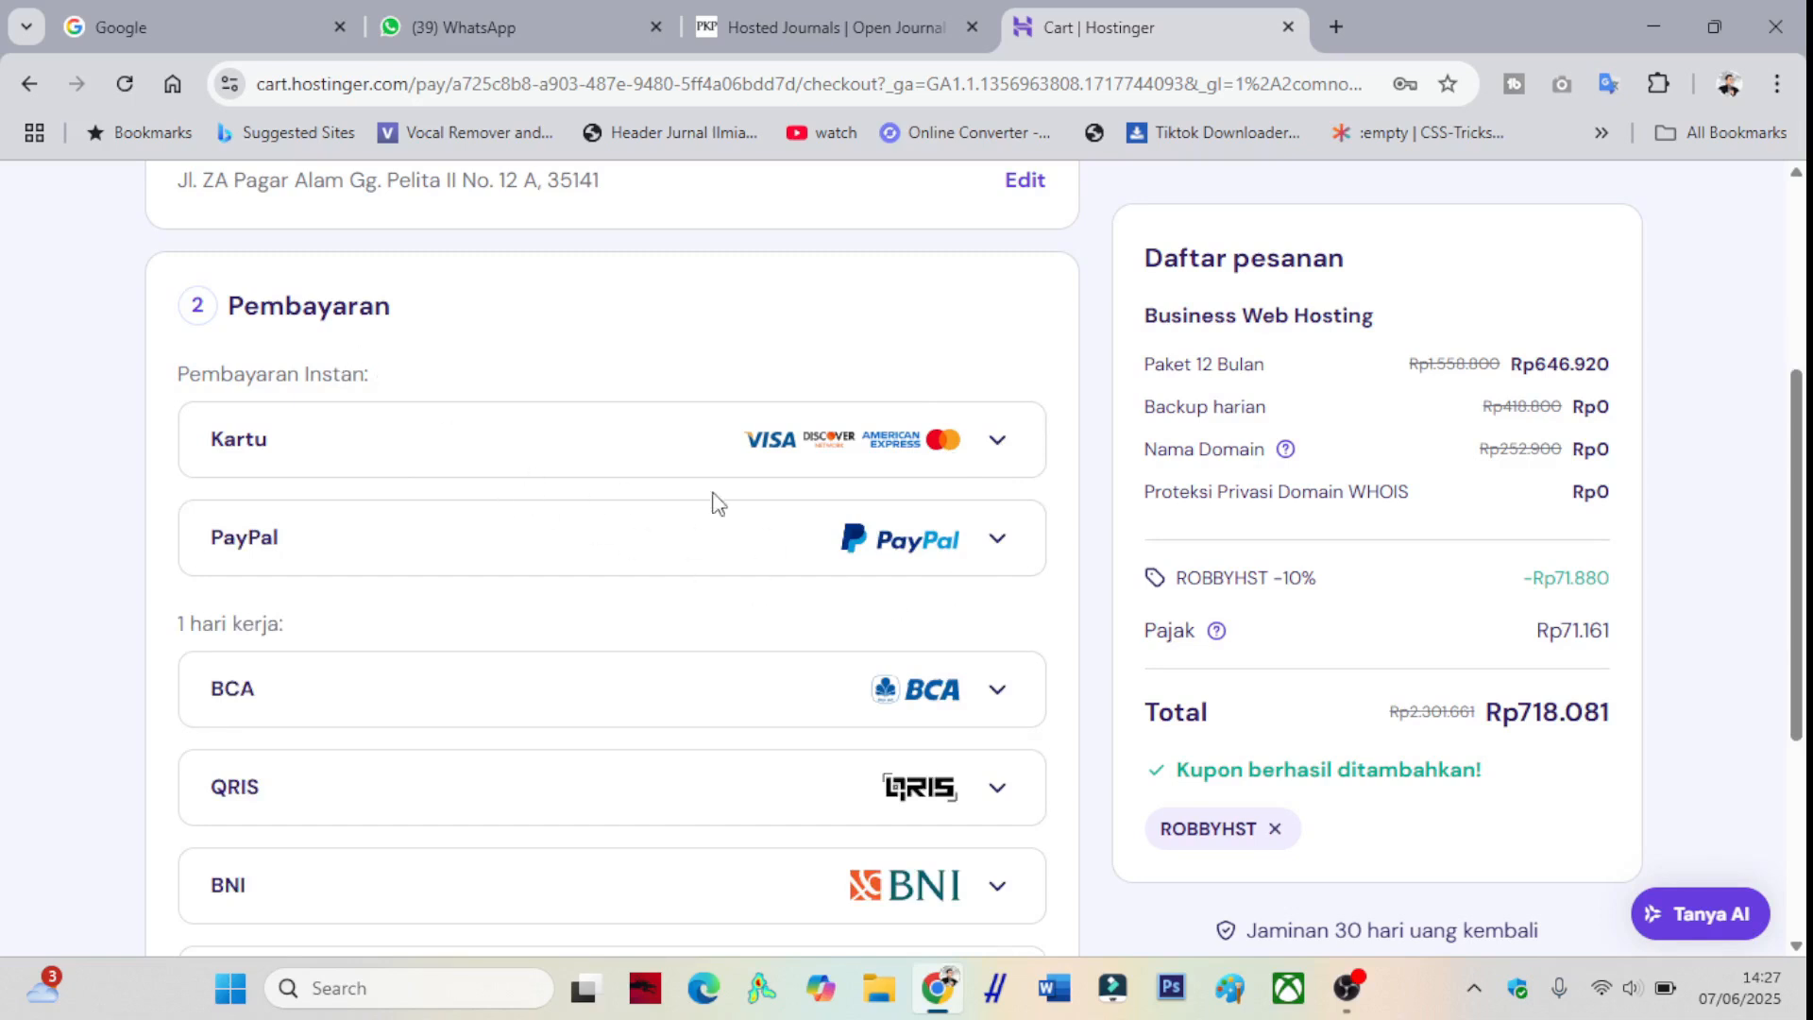
- Expand the QRIS option and generate its payment bill, opening the Xendit checkout
scroll(771, 492, down, 1)
scroll(770, 505, down, 1)
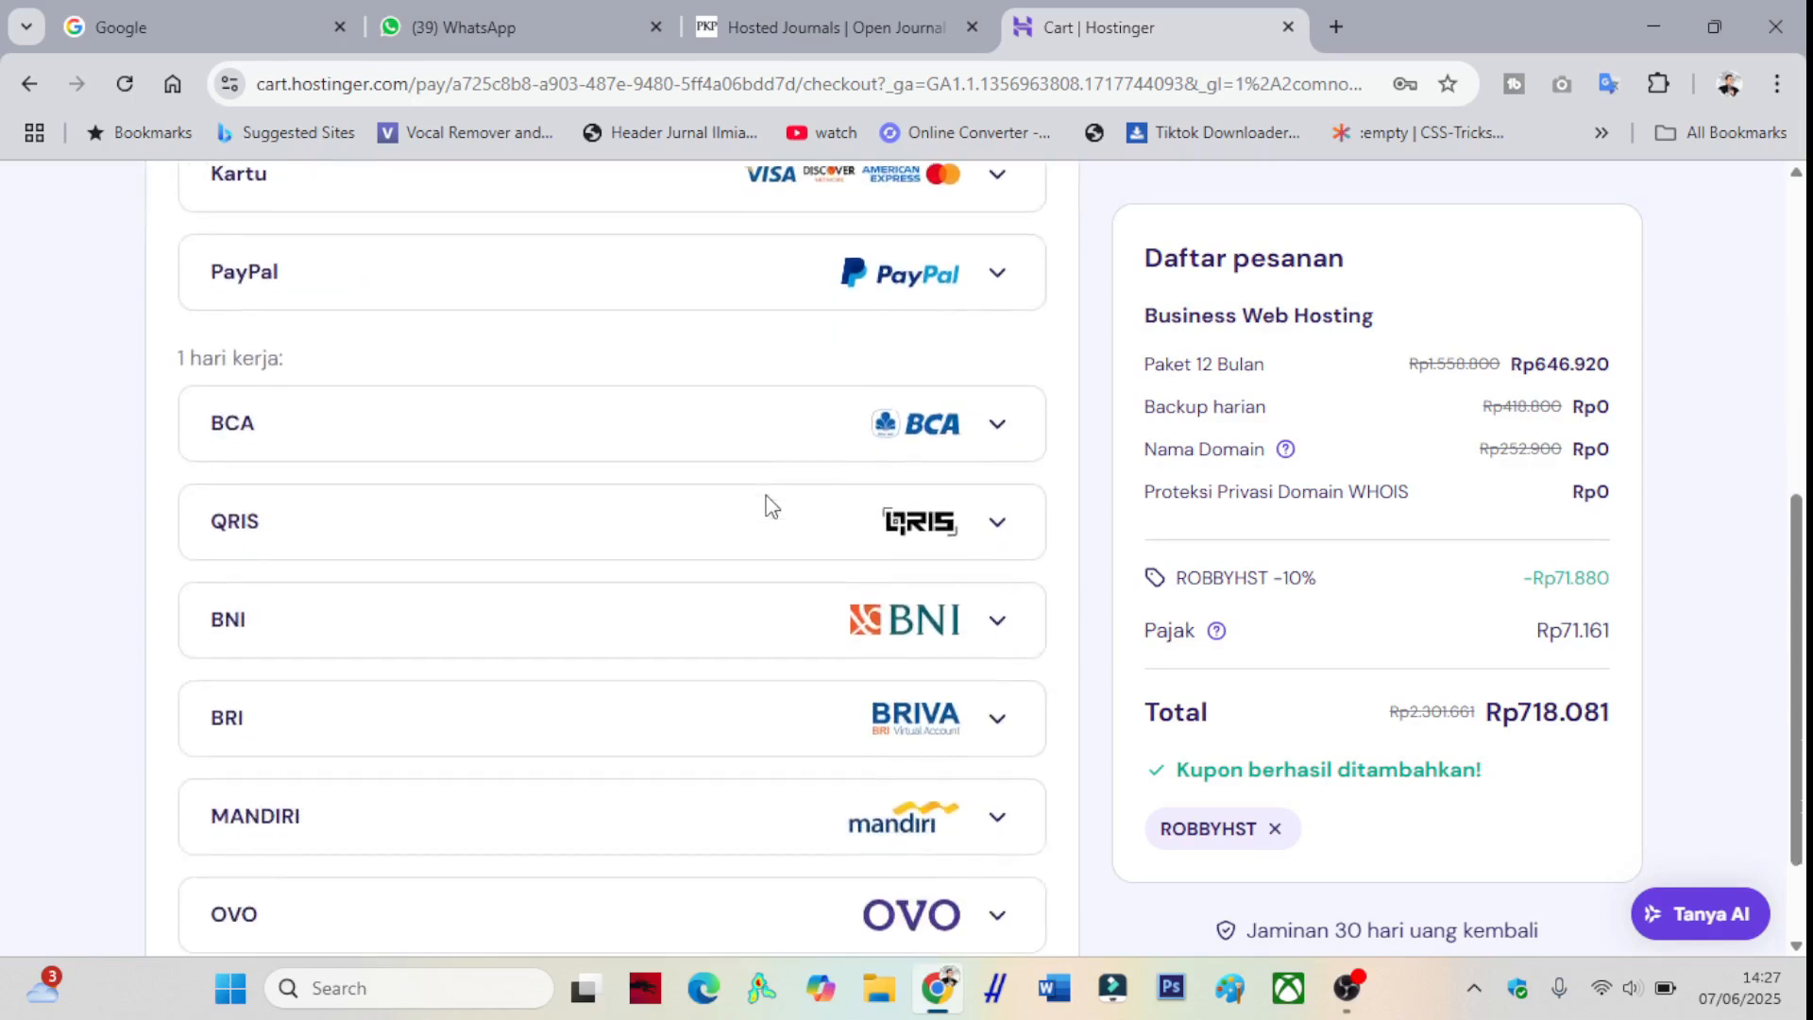
scroll(767, 506, down, 1)
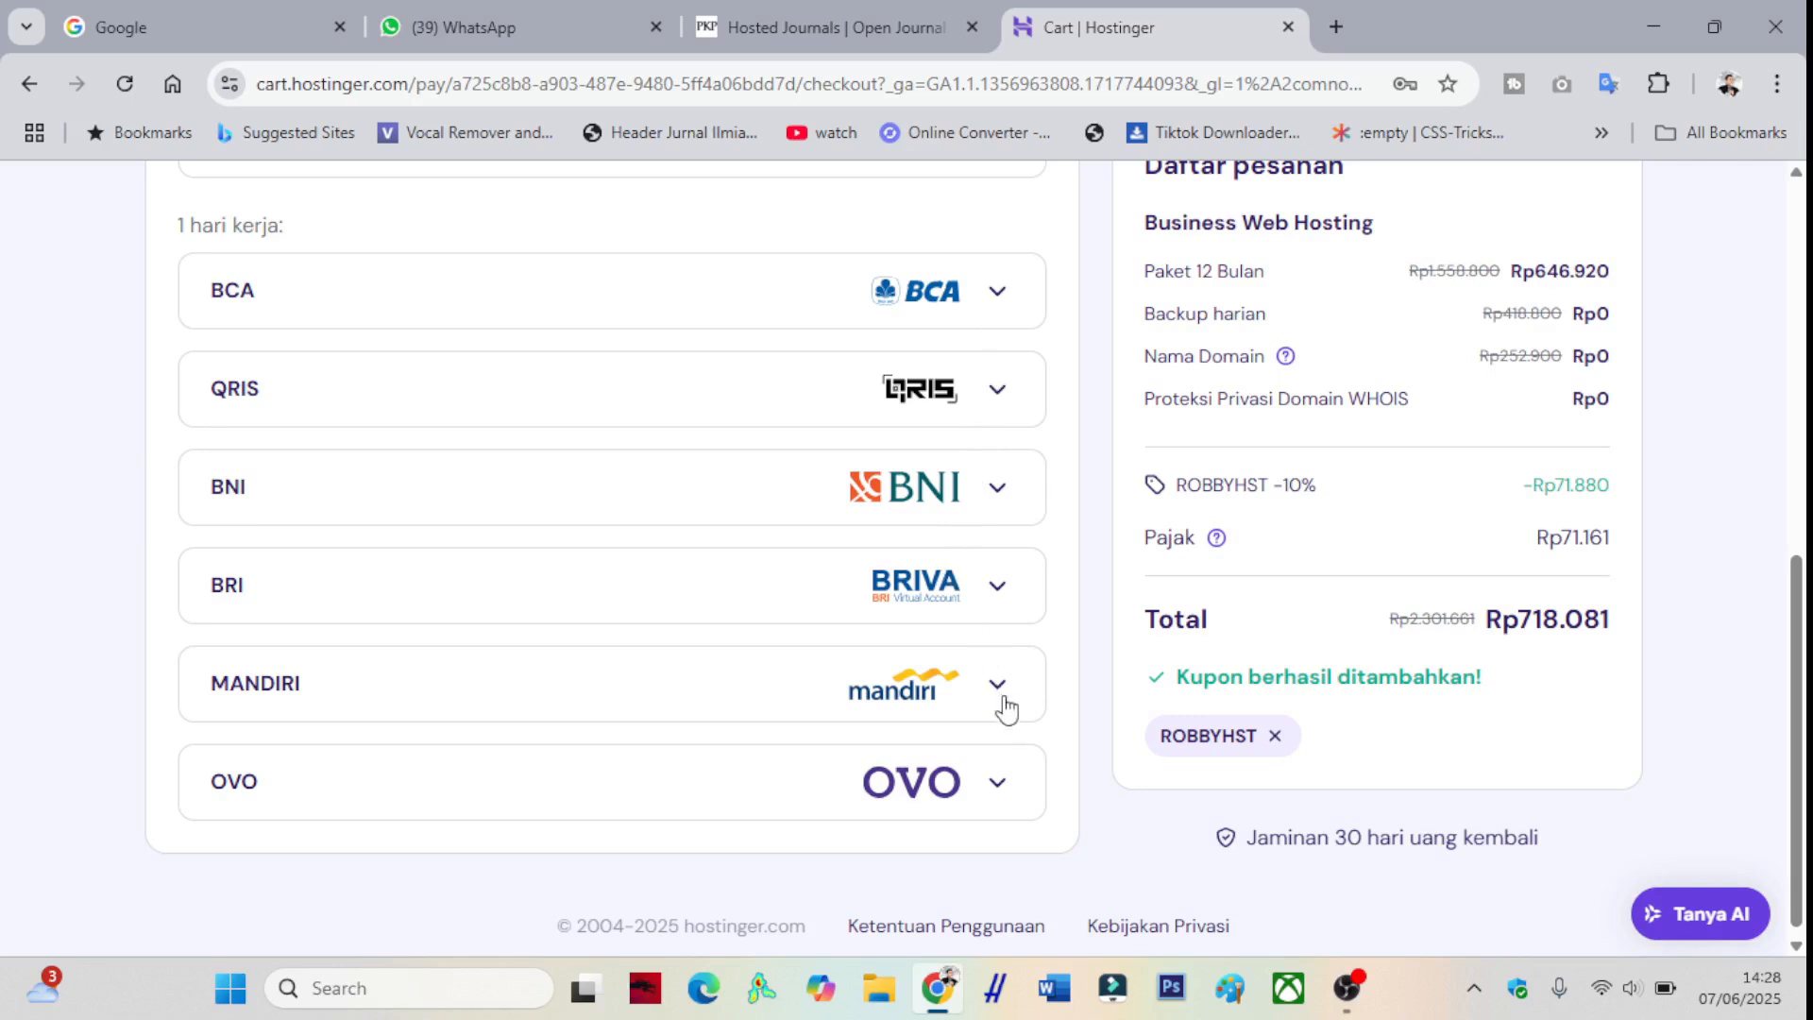
scroll(888, 783, up, 1)
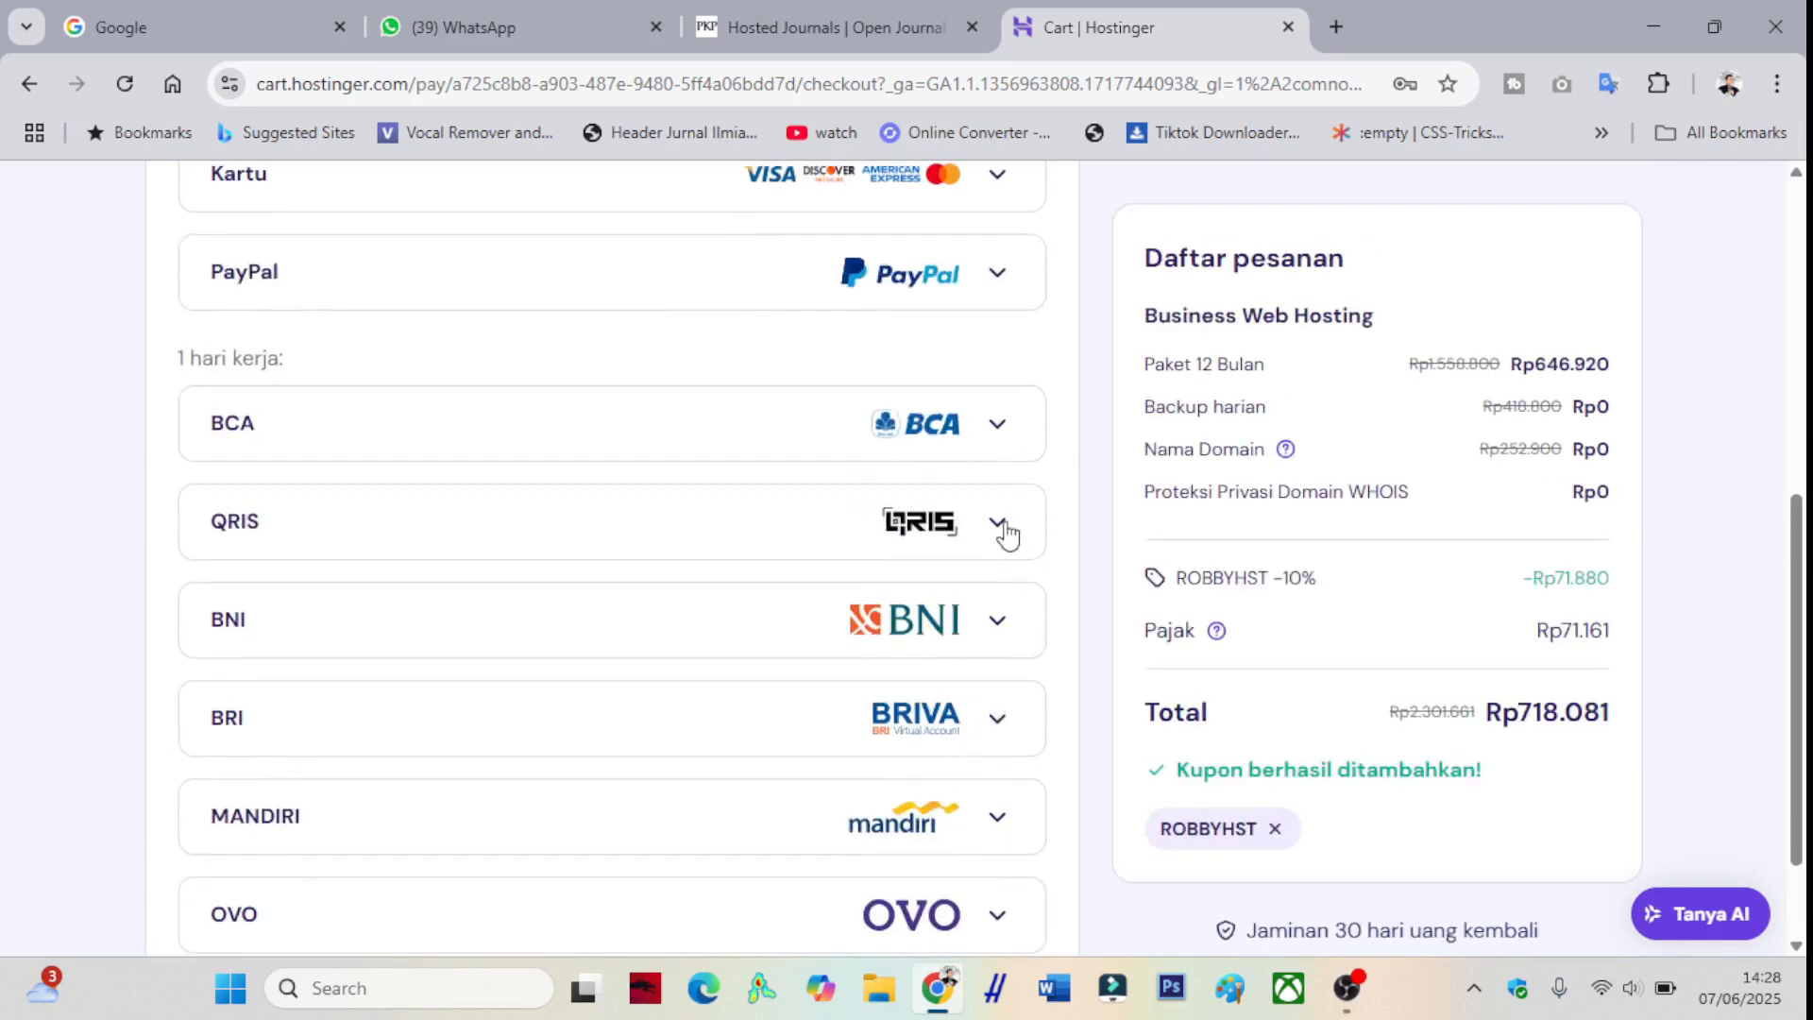
click(1003, 524)
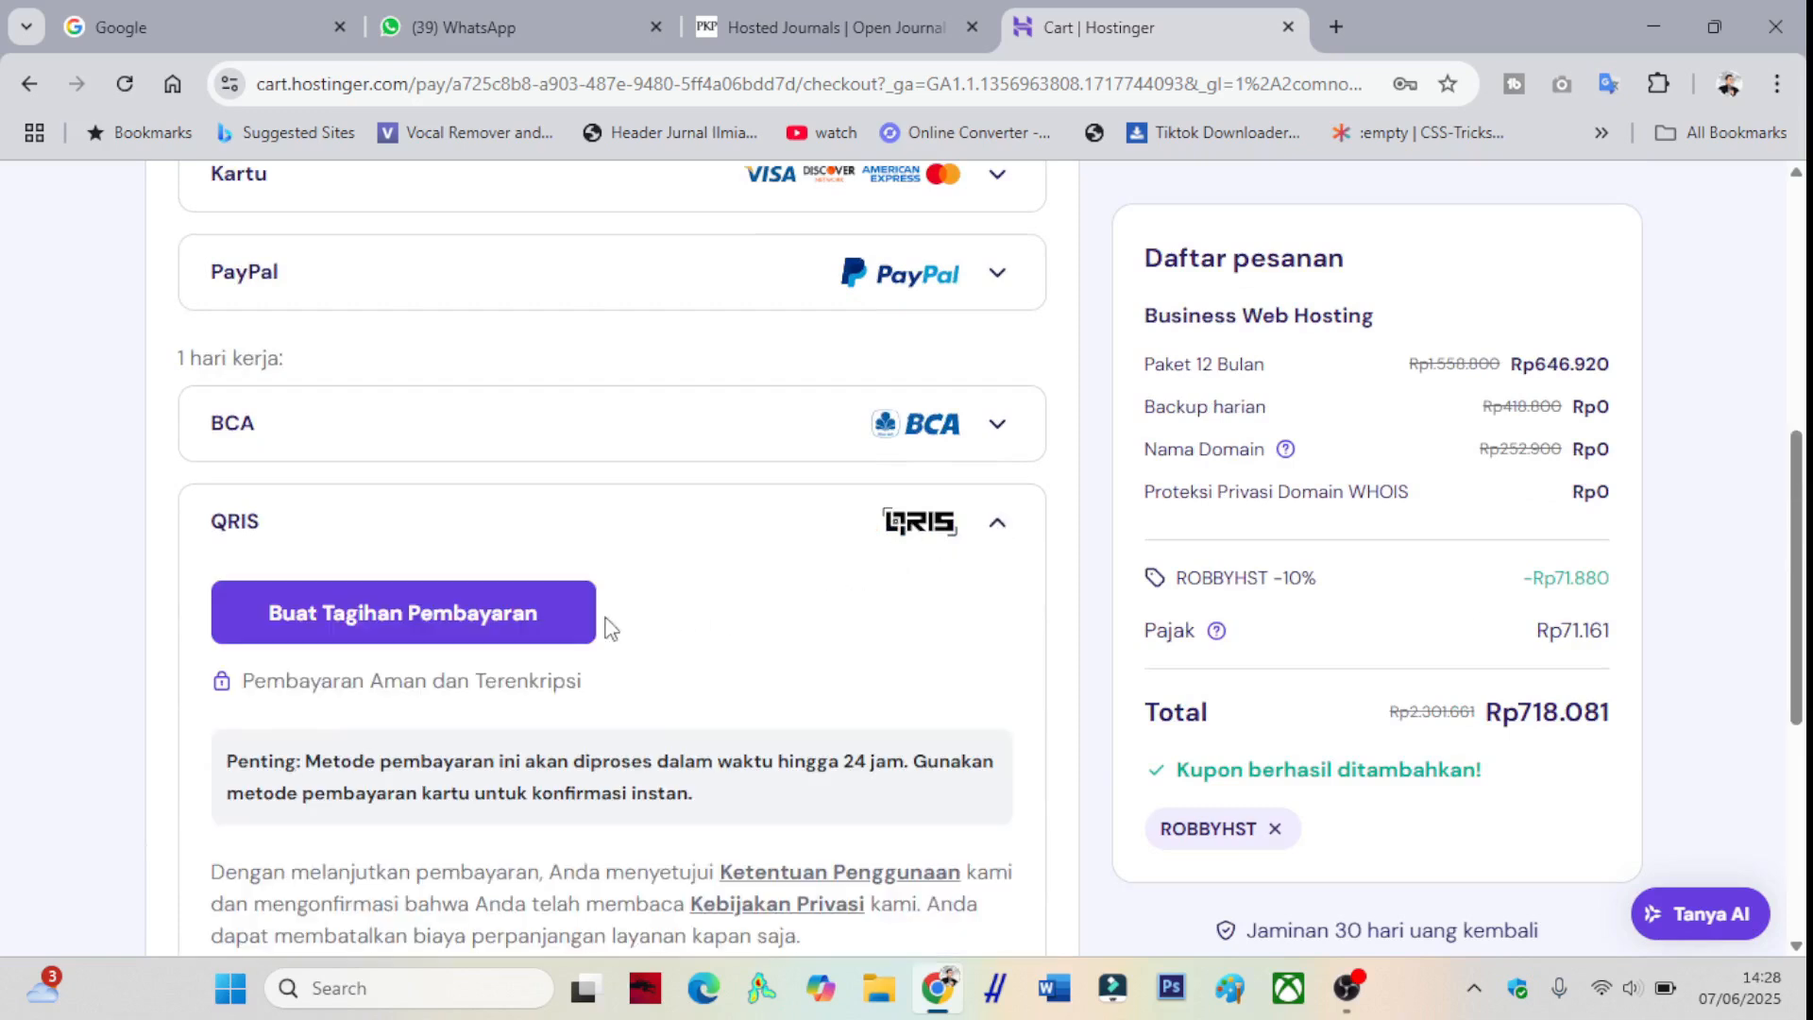
click(502, 616)
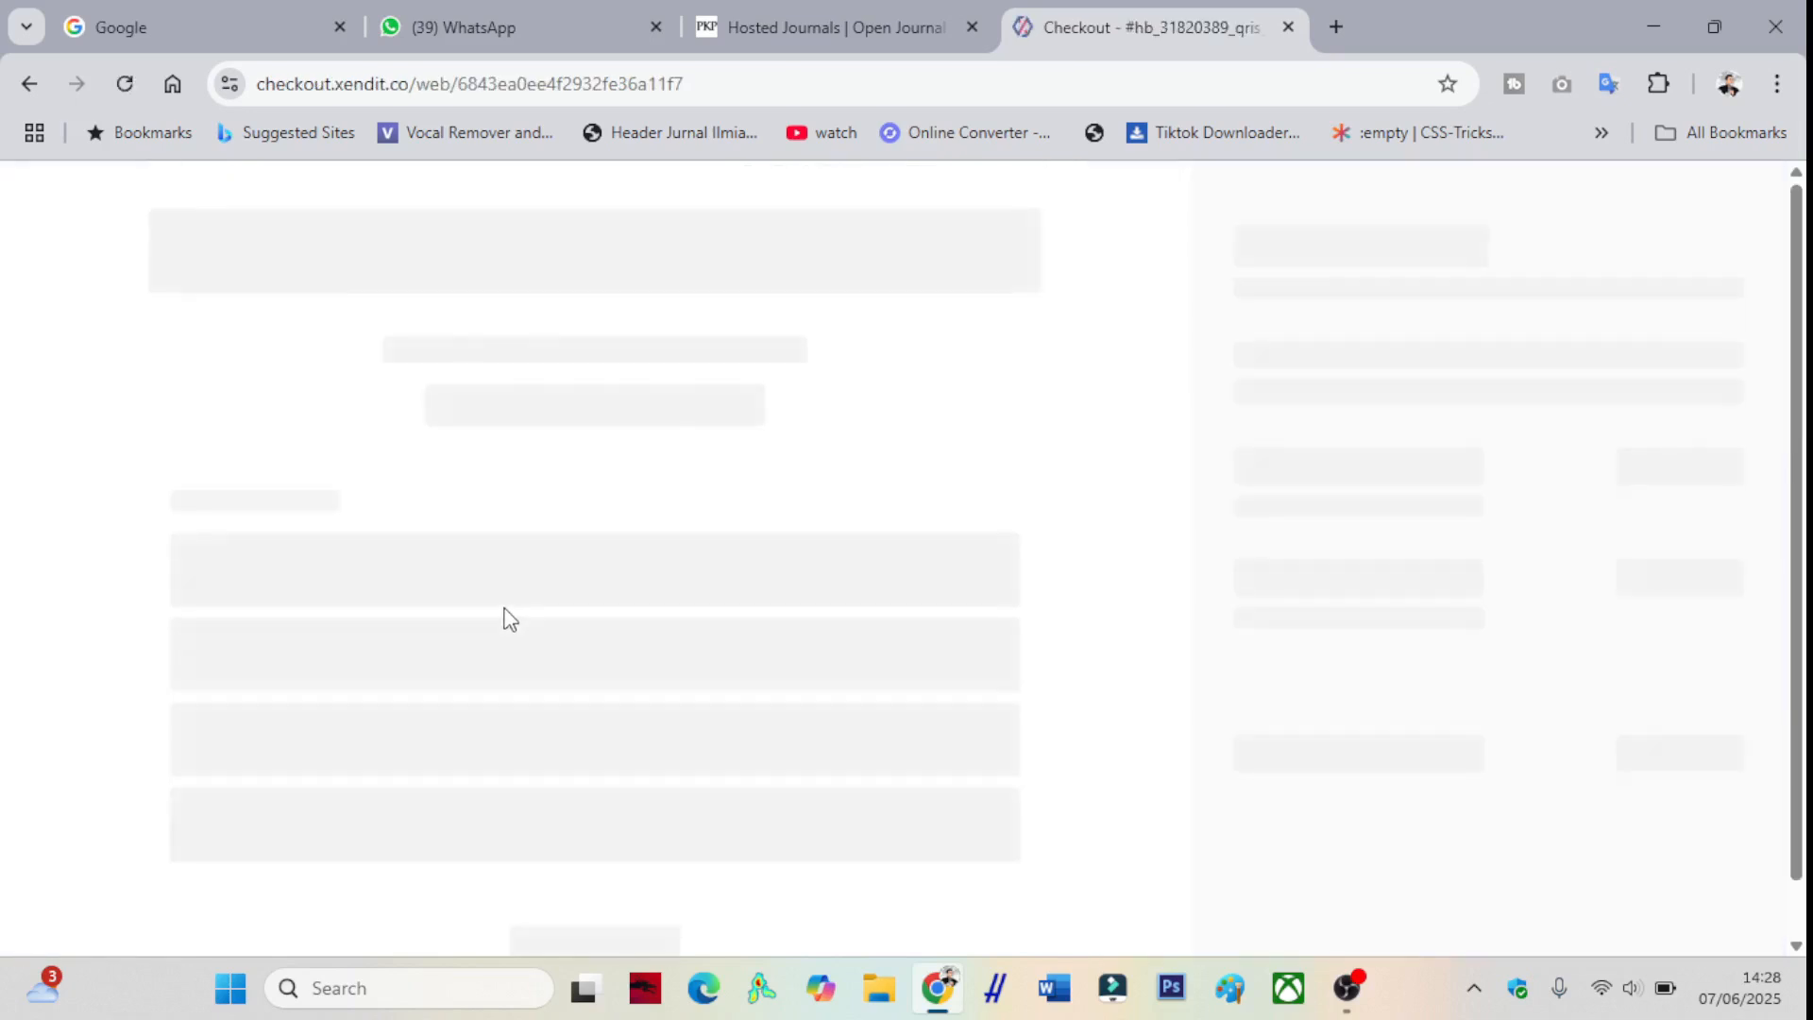
- Review the Xendit QRIS checkout, selecting the IDR 718.081 amount due before June 14, 2025
scroll(544, 572, down, 2)
scroll(545, 572, down, 5)
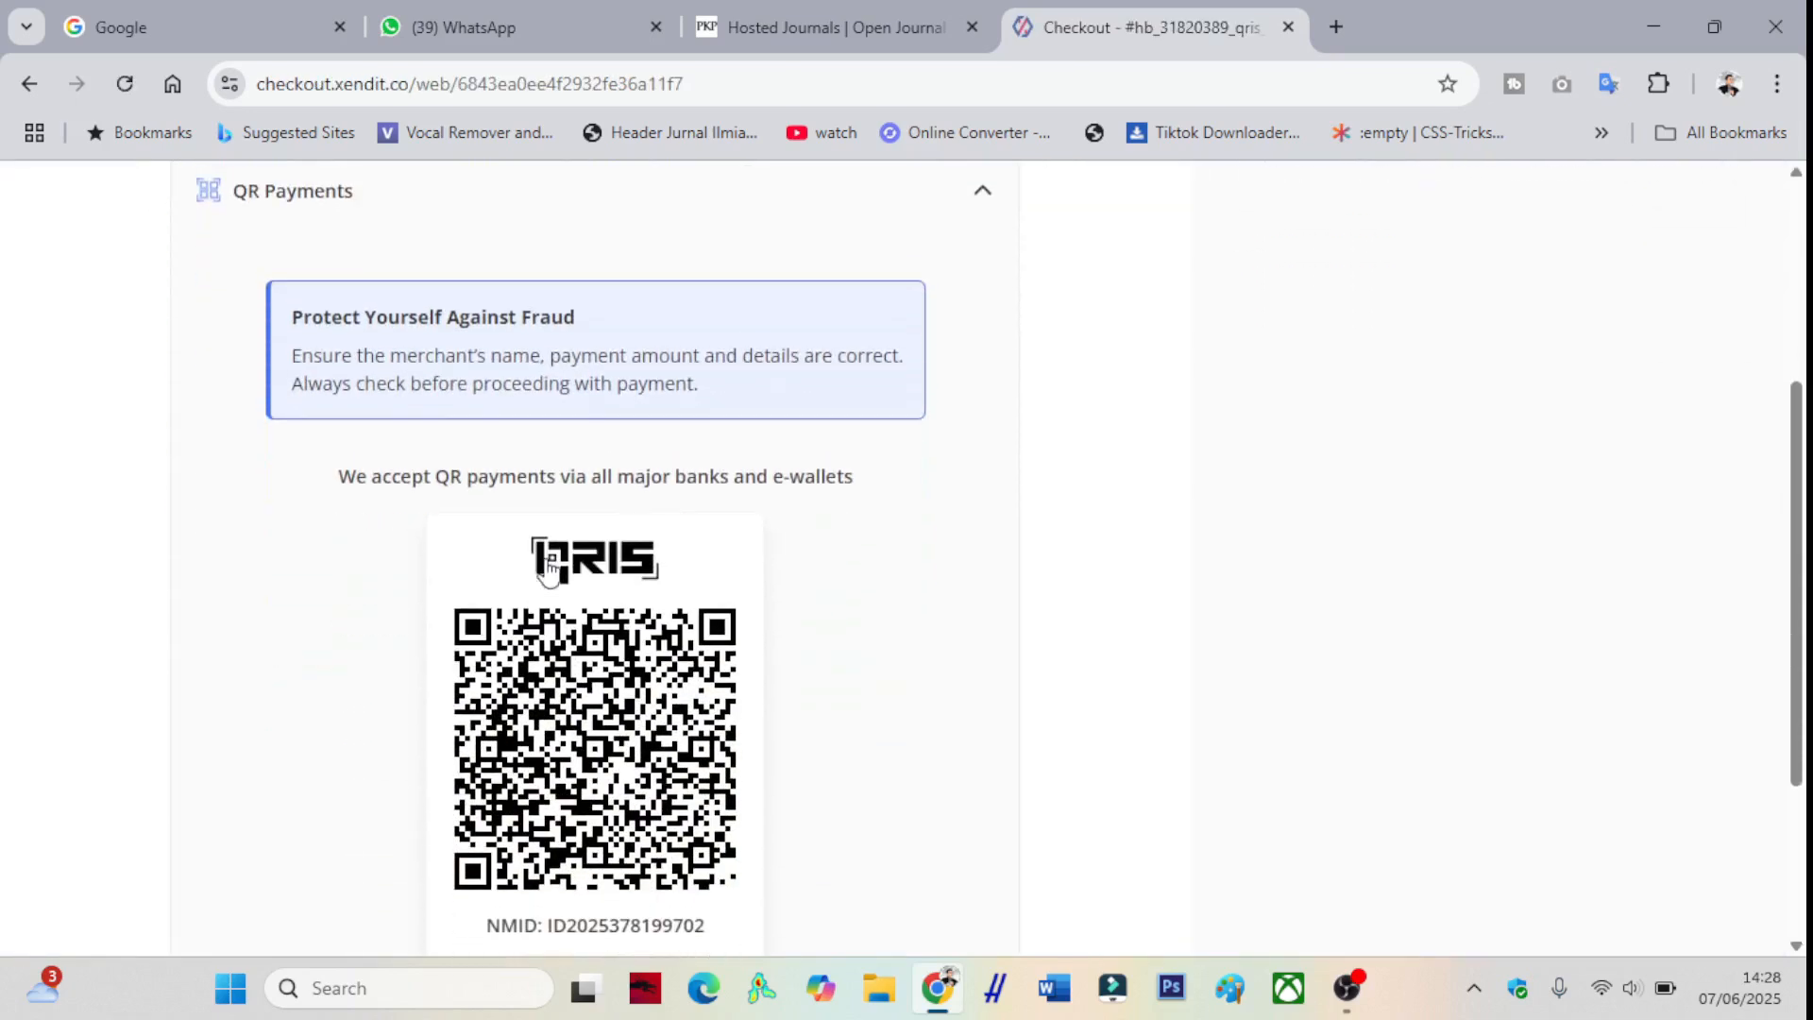
scroll(555, 565, up, 6)
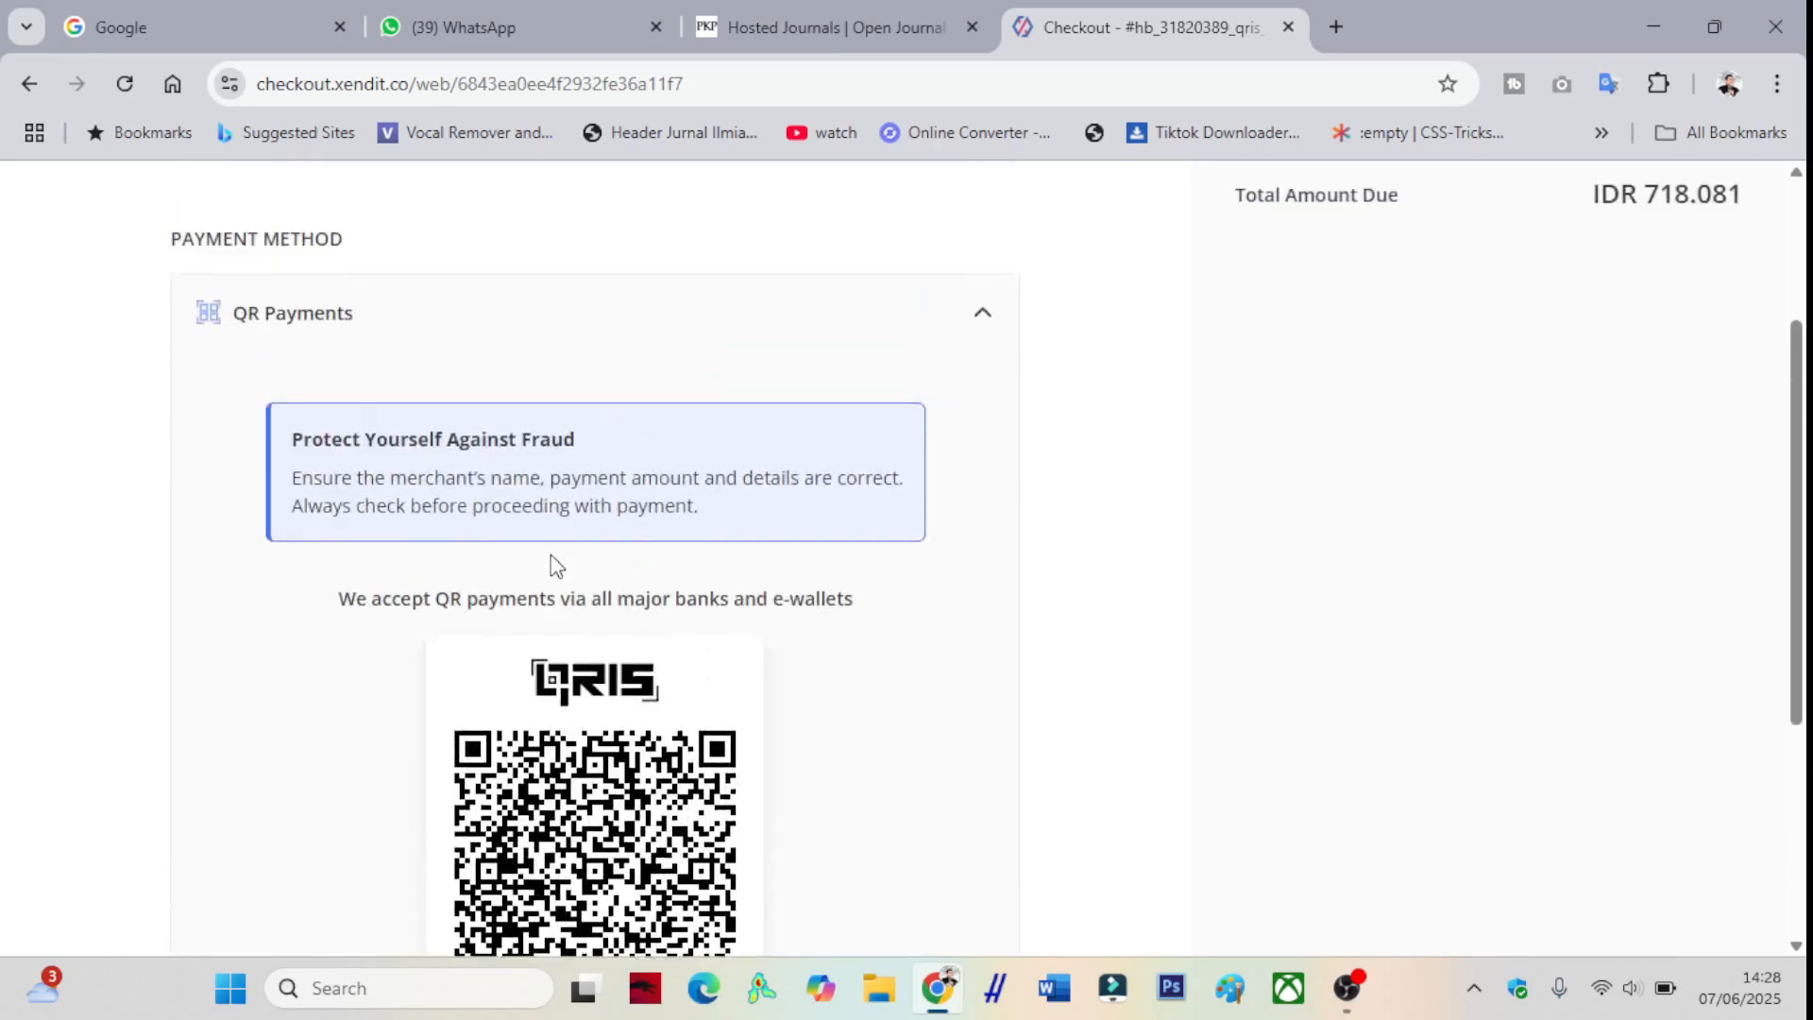
drag(552, 408, 753, 437)
click(746, 503)
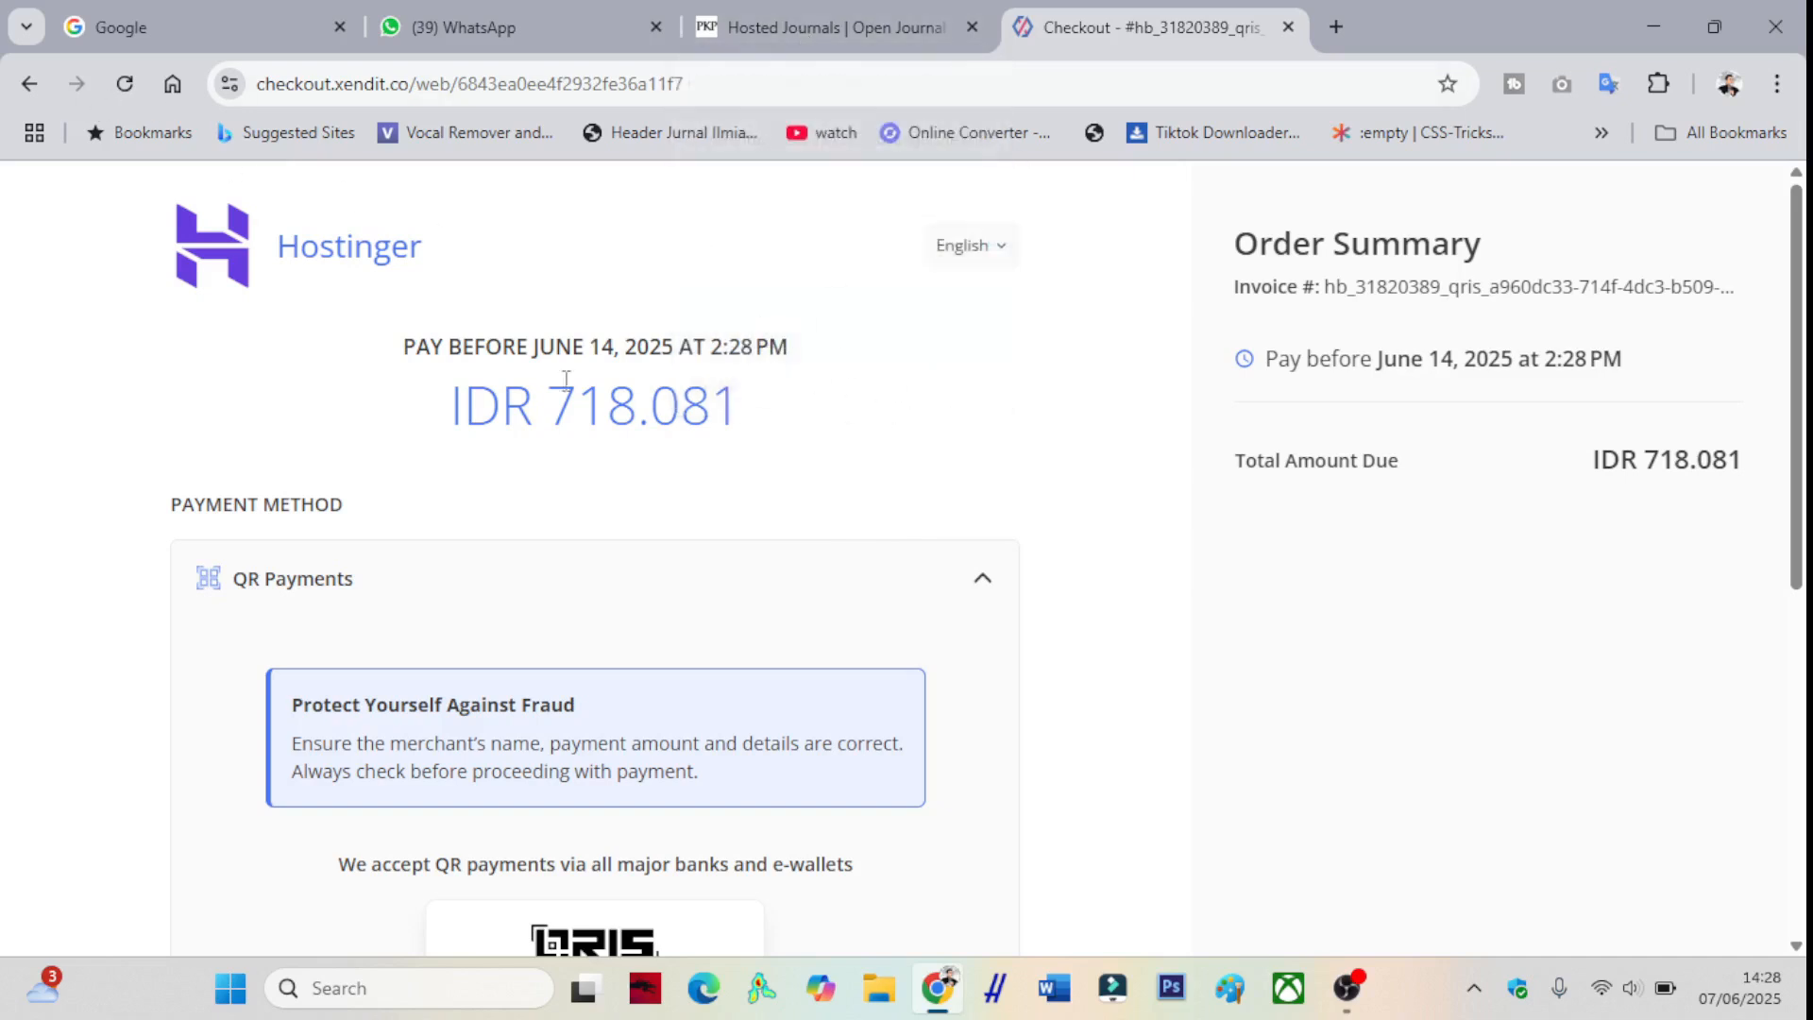
- Load the hostg.xyz Hostinger link from clipboard history in a new tab
click(1335, 27)
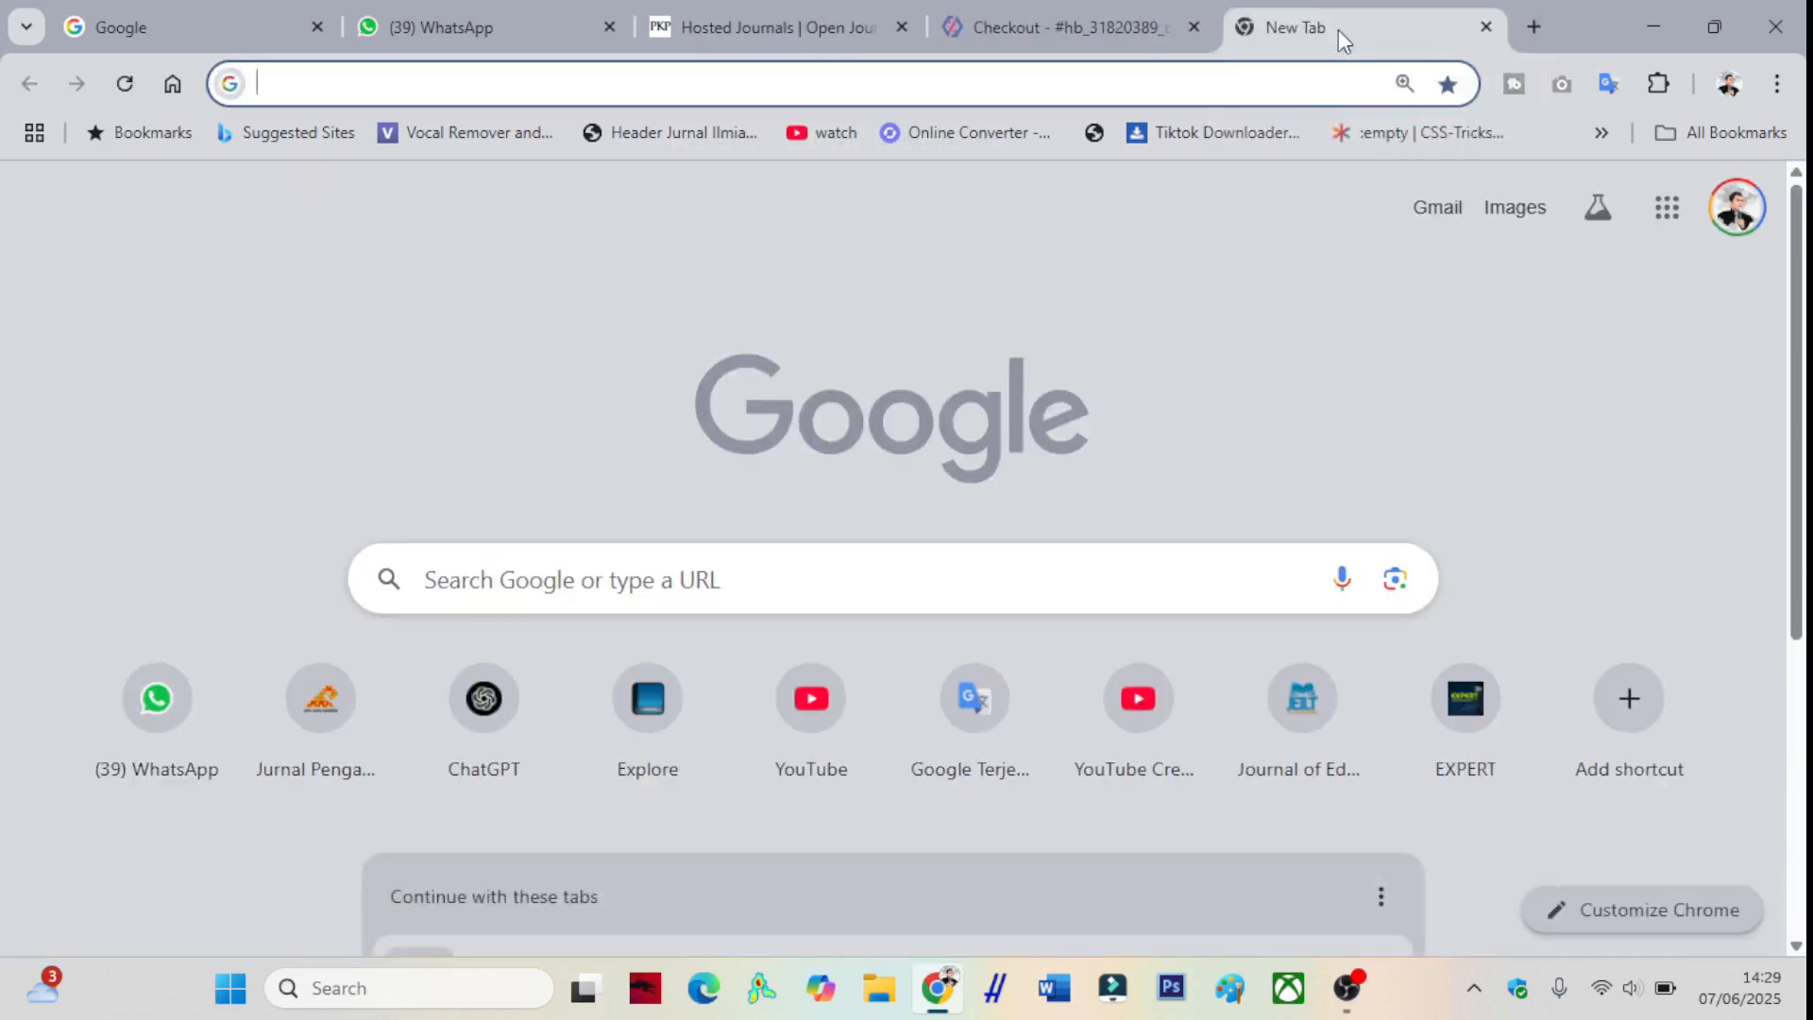
key(super+v)
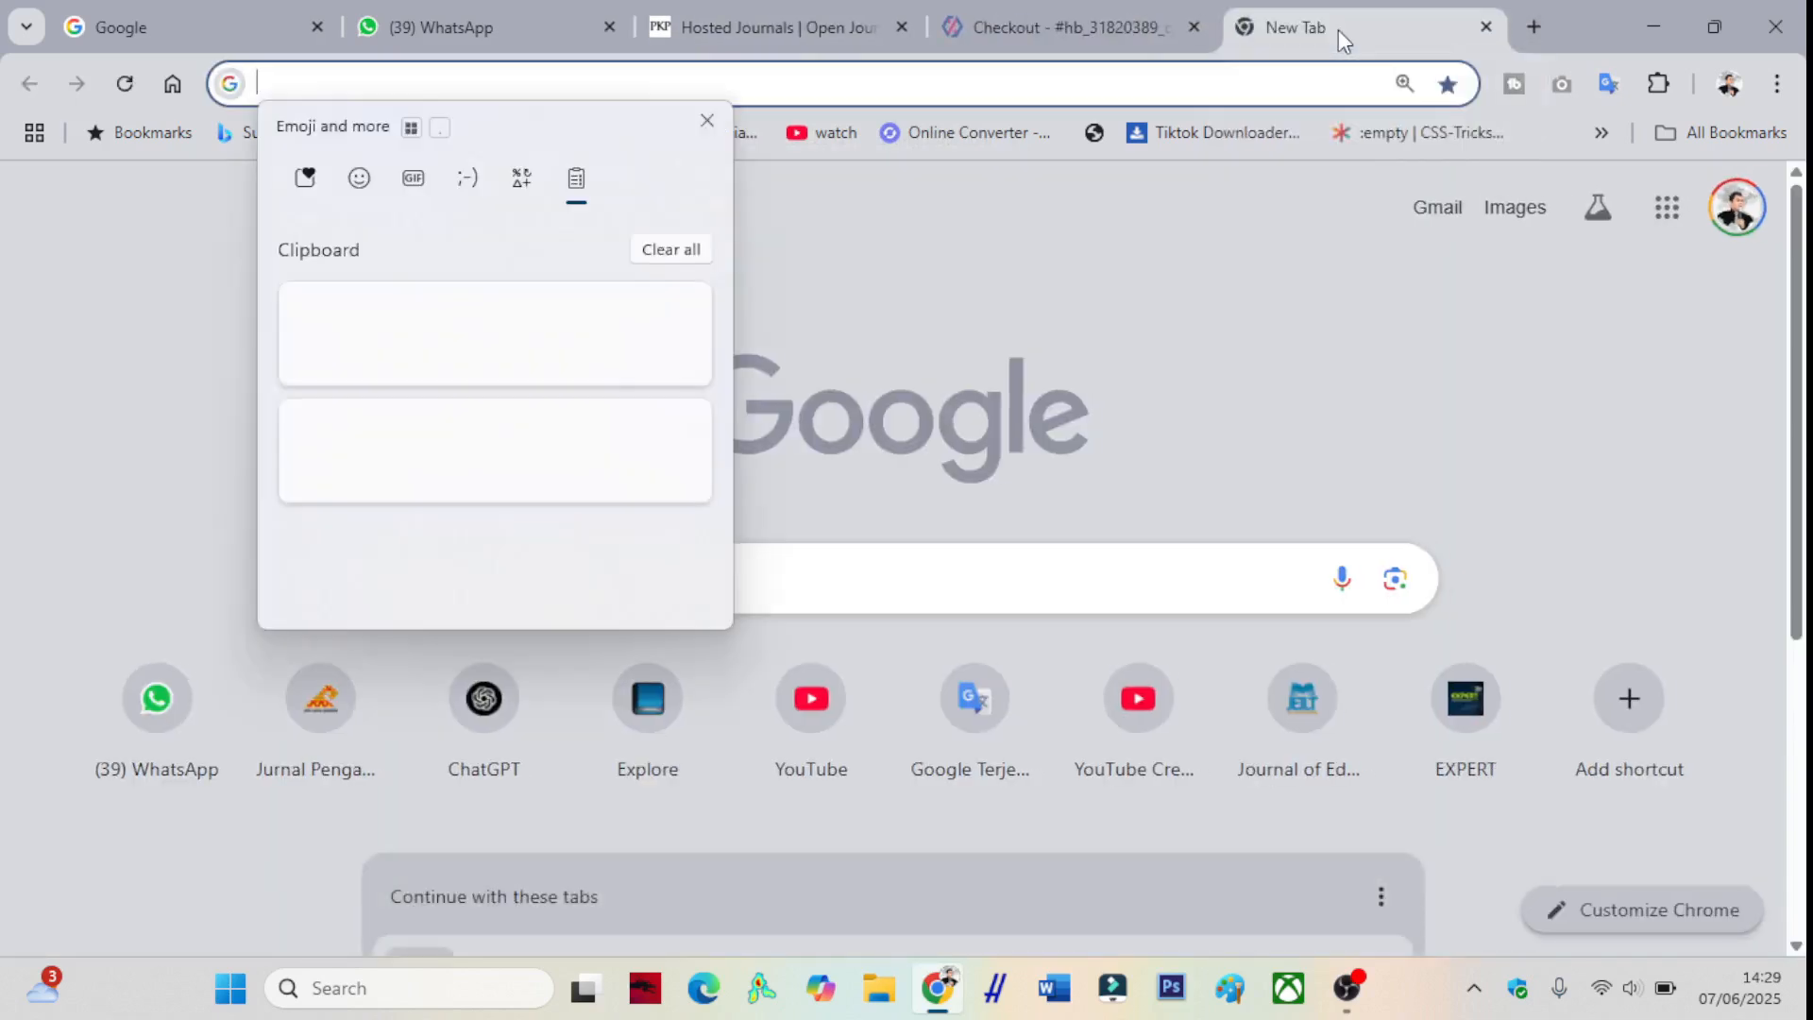
click(377, 469)
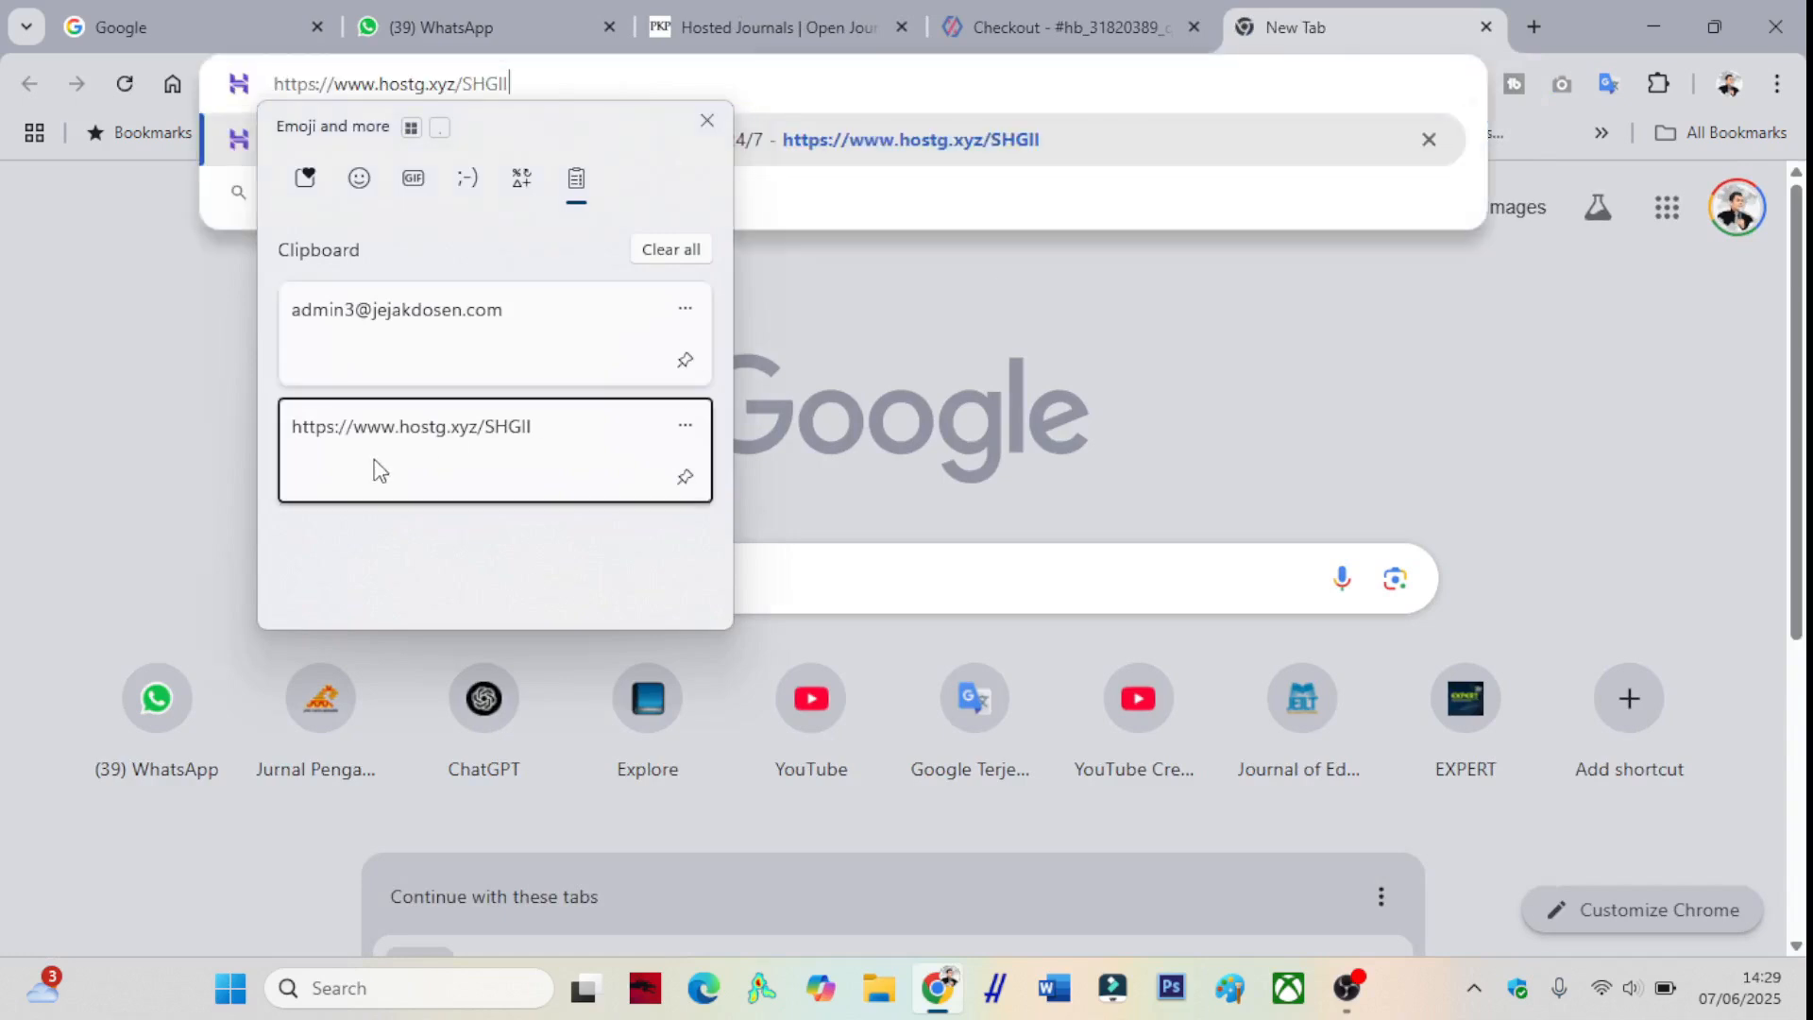
key(Return)
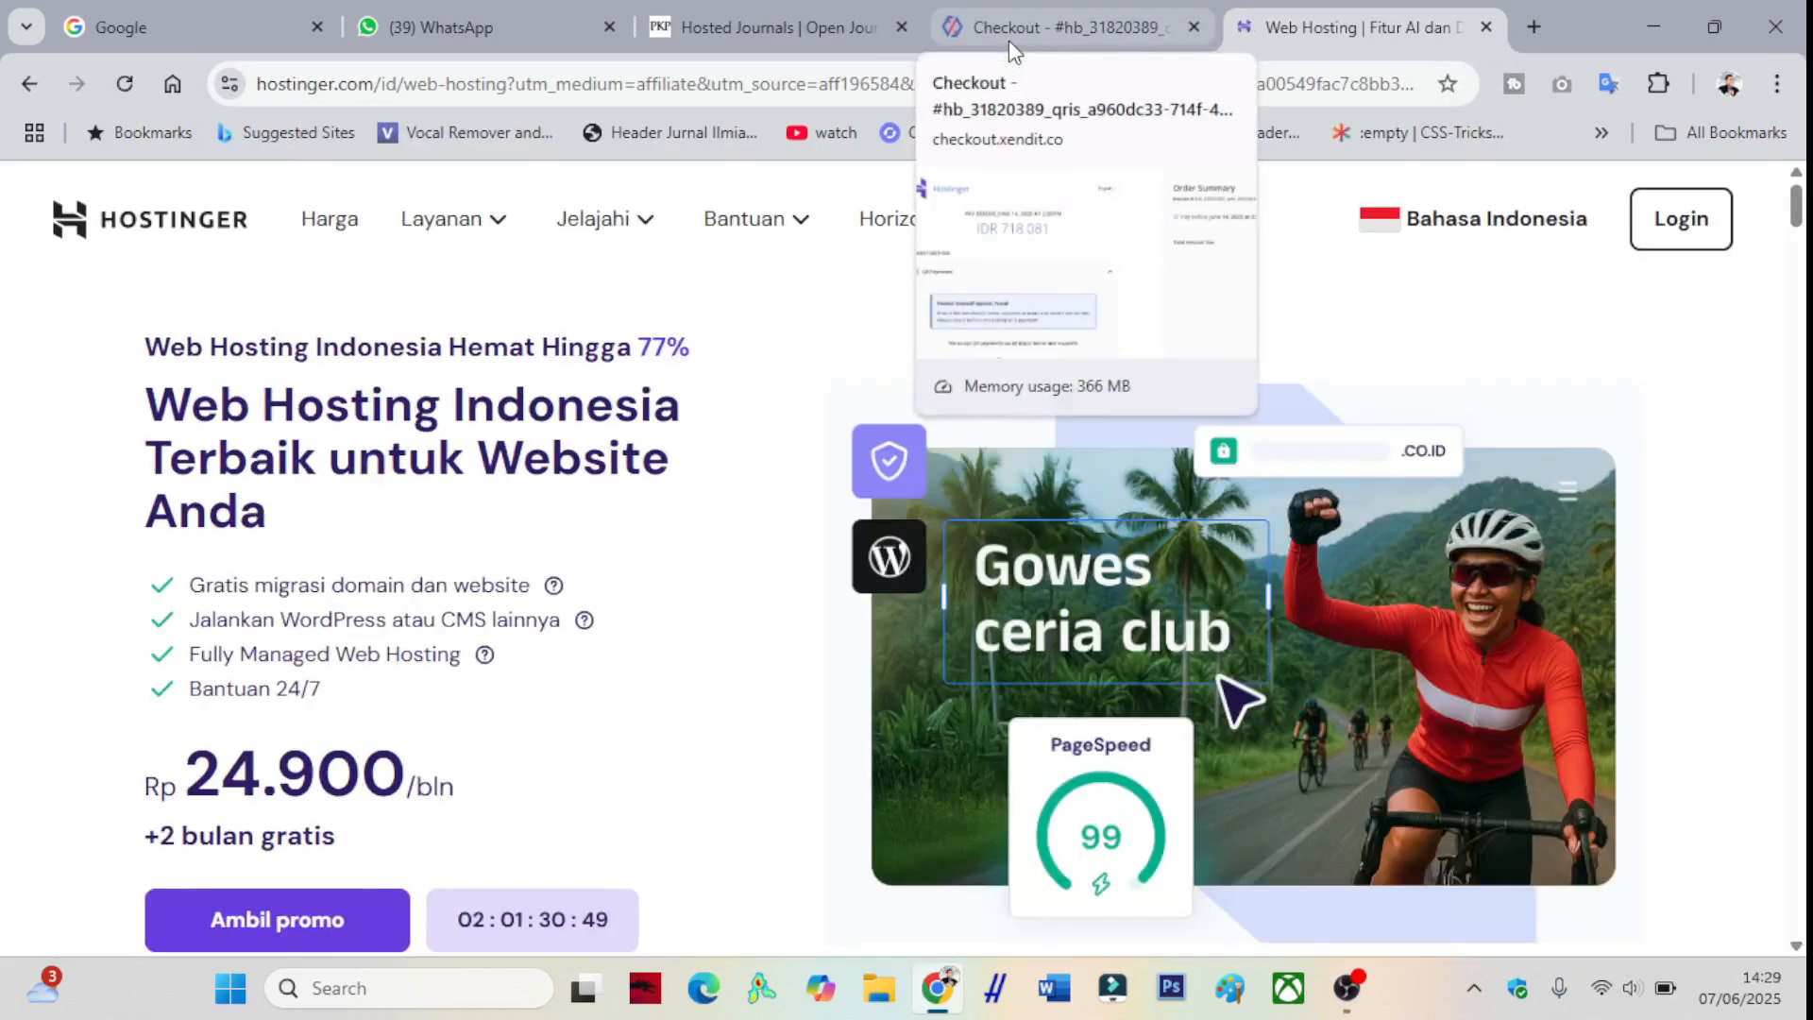
- Close the Xendit checkout tab and return to the OJS Hosted Journals page
click(1008, 40)
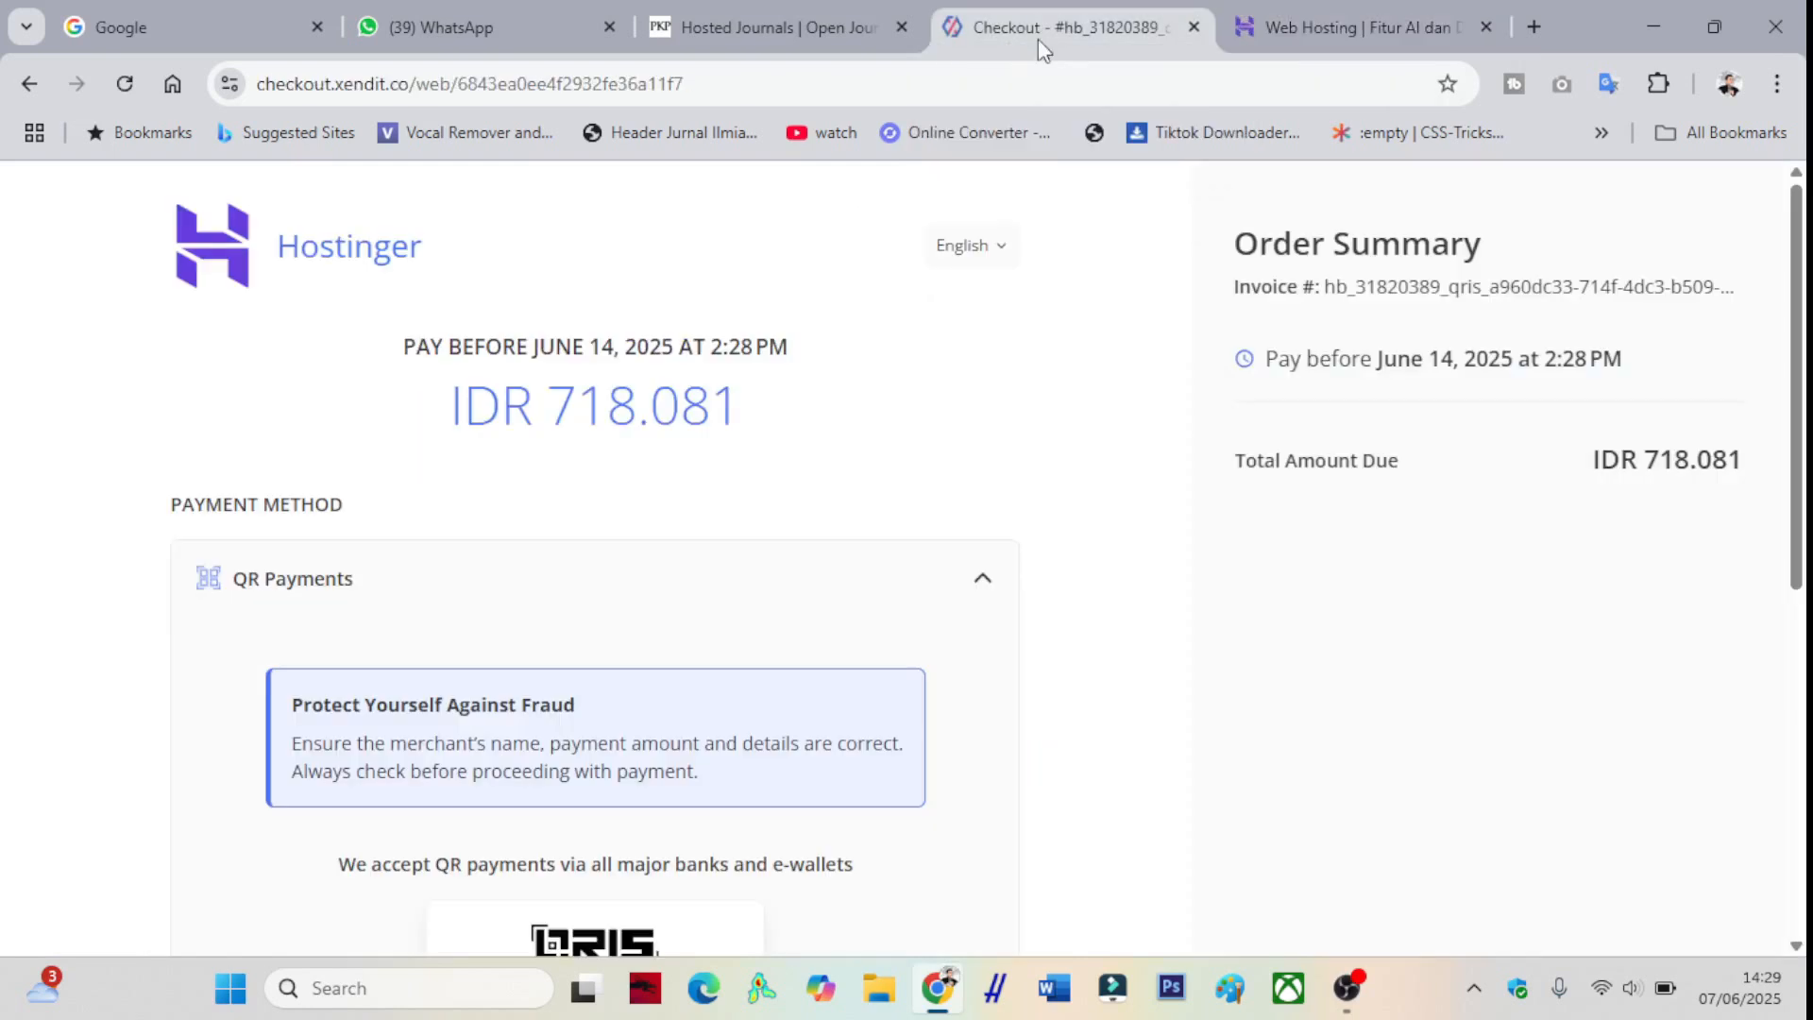
click(1190, 27)
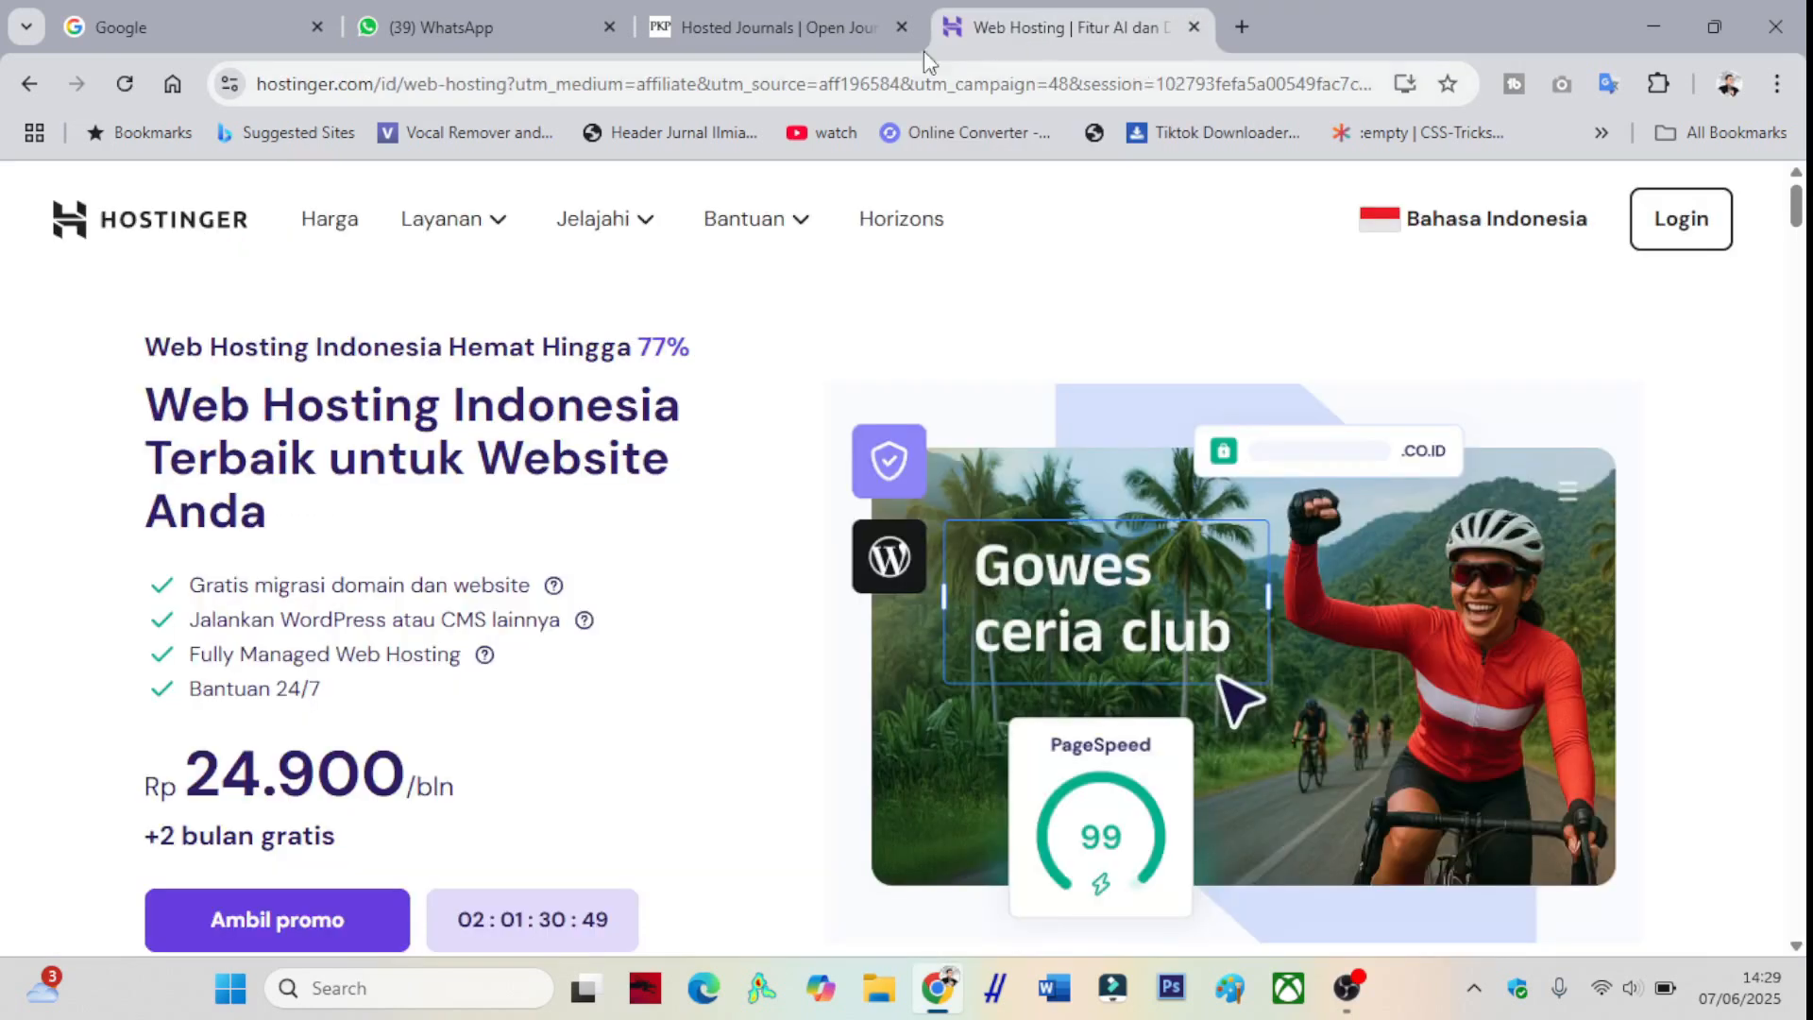
click(752, 9)
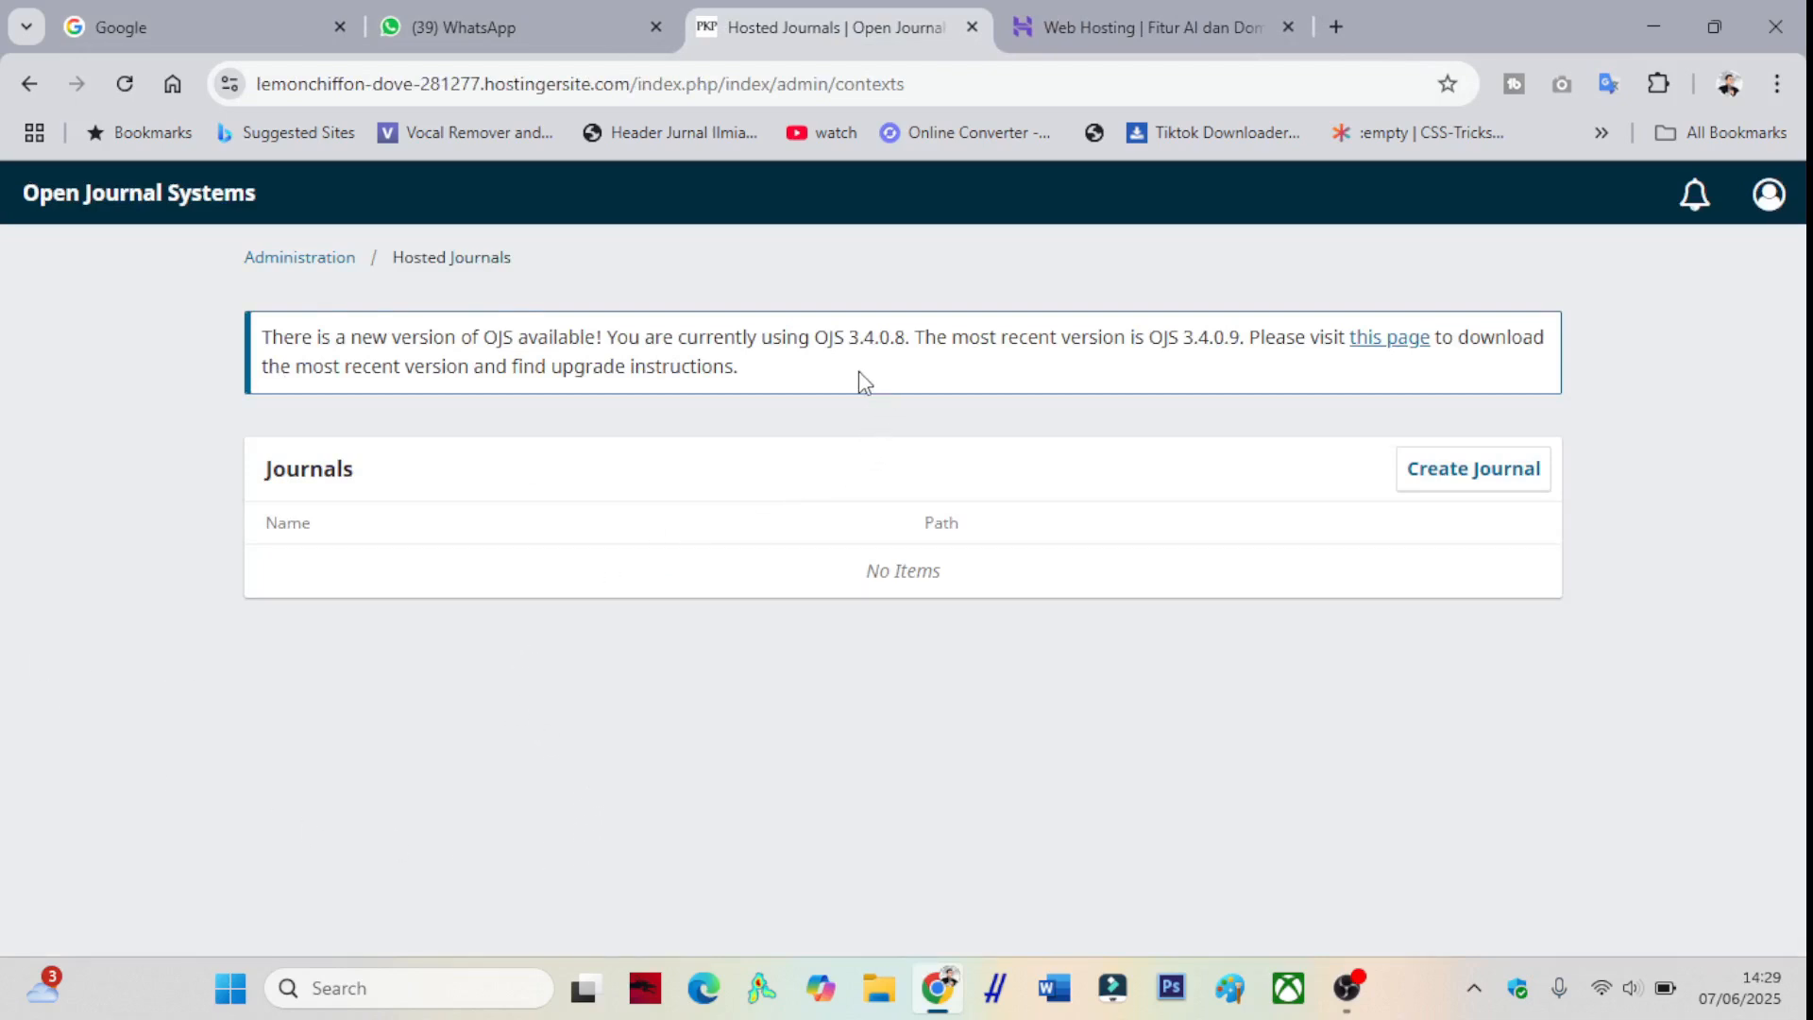
- Start a new journal titled 'Jurnal Ilmu Komputer' with initials JIK and abbreviation Journal.IK
click(1471, 483)
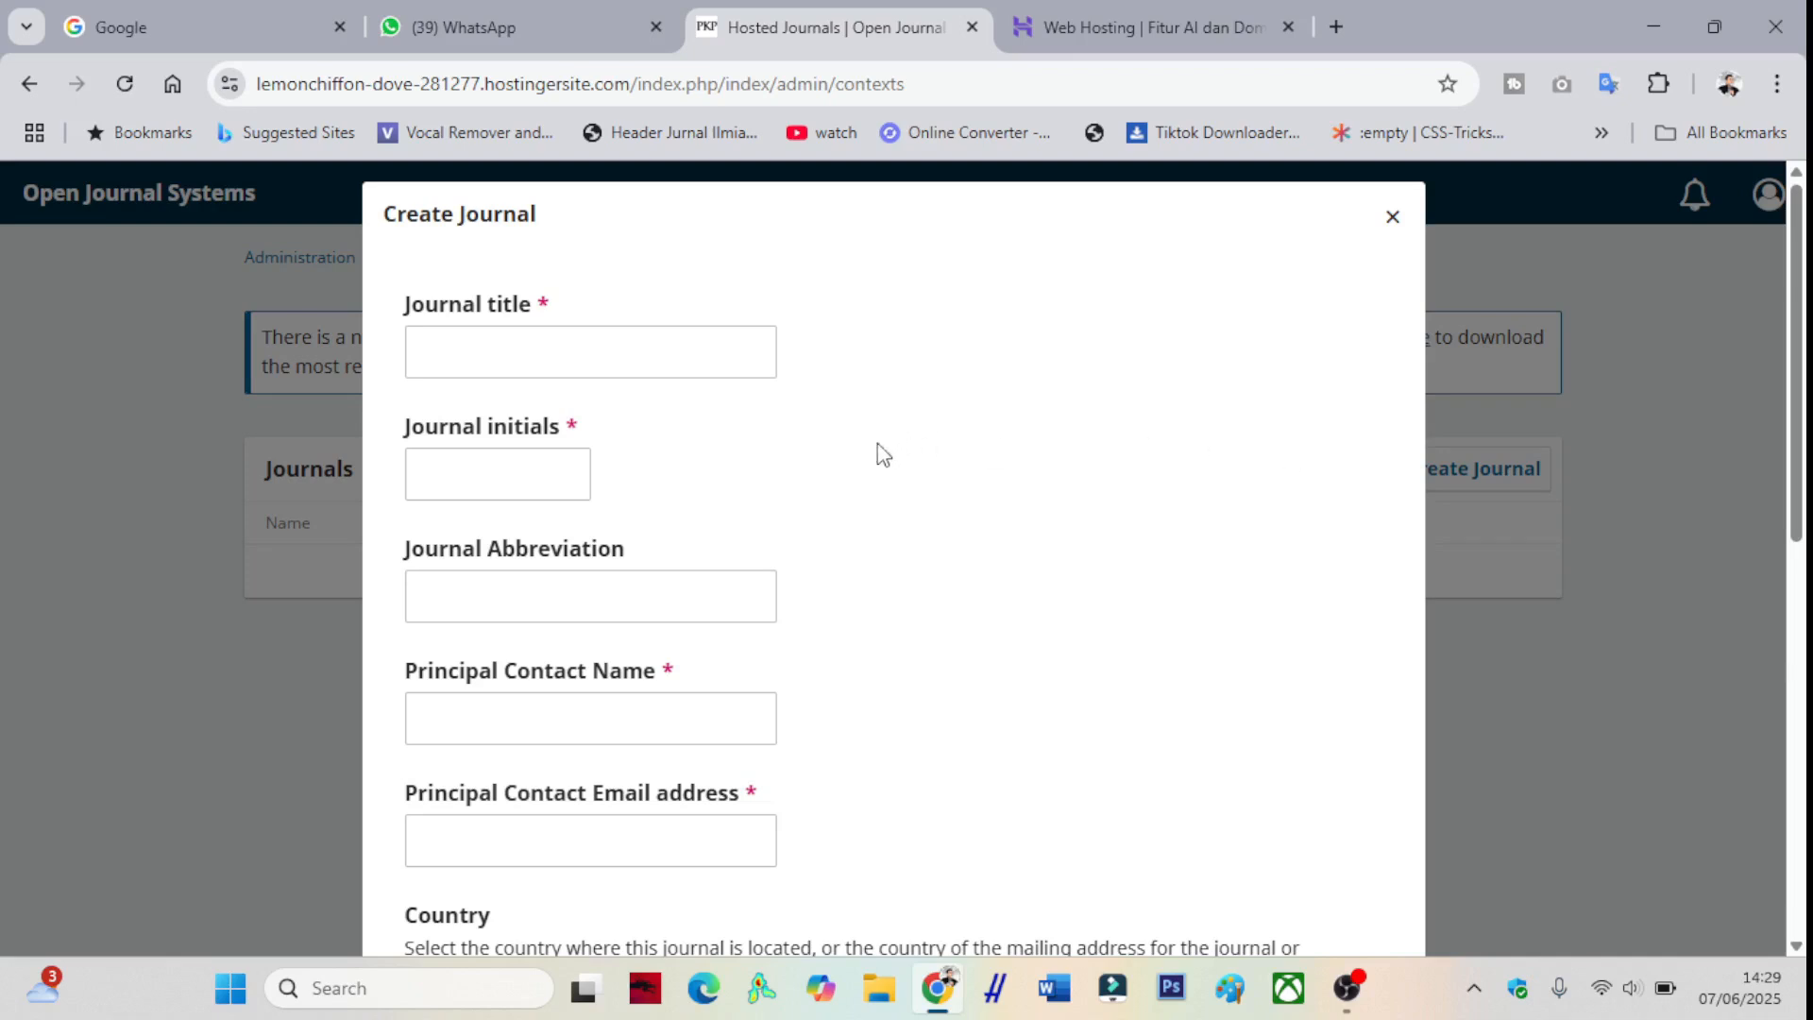
scroll(593, 397, down, 2)
click(508, 229)
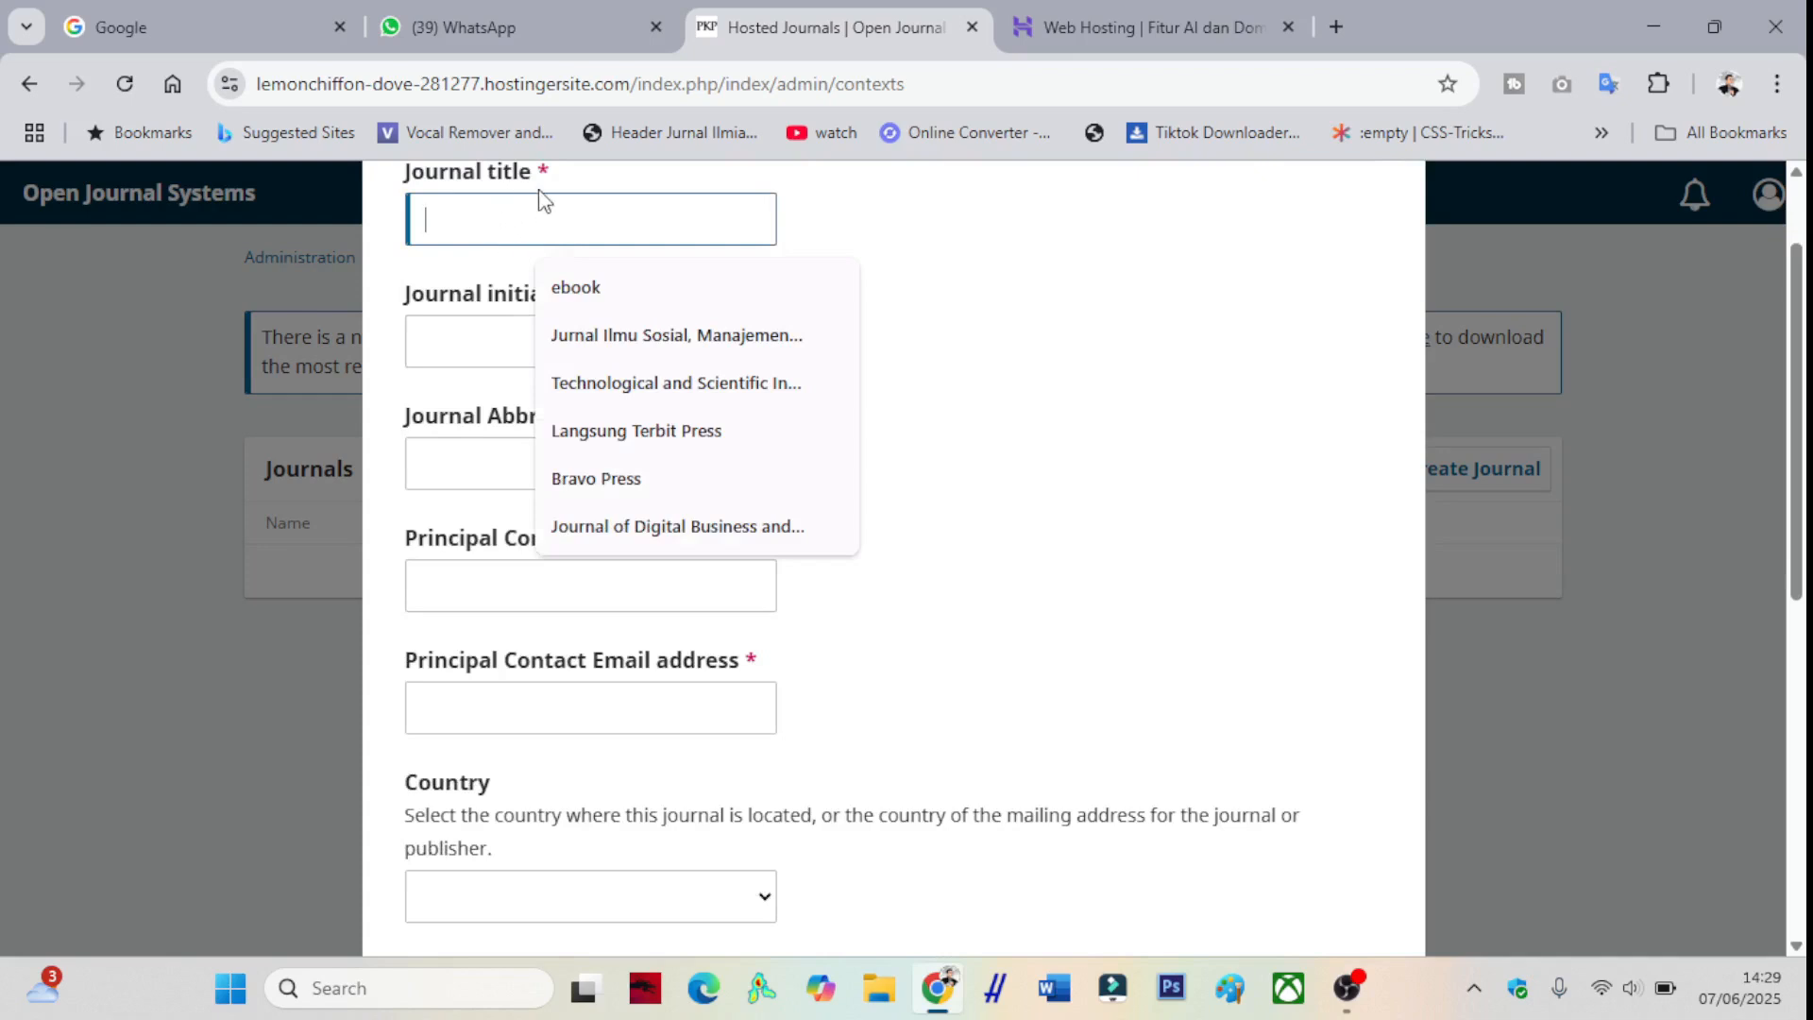
scroll(557, 222, up, 2)
click(1089, 352)
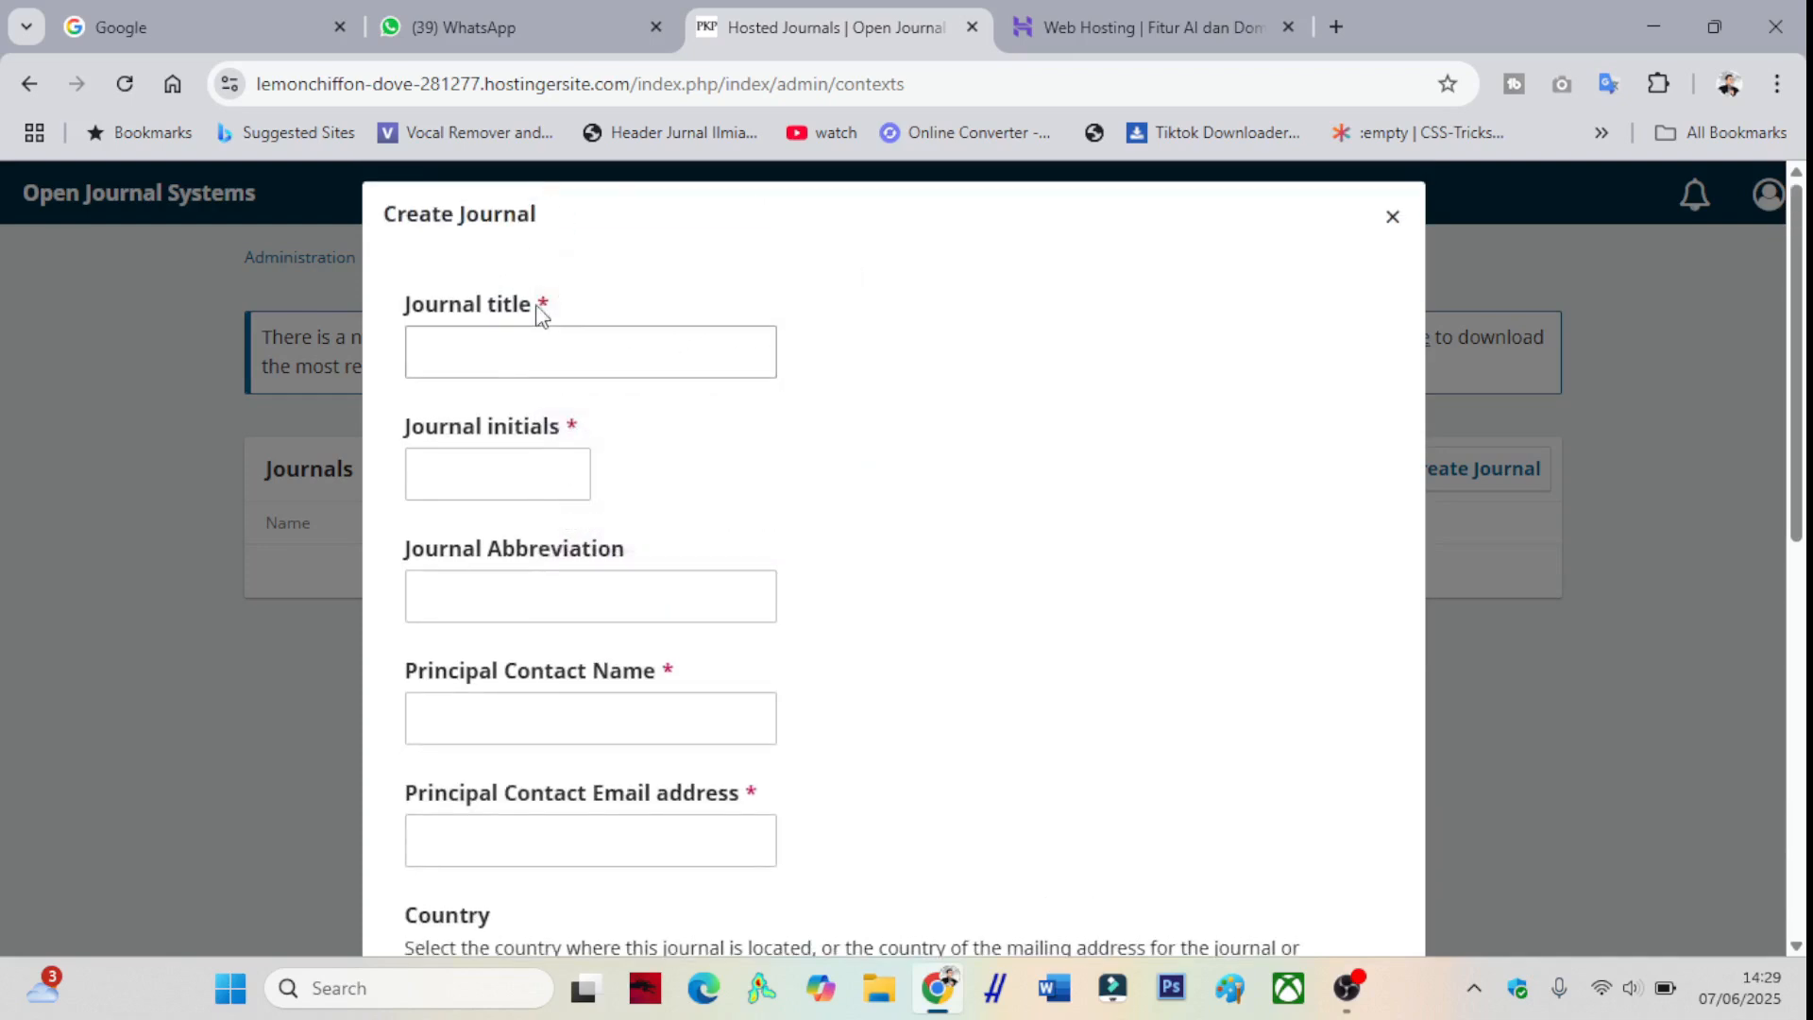
scroll(585, 458, down, 2)
scroll(585, 458, up, 2)
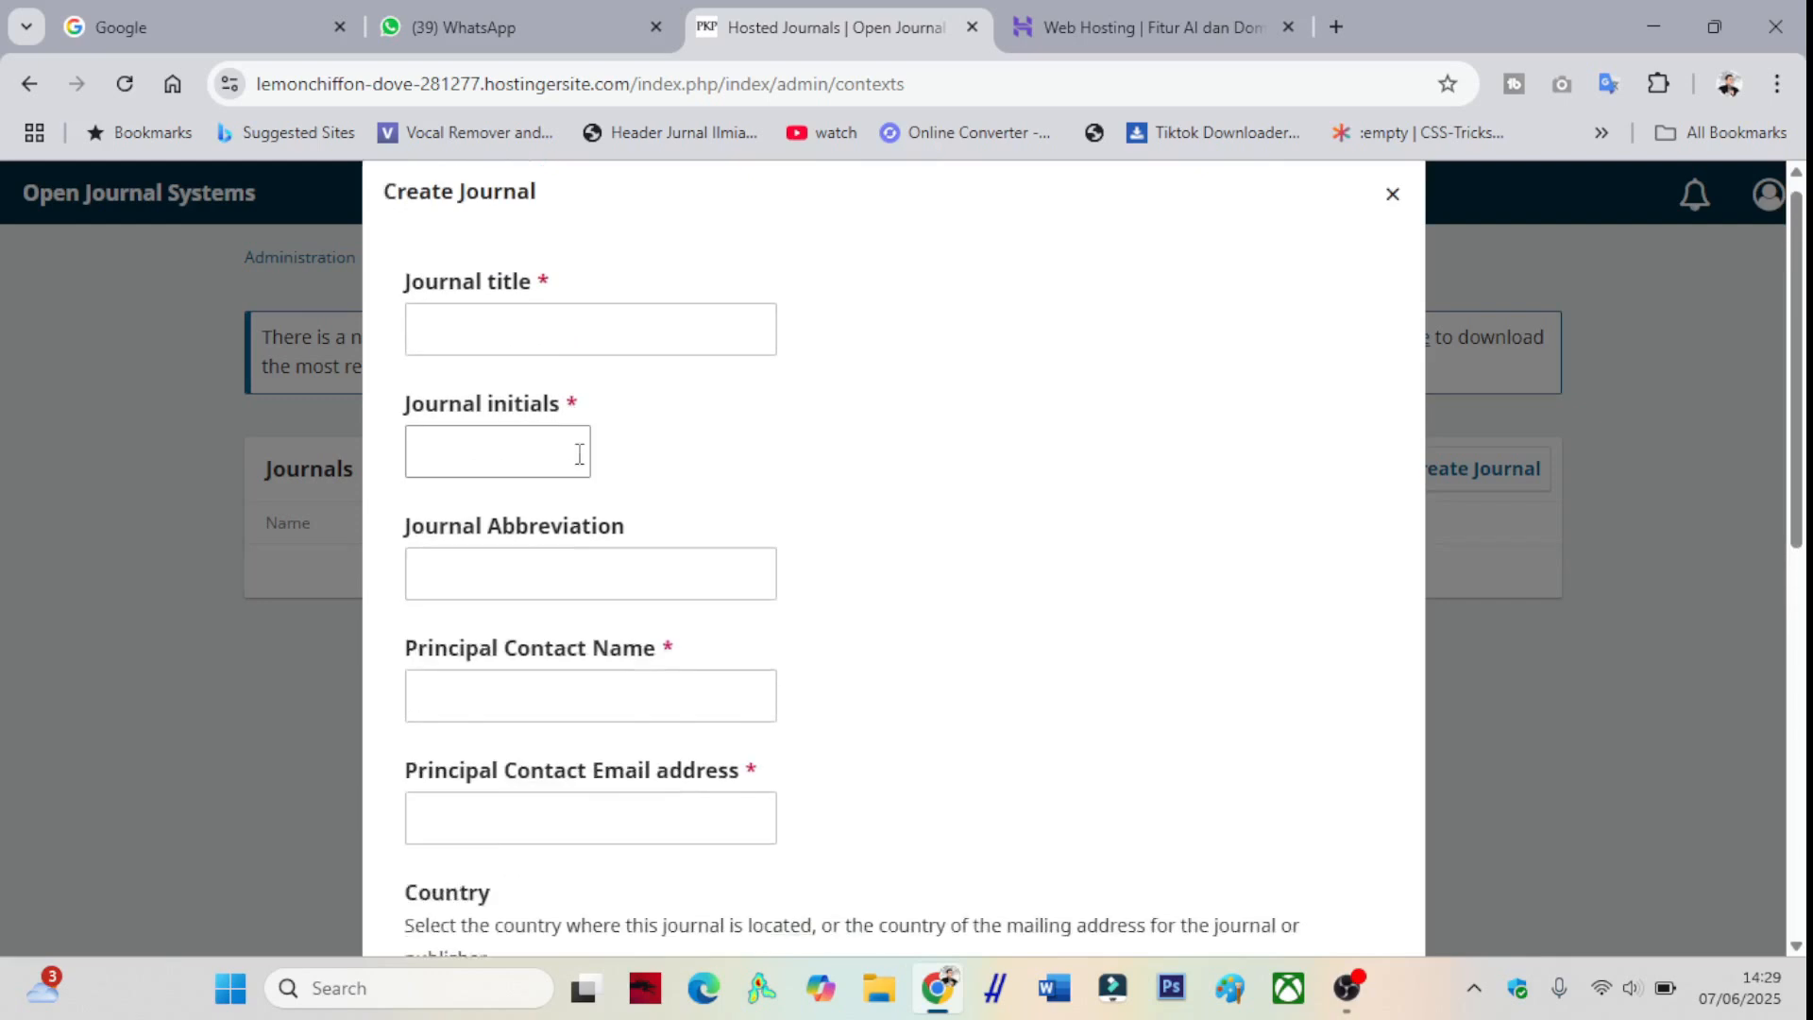
click(544, 351)
text(Jur)
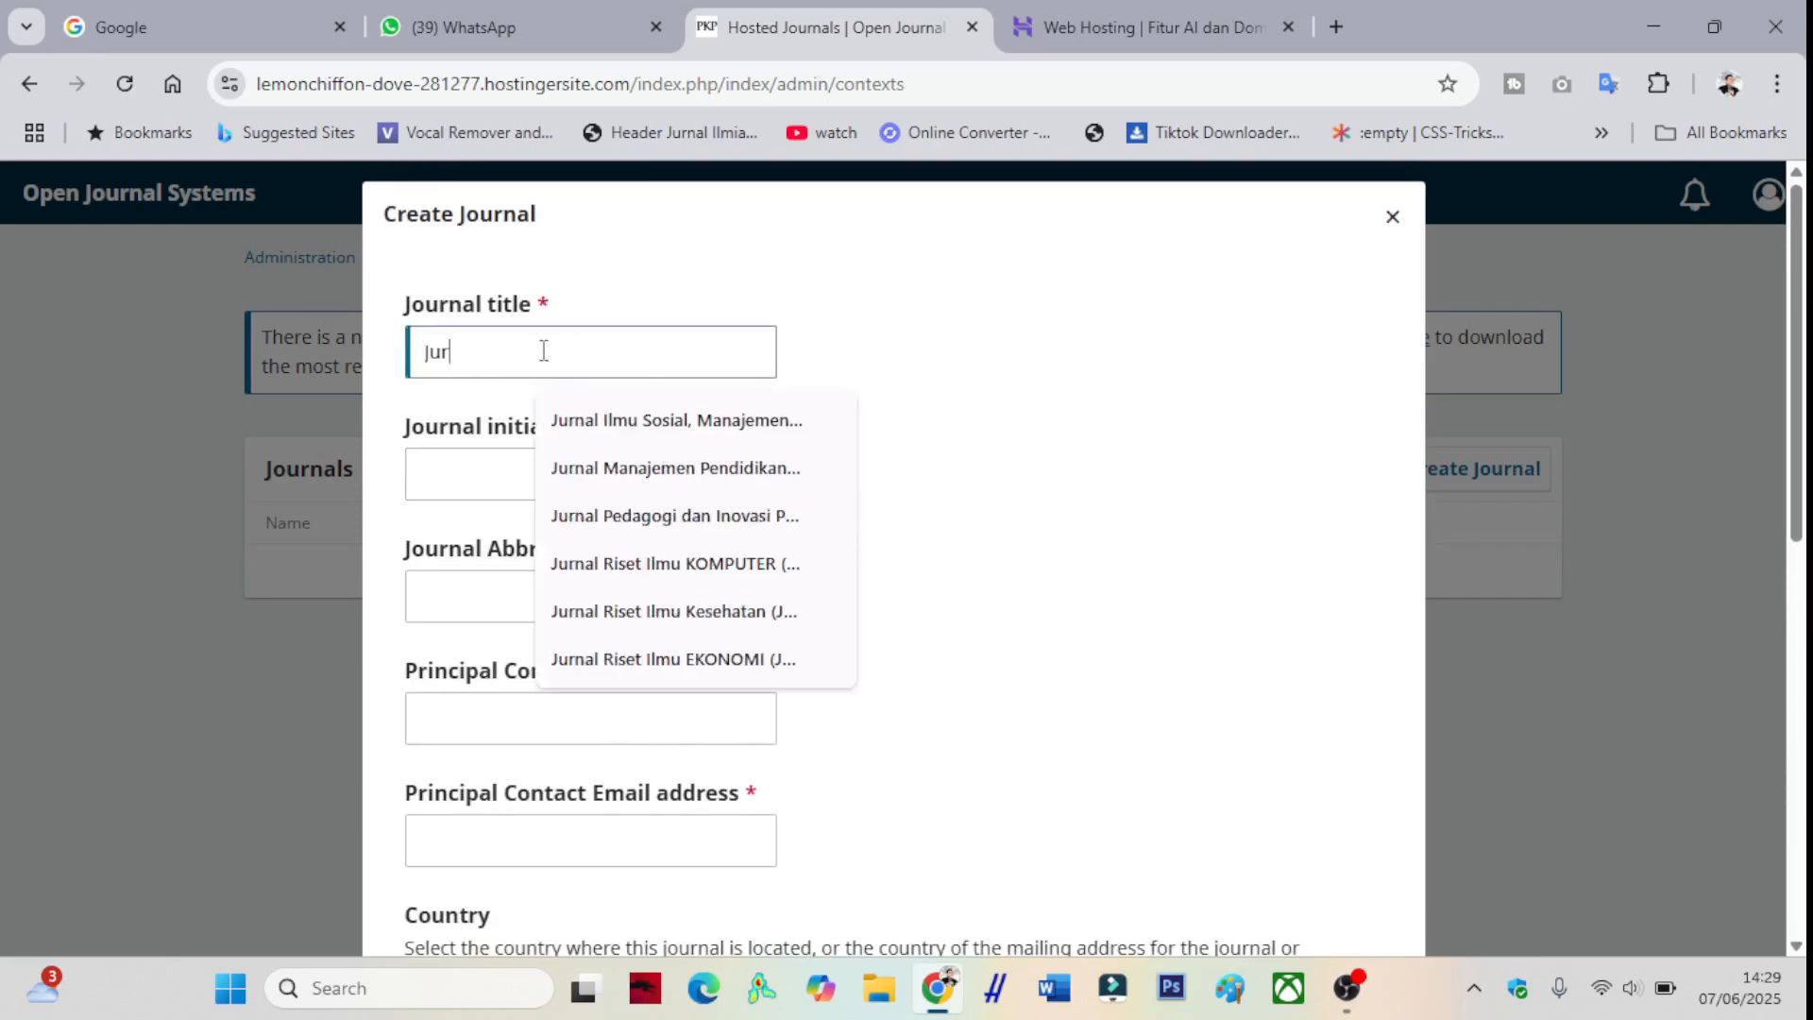
text(nal Ilmu Komputer)
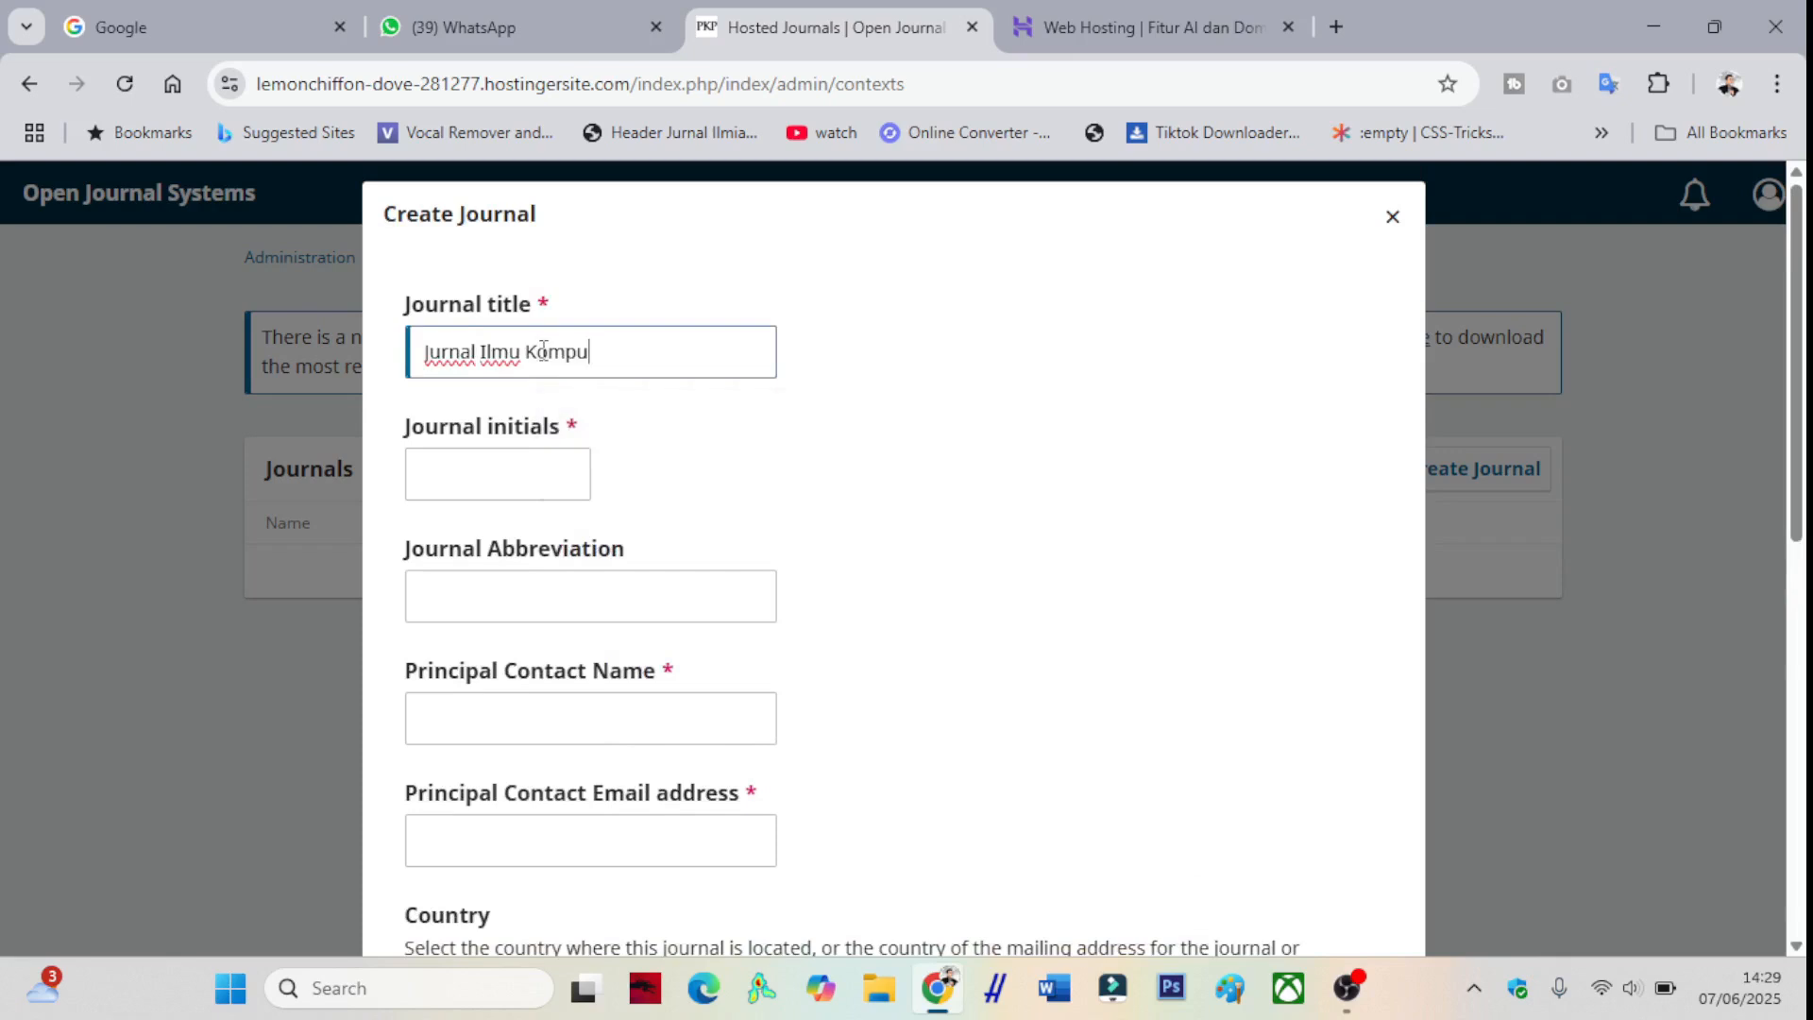
click(535, 469)
text(JIK)
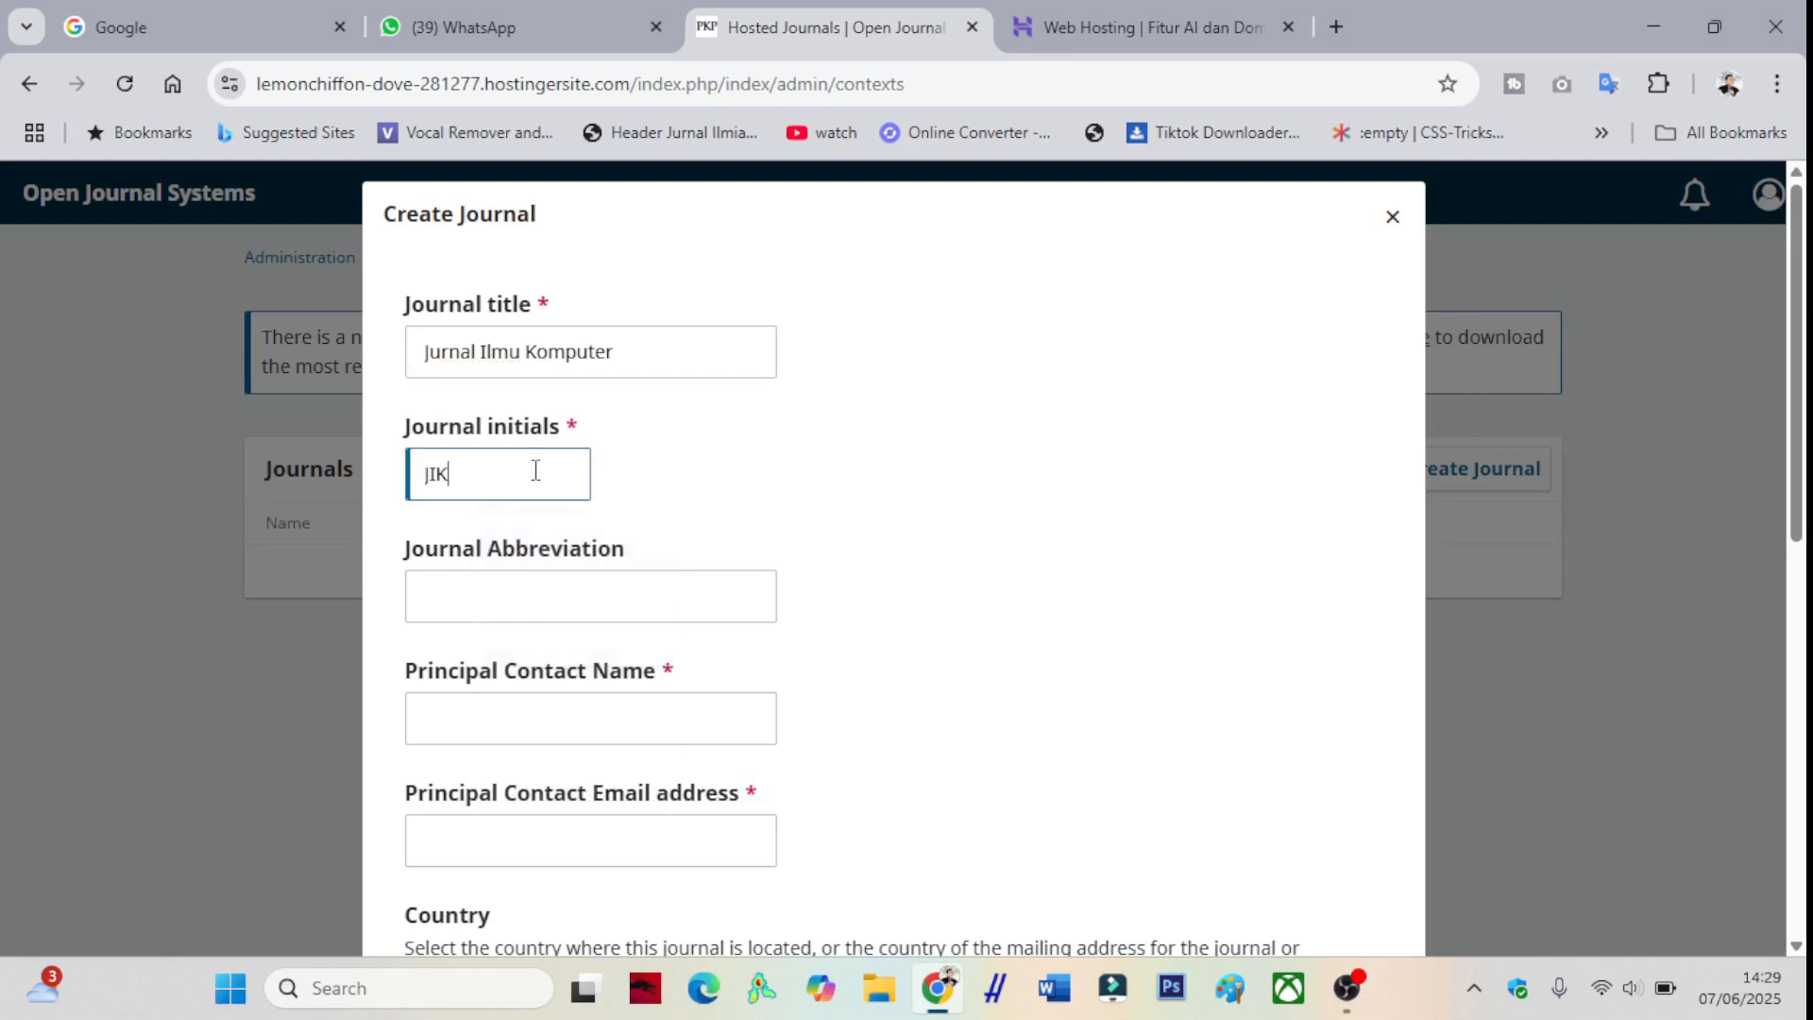
click(572, 618)
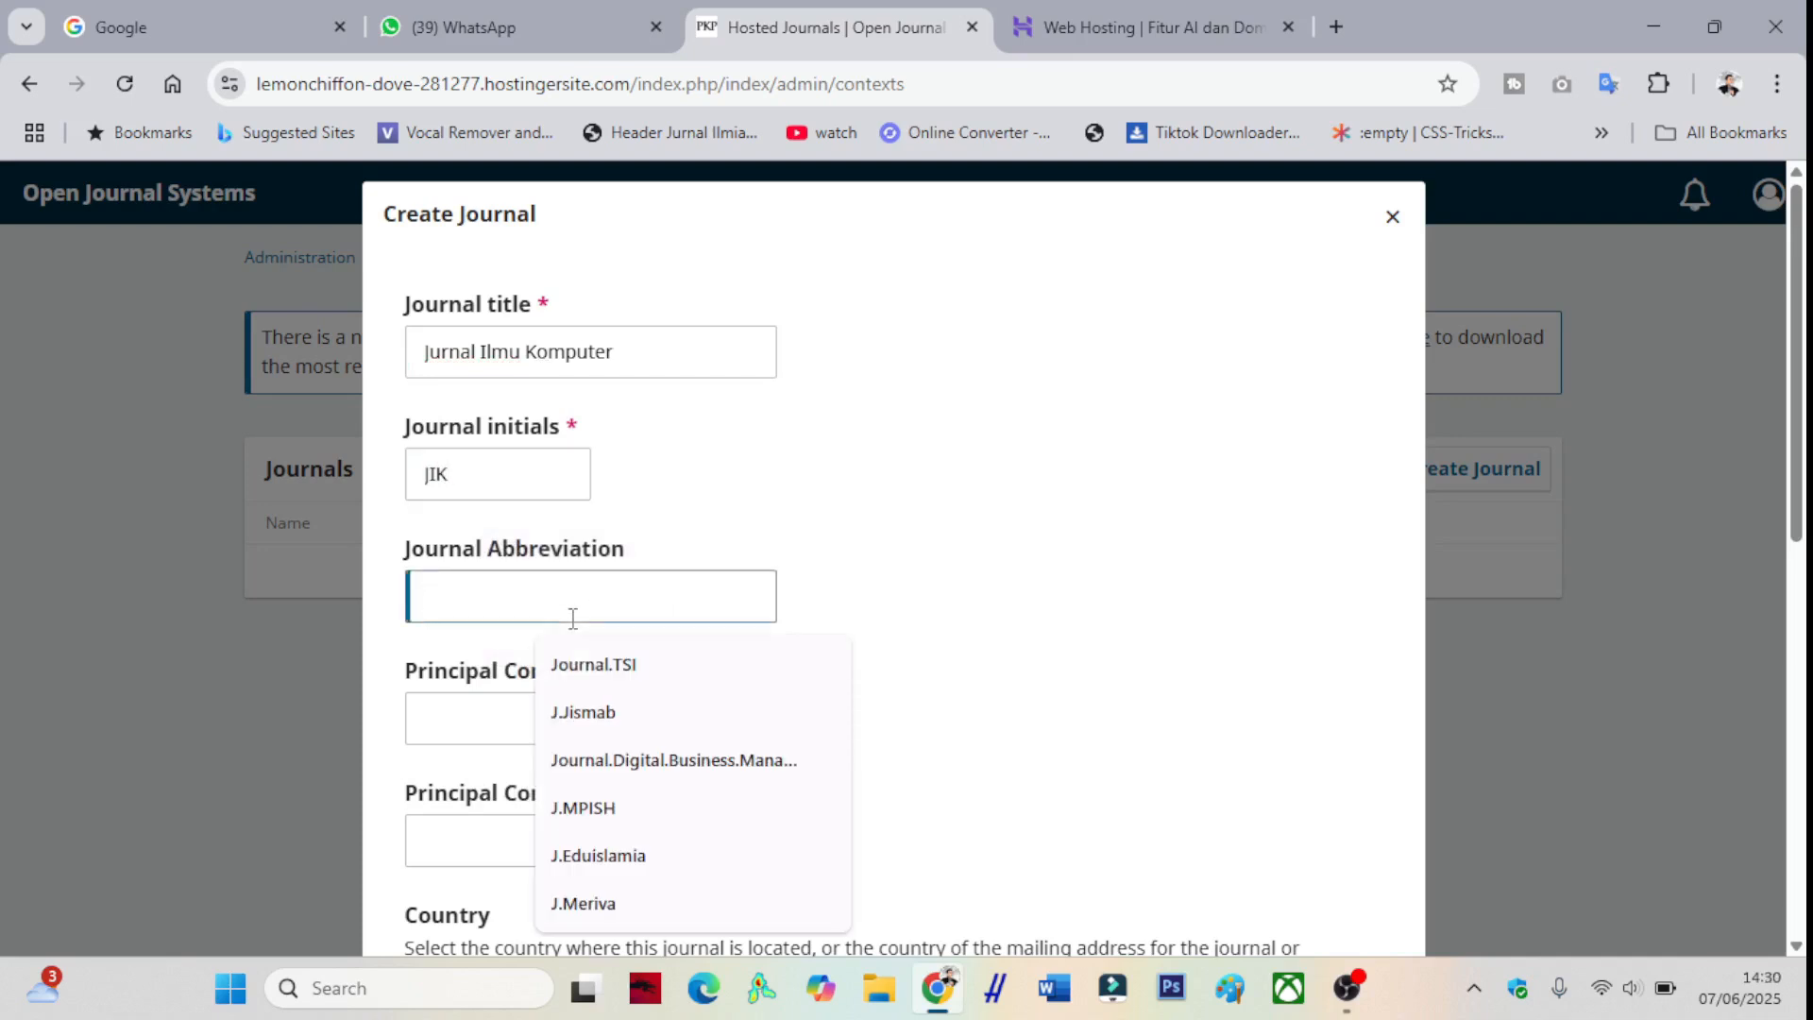
text(Journal.)
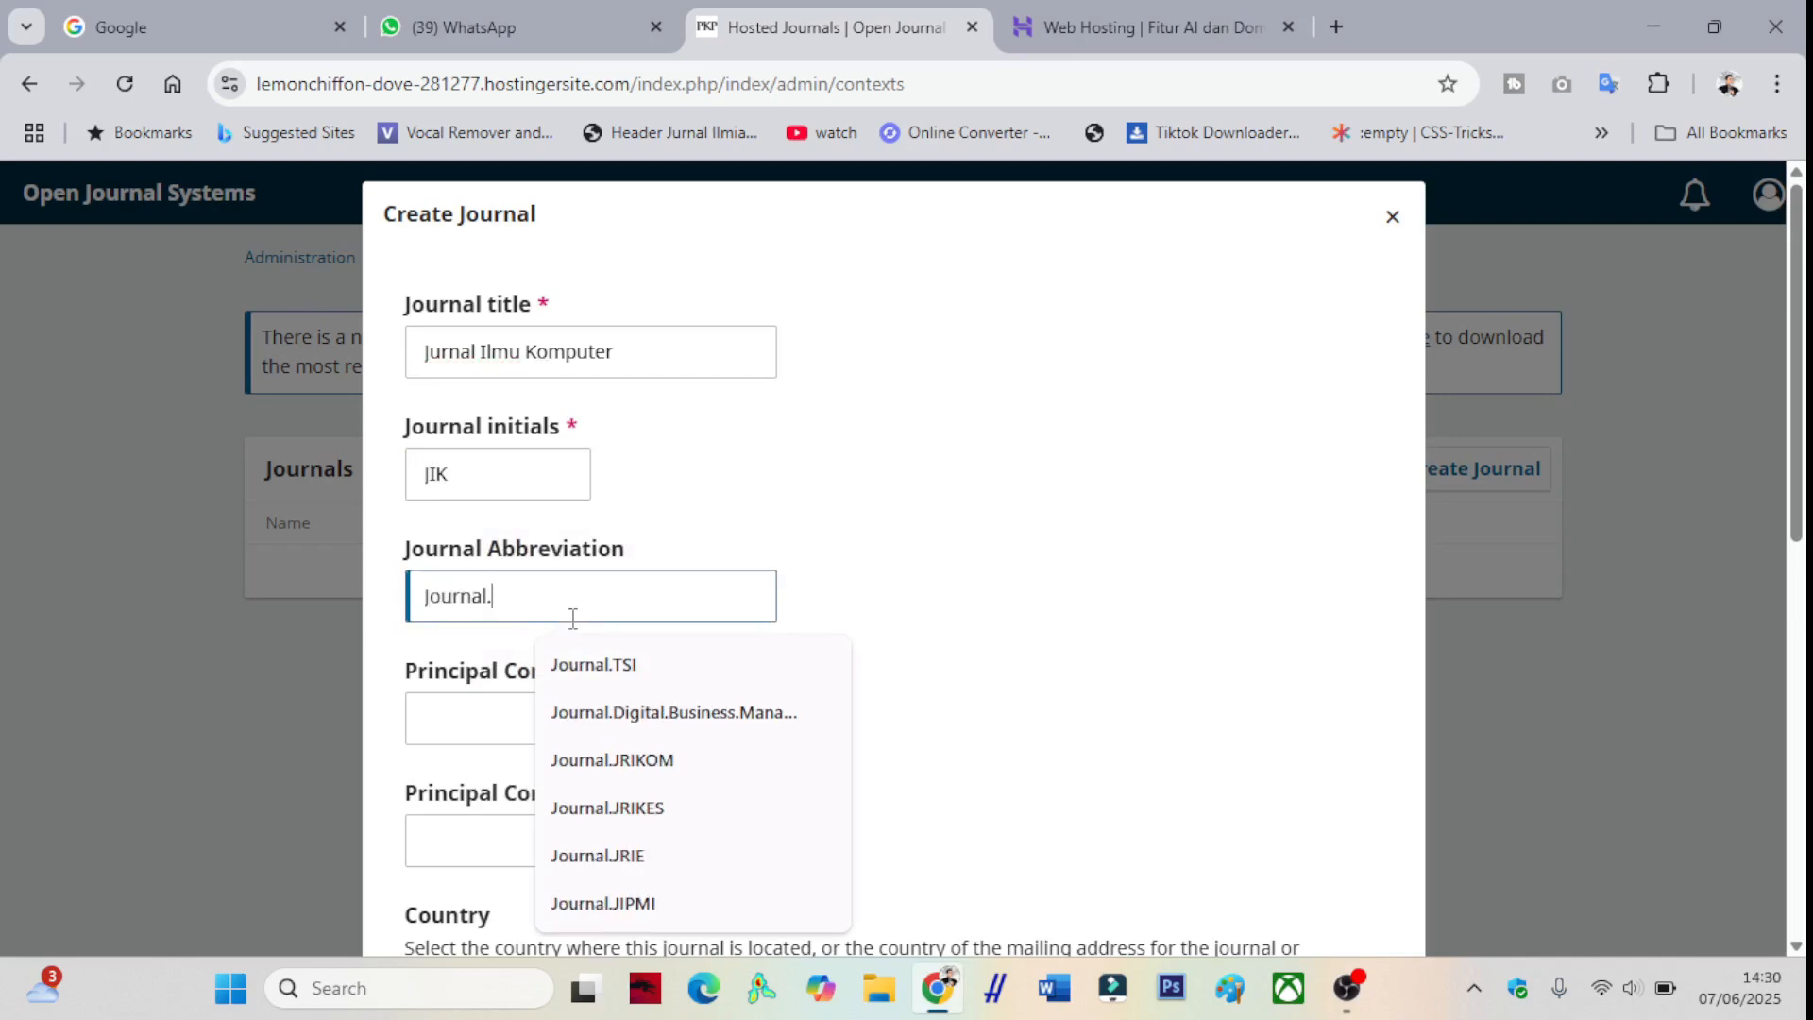
text(IK)
- Fill the principal contact from saved details, set path jikom, enable public visibility, and save
click(700, 704)
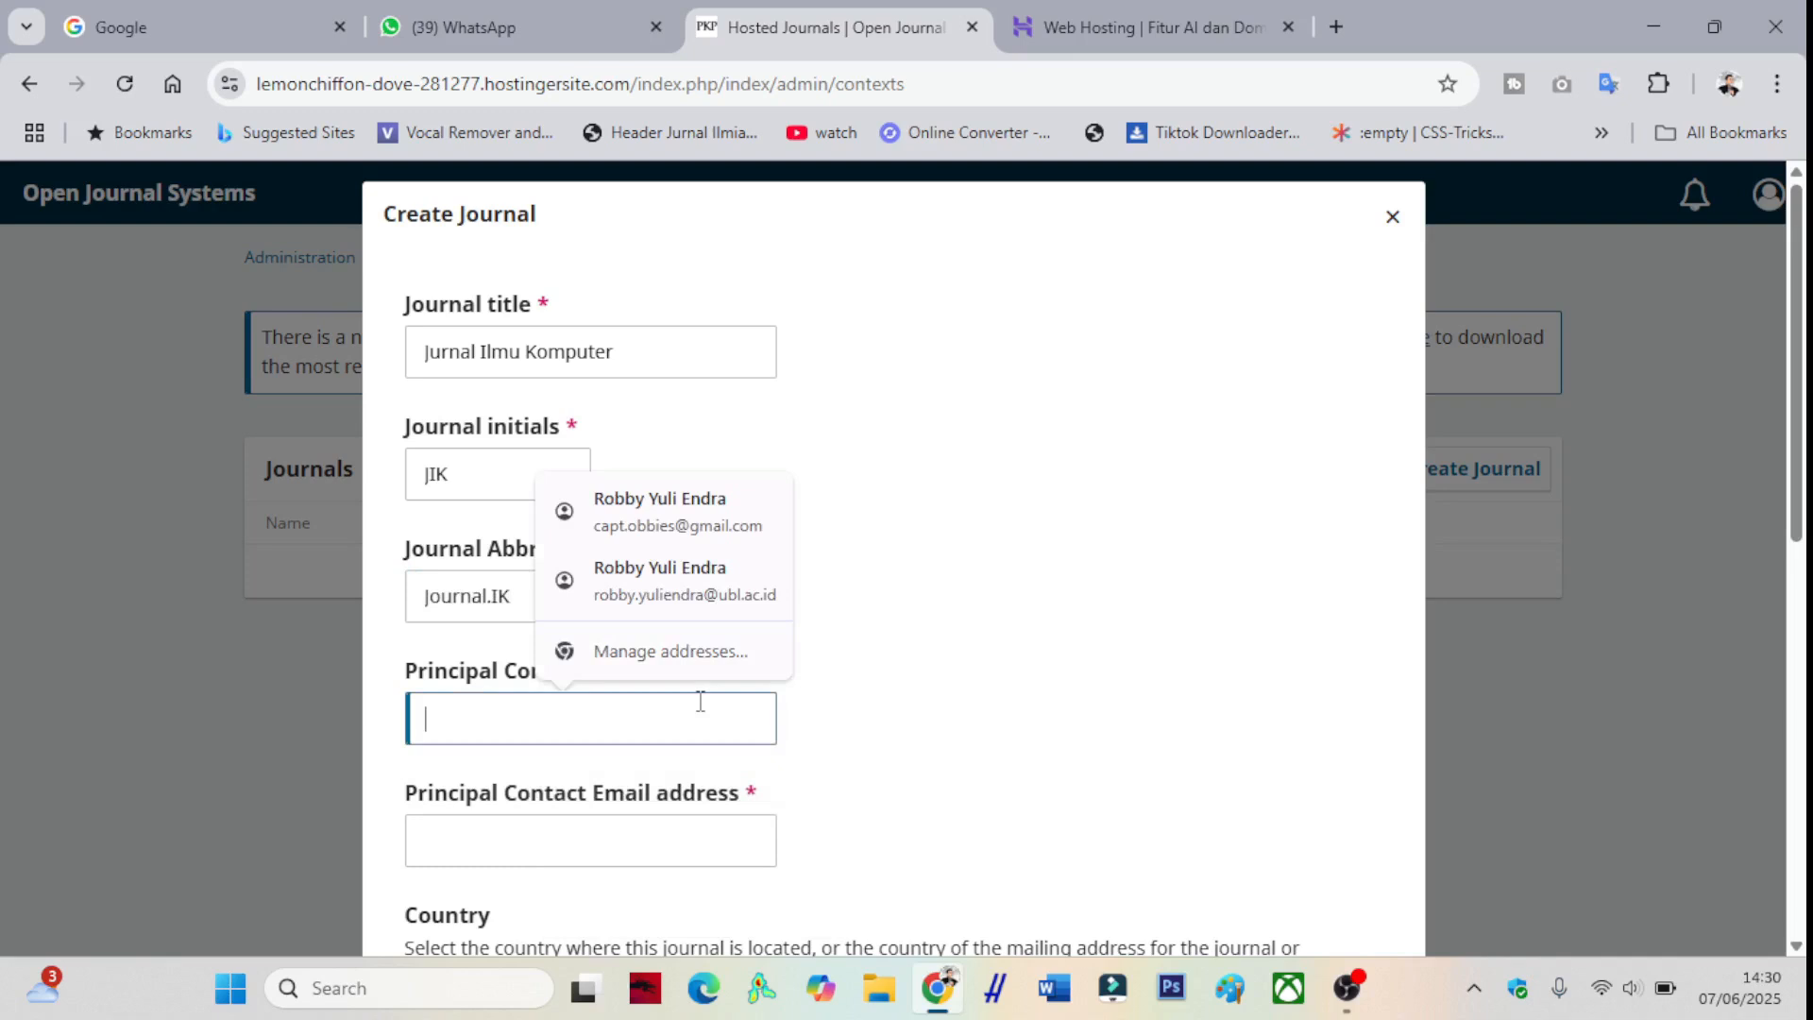
text(Robby)
click(699, 497)
scroll(676, 680, down, 3)
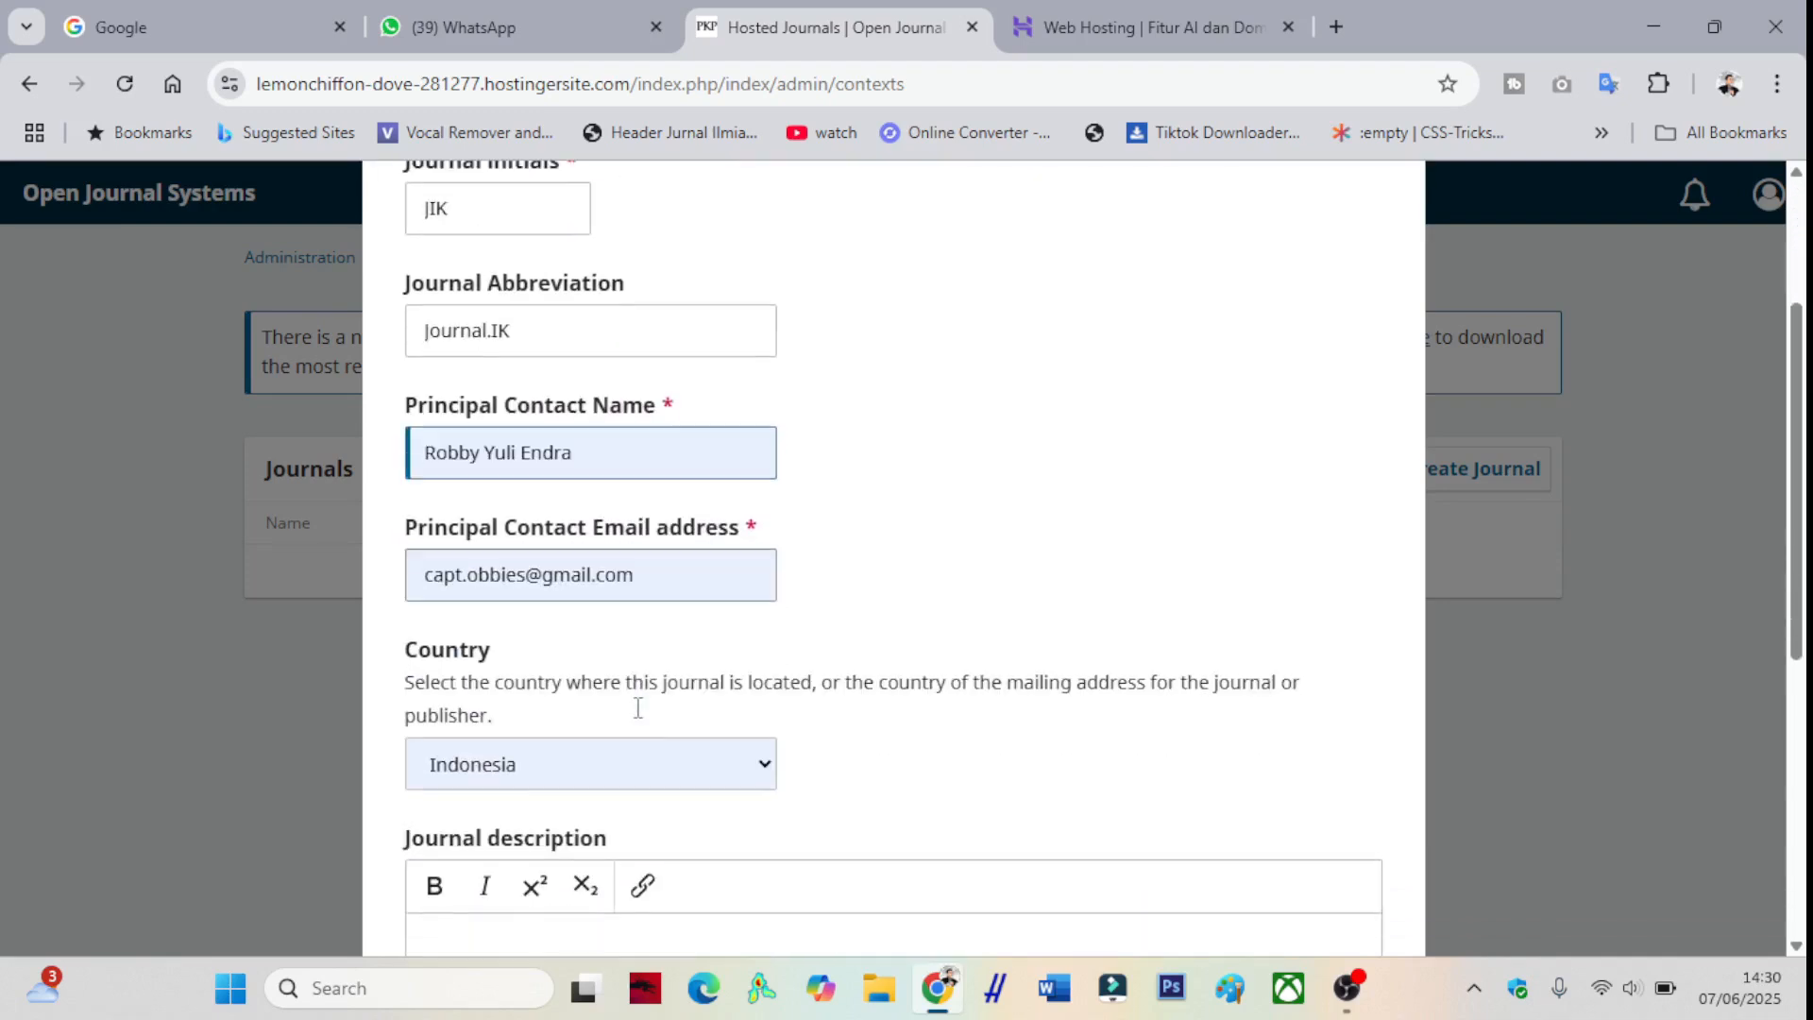
scroll(416, 683, down, 1)
scroll(481, 656, down, 2)
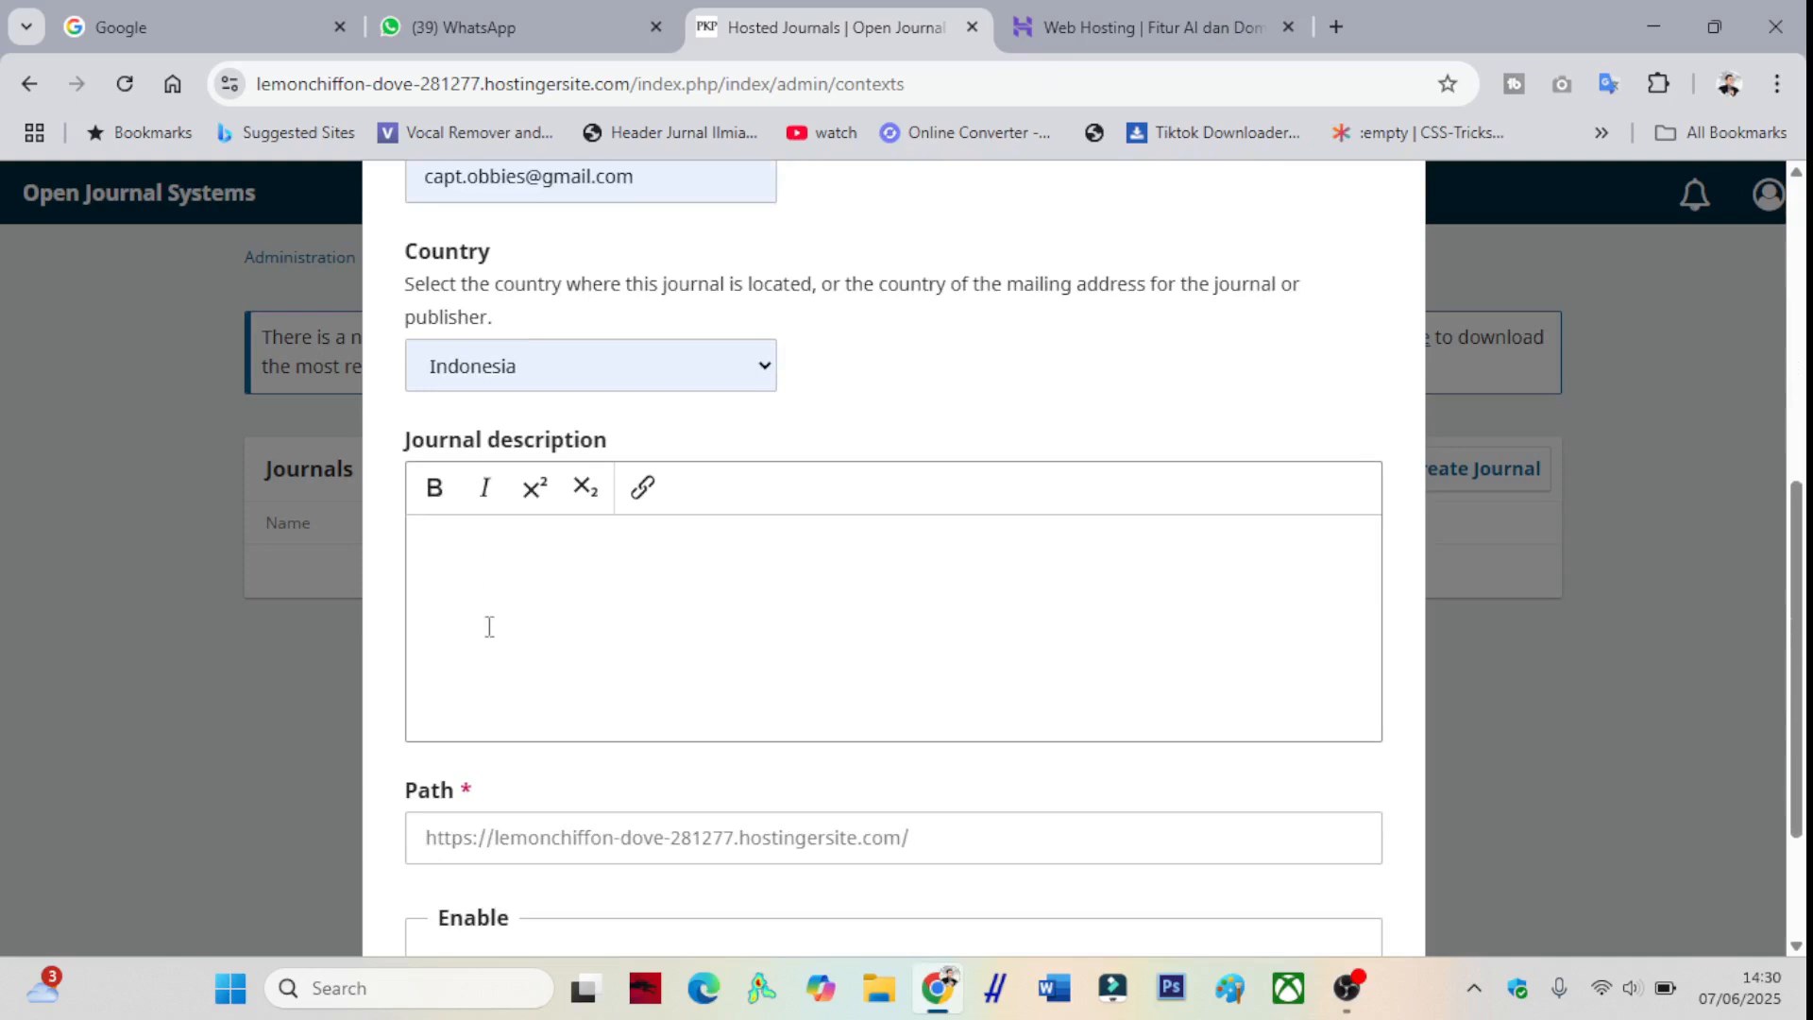
scroll(545, 727, down, 1)
scroll(544, 727, down, 1)
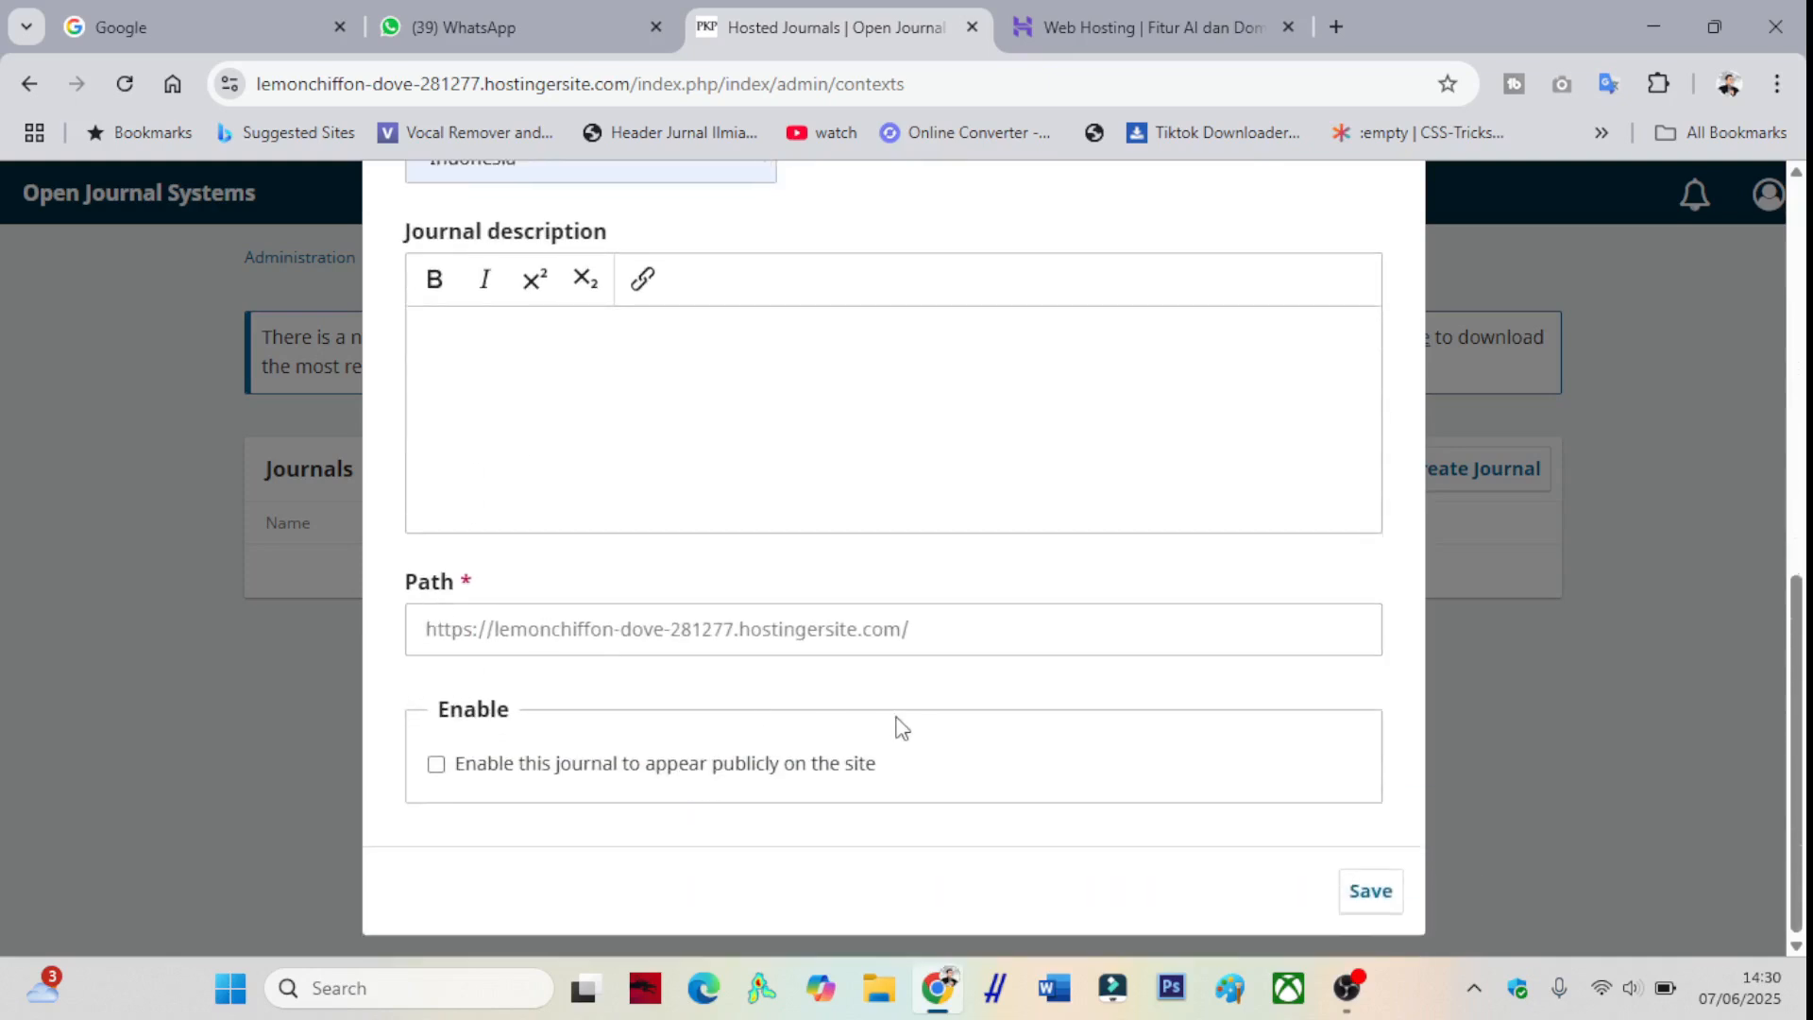
click(944, 633)
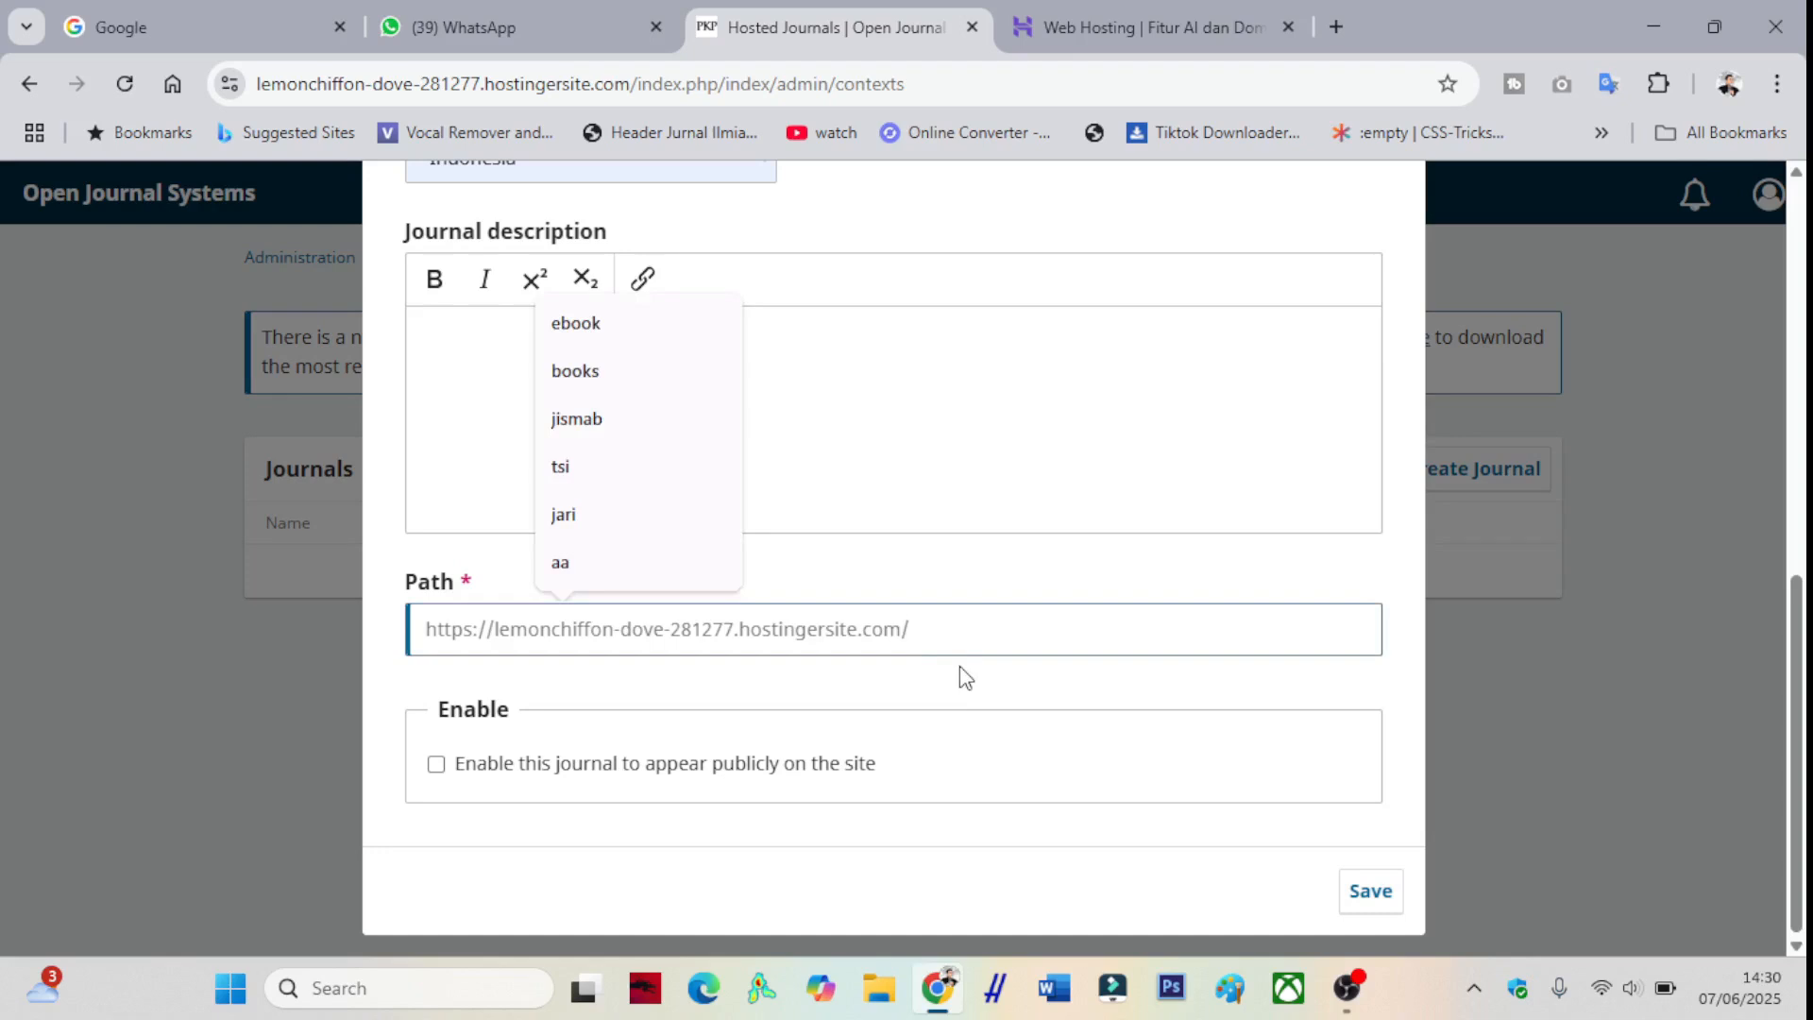
text(jikom)
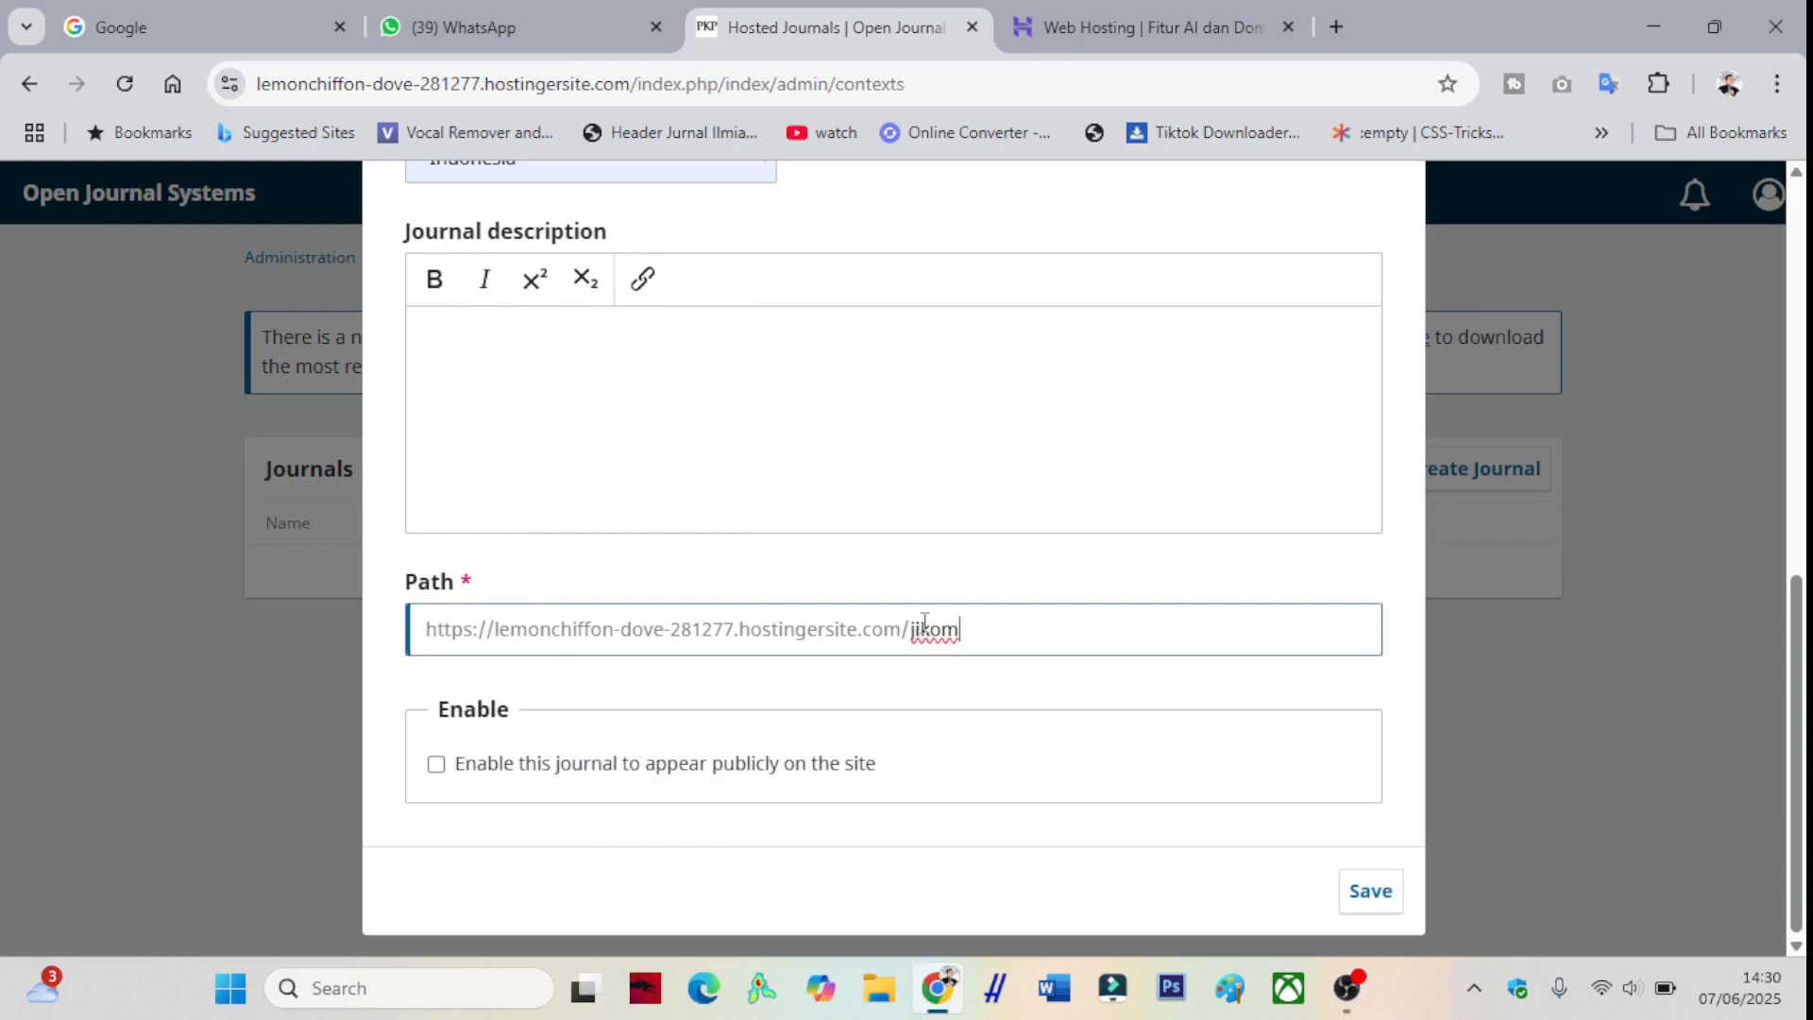
drag(975, 631, 911, 635)
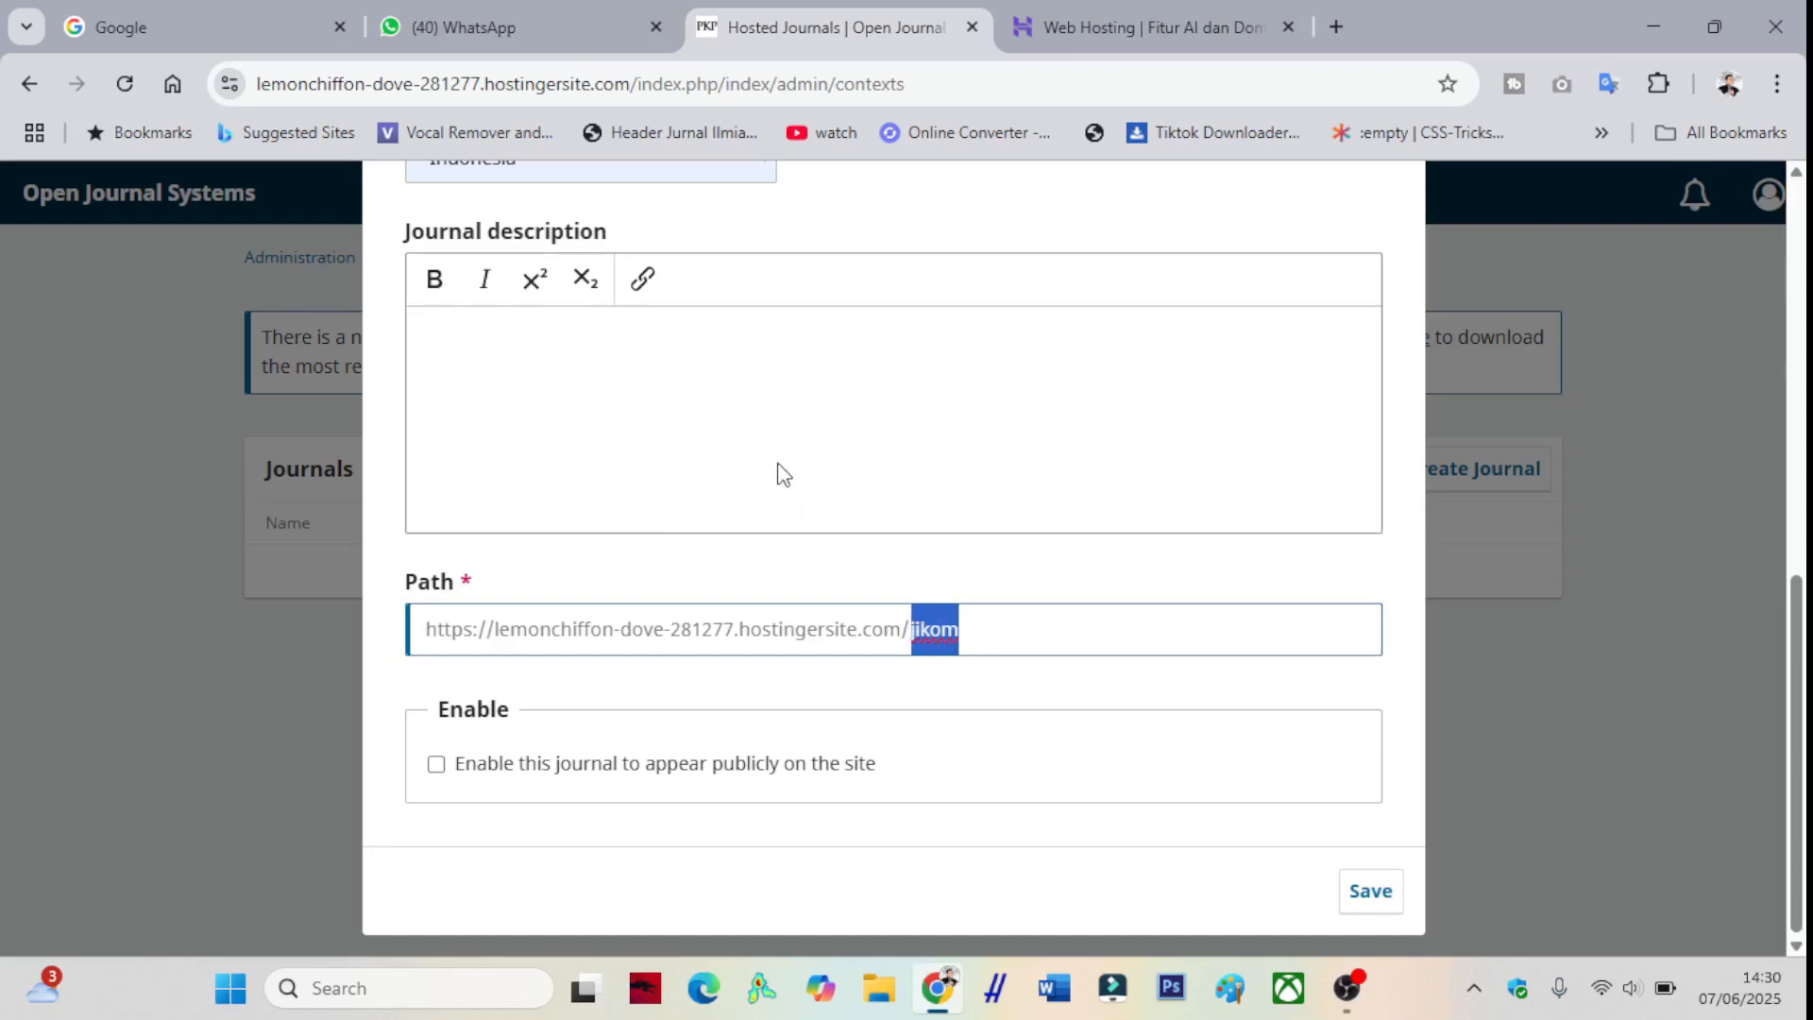
click(436, 765)
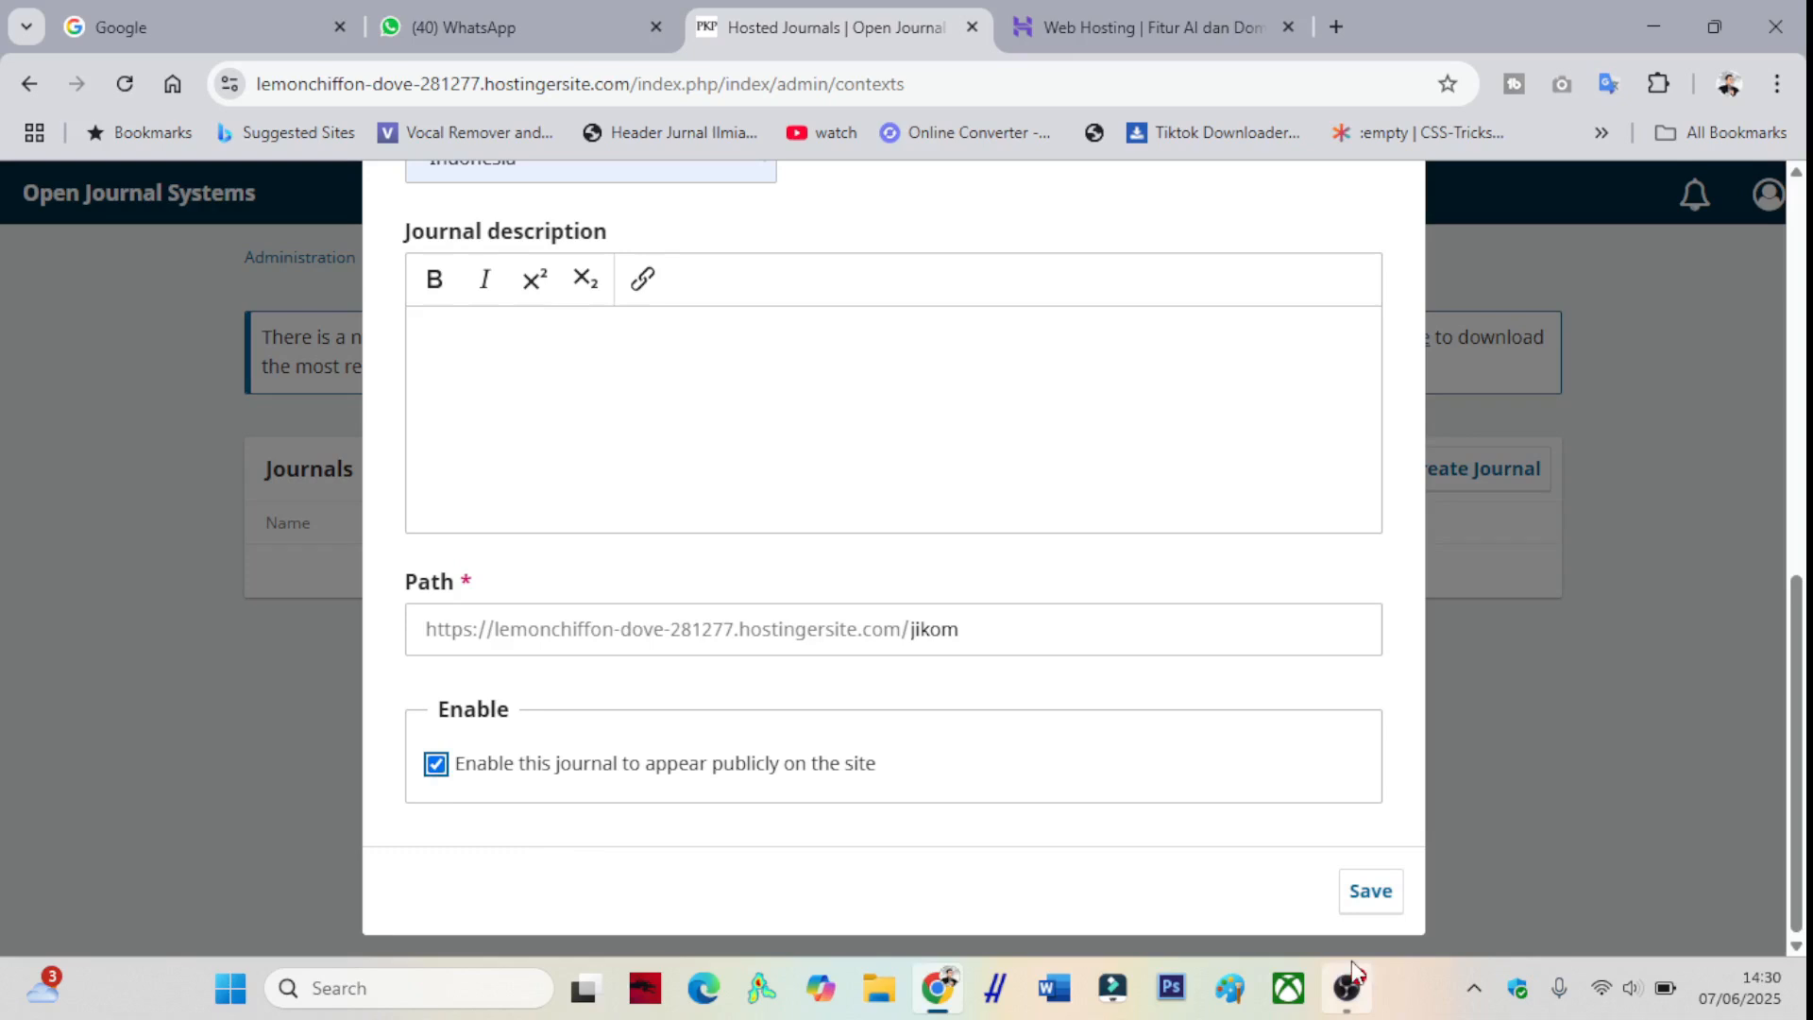
click(1355, 908)
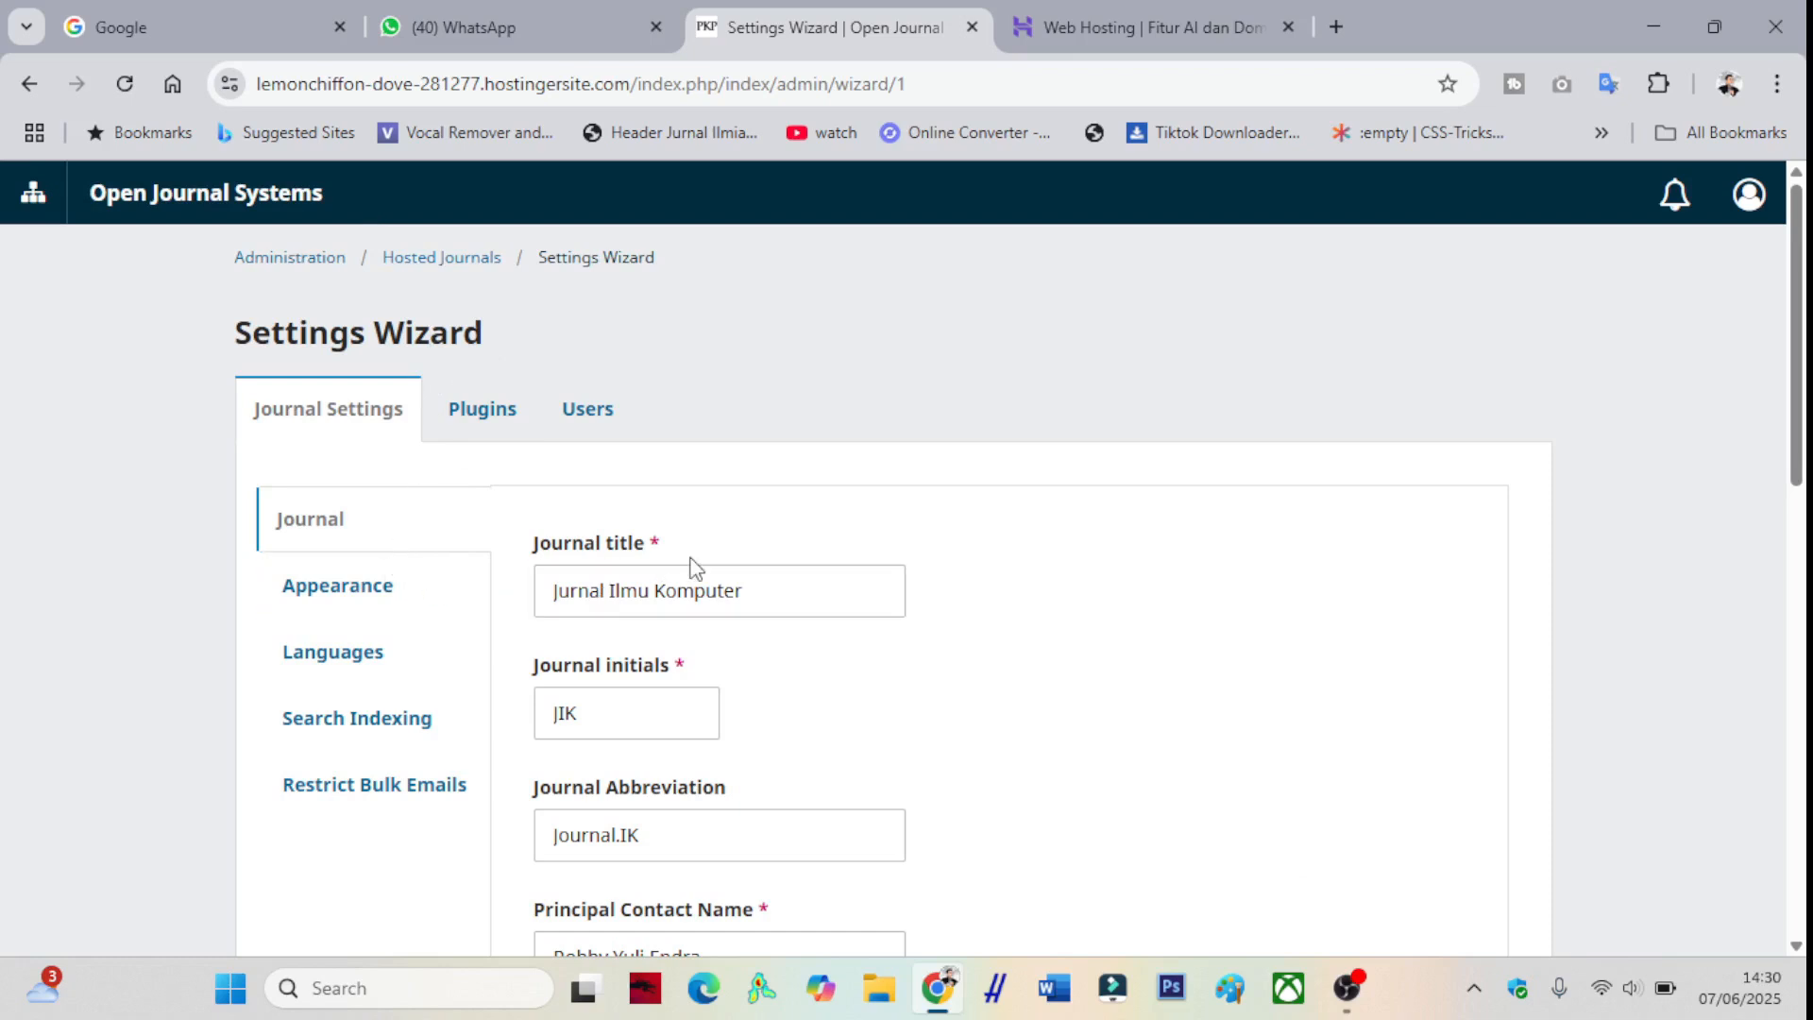
- Browse the Settings Wizard's Appearance, Languages, Search Indexing and Restrict Bulk Emails sections
scroll(745, 603, down, 5)
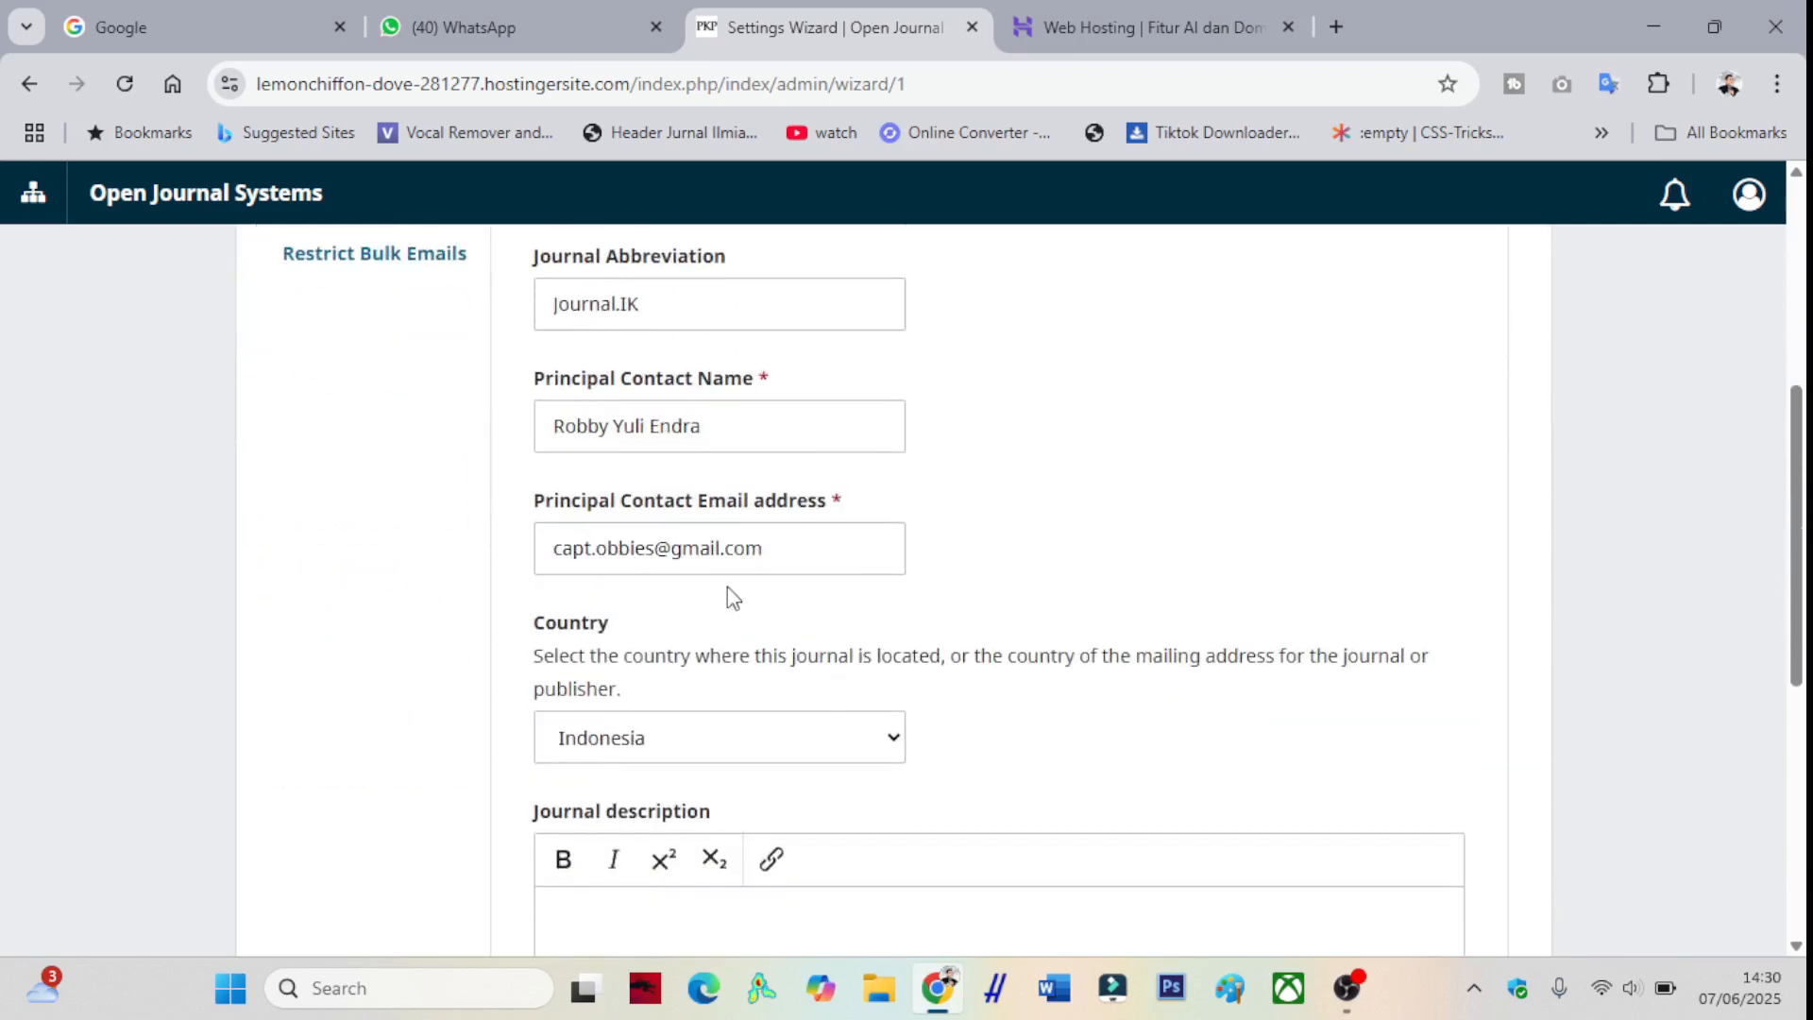
scroll(727, 586, down, 6)
scroll(727, 581, up, 6)
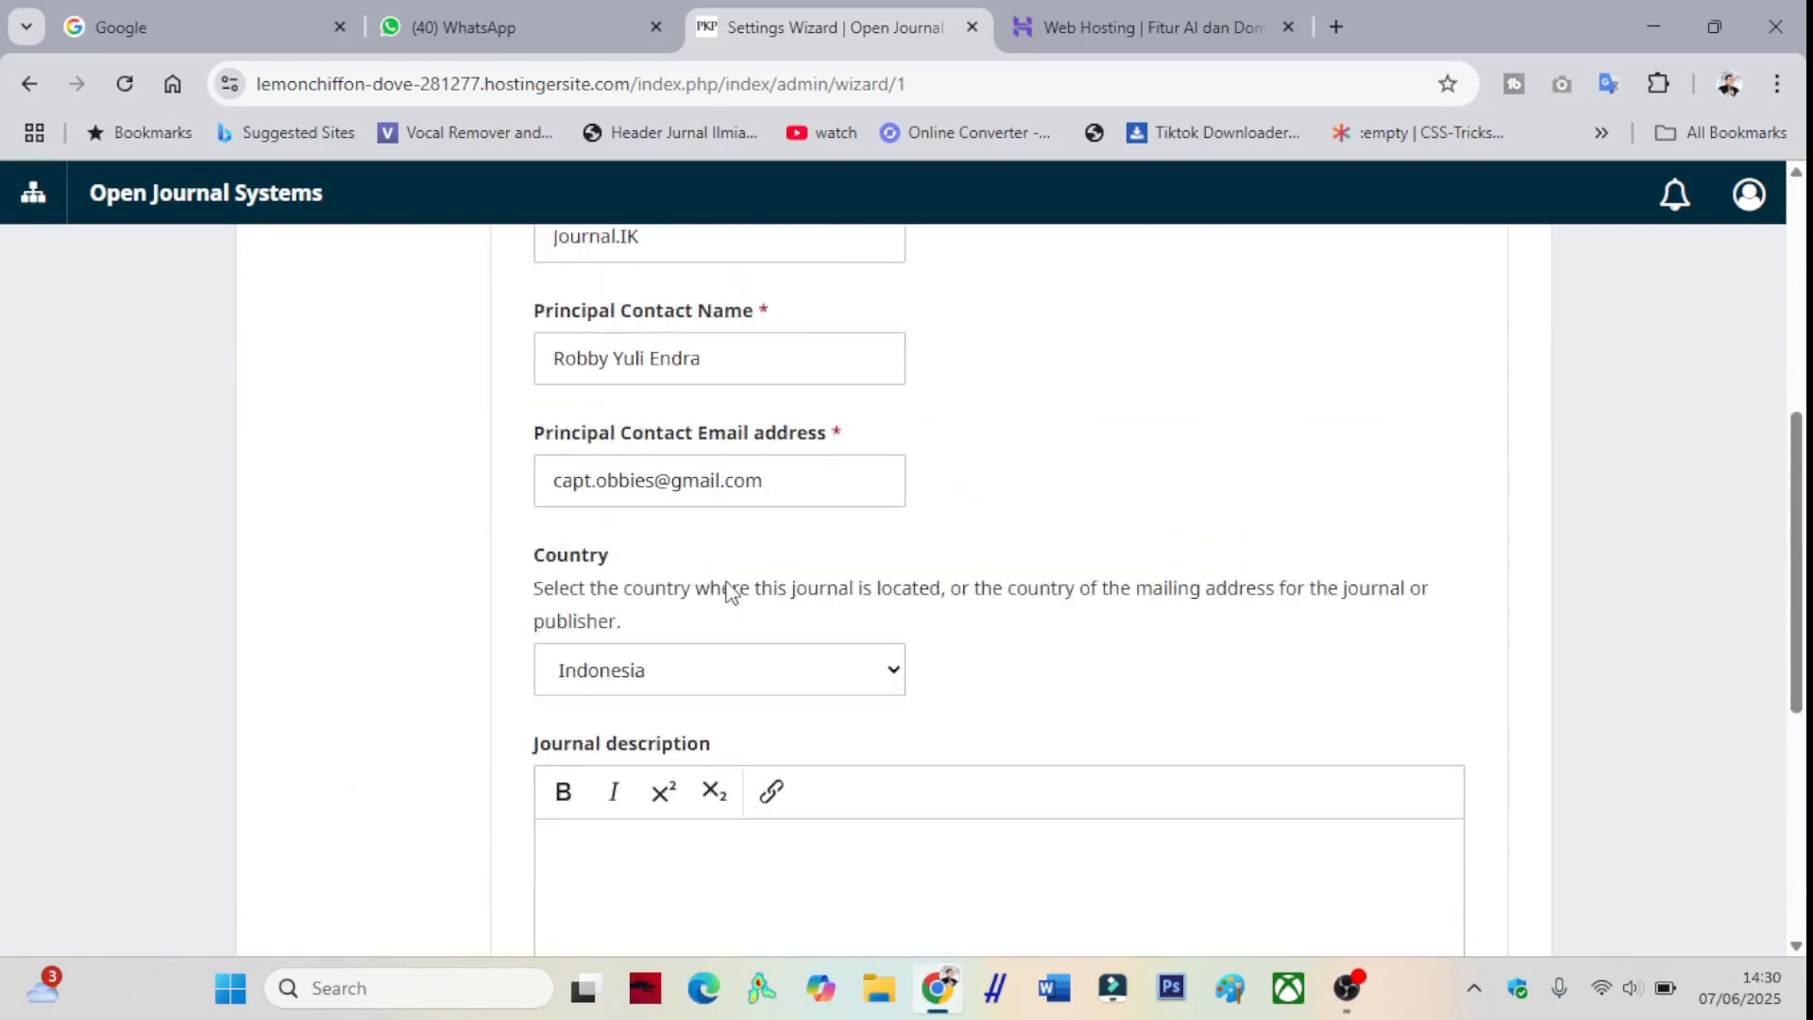
scroll(727, 590, up, 3)
click(368, 469)
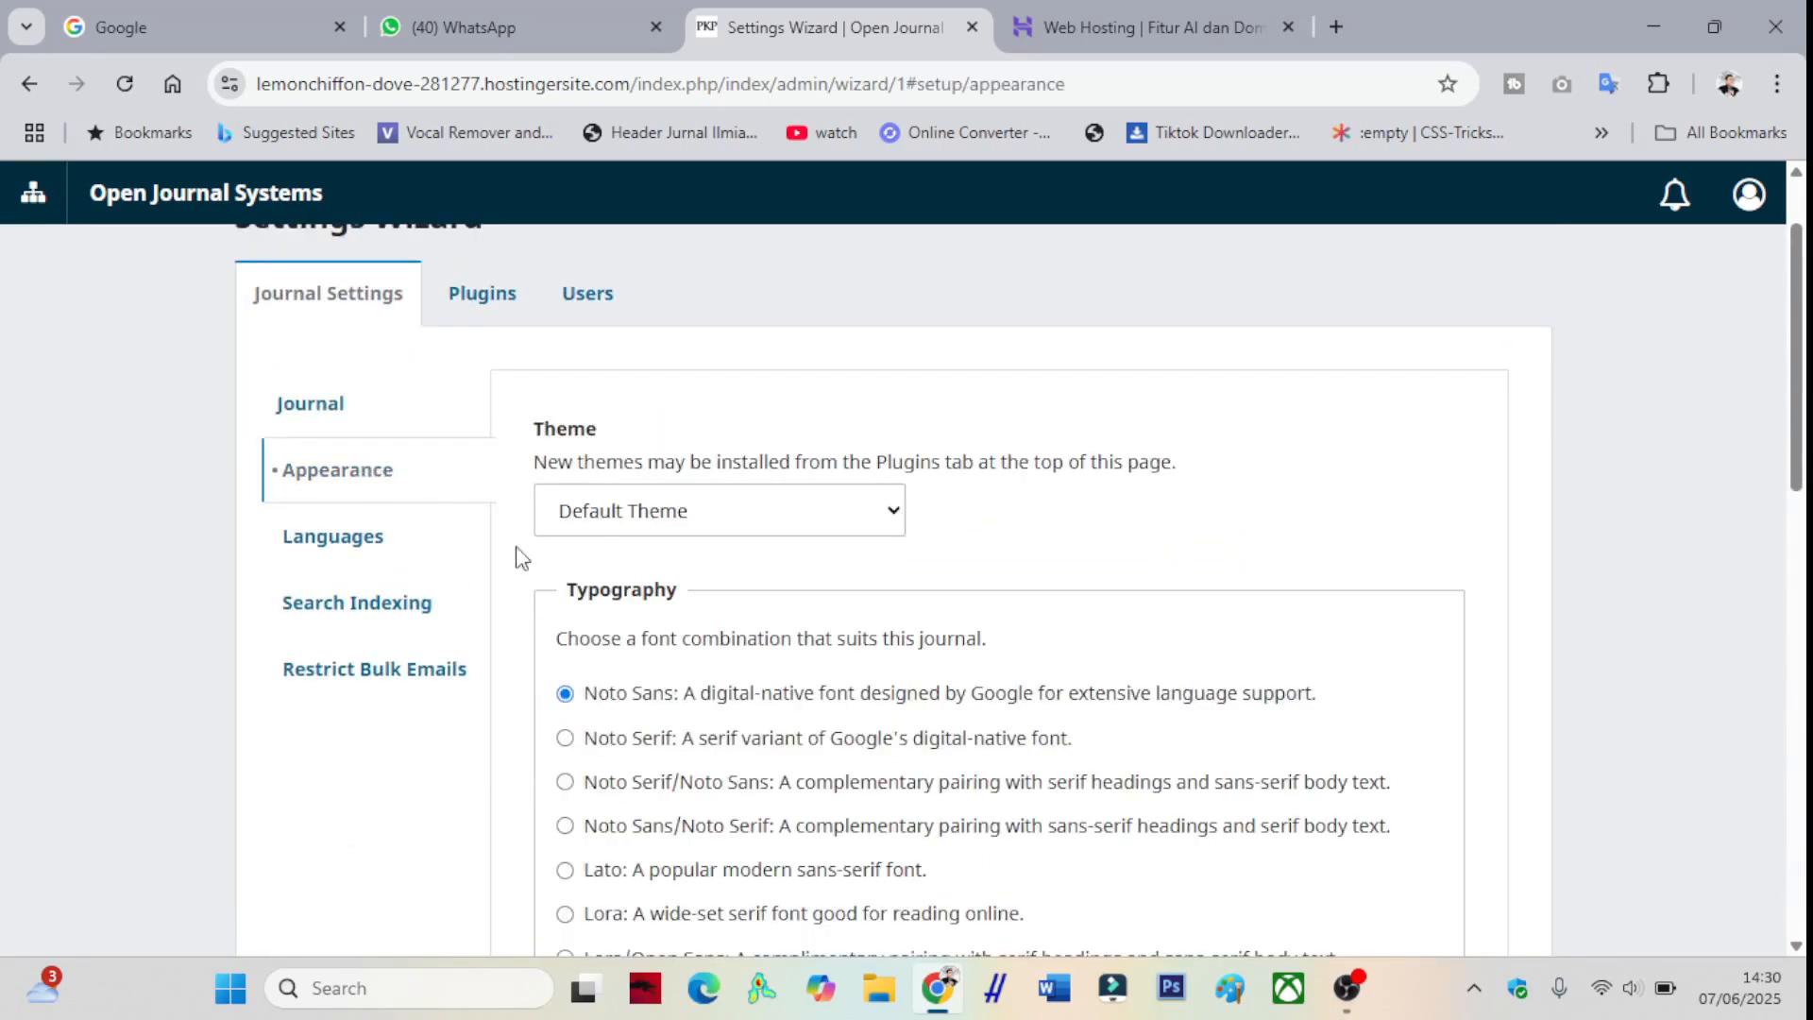
scroll(595, 505, down, 1)
scroll(567, 501, up, 1)
click(394, 520)
click(387, 718)
click(382, 793)
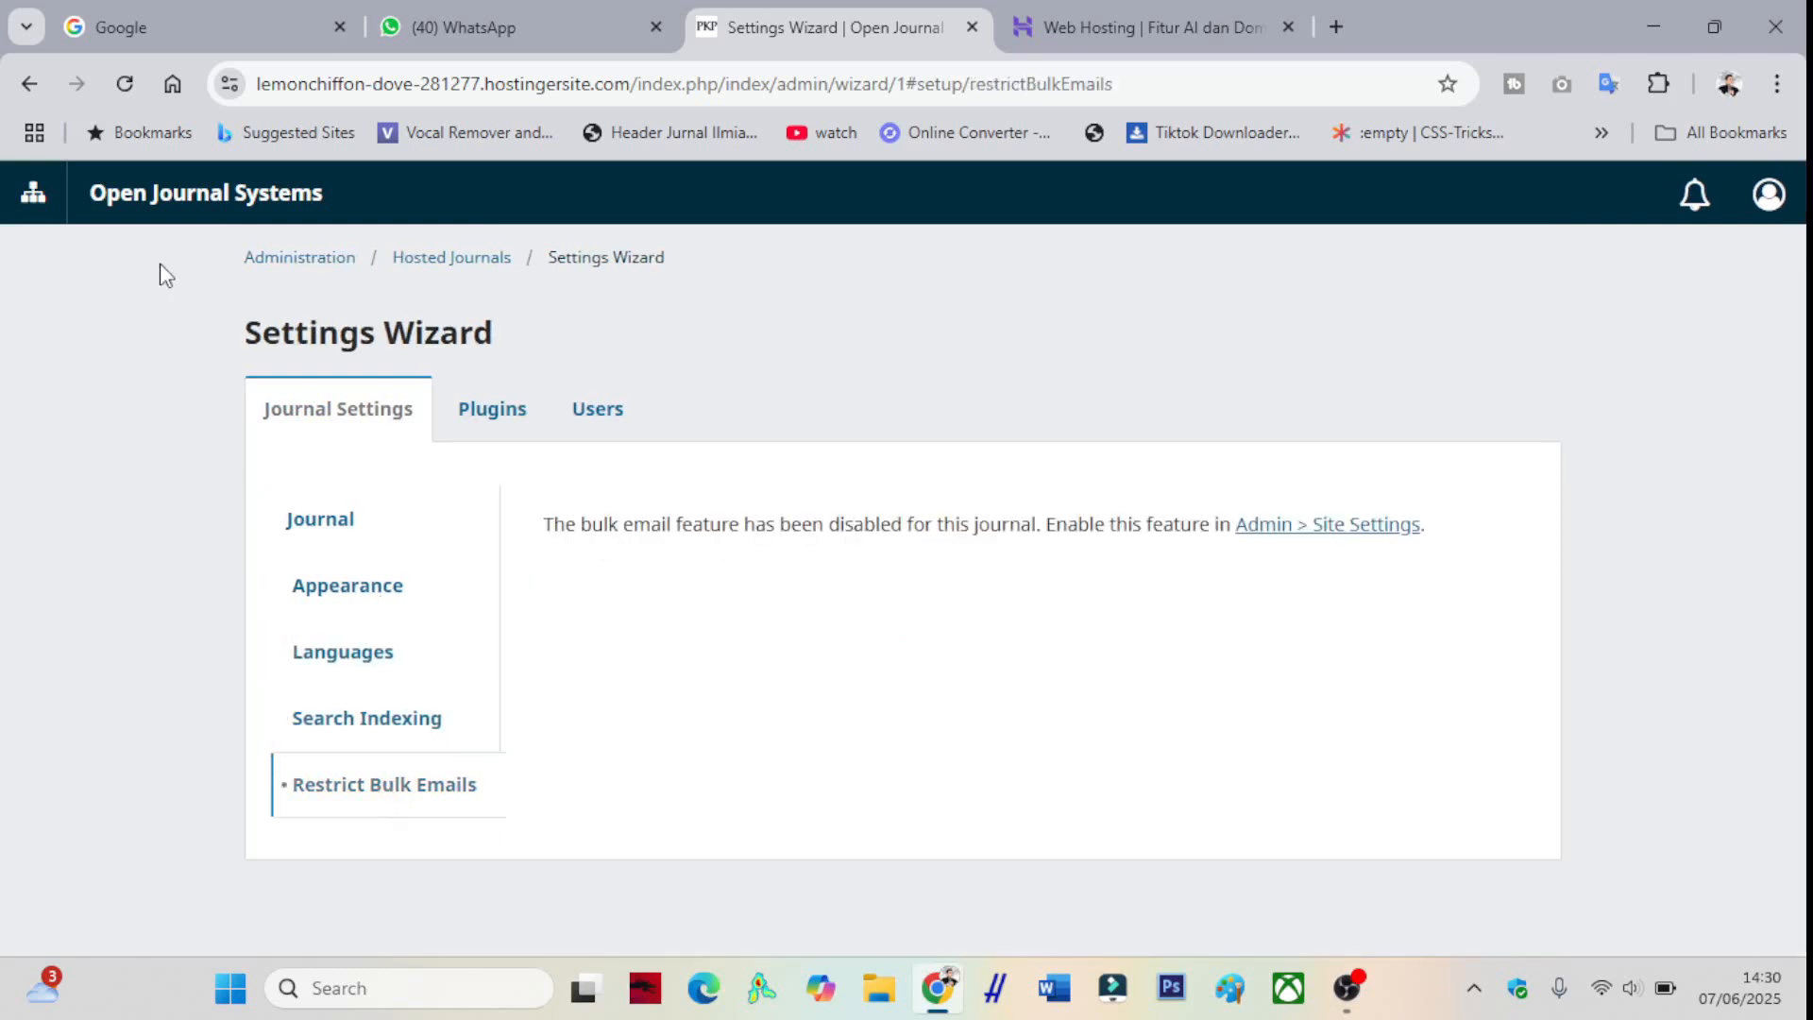
- Open the Jurnal Ilmu Komputer dashboard in a new tab from the sites list
click(33, 191)
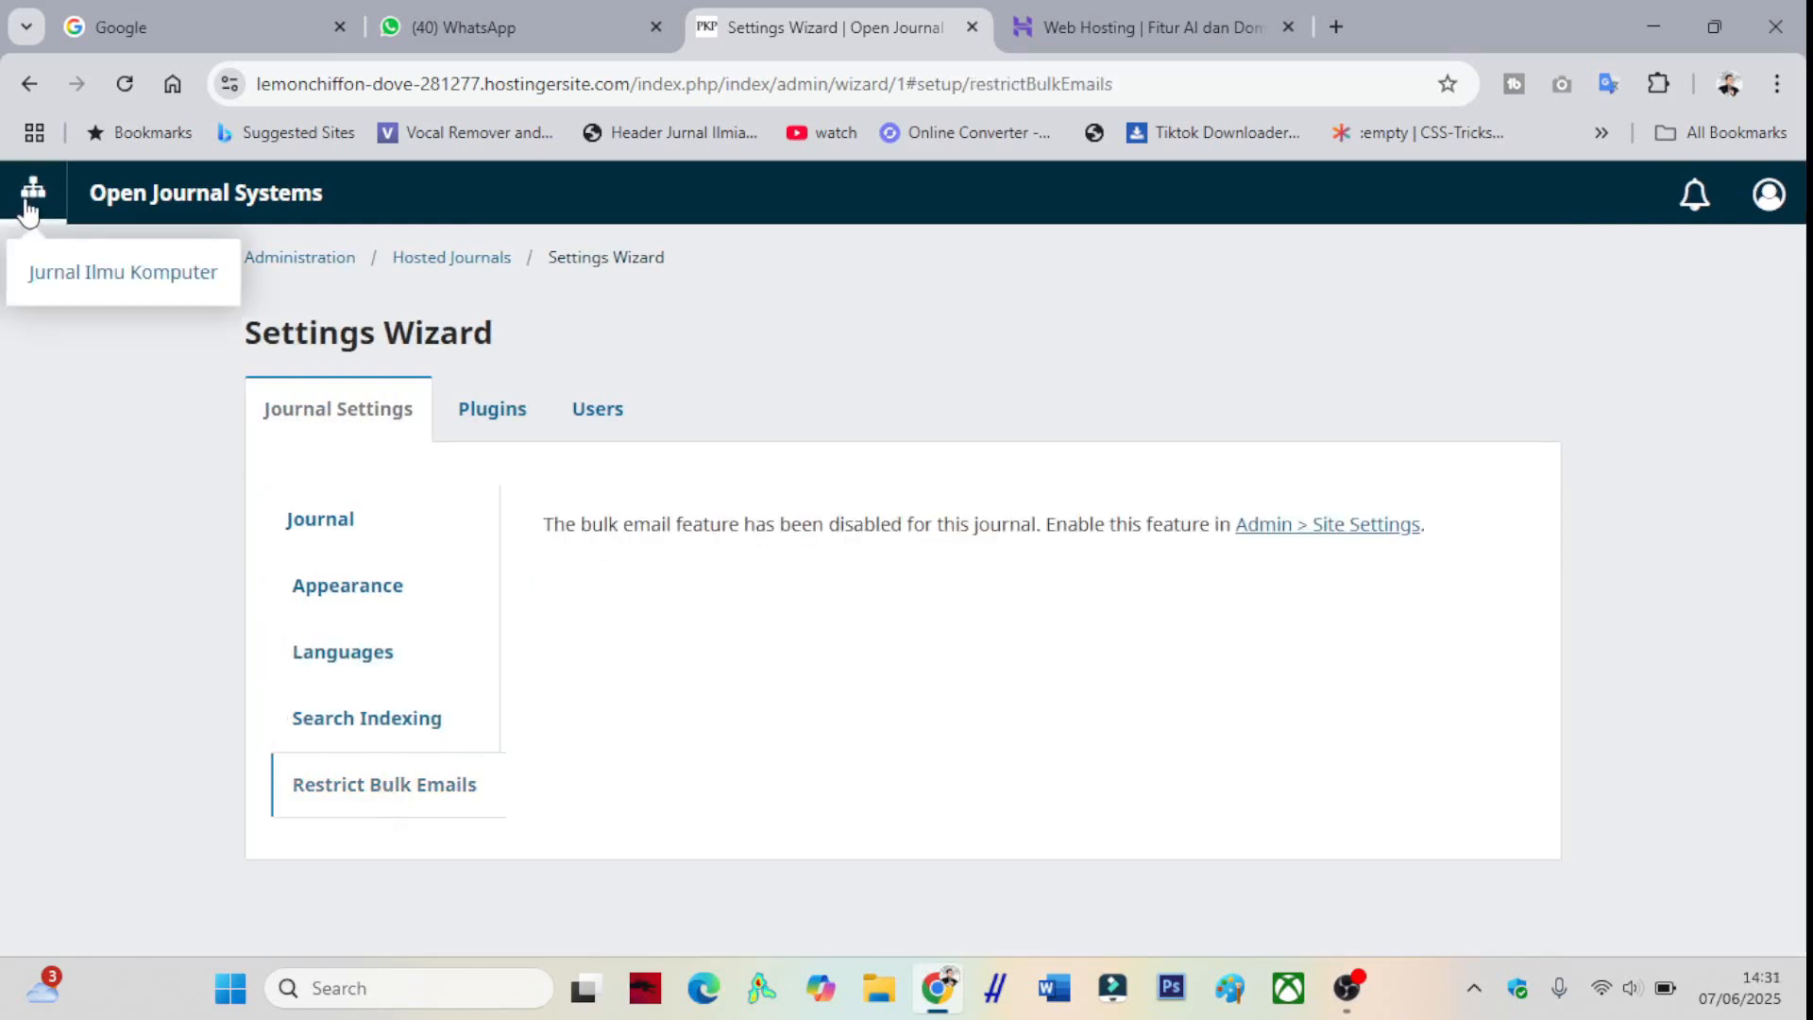
right_click(101, 285)
click(131, 312)
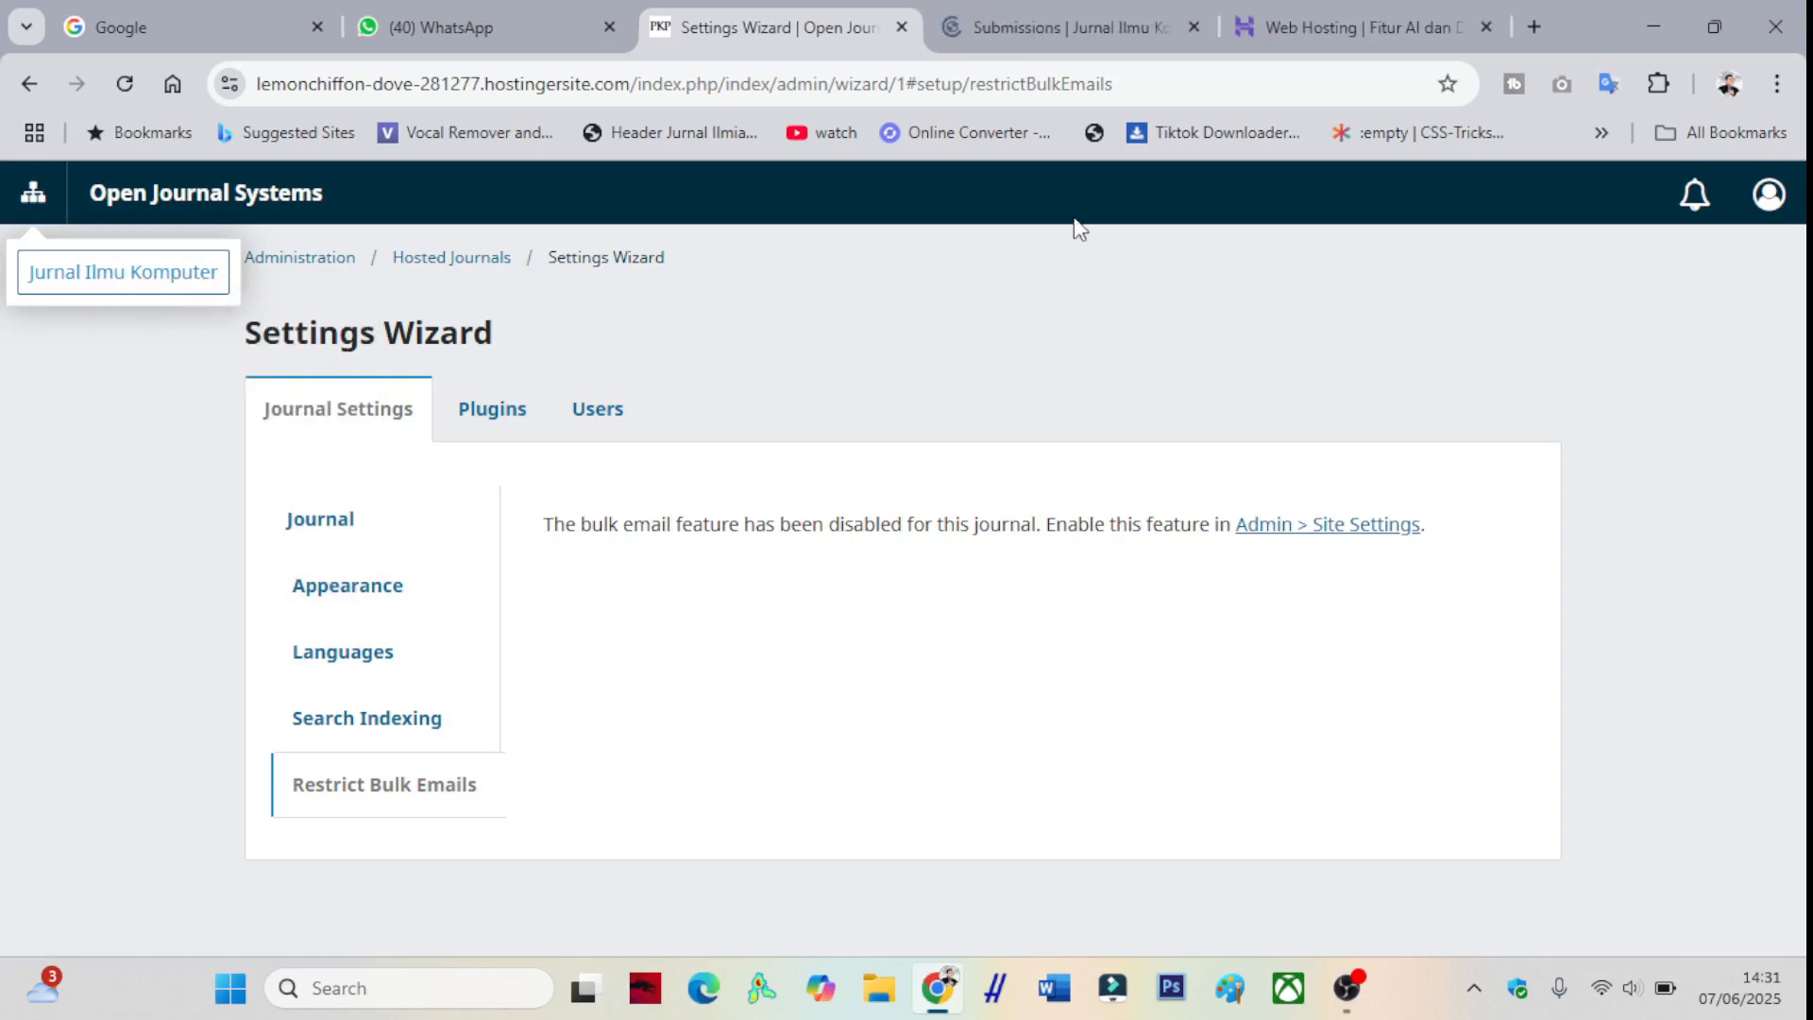
- Open the Jurnal Ilmu Komputer public homepage in a new tab from the Submissions dashboard
click(1039, 38)
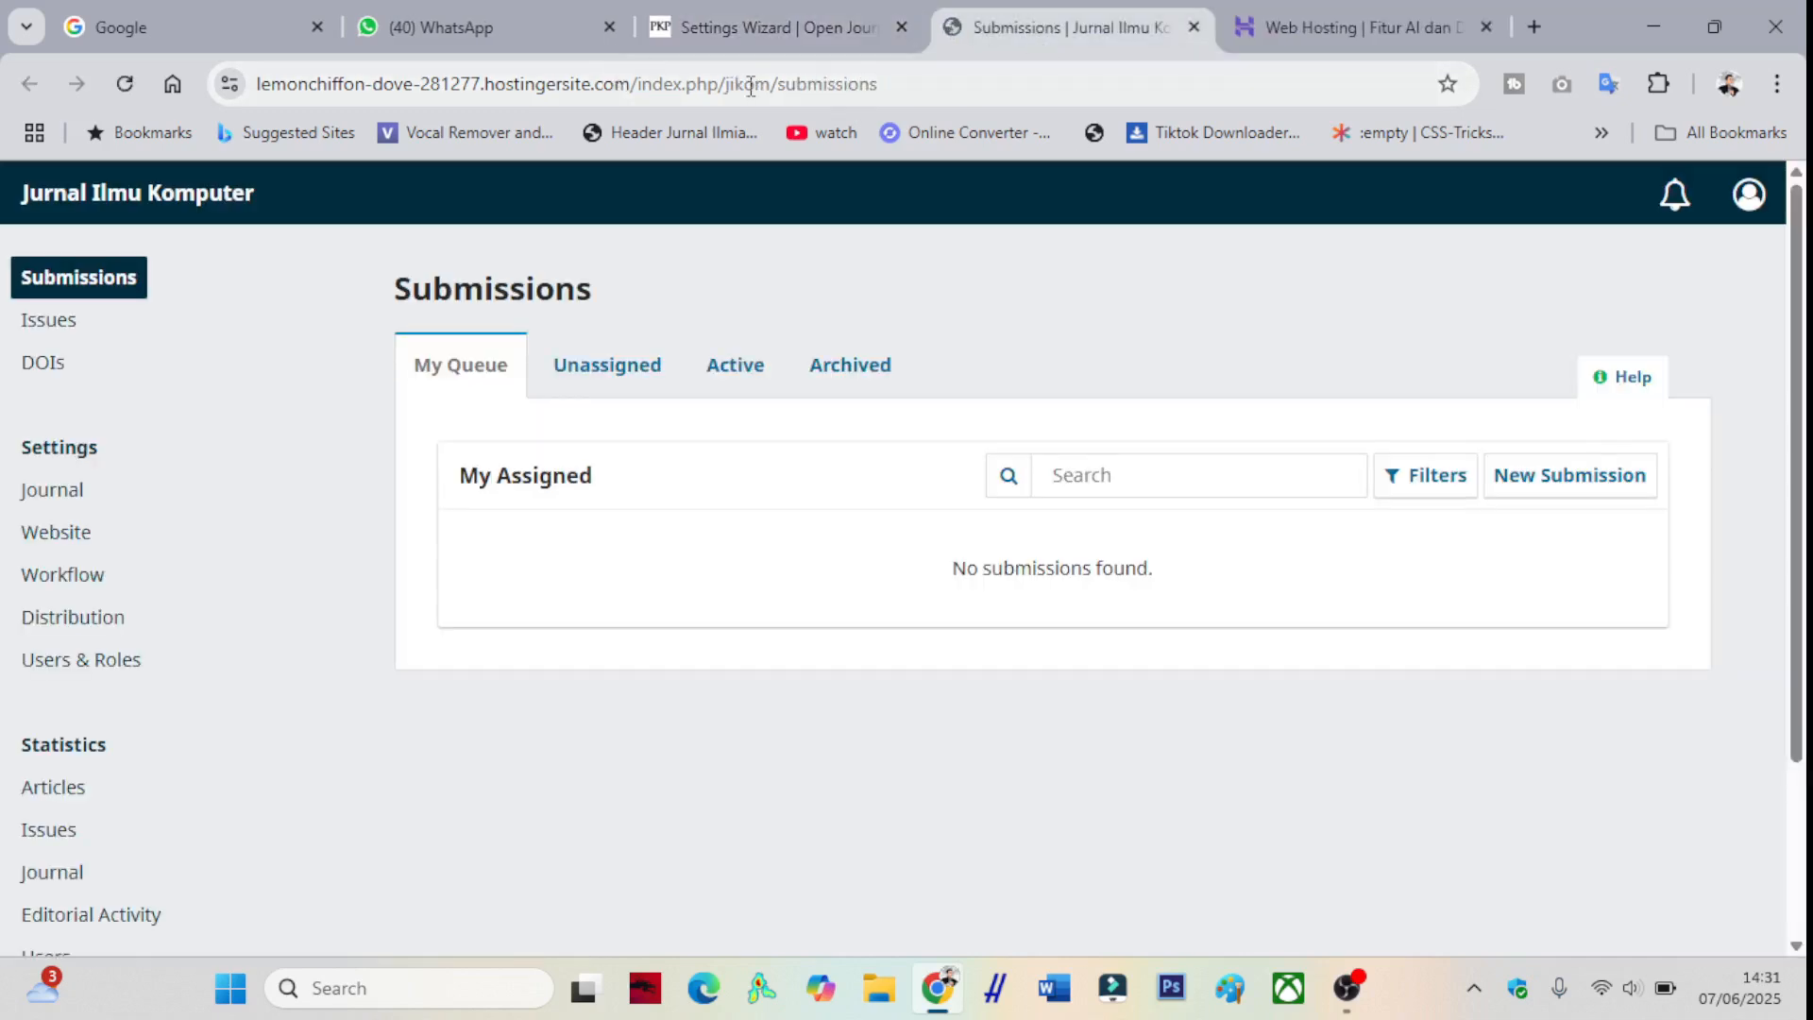
drag(771, 85, 726, 85)
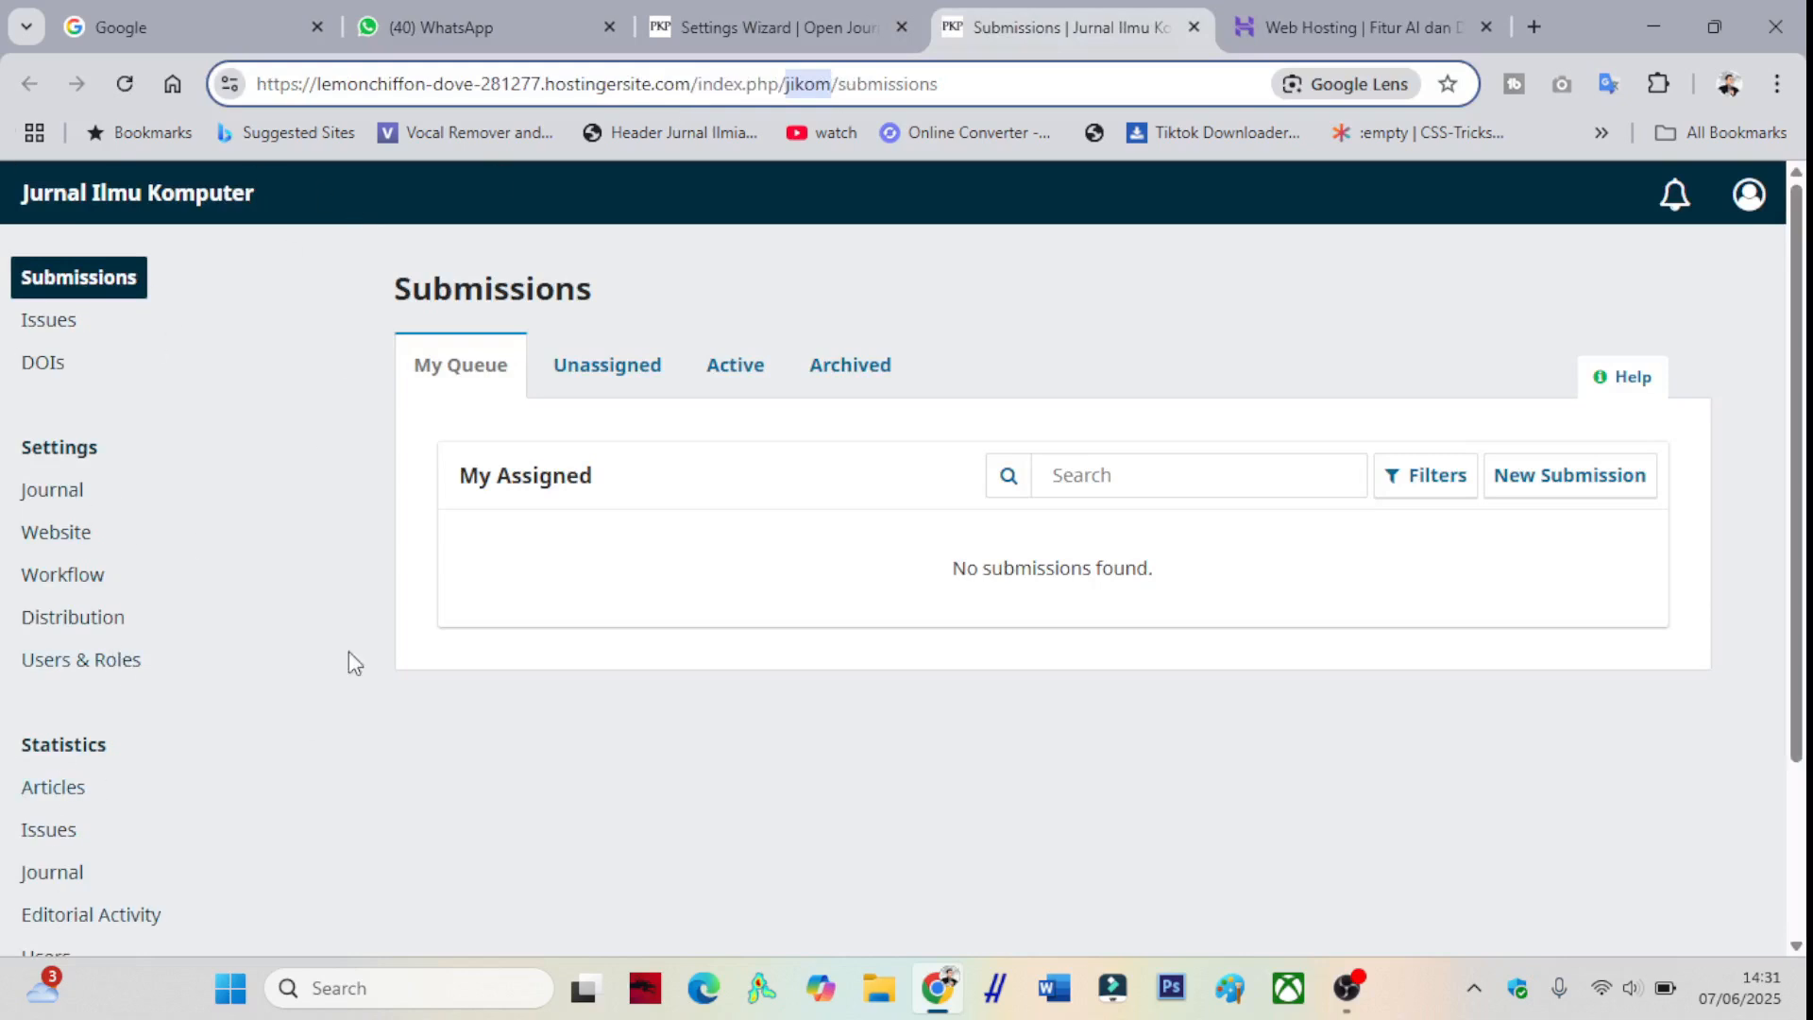
right_click(168, 193)
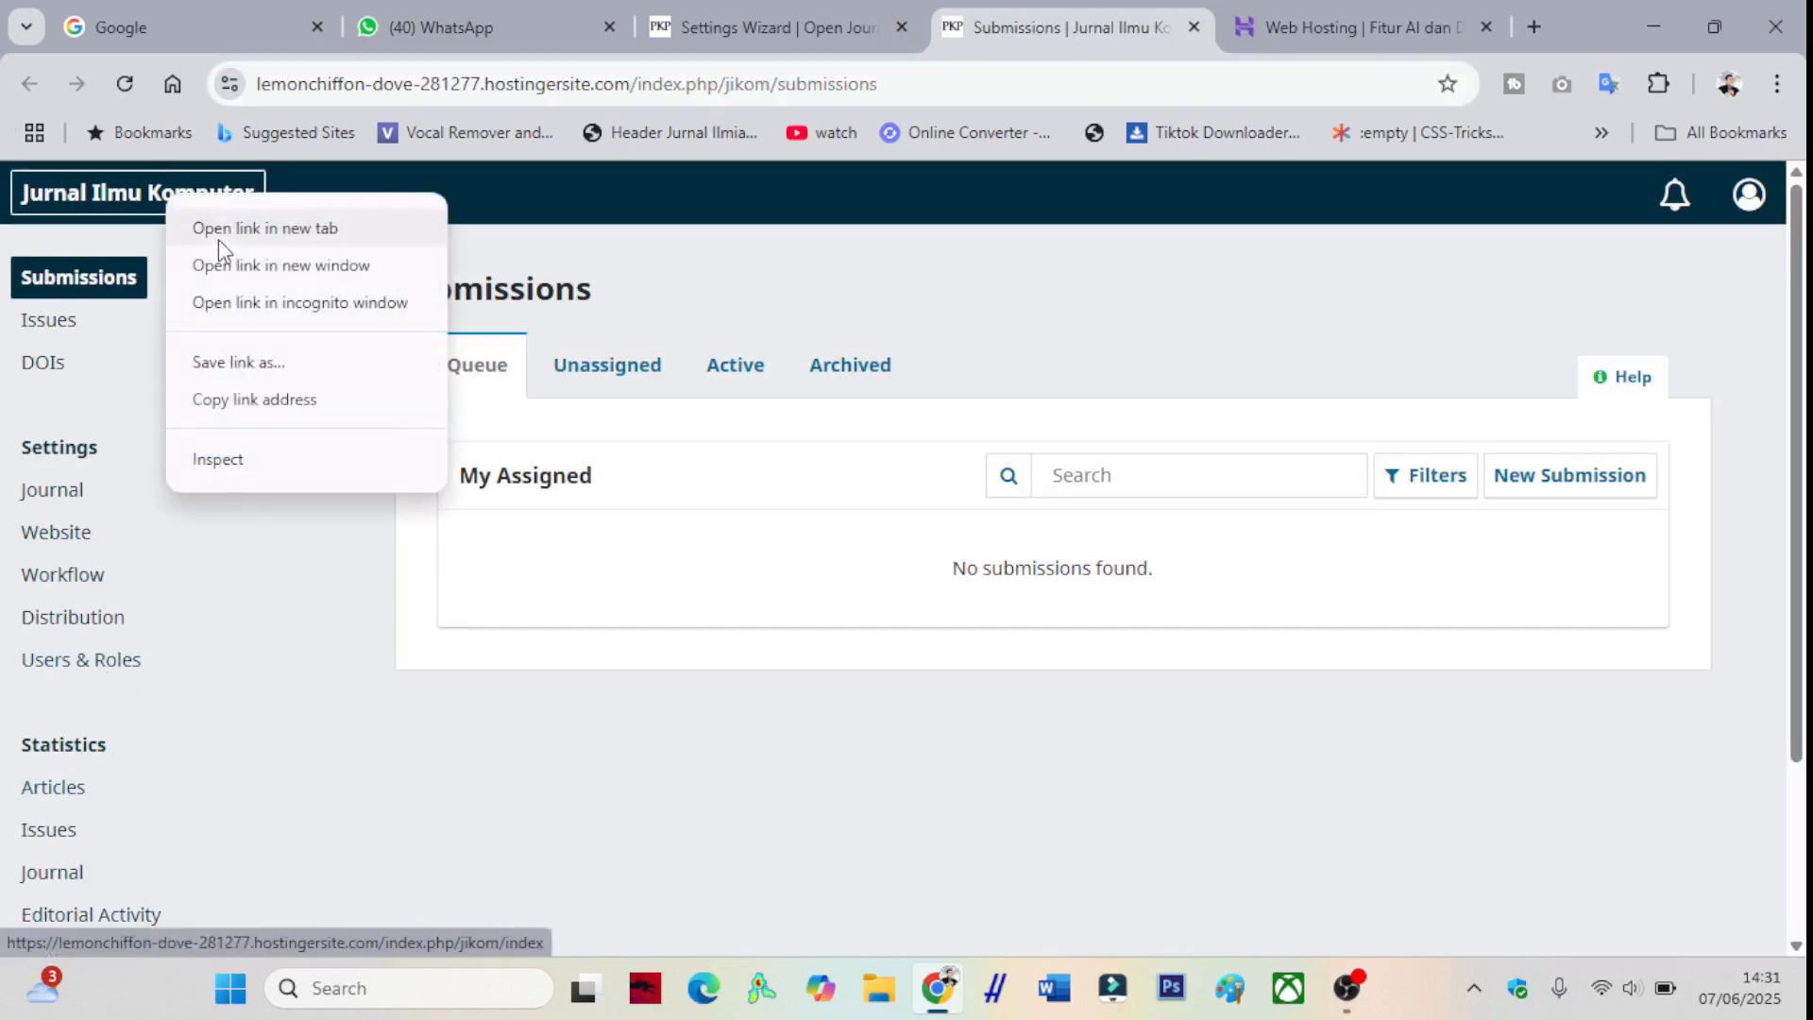
click(218, 236)
click(1084, 27)
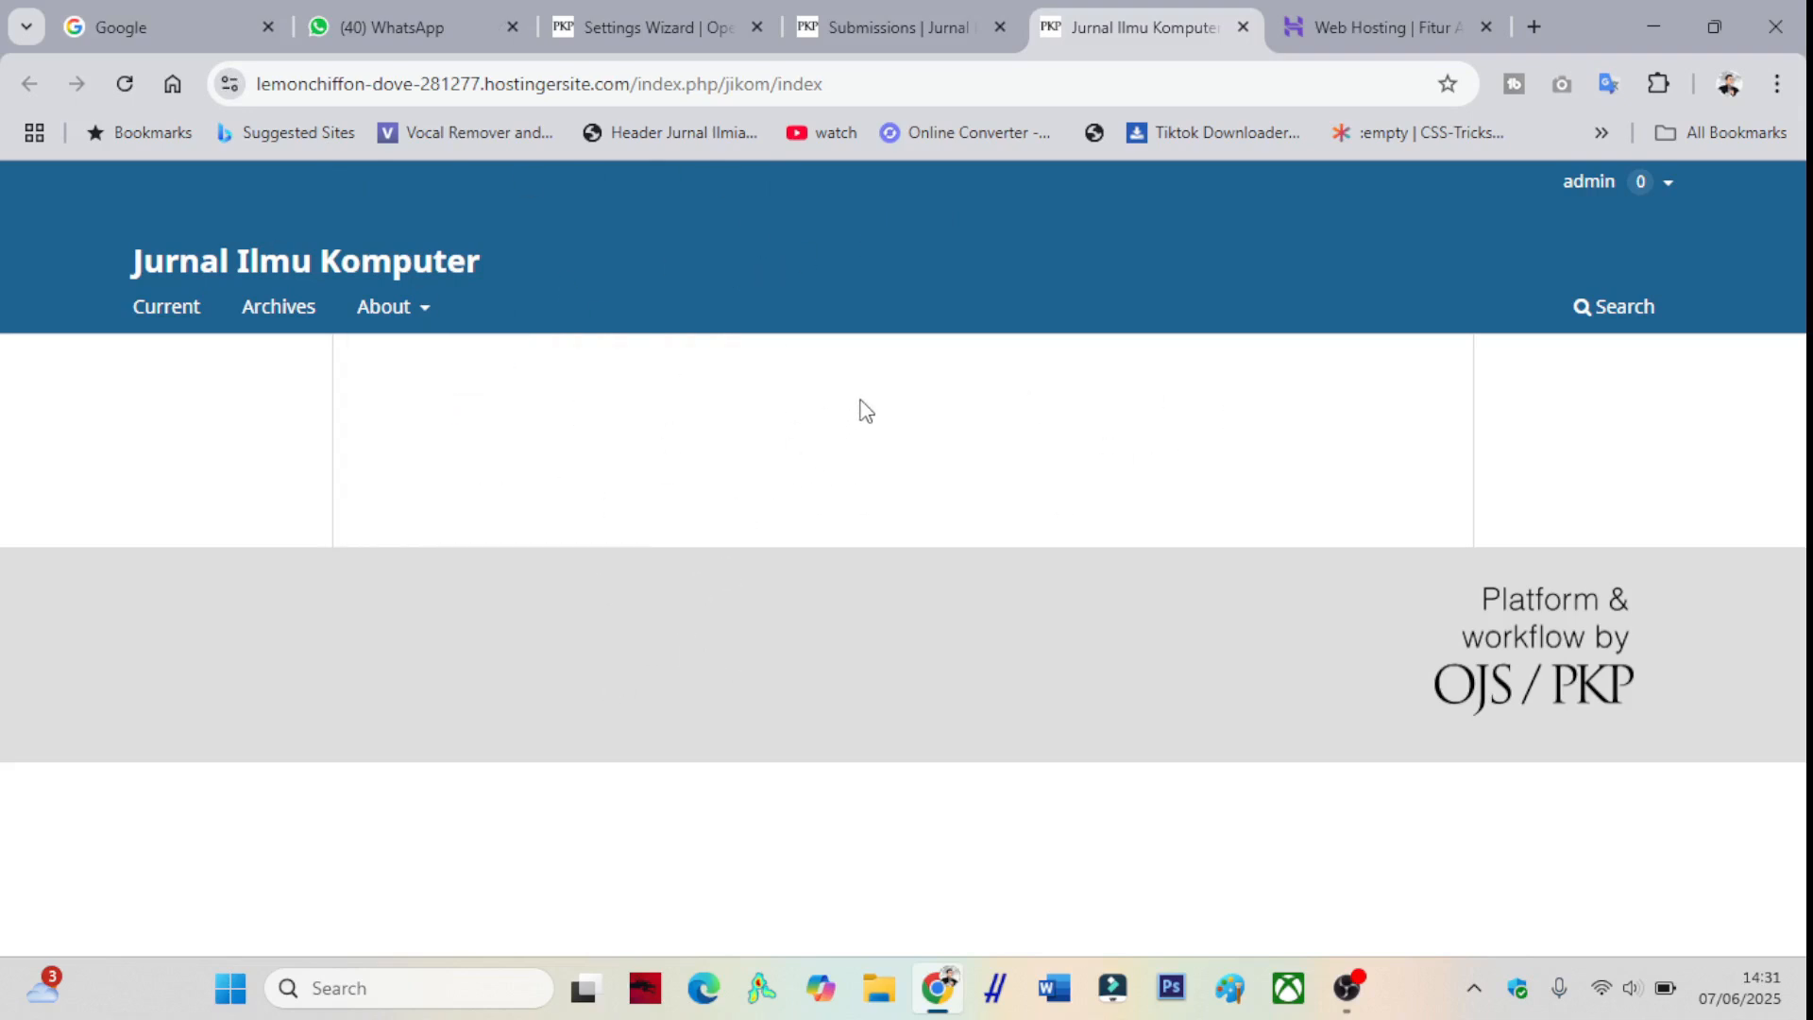
- Compare the homepage and Submissions tabs, then go to the journal's Website Settings
click(812, 36)
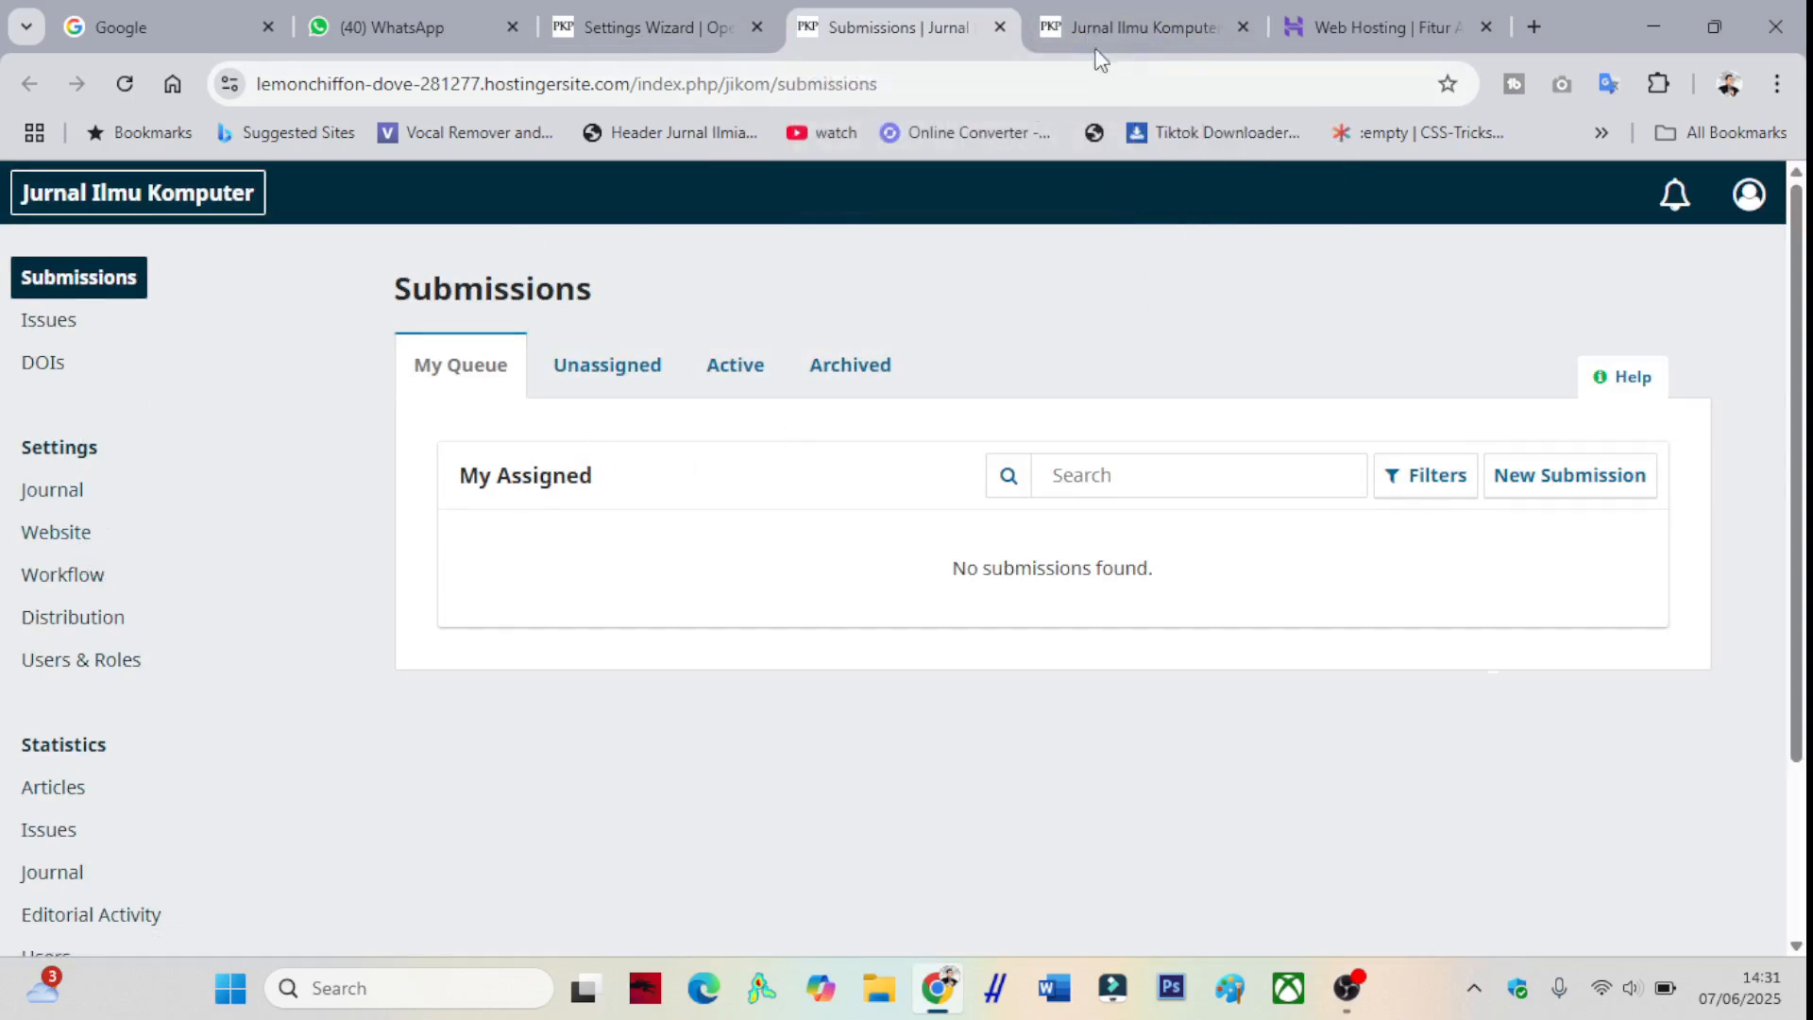
click(1048, 34)
click(853, 20)
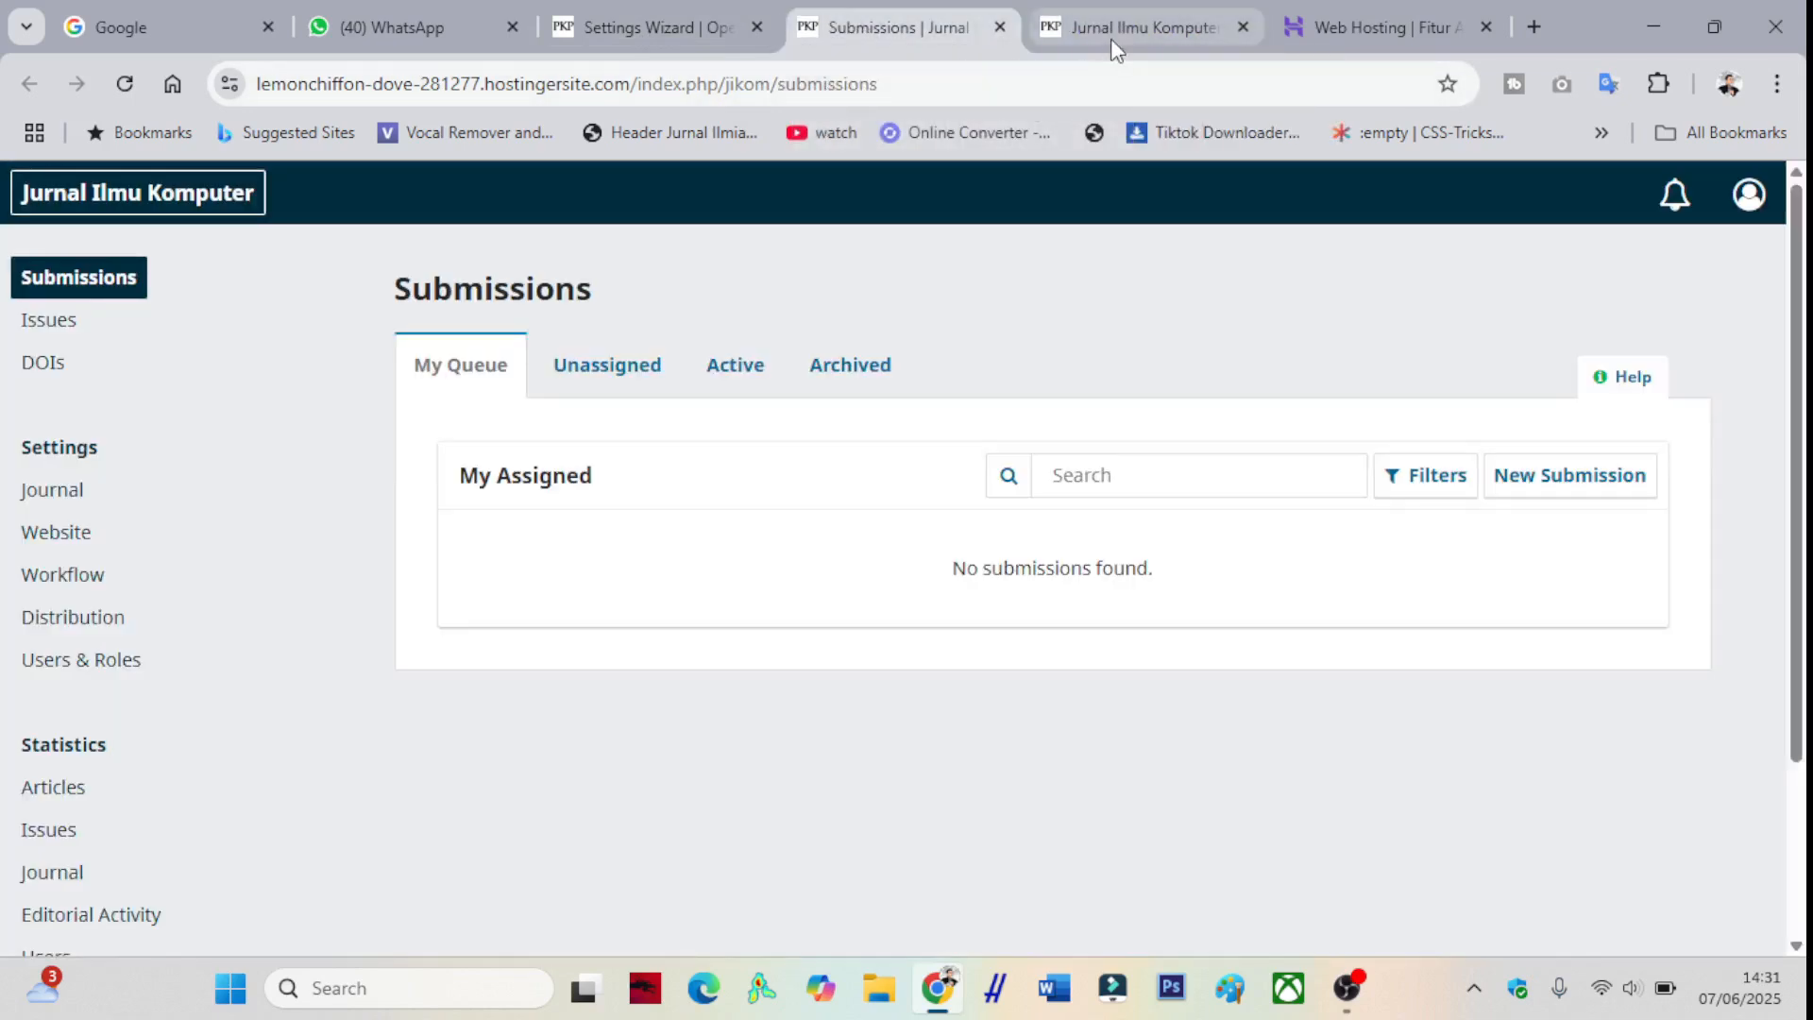
click(1110, 38)
click(846, 38)
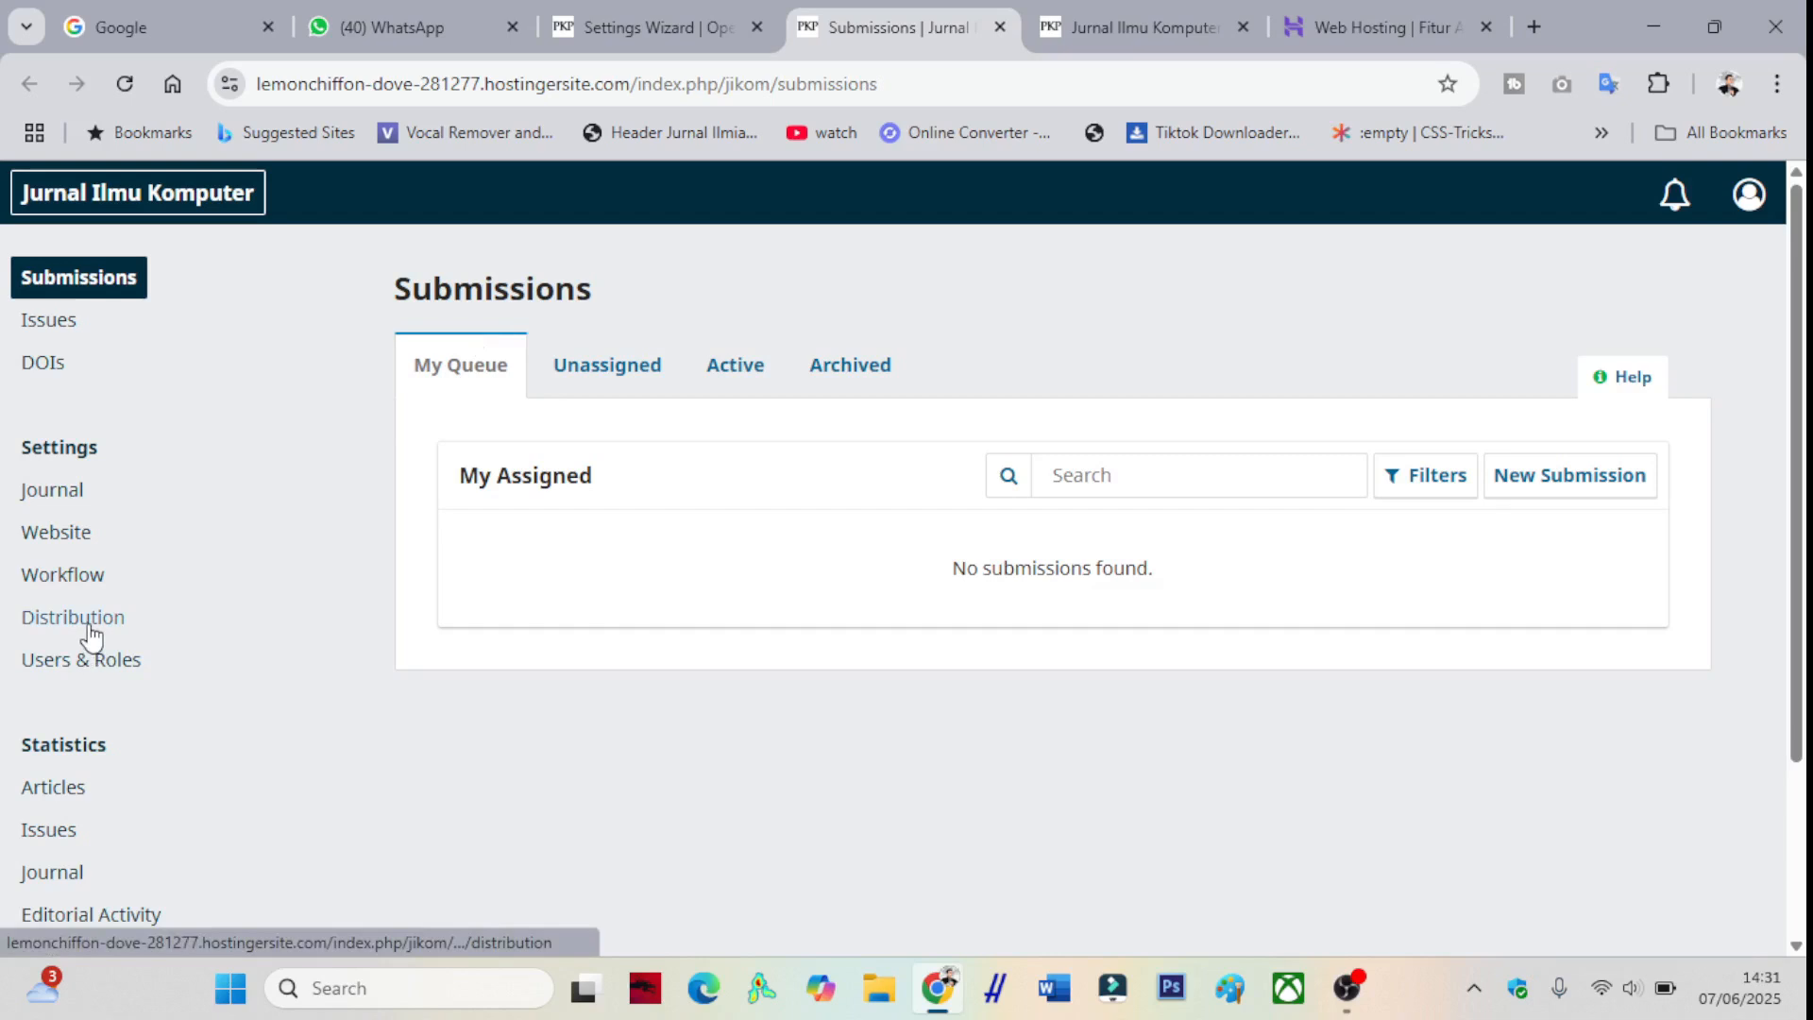
click(81, 535)
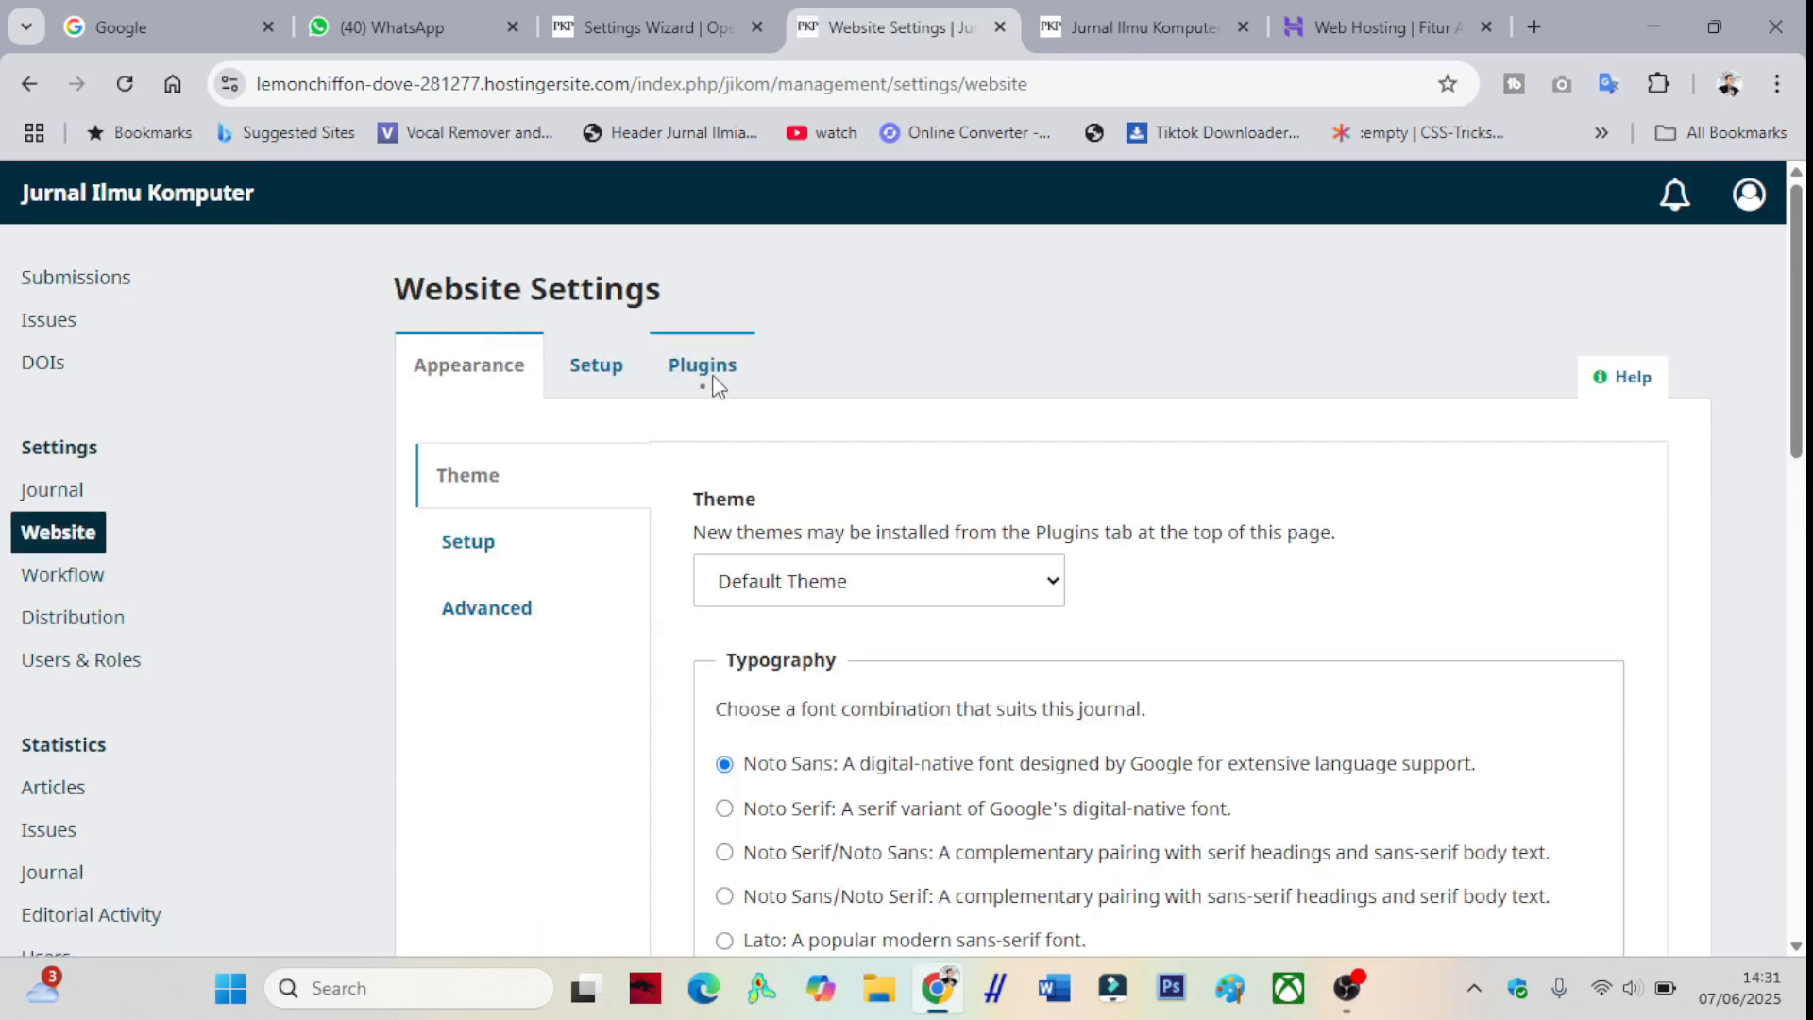
- In the installed plugins list, enable the "Make a Submission" Block plugin
click(717, 387)
scroll(727, 441, down, 1)
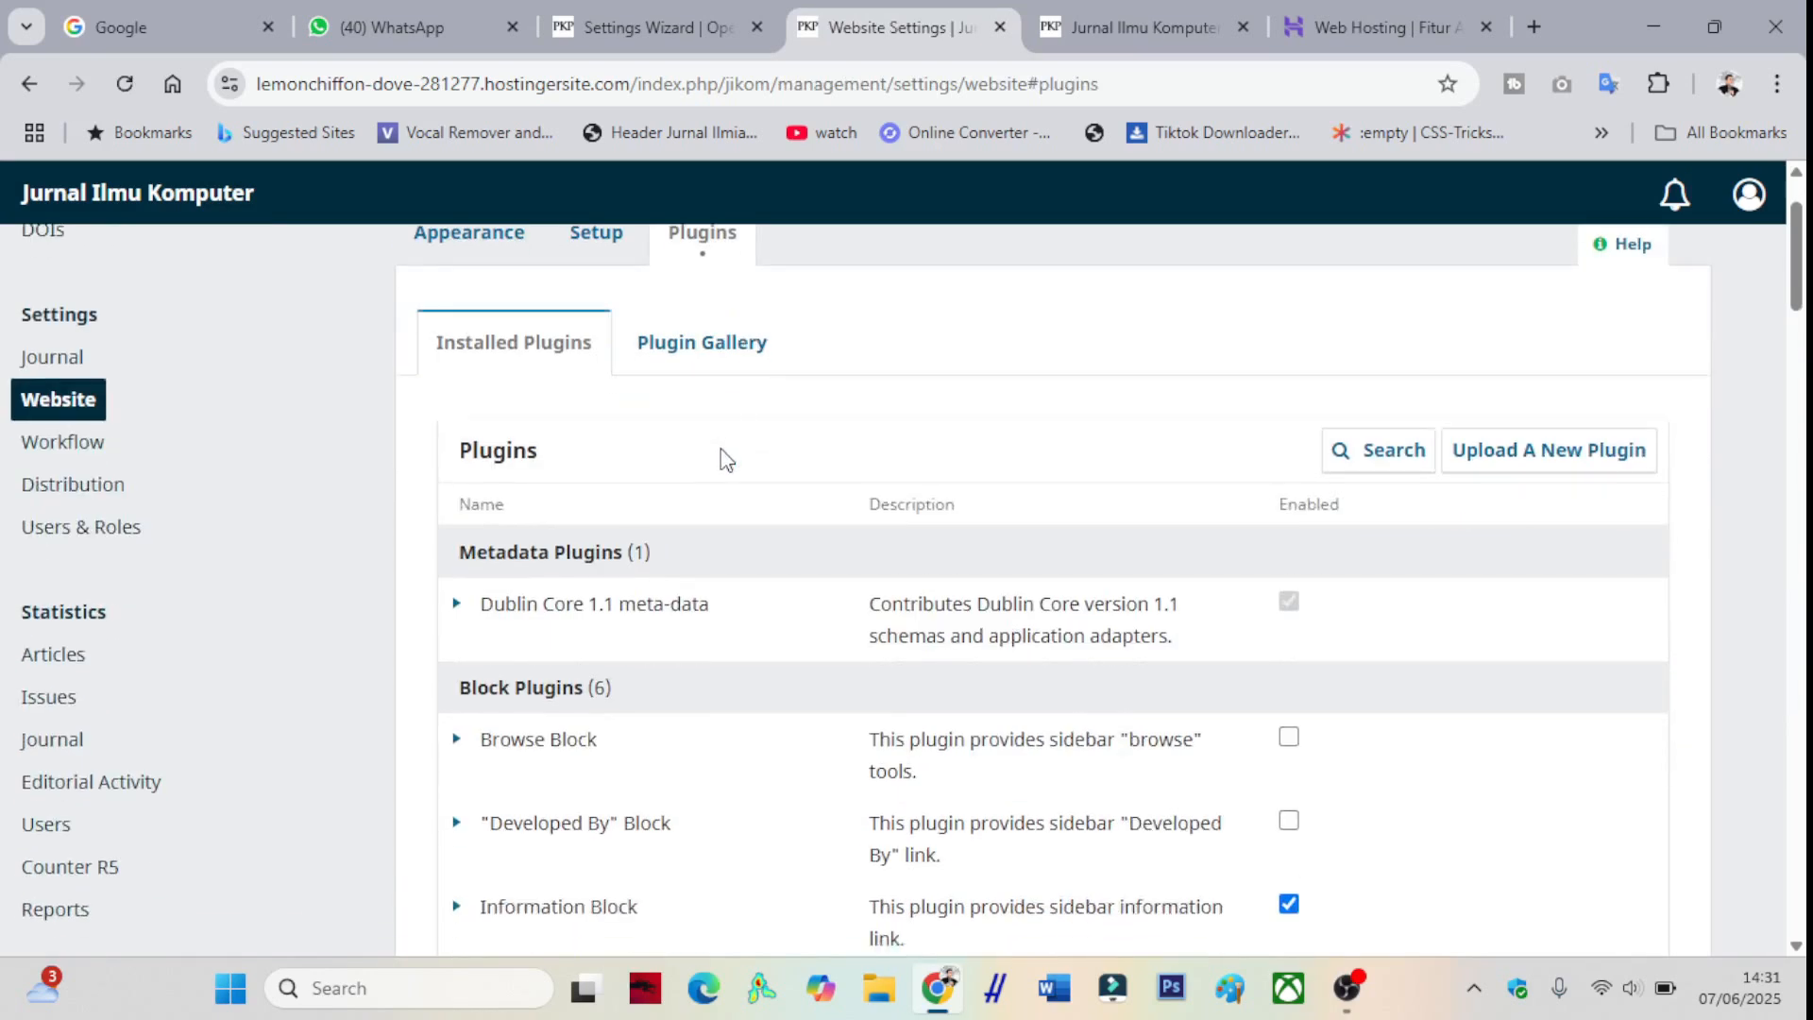
scroll(718, 469, down, 1)
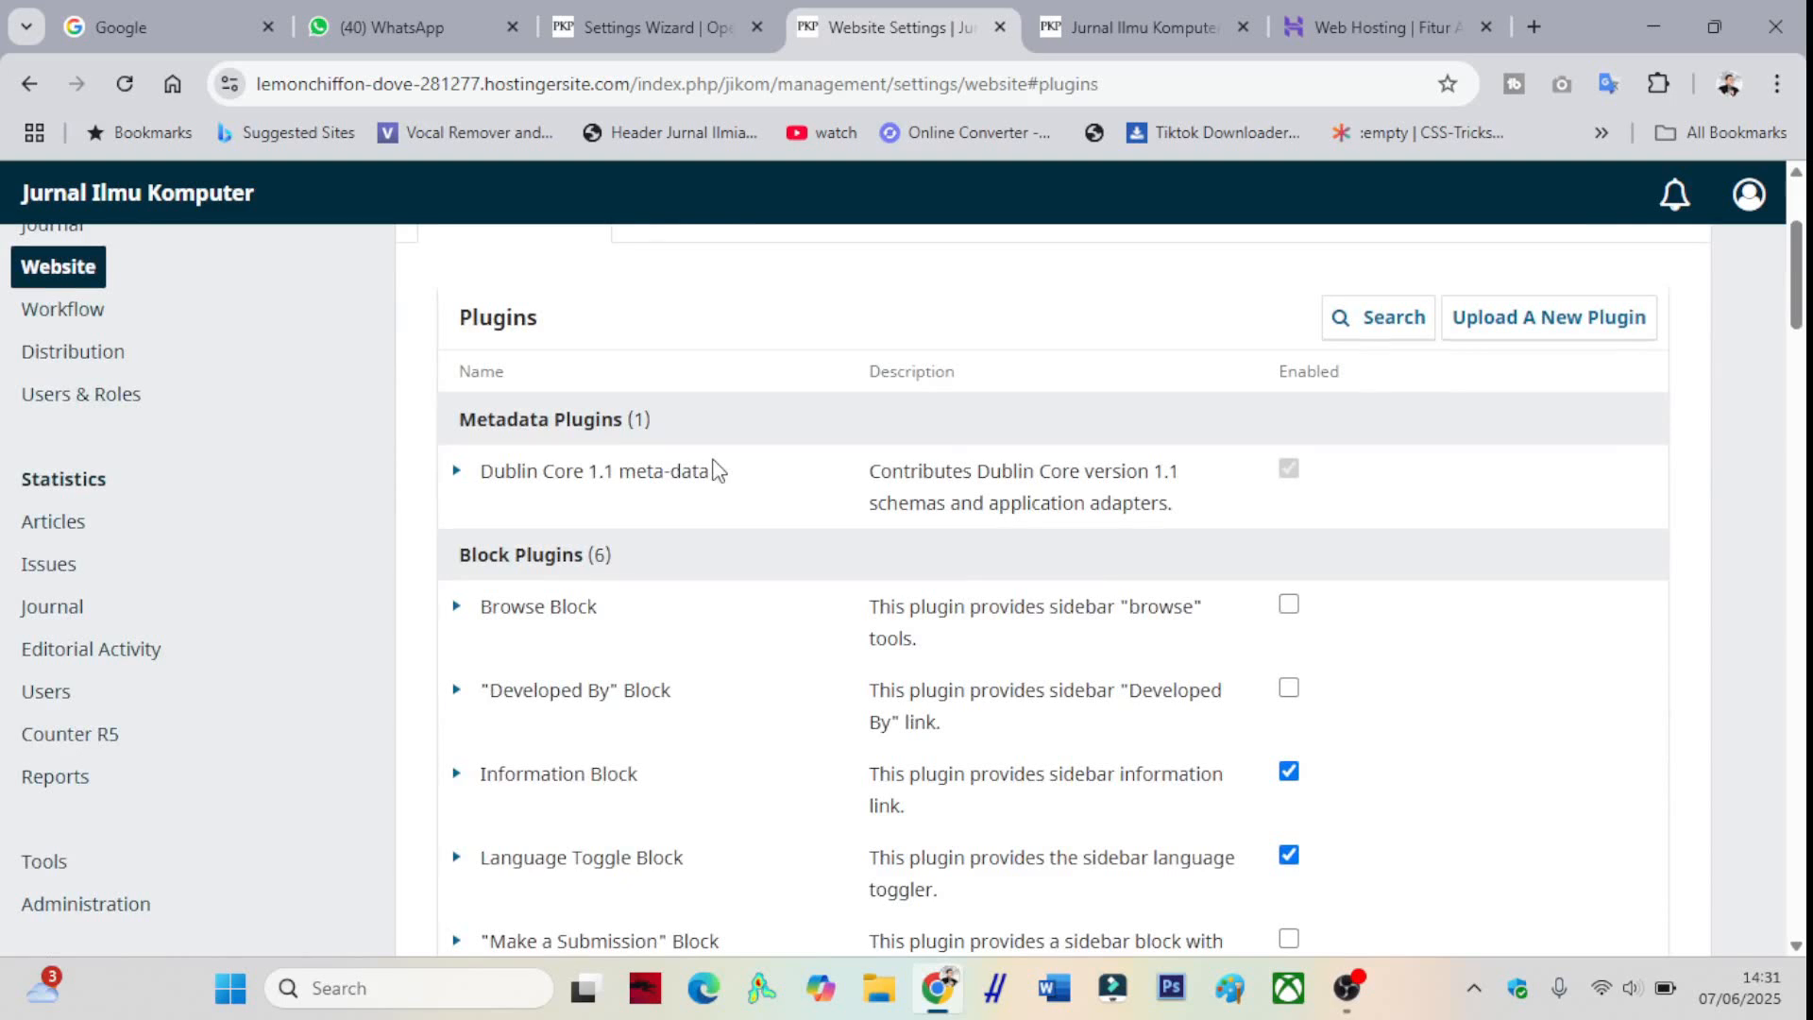
scroll(718, 470, down, 1)
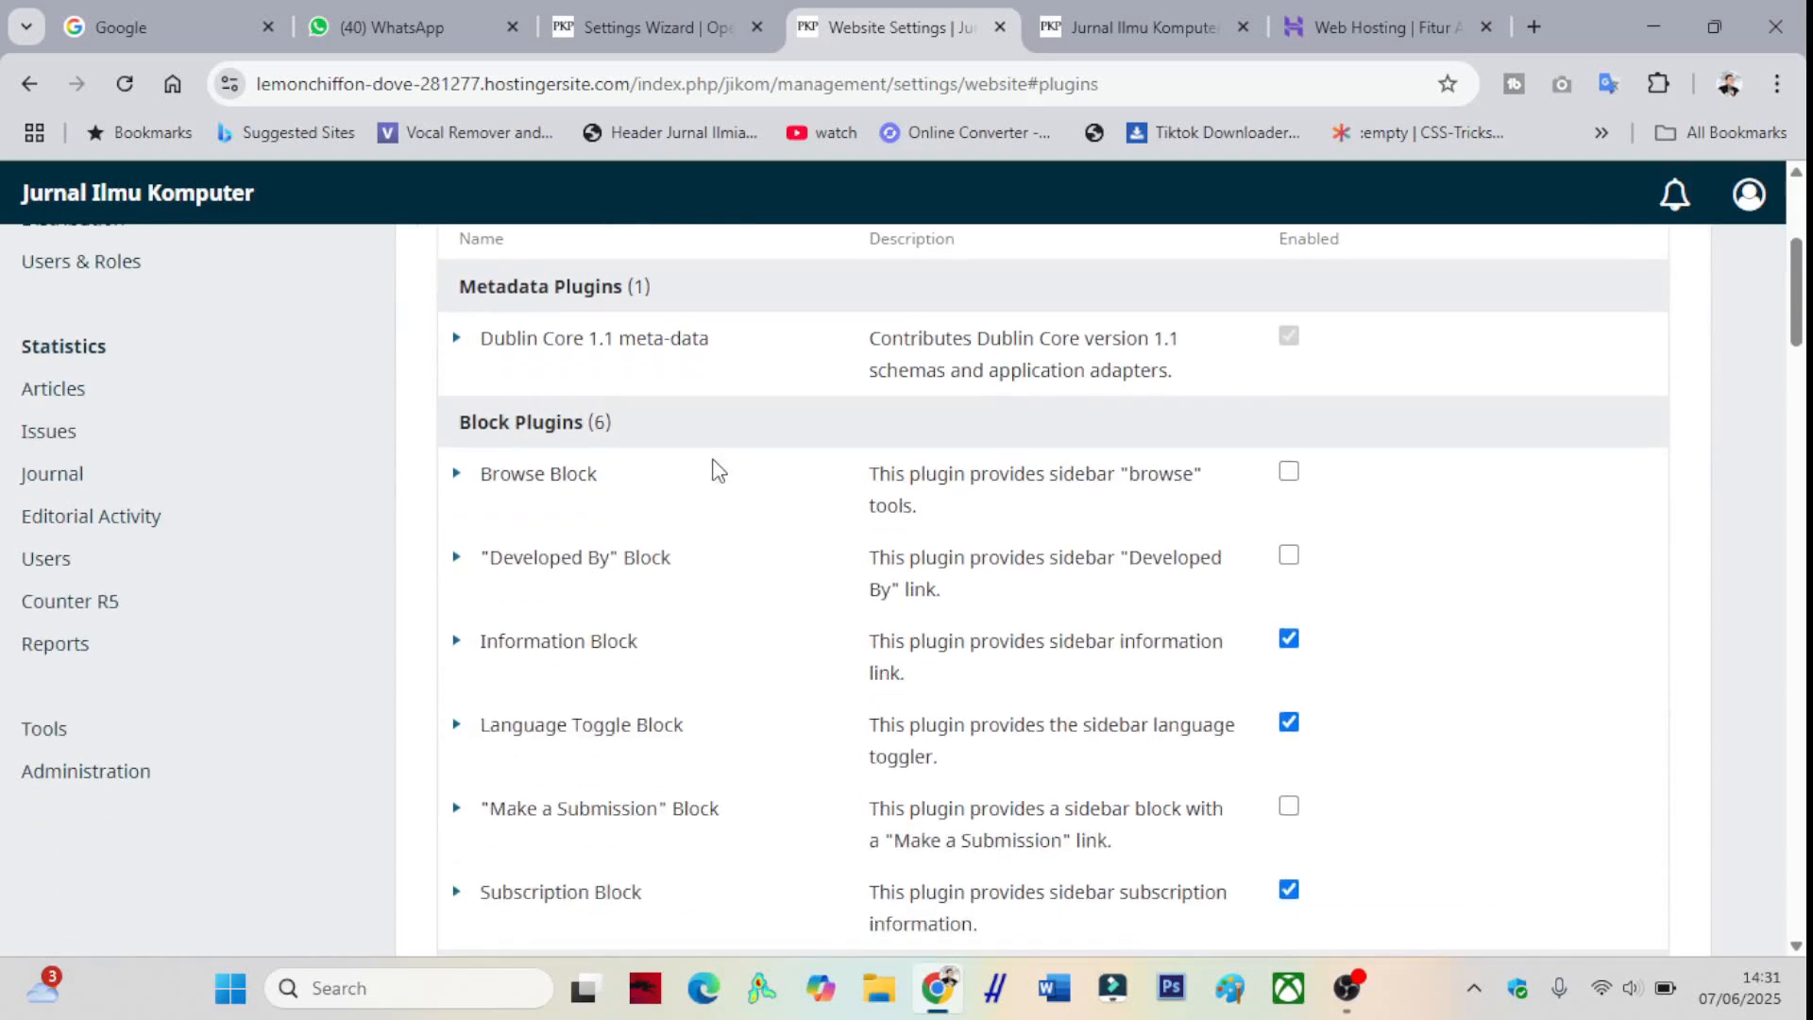
scroll(718, 470, down, 1)
scroll(718, 469, down, 1)
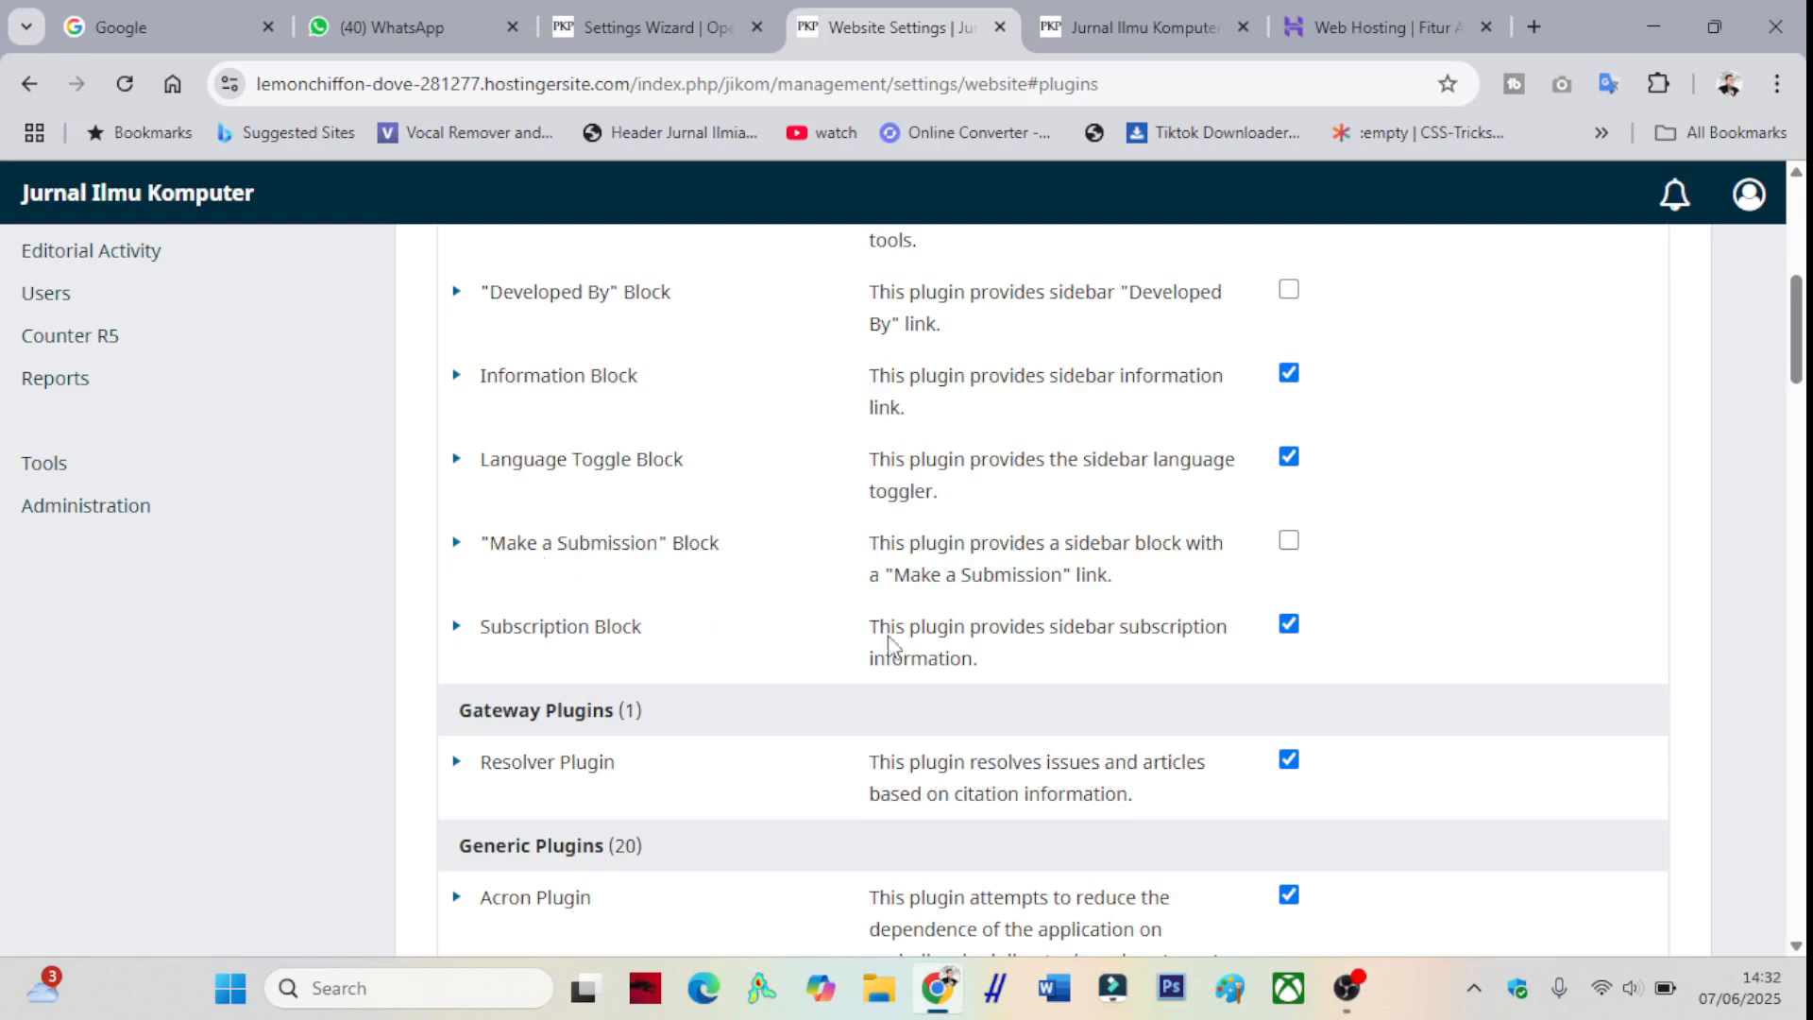
click(1288, 542)
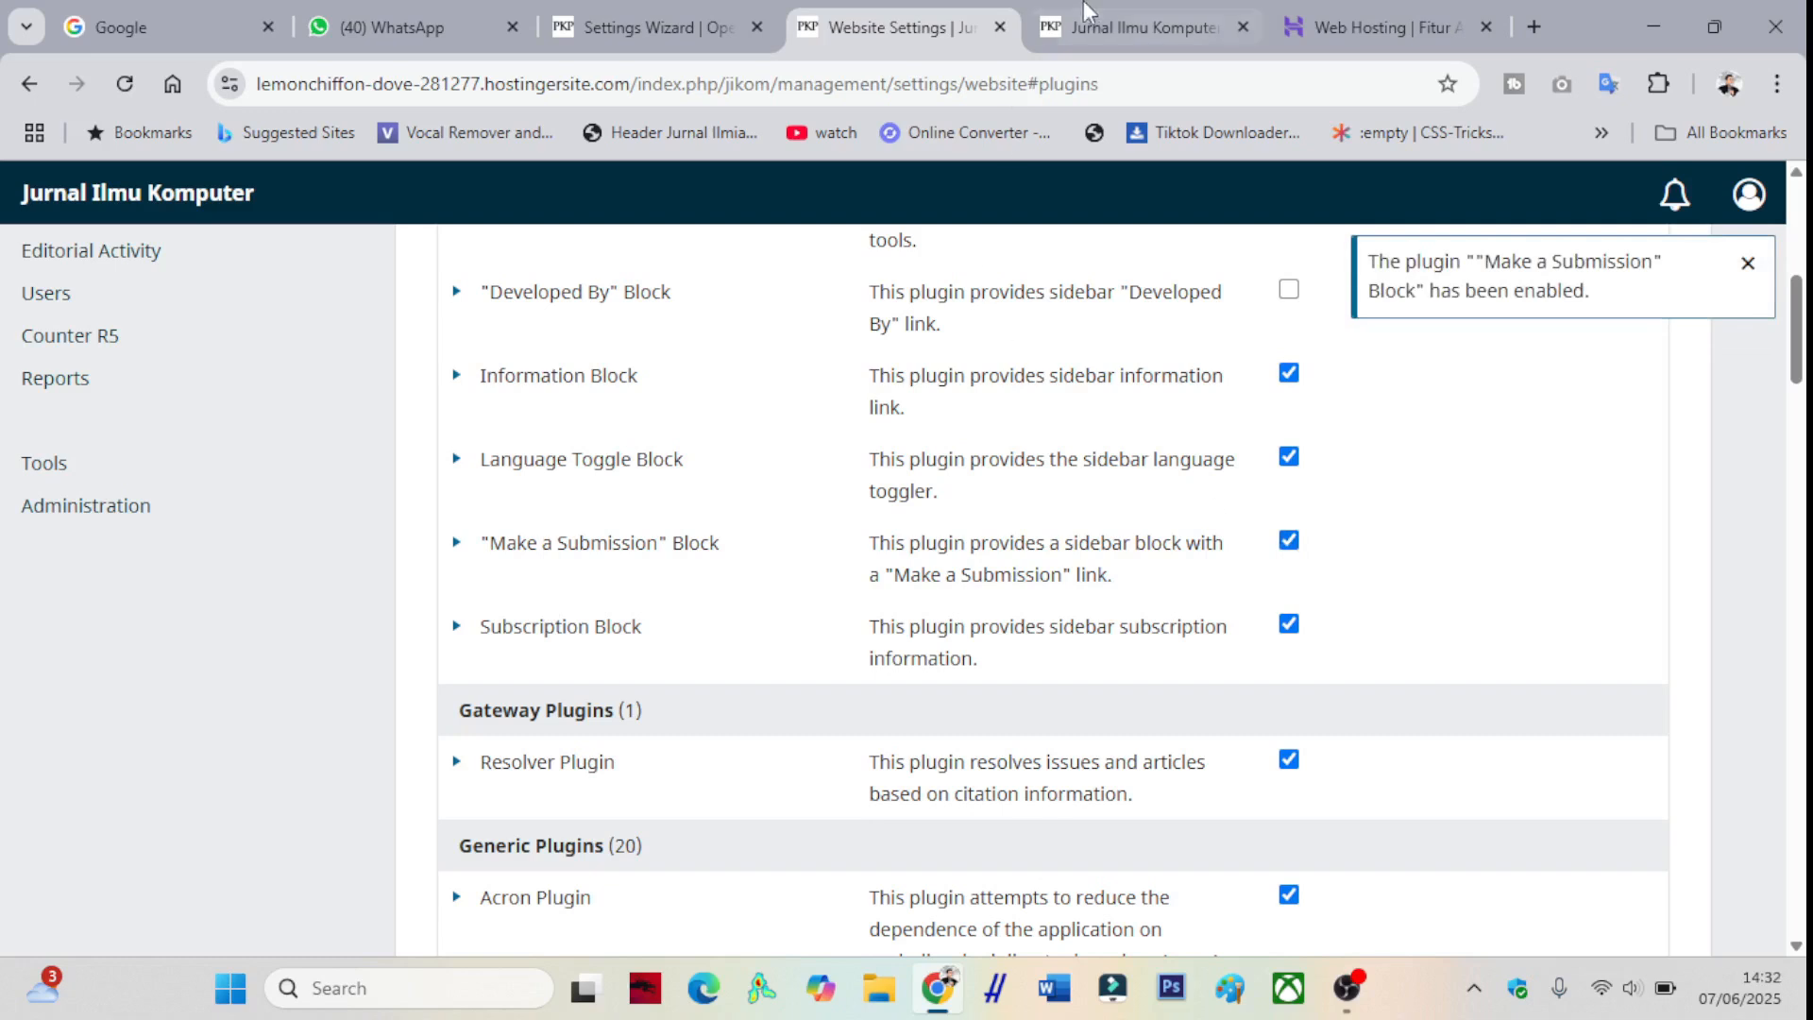
- Reload the public homepage to check for the new block, then return to Website Settings
click(1142, 26)
click(124, 82)
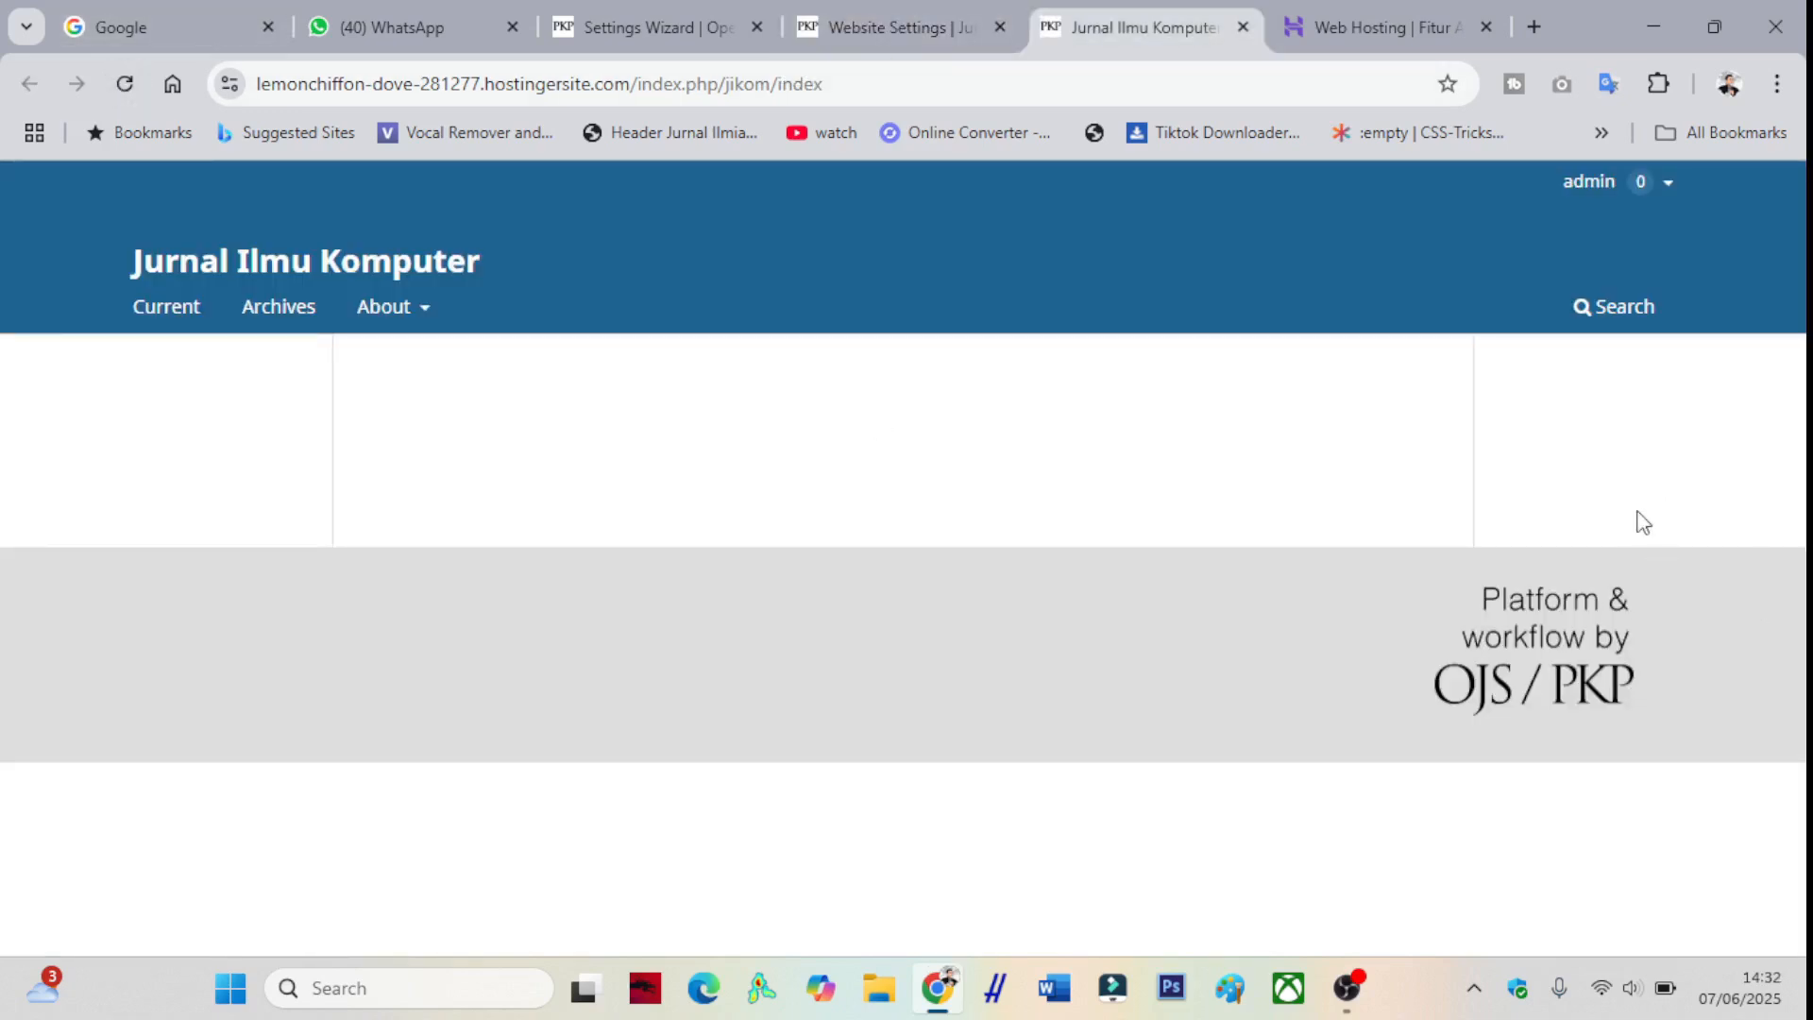
click(888, 26)
scroll(623, 491, up, 5)
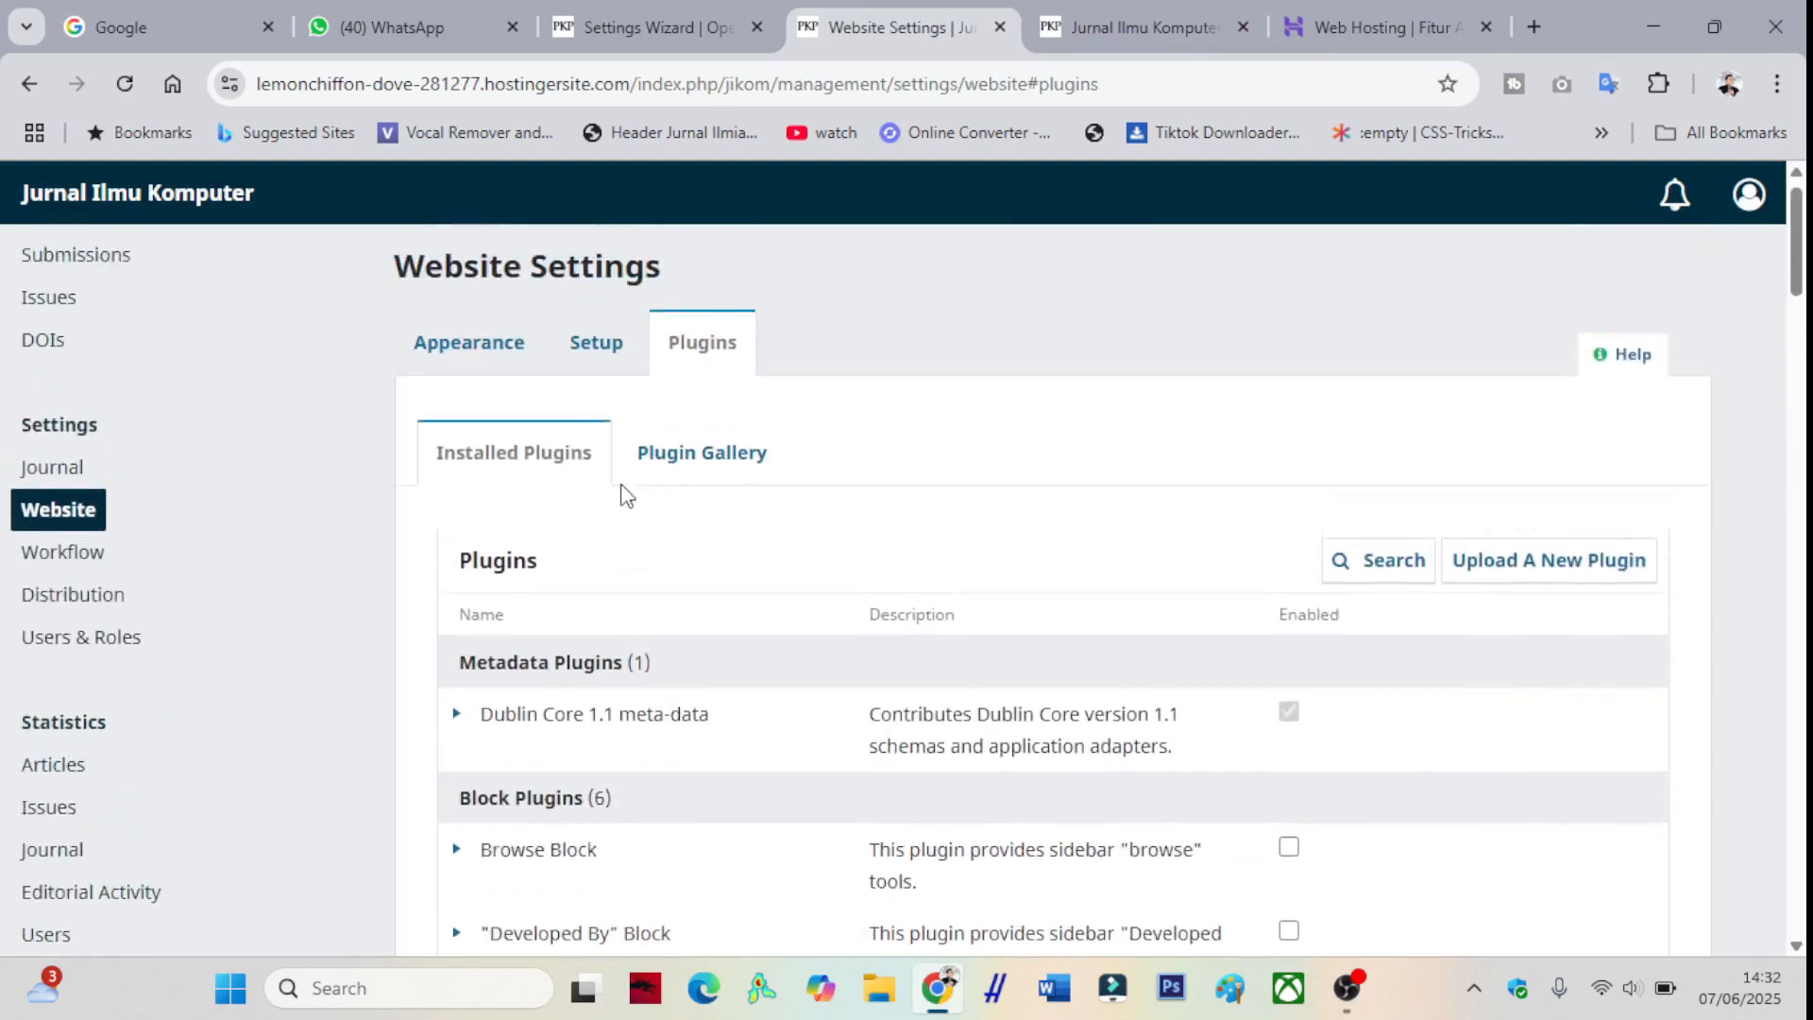
click(472, 368)
click(699, 364)
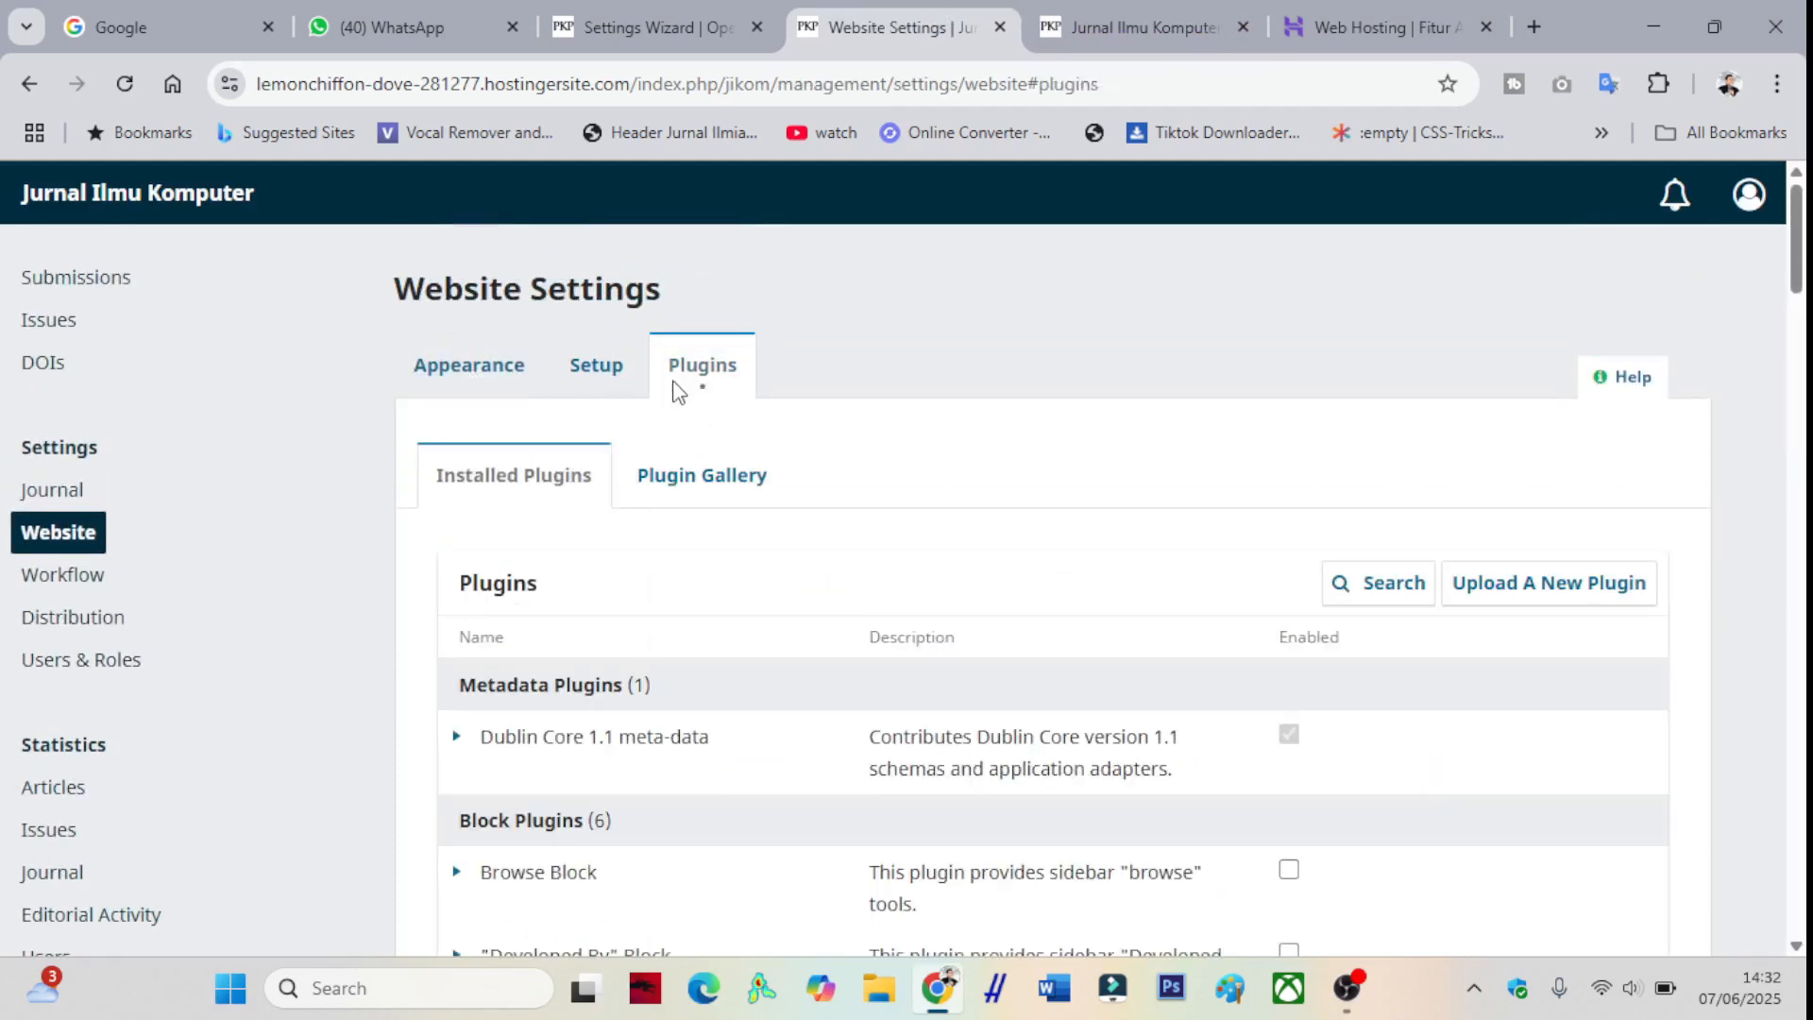
scroll(699, 472, down, 5)
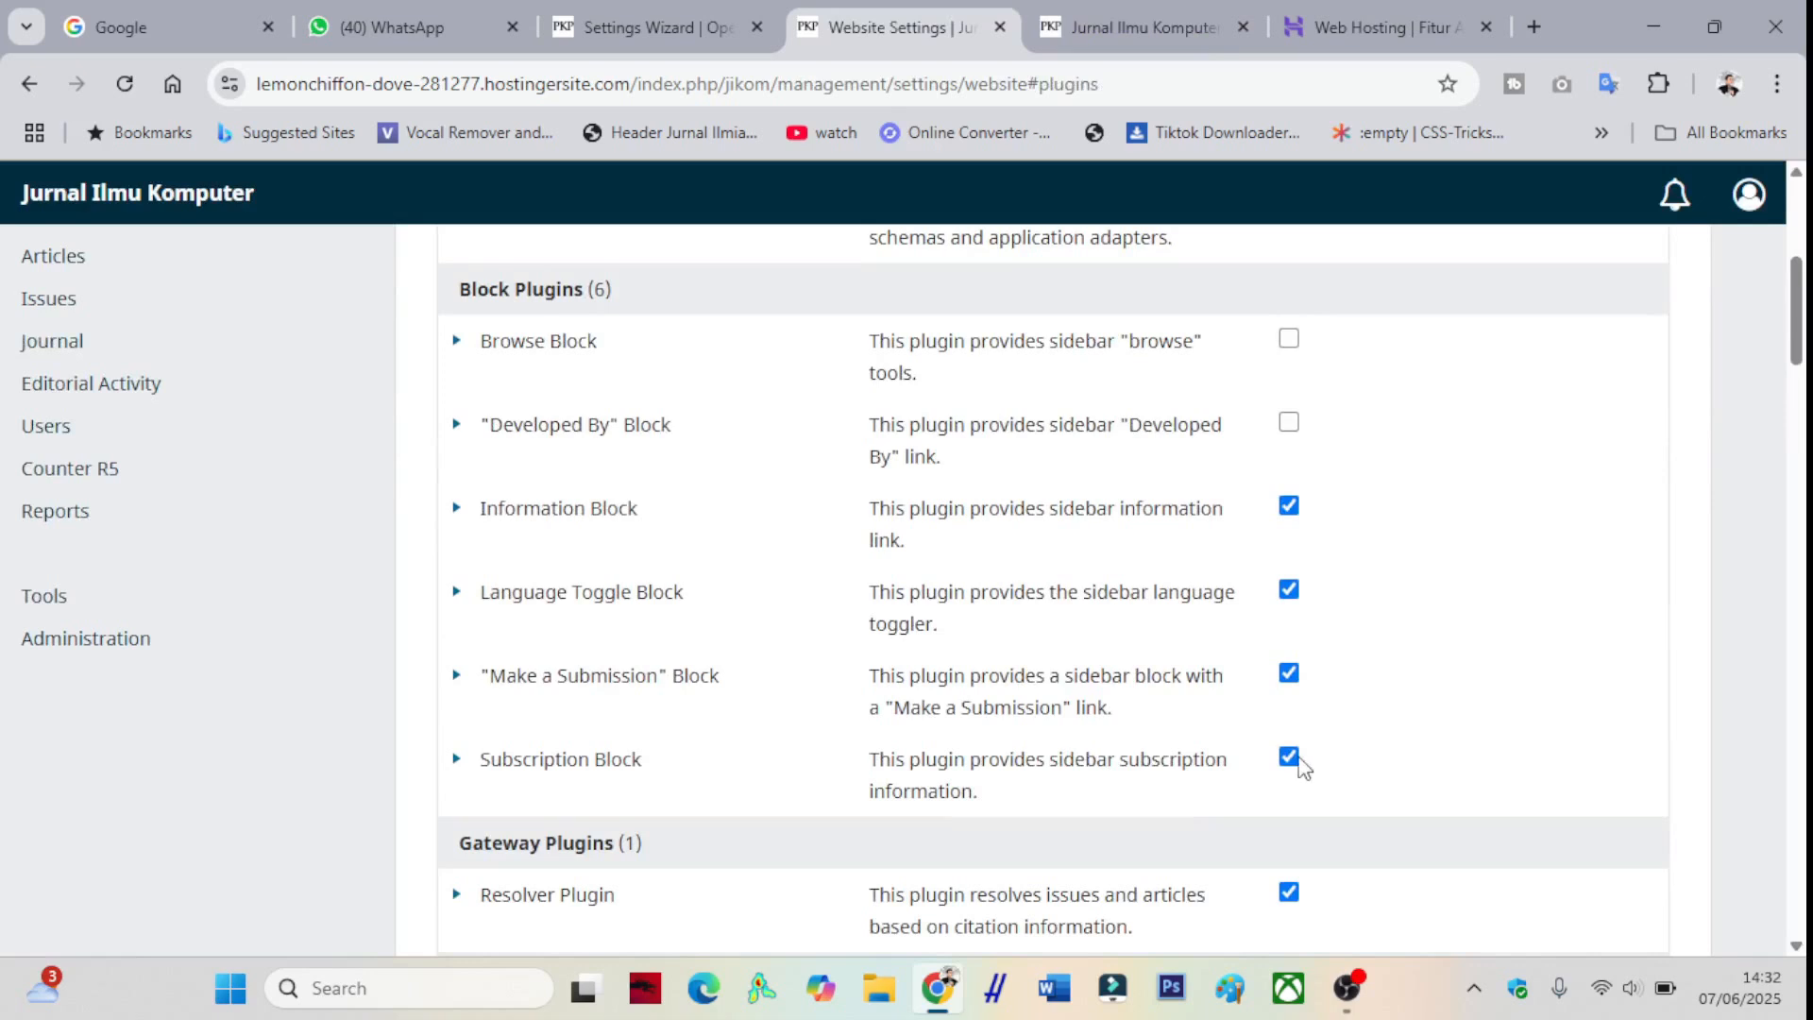
scroll(846, 680, up, 5)
- Open the Appearance Setup options and reload them so the new block is listed
click(465, 366)
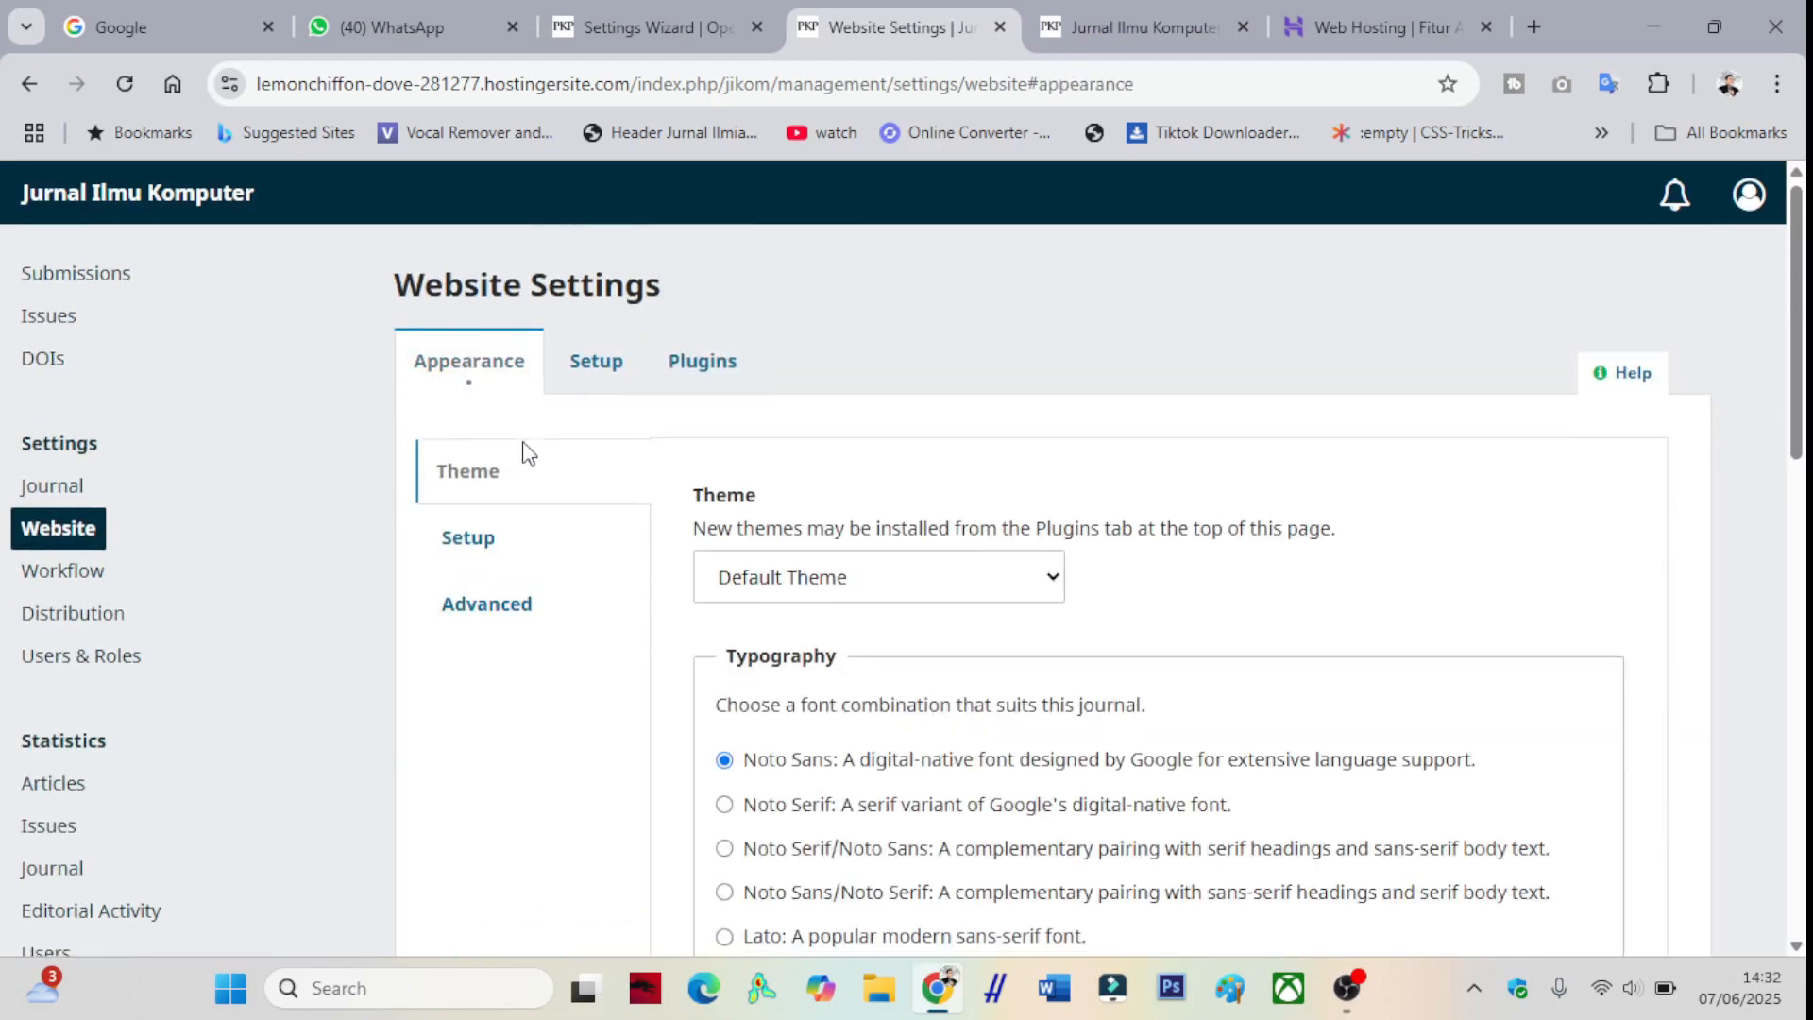
scroll(500, 425, down, 2)
click(469, 406)
click(487, 476)
scroll(658, 549, down, 4)
scroll(655, 538, up, 4)
click(472, 412)
scroll(651, 522, down, 5)
scroll(882, 579, down, 4)
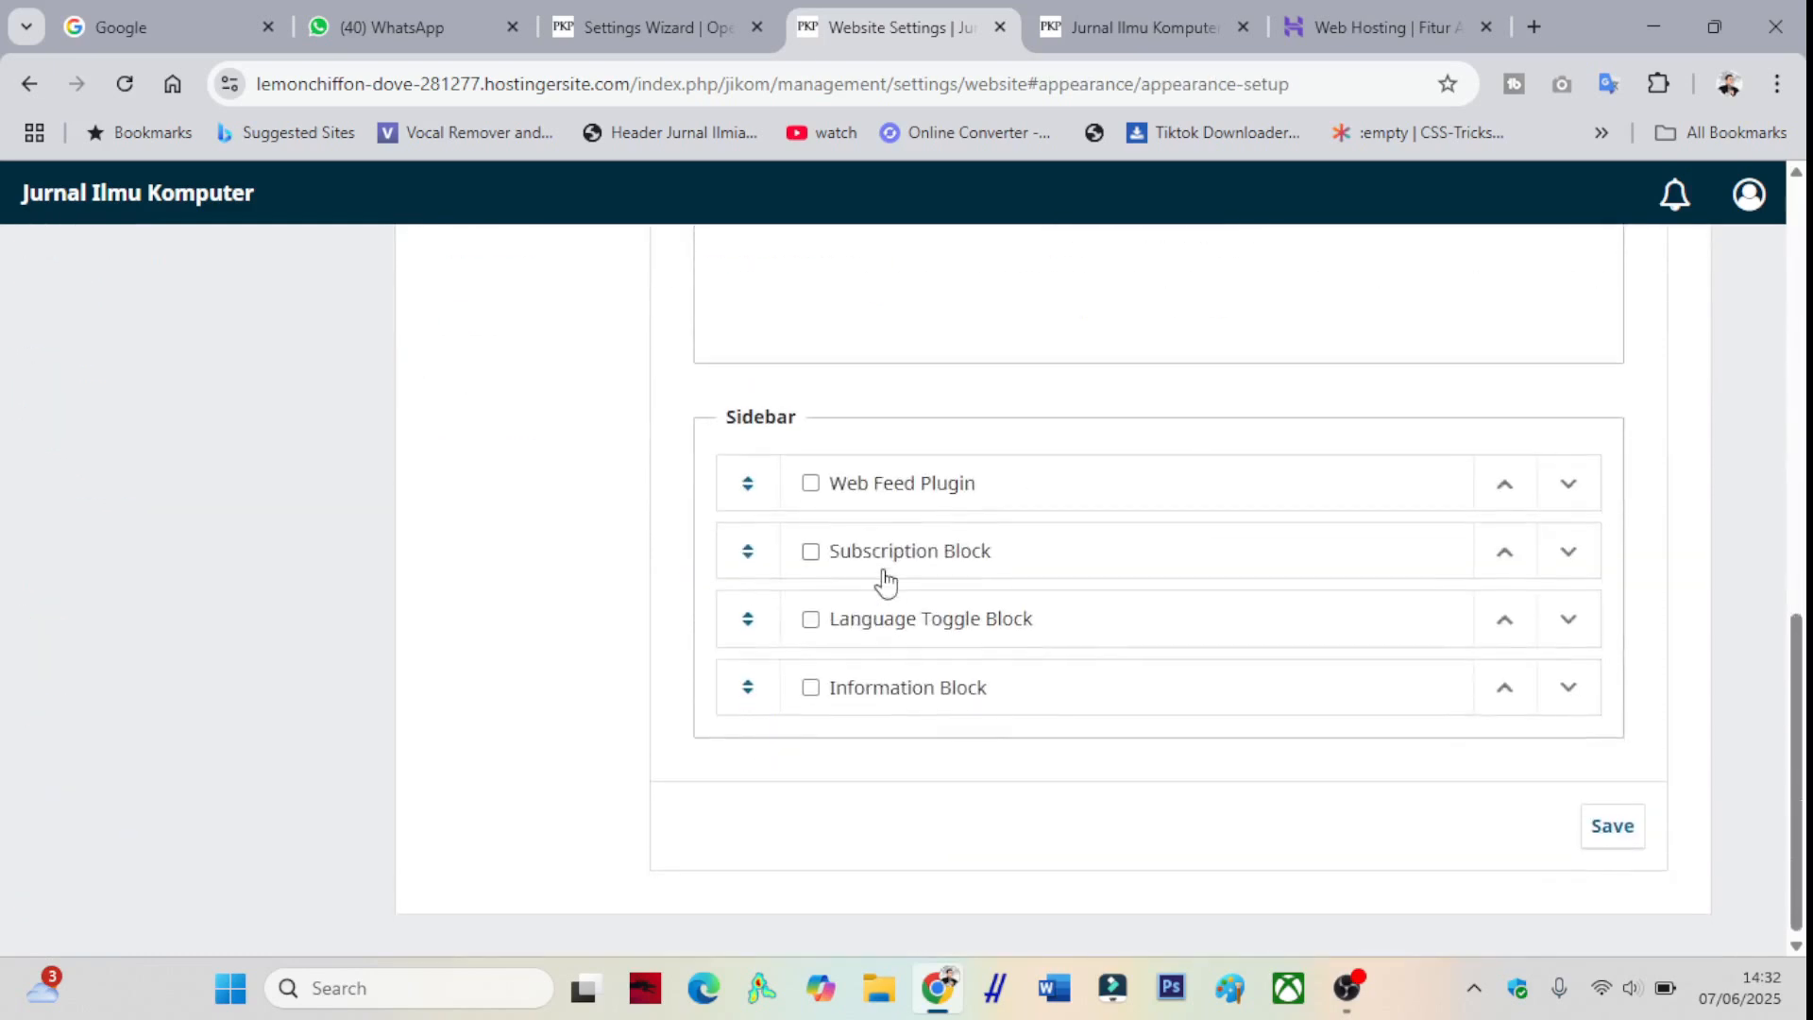
click(123, 85)
- Tick the "Make a Submission" Block in the sidebar, move it to the top, save, and check the homepage
scroll(692, 501, down, 10)
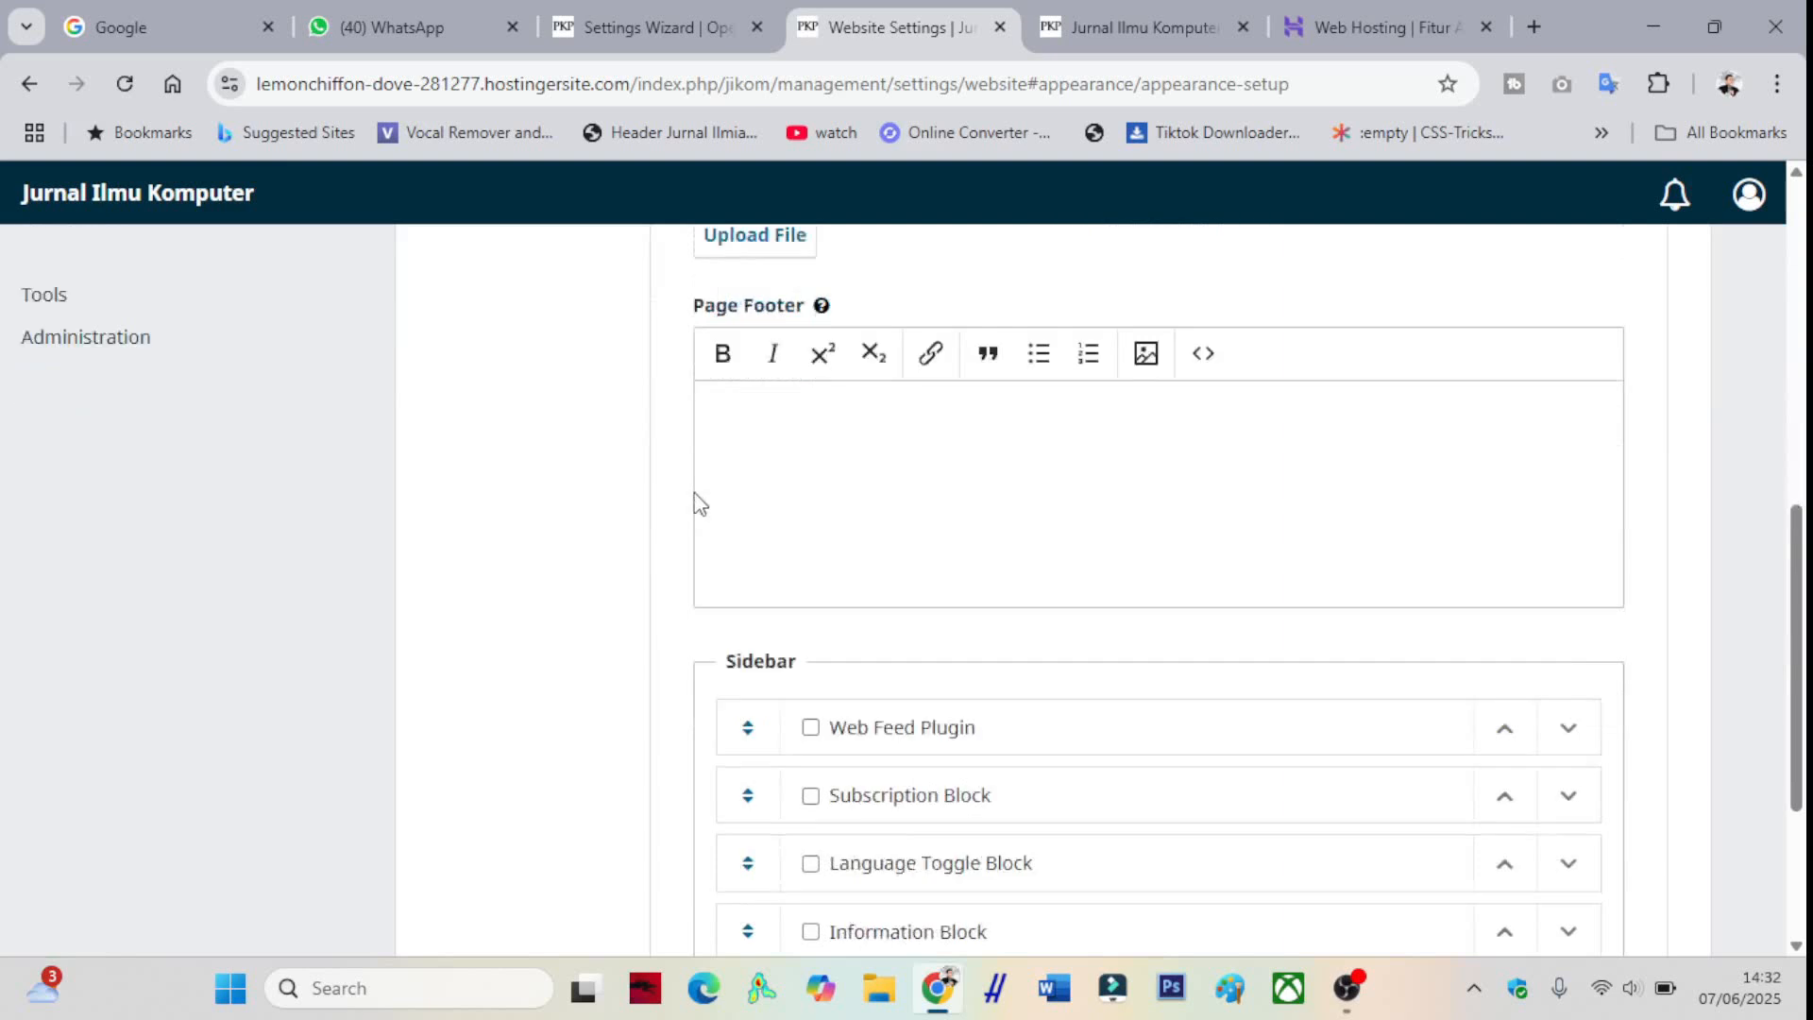
click(904, 697)
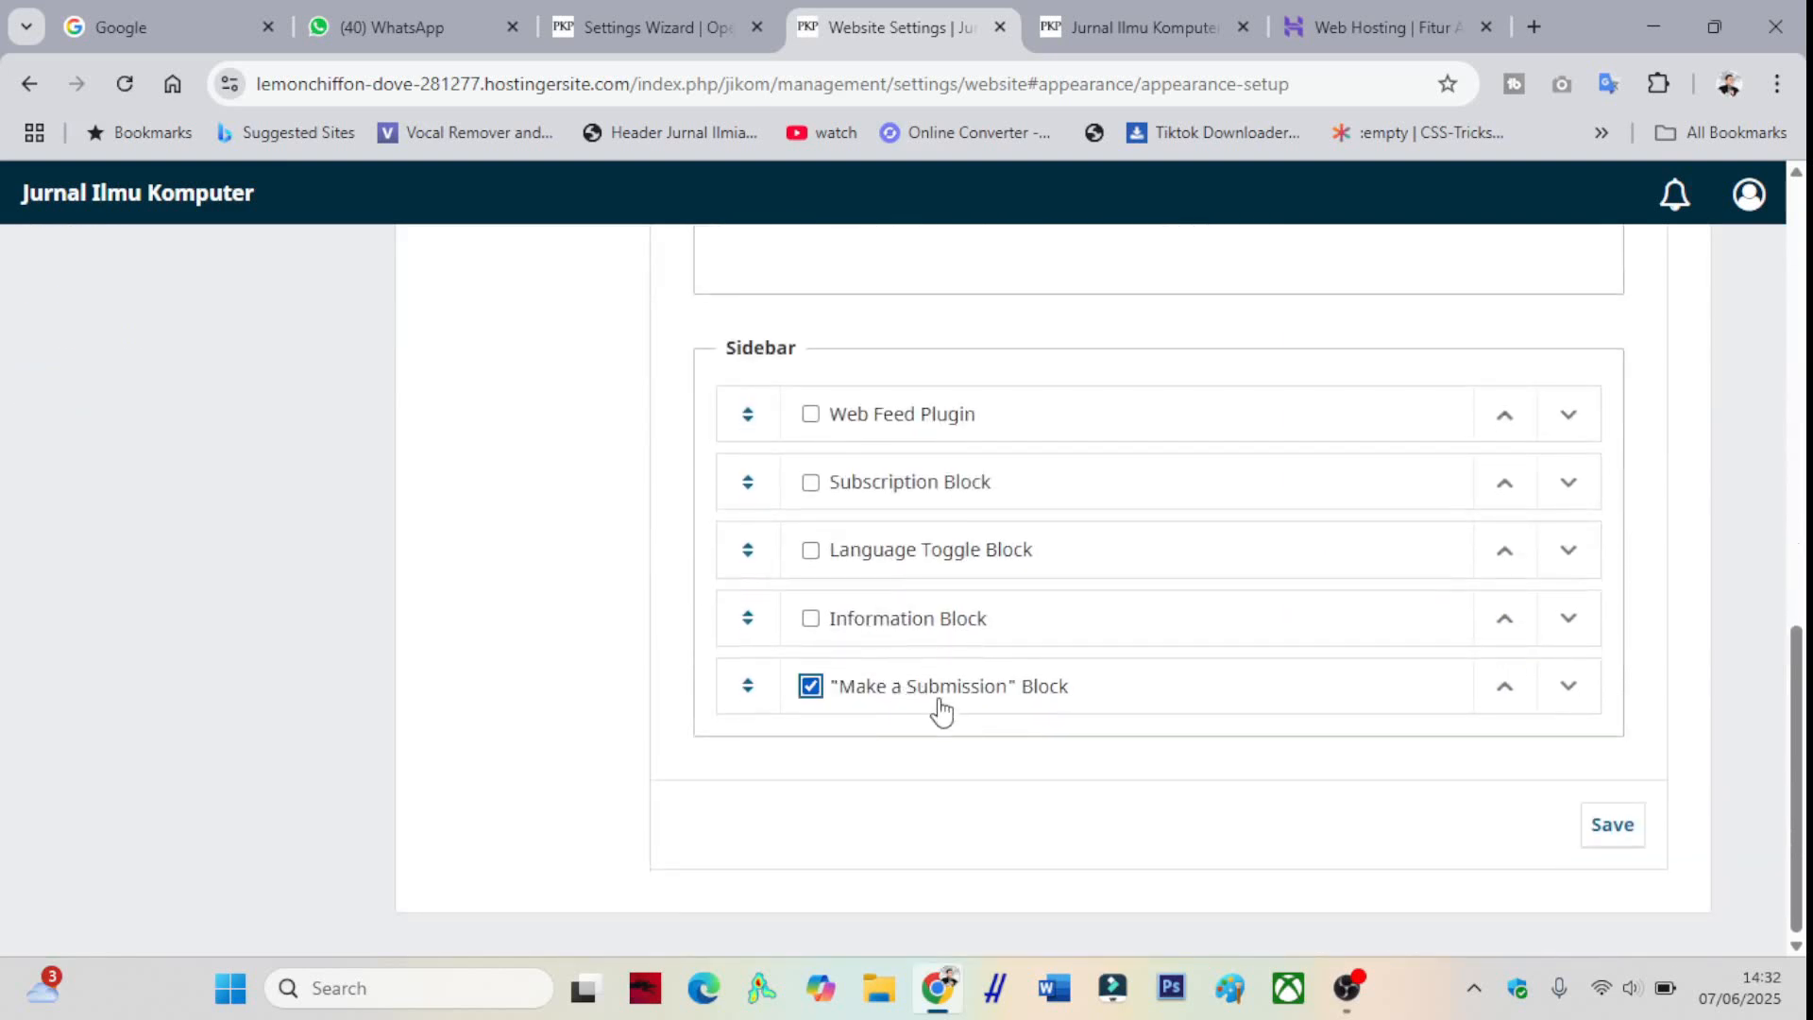
drag(938, 710, 894, 421)
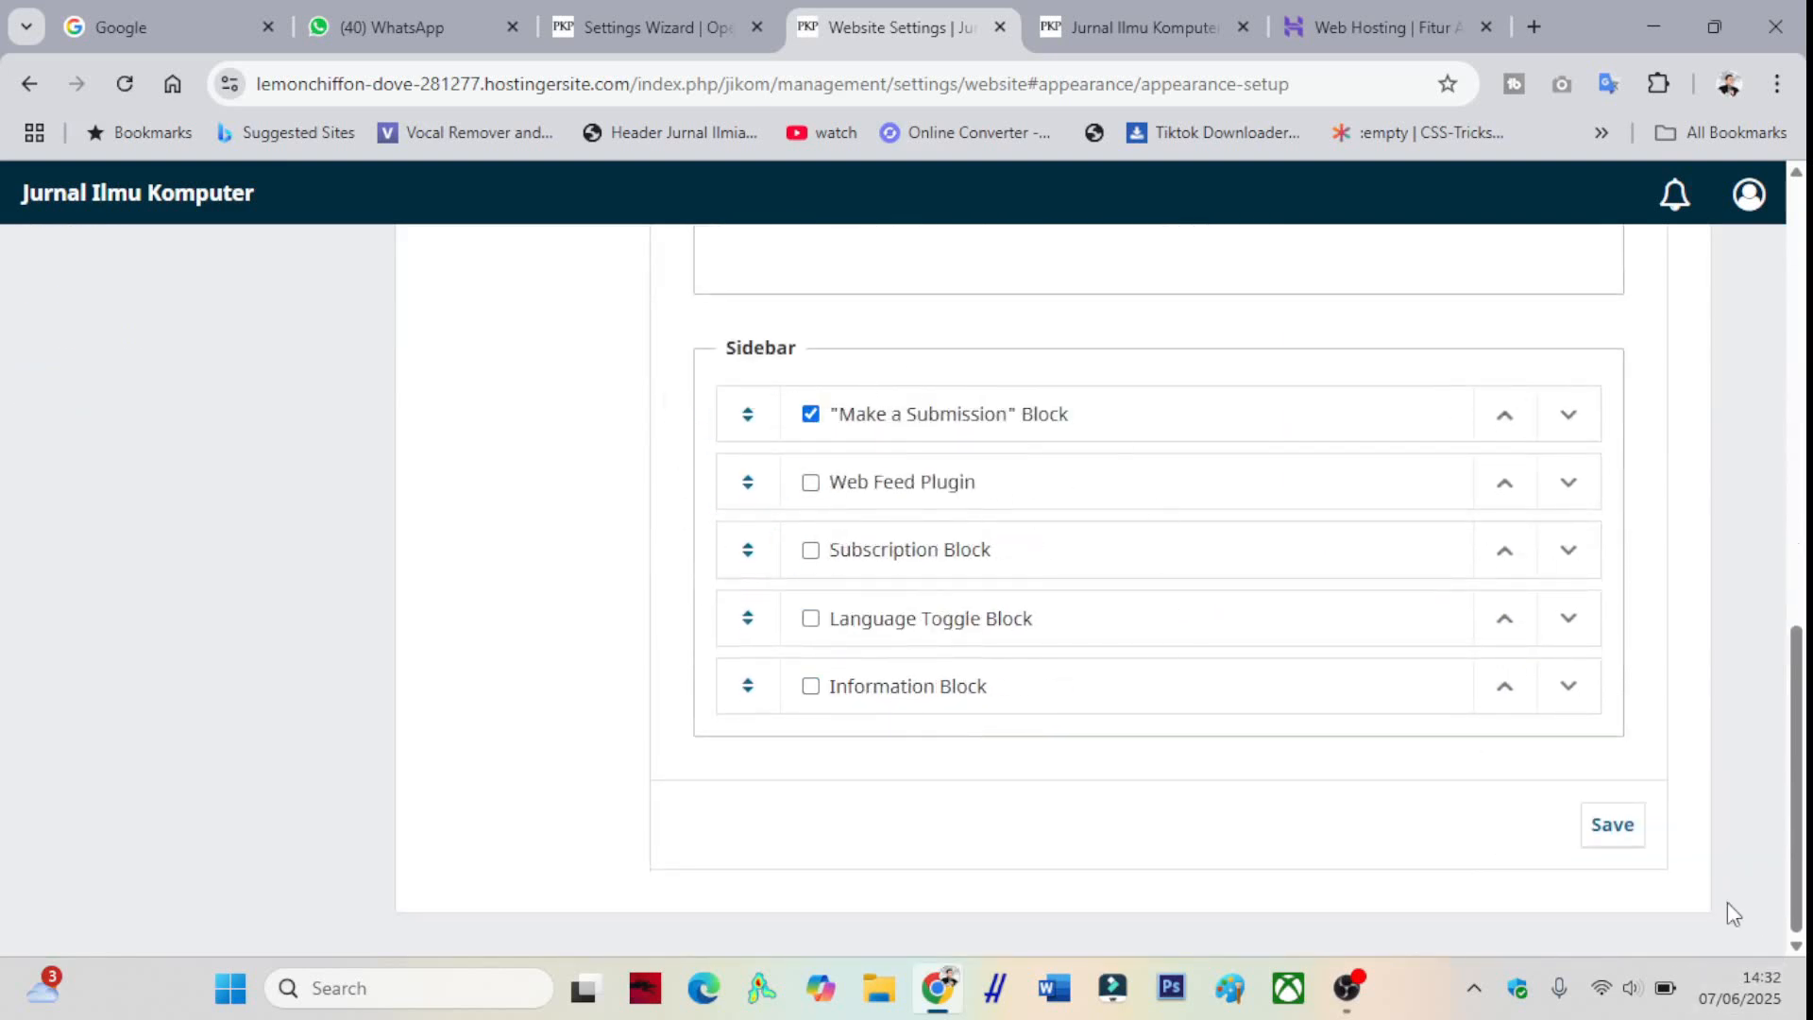
click(1605, 832)
click(1063, 26)
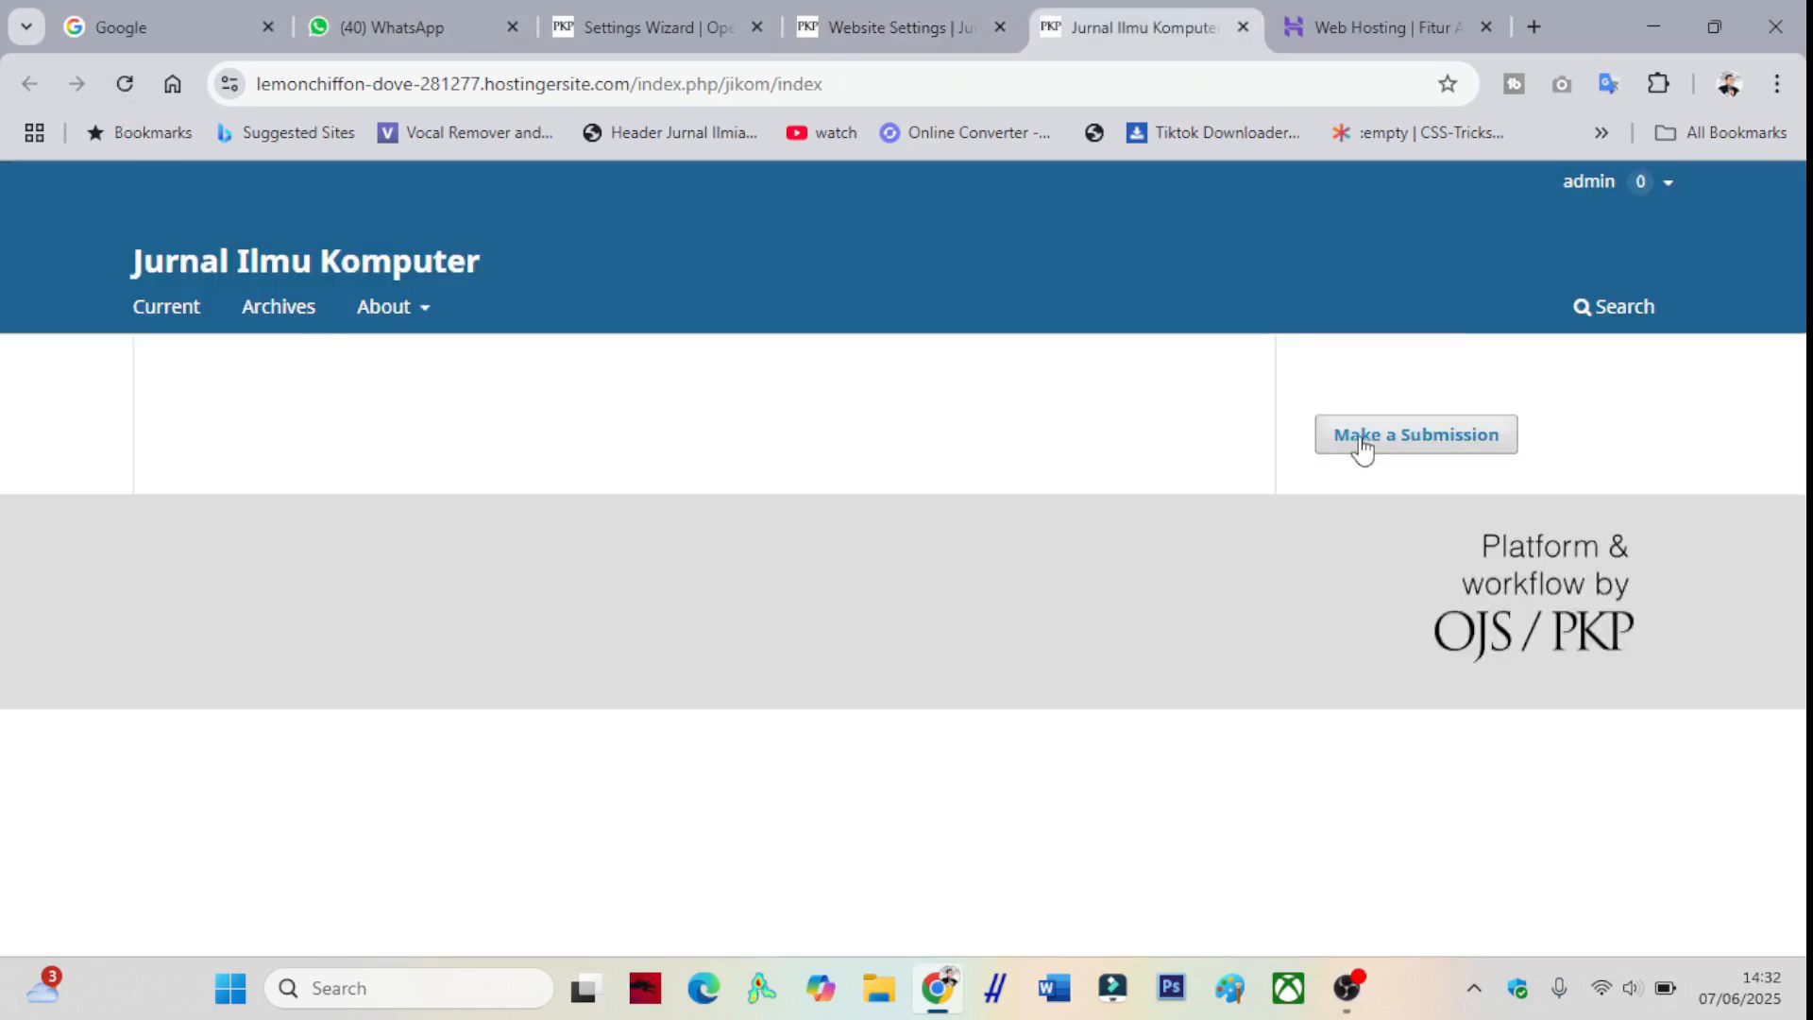
click(858, 19)
- Enable the Citation Style Language, Crossref Manager and Custom Block Manager plugins
scroll(838, 542, up, 10)
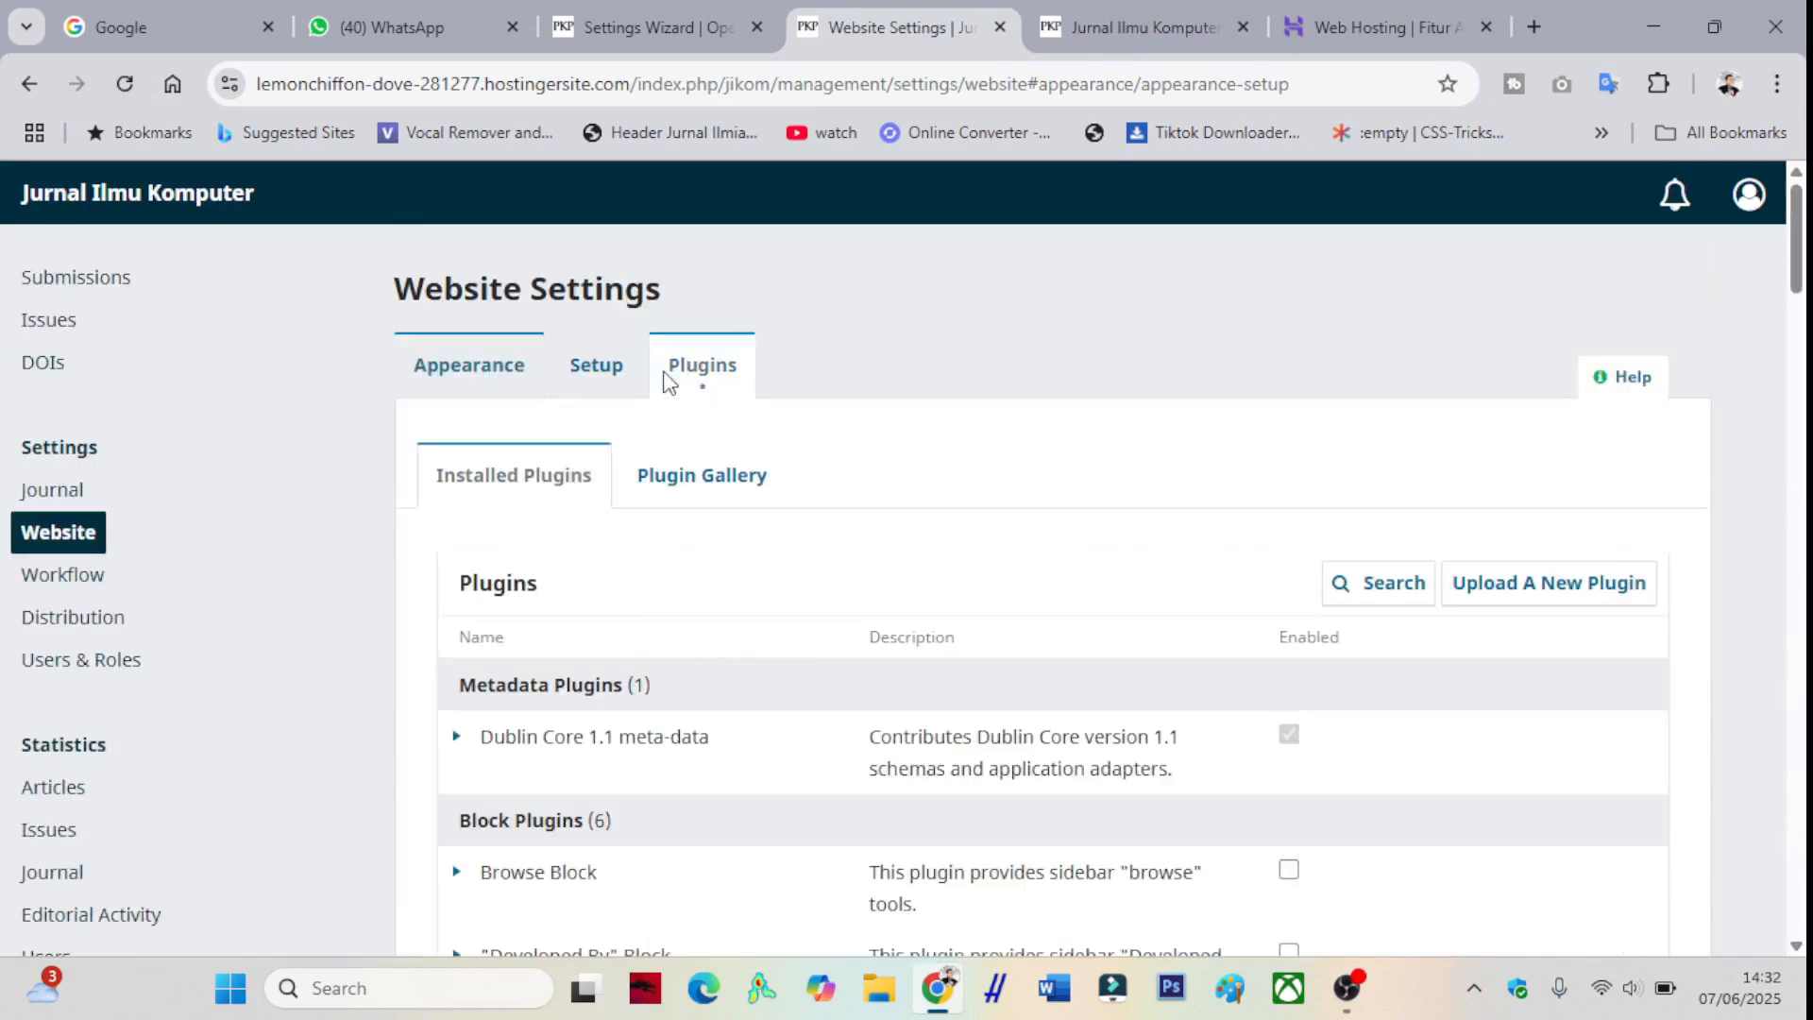
click(667, 373)
scroll(742, 449, down, 6)
scroll(741, 453, down, 5)
scroll(739, 462, up, 2)
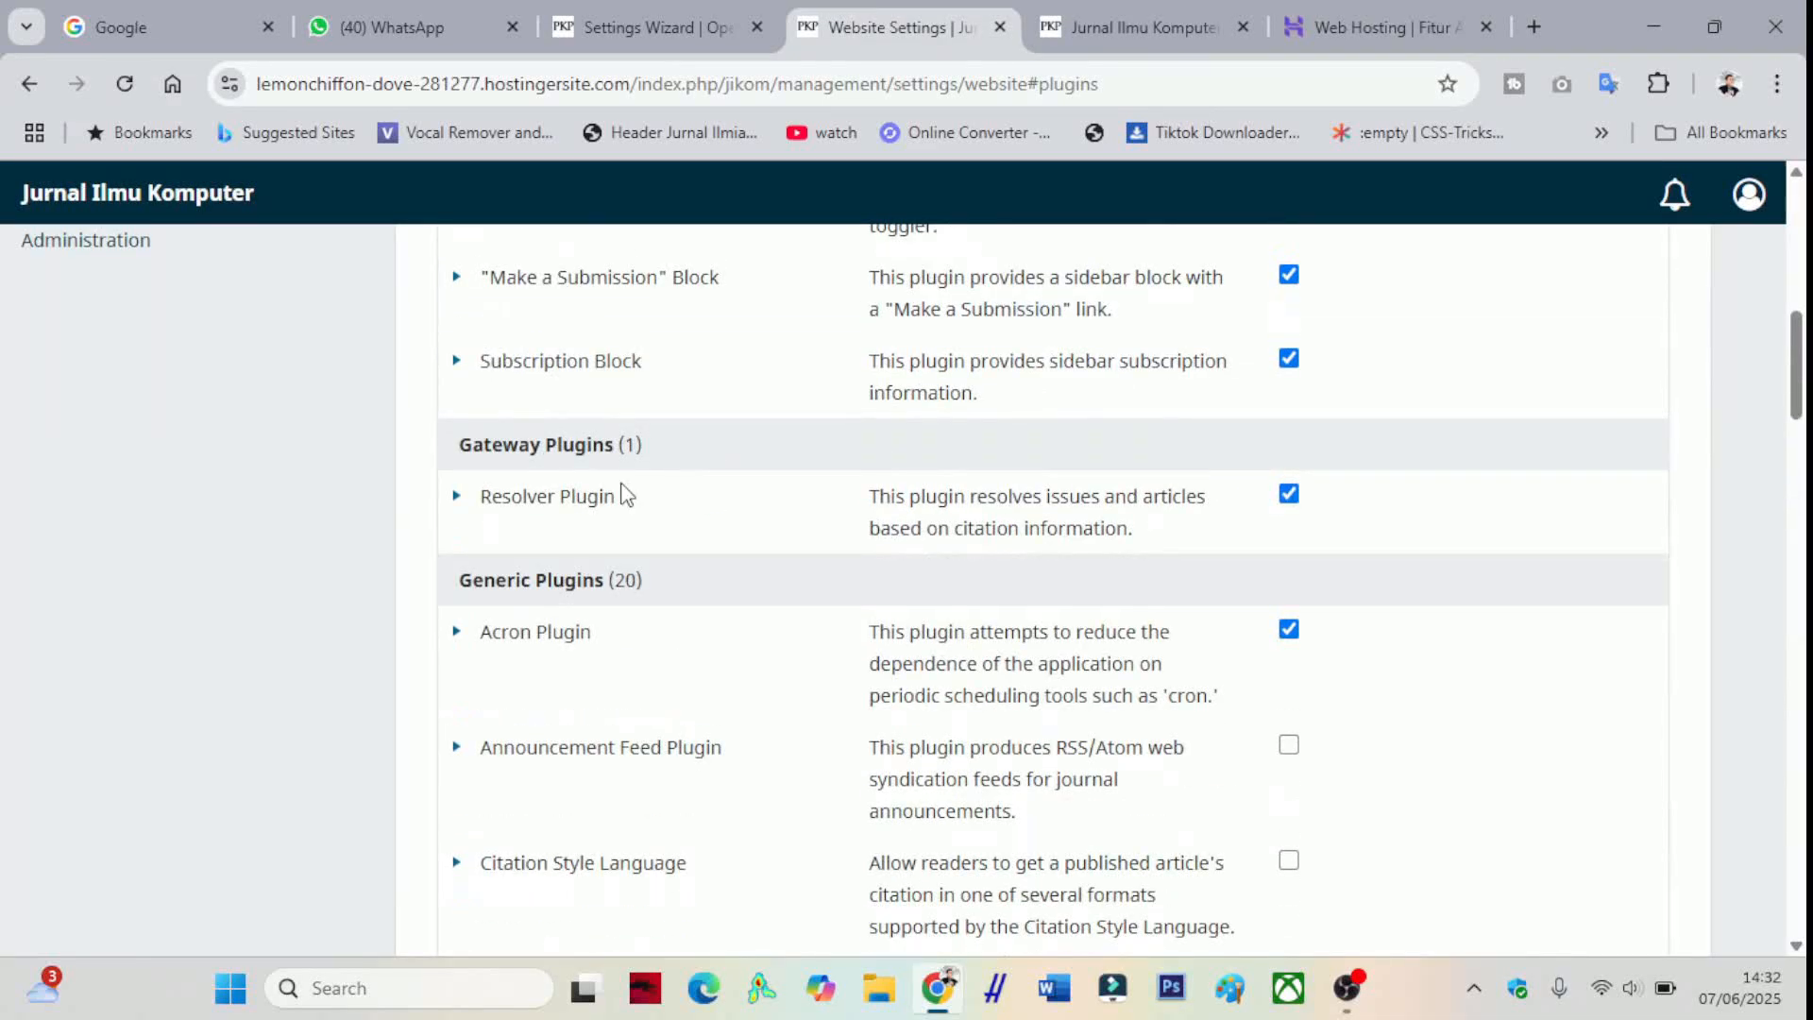
scroll(623, 493, up, 2)
scroll(621, 494, down, 5)
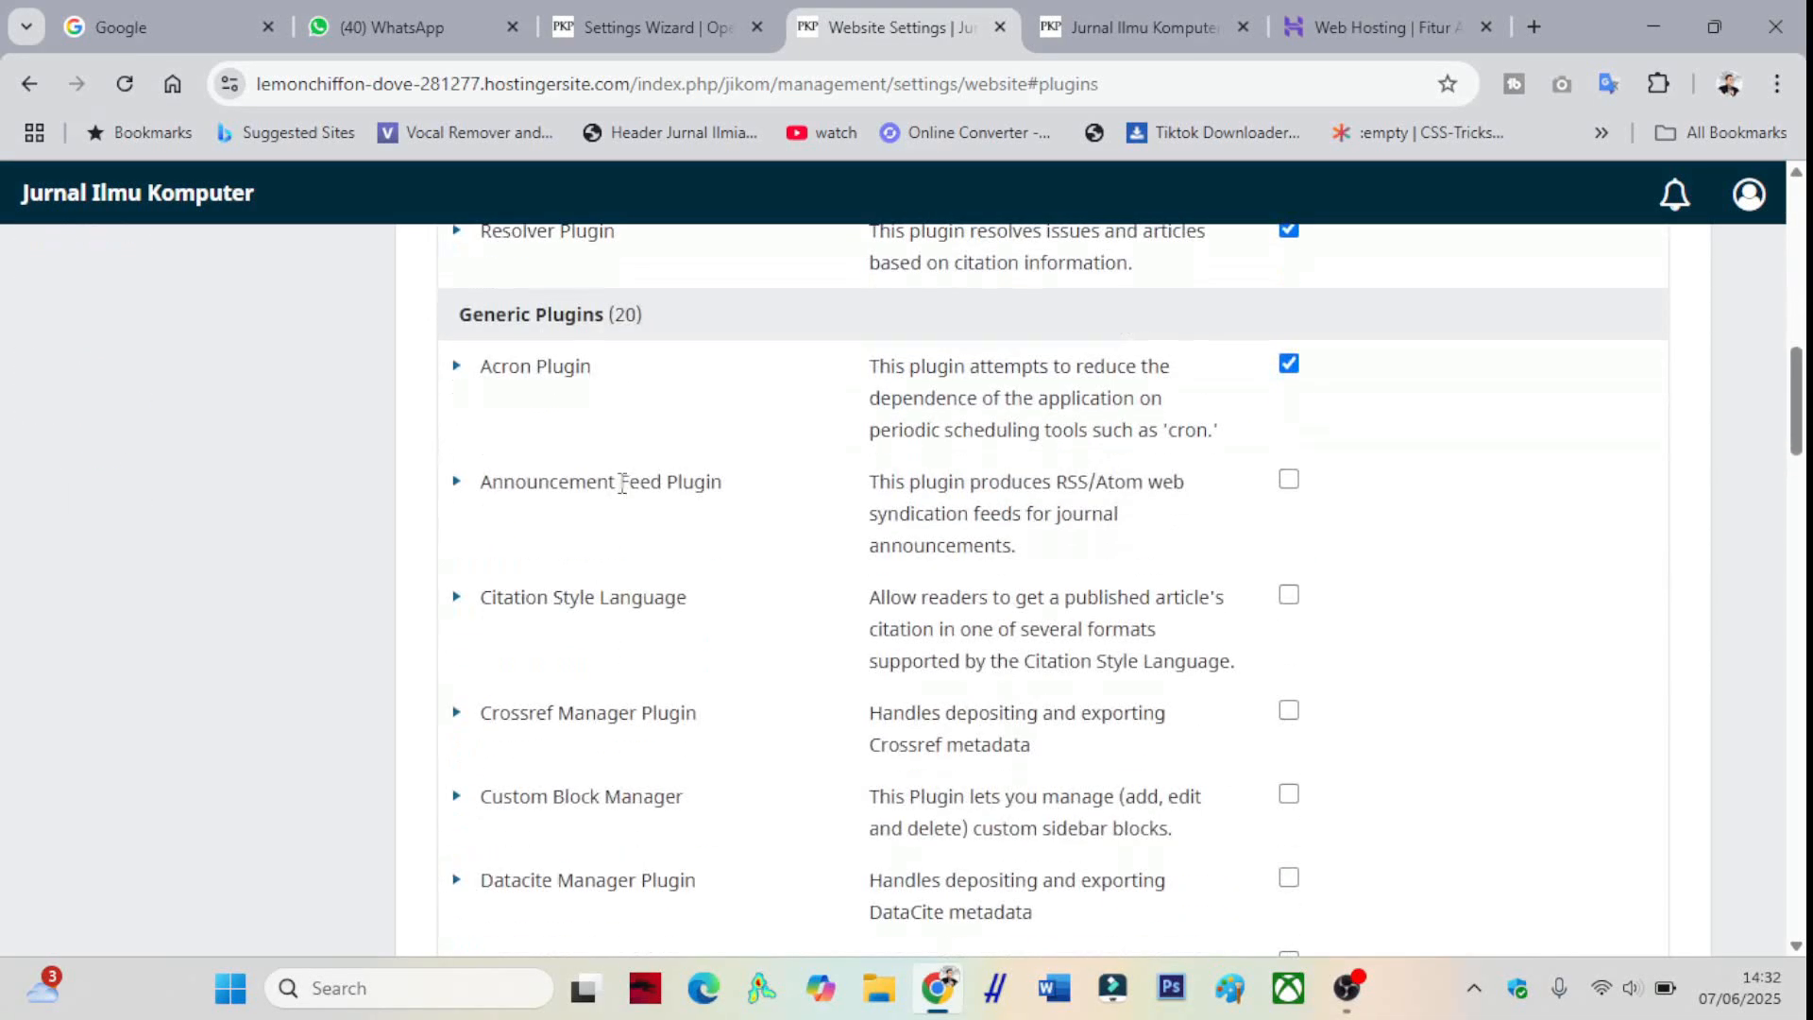
scroll(832, 520, down, 1)
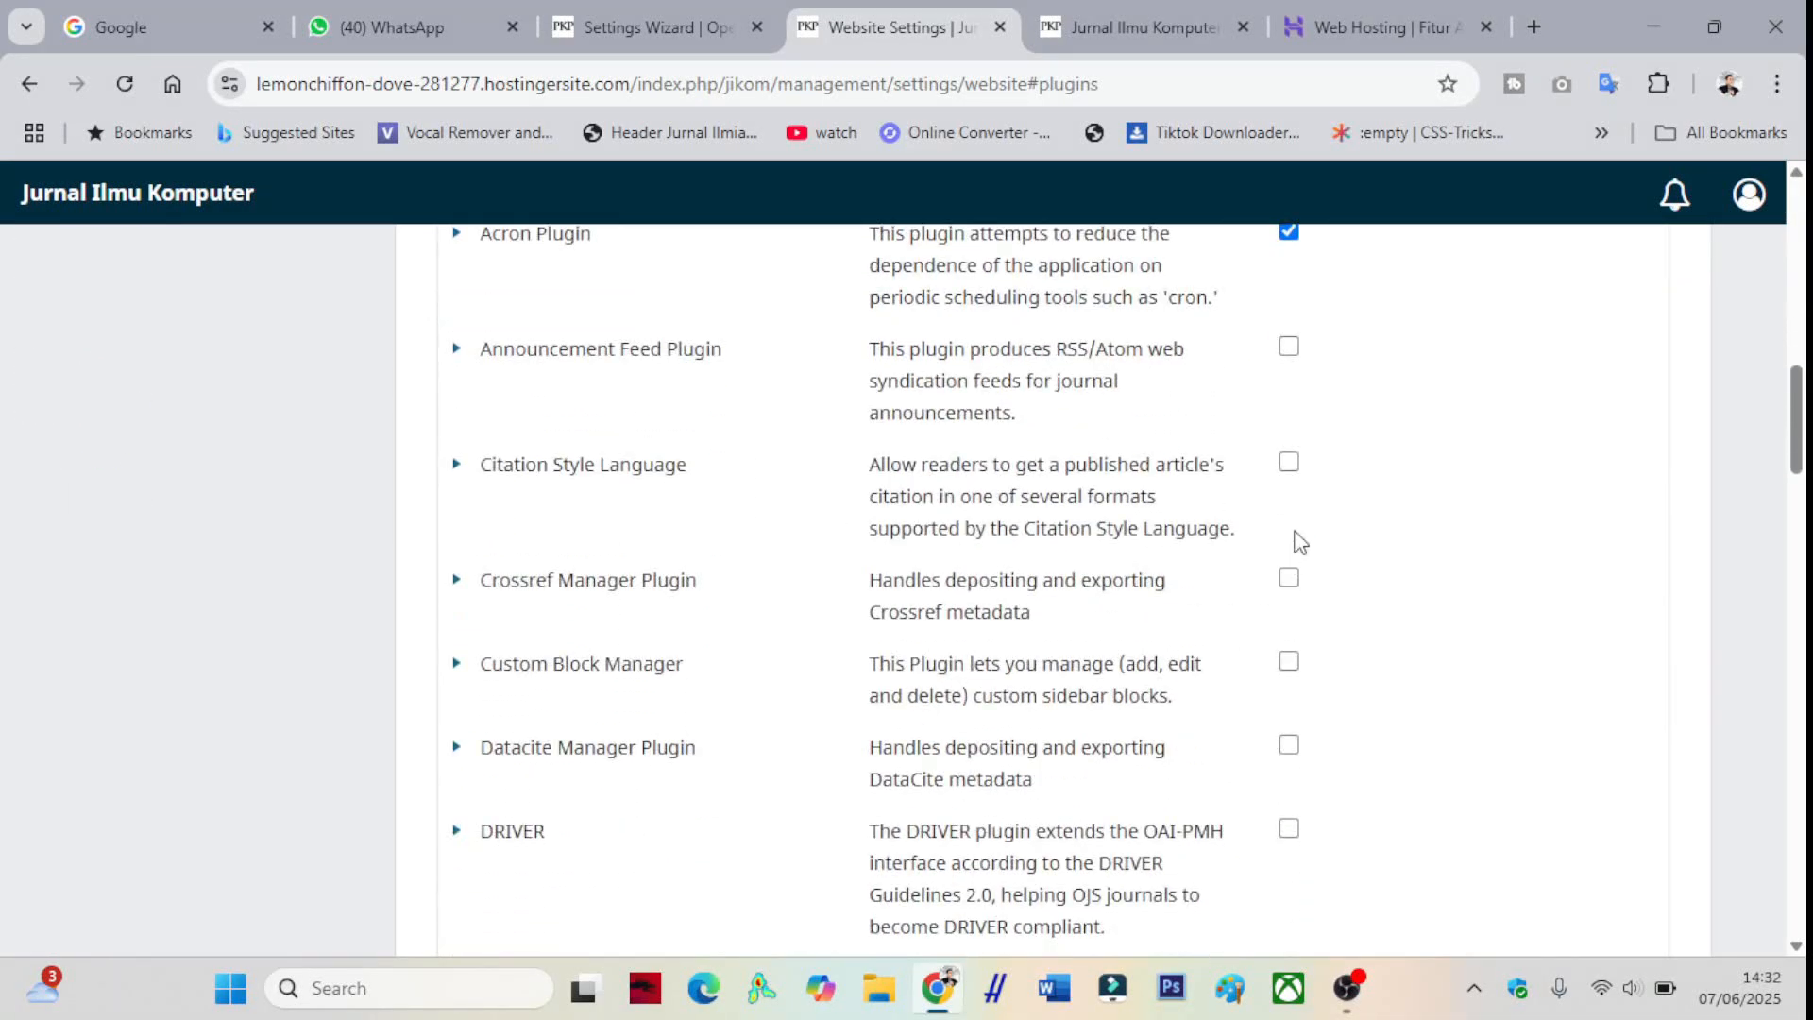
click(1289, 462)
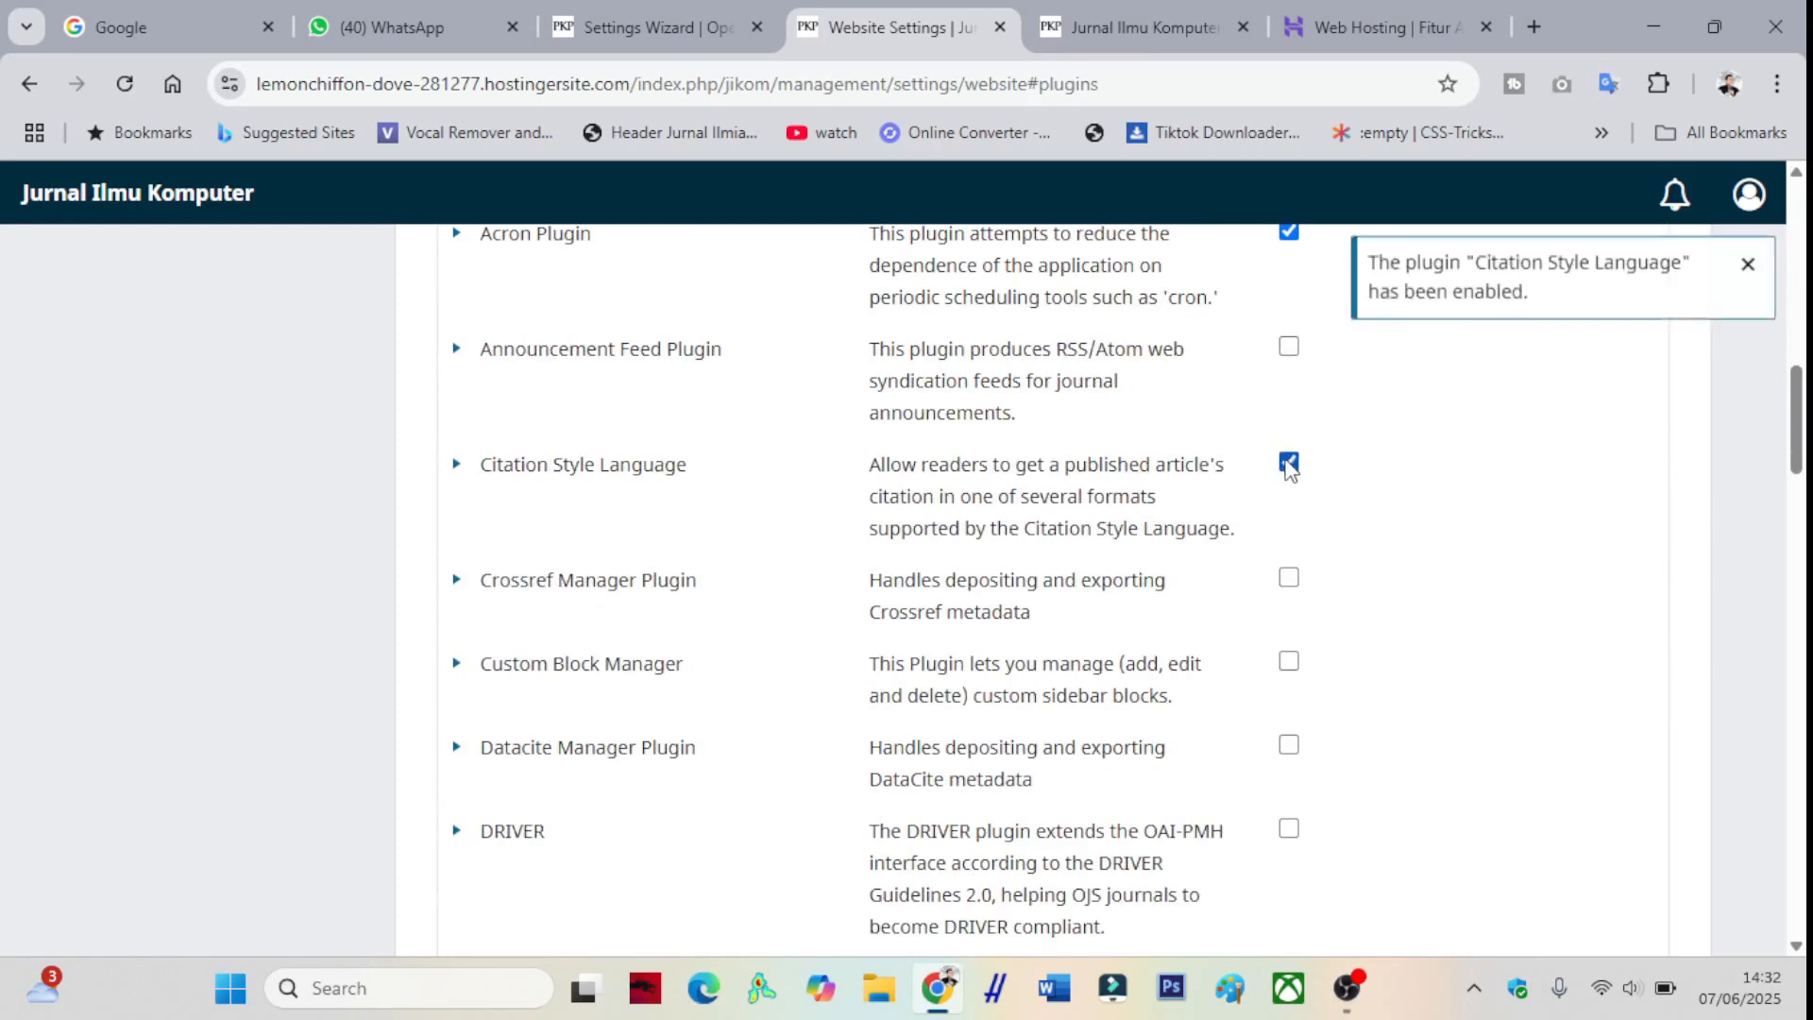
click(1290, 578)
click(1289, 663)
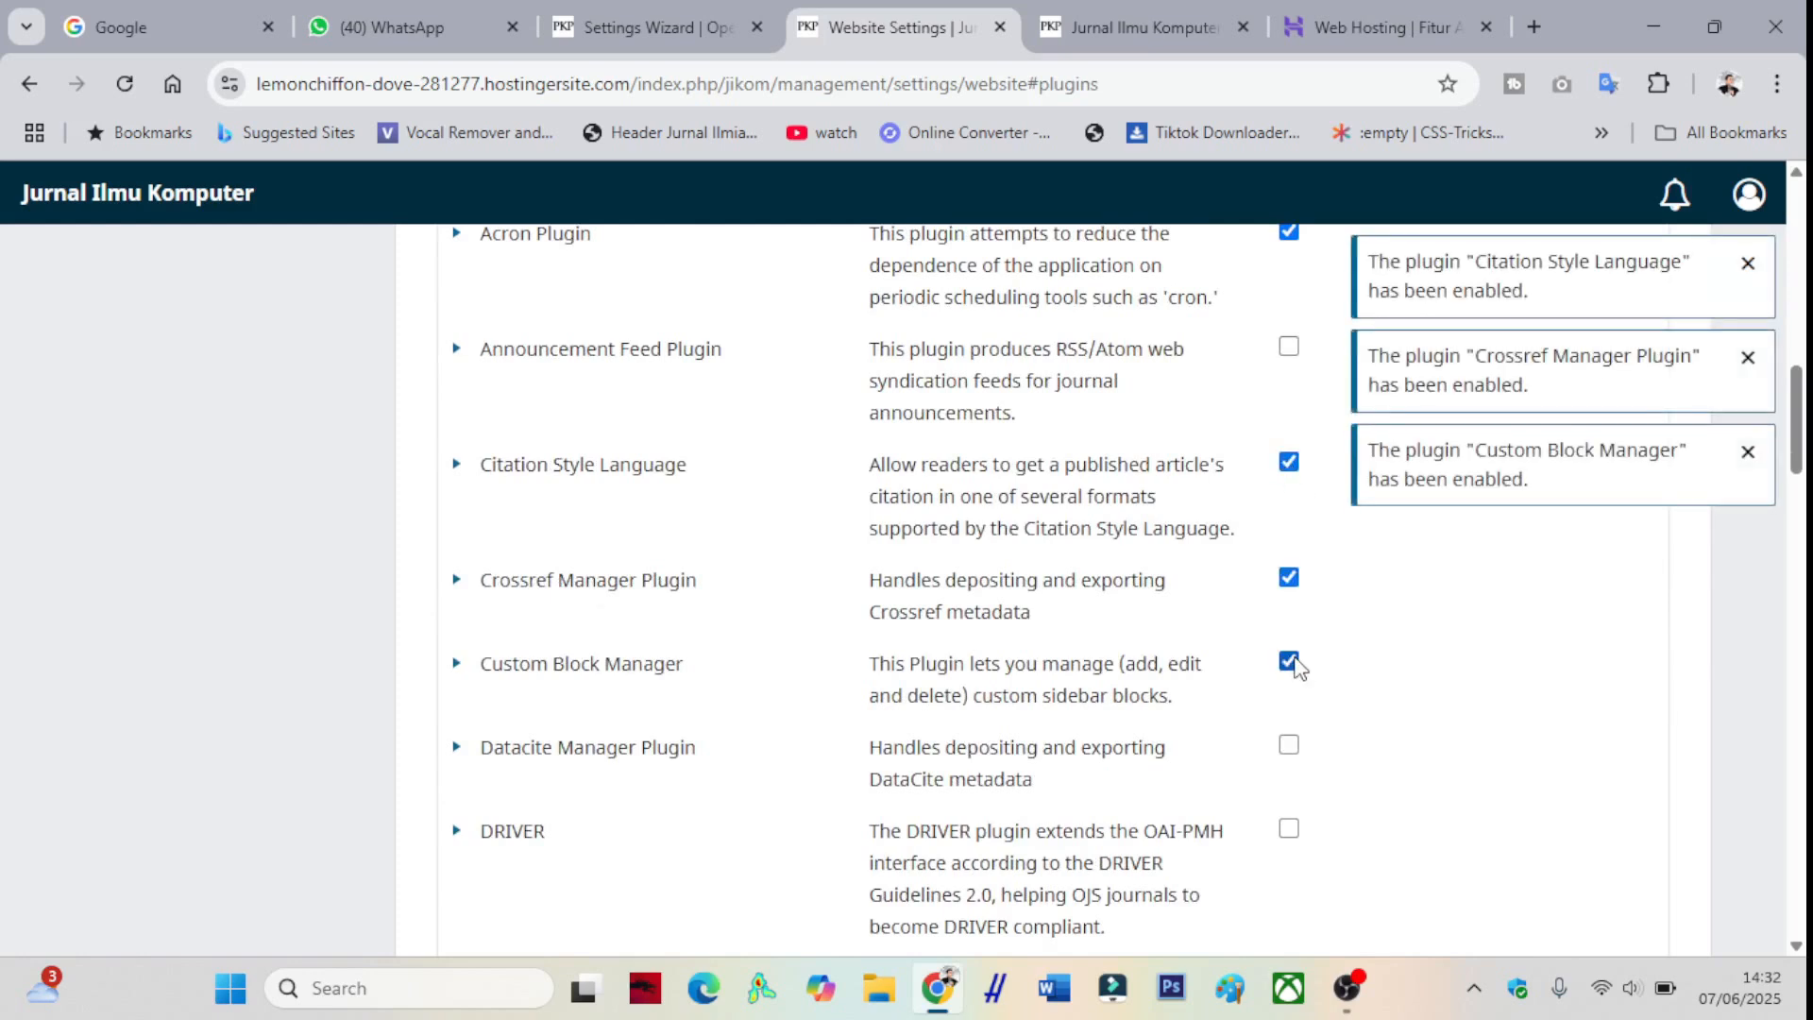
- Enable the Datacite Manager, DRIVER, Google Analytics and Static Pages plugins
scroll(1289, 666, down, 1)
click(1288, 614)
click(1289, 697)
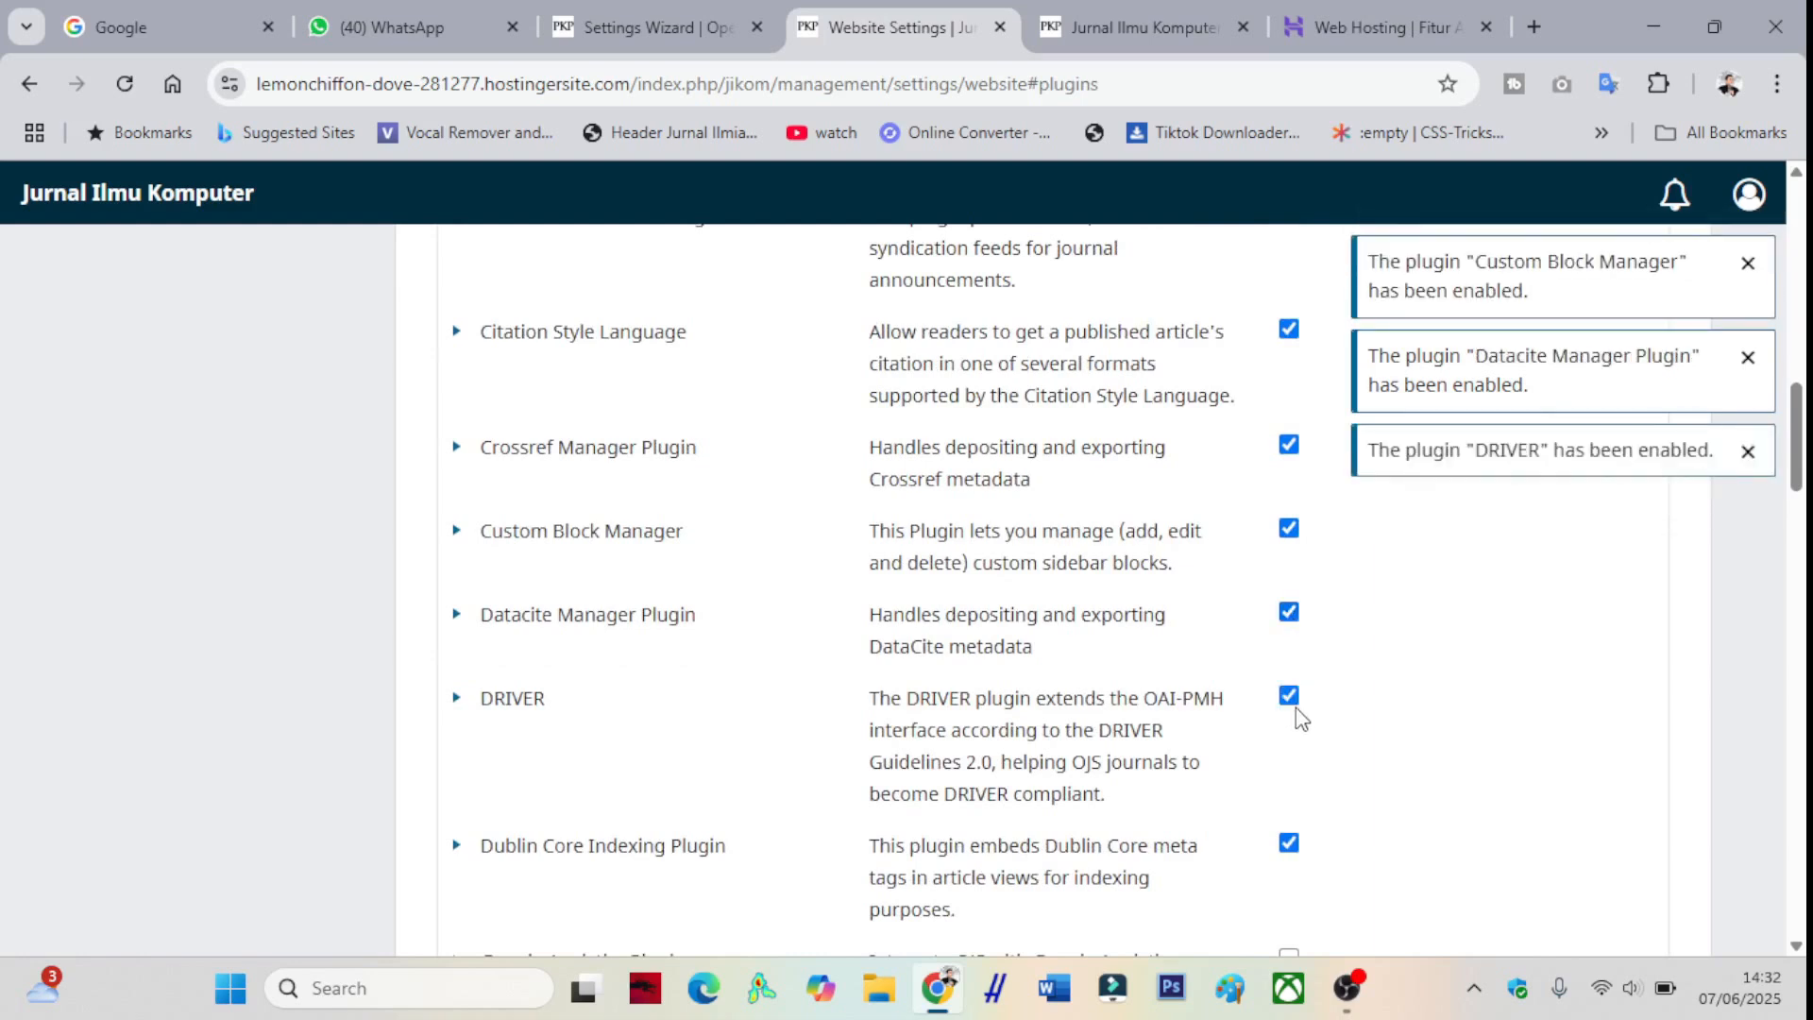
scroll(1294, 706, down, 2)
click(1290, 697)
scroll(1282, 684, down, 5)
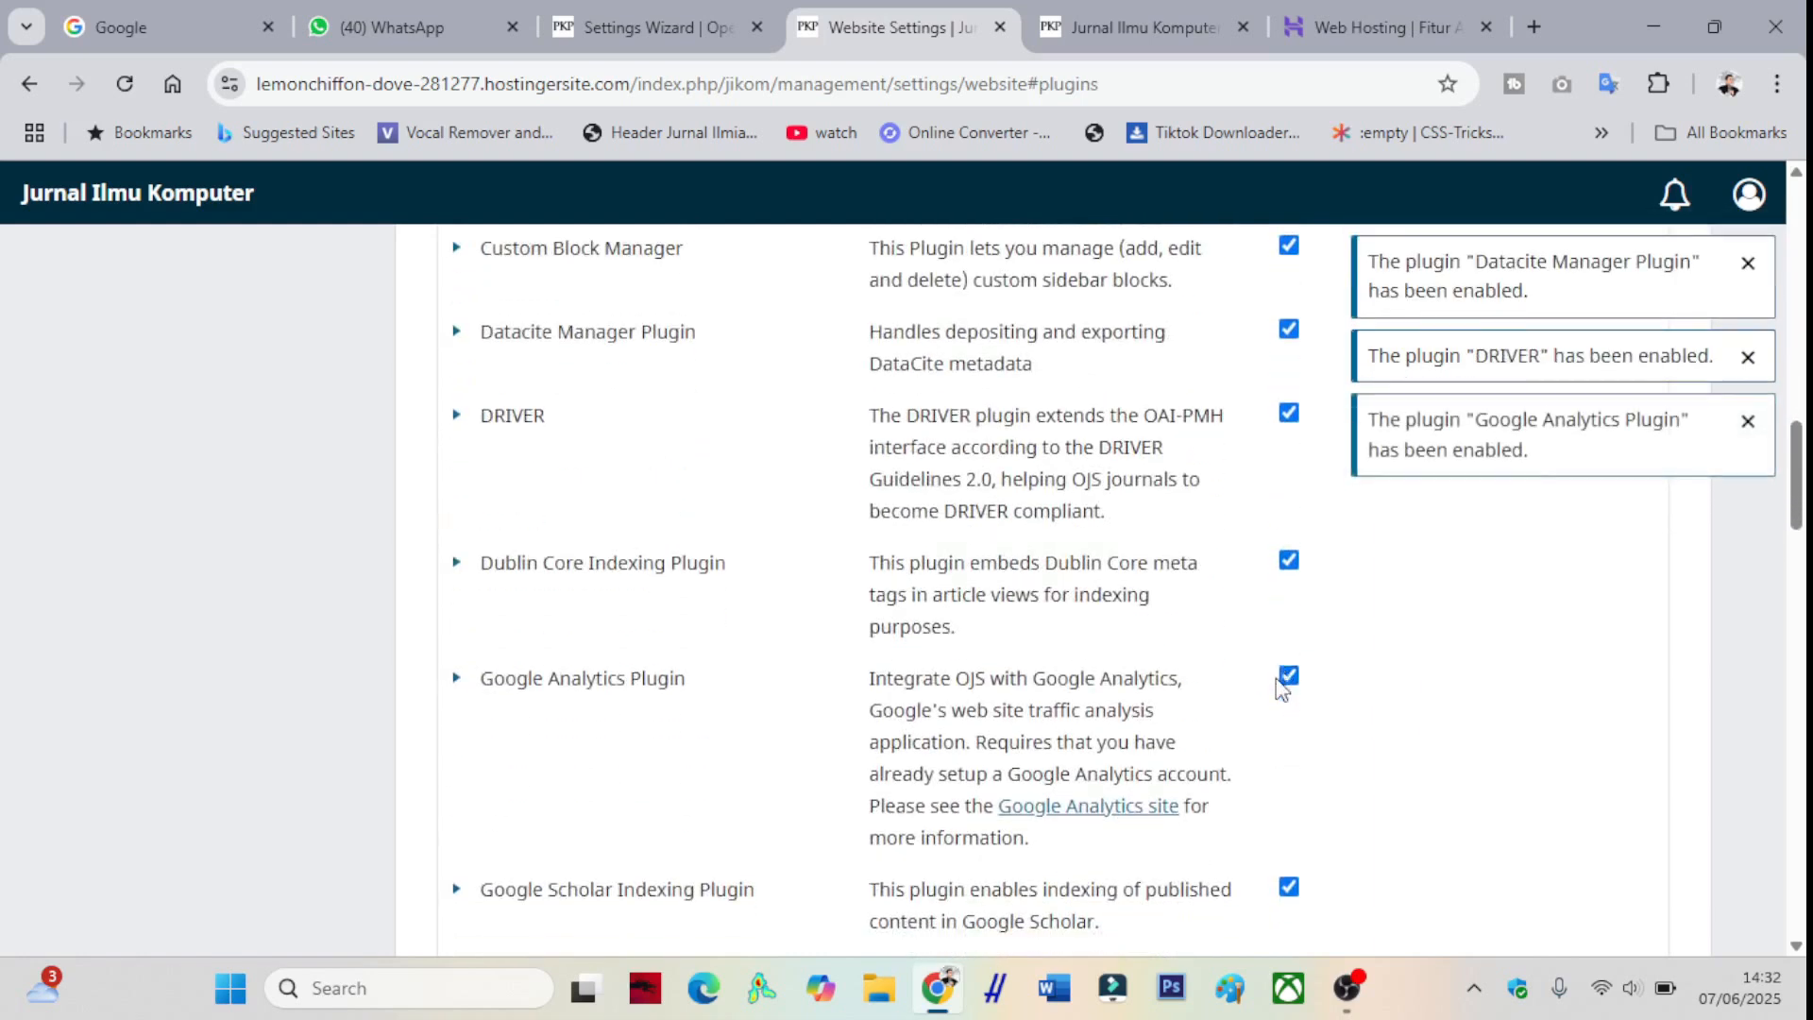
scroll(1284, 690, down, 2)
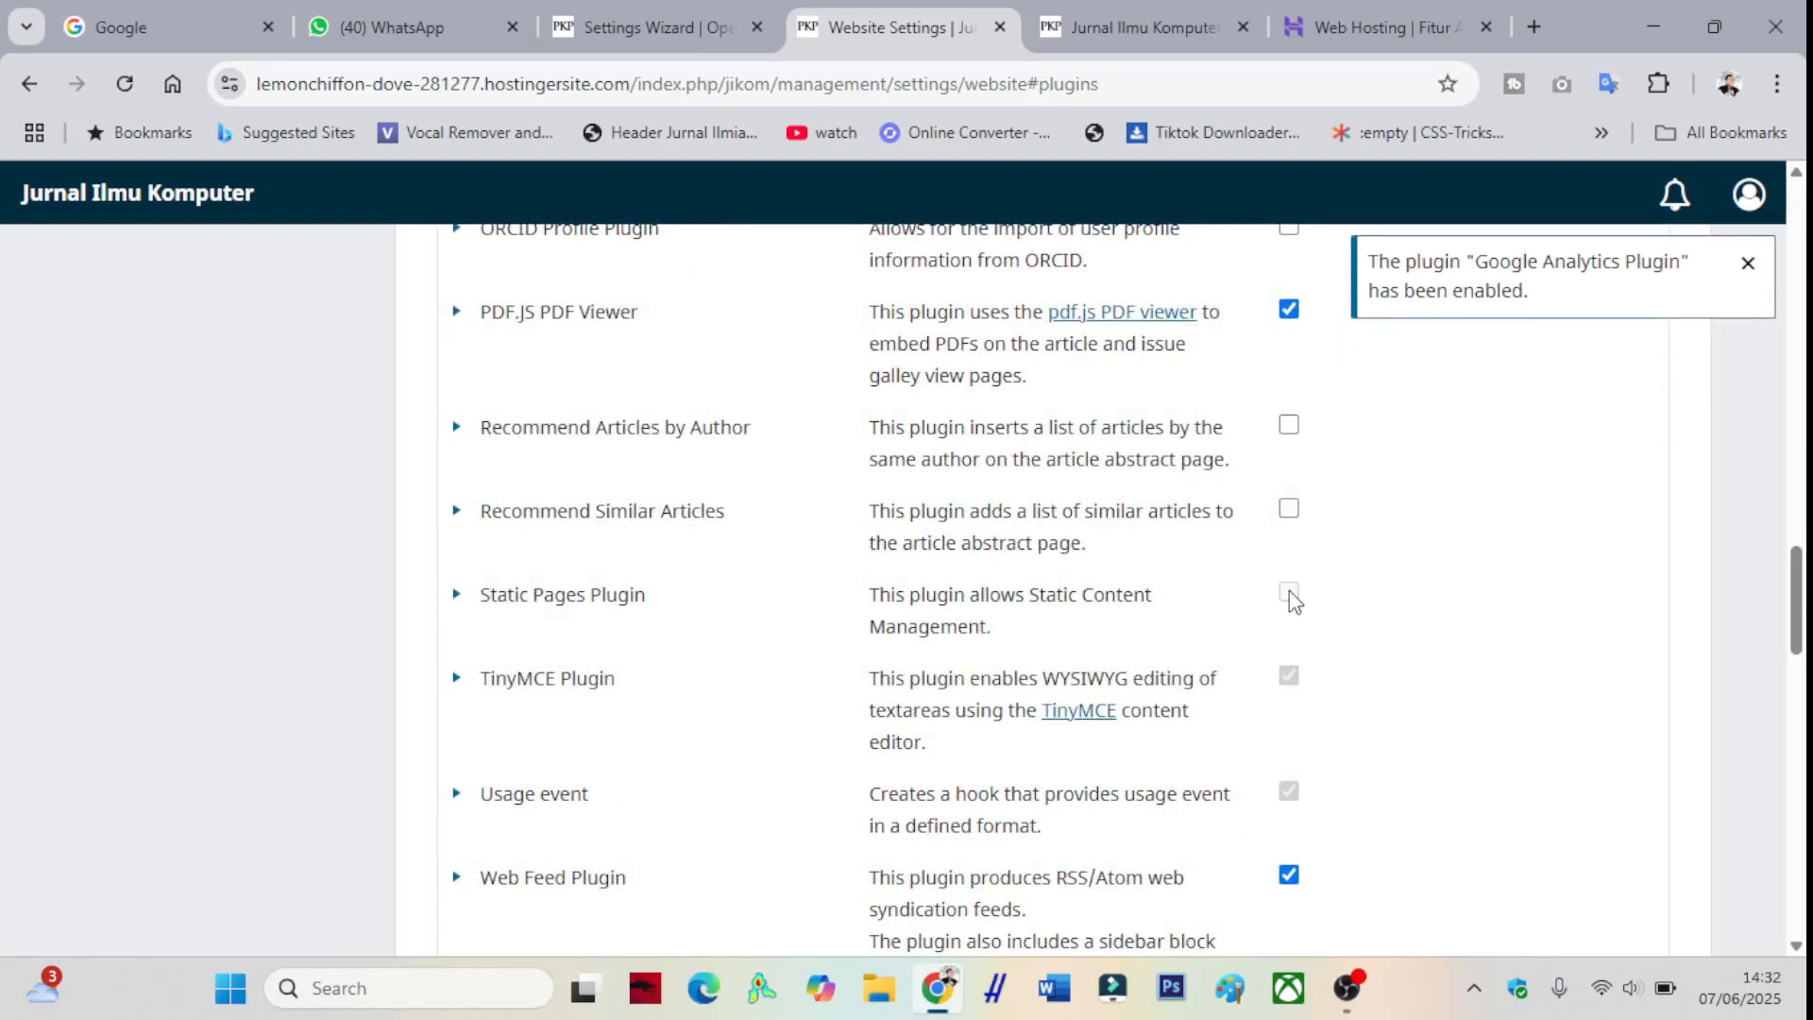
click(1289, 595)
scroll(1256, 640, down, 10)
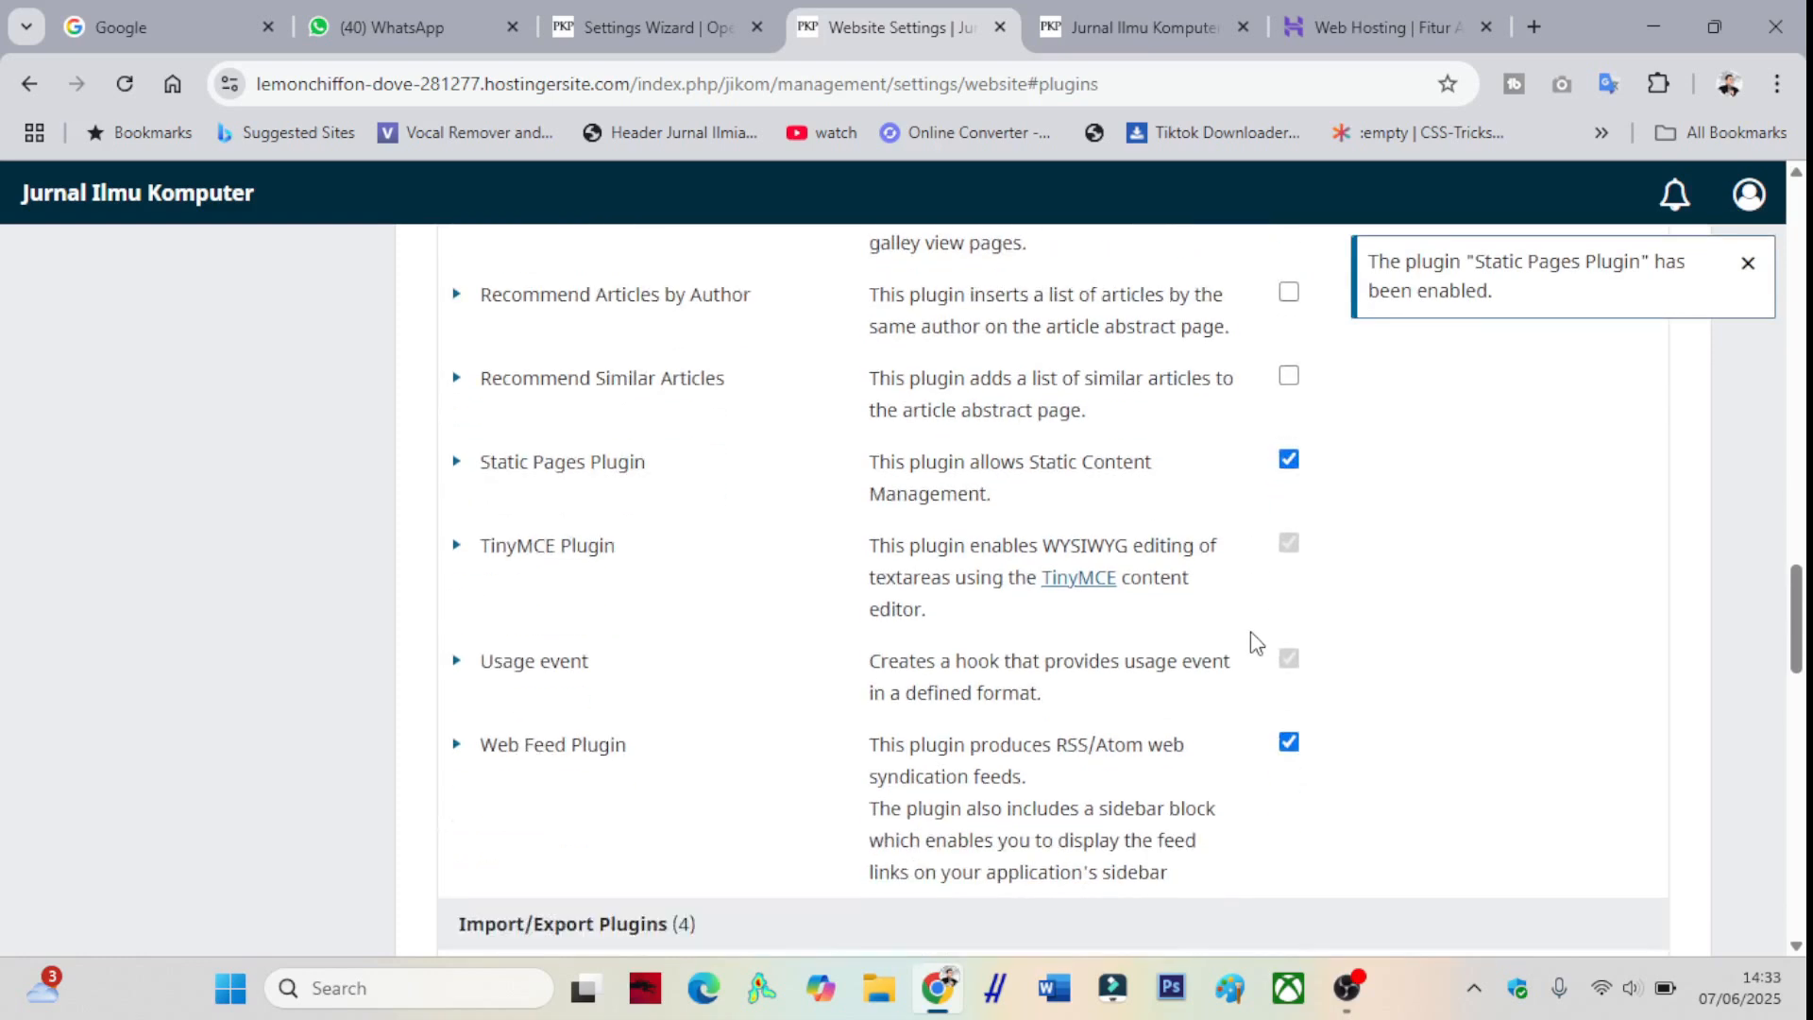
scroll(1254, 640, down, 9)
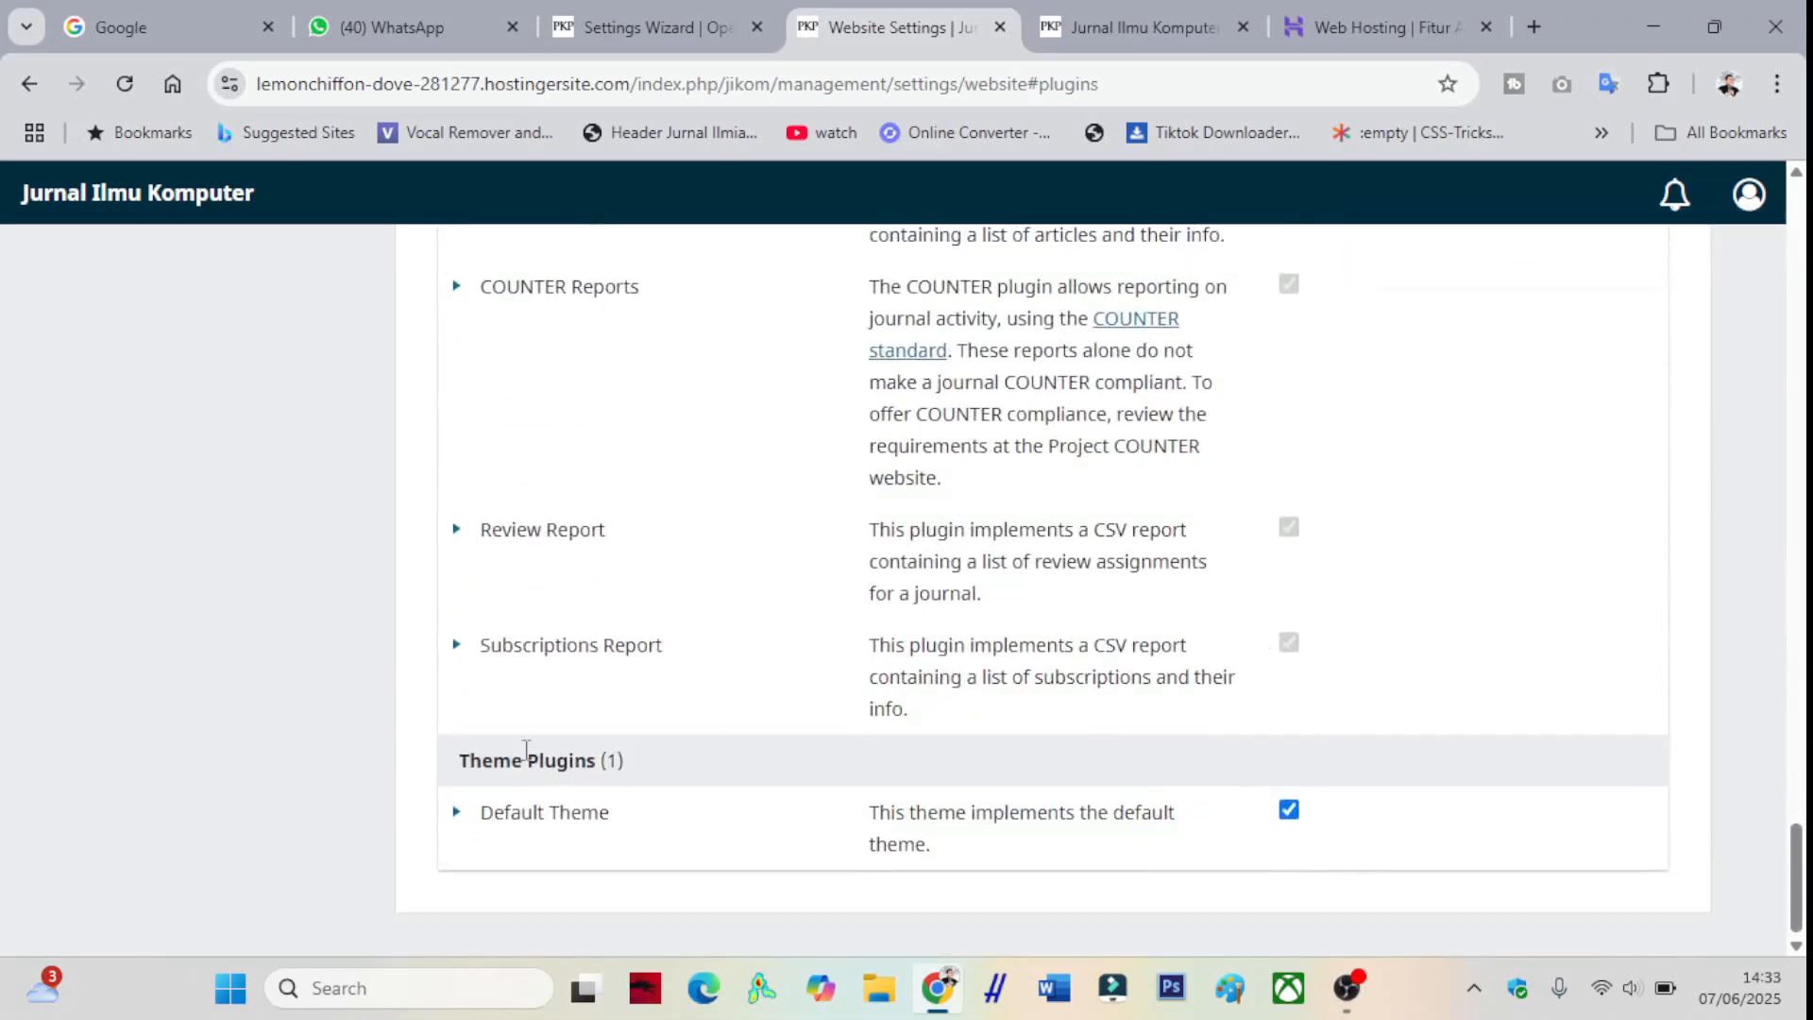
scroll(782, 727, up, 12)
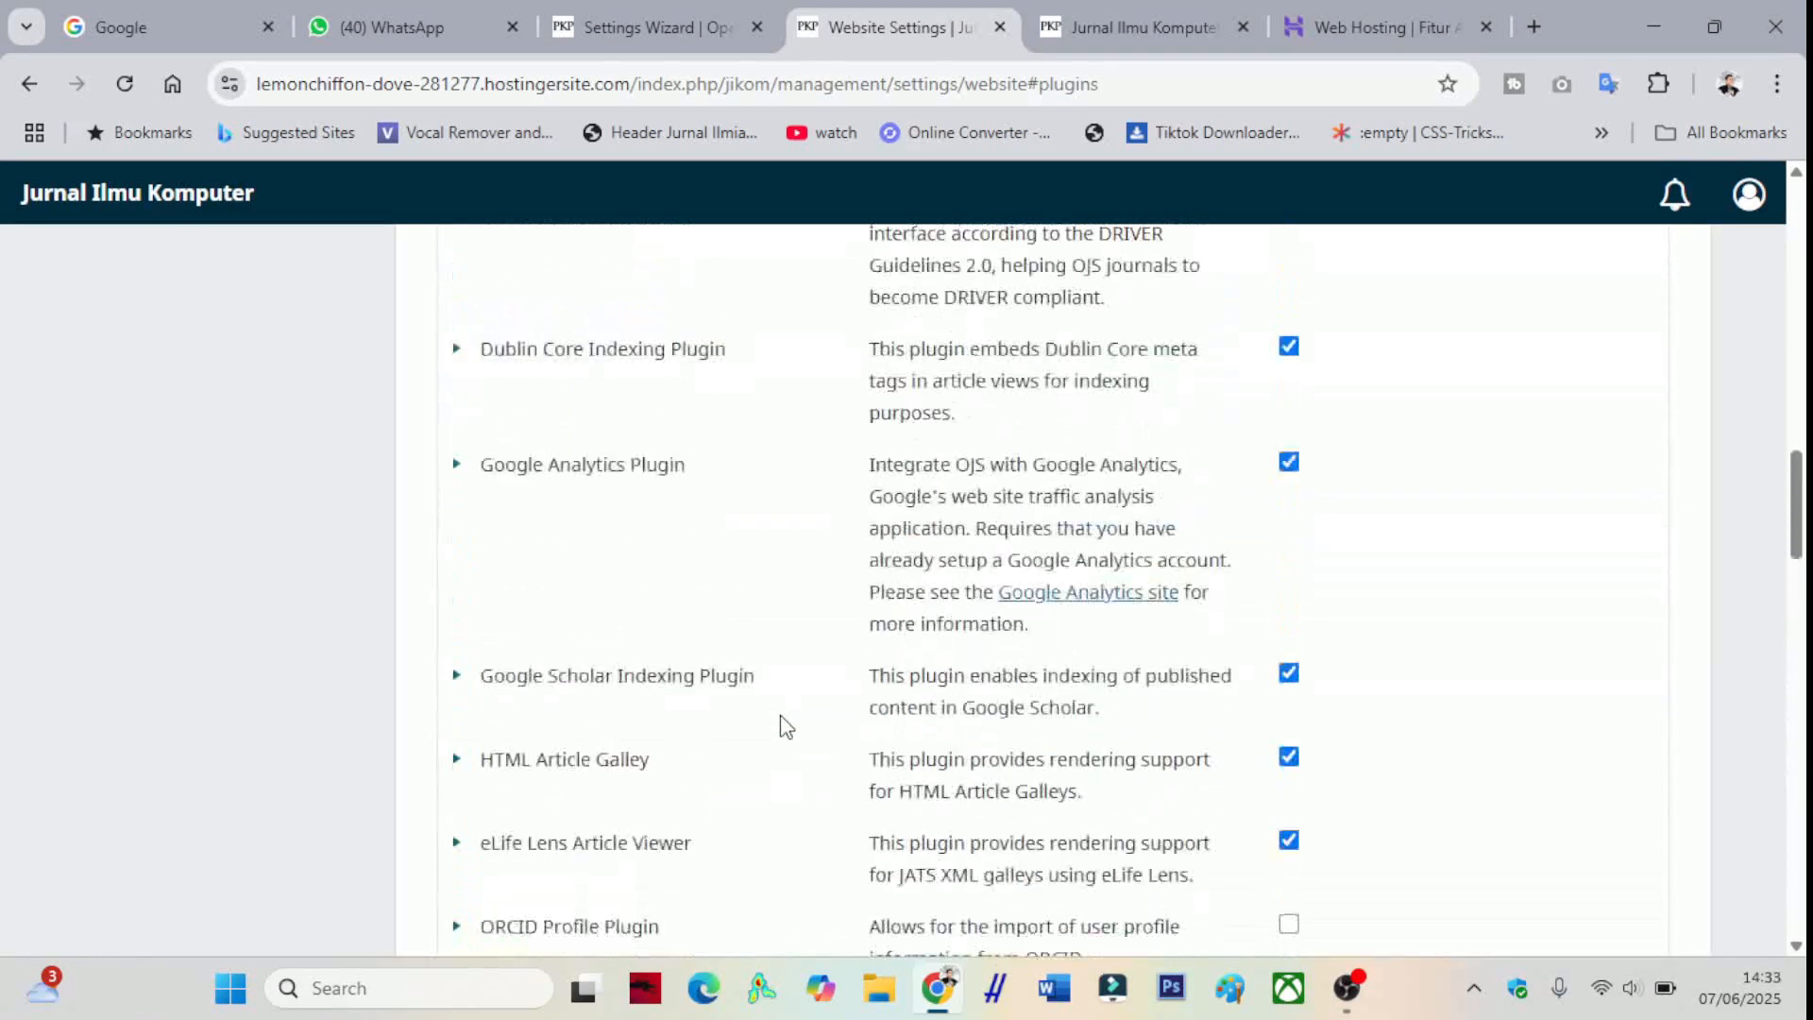
scroll(782, 727, up, 8)
- Install the QuickSubmit plugin from the Plugin Gallery
click(709, 497)
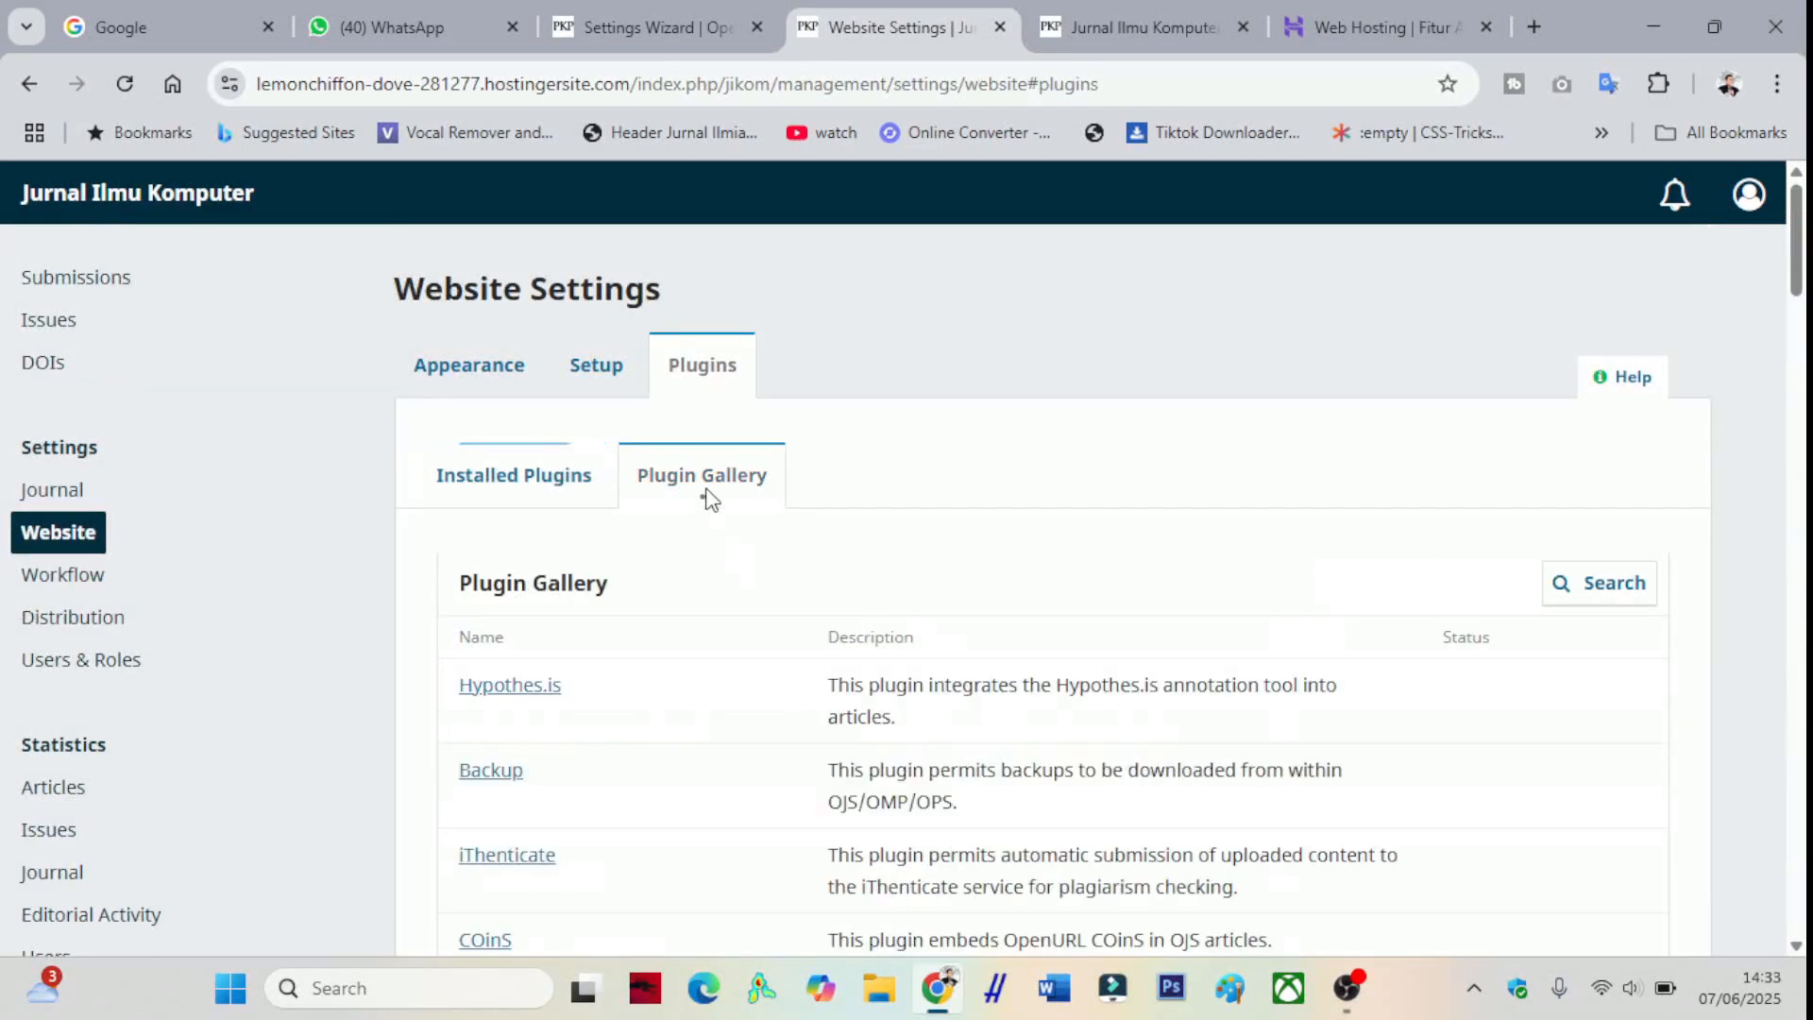
scroll(734, 496, down, 4)
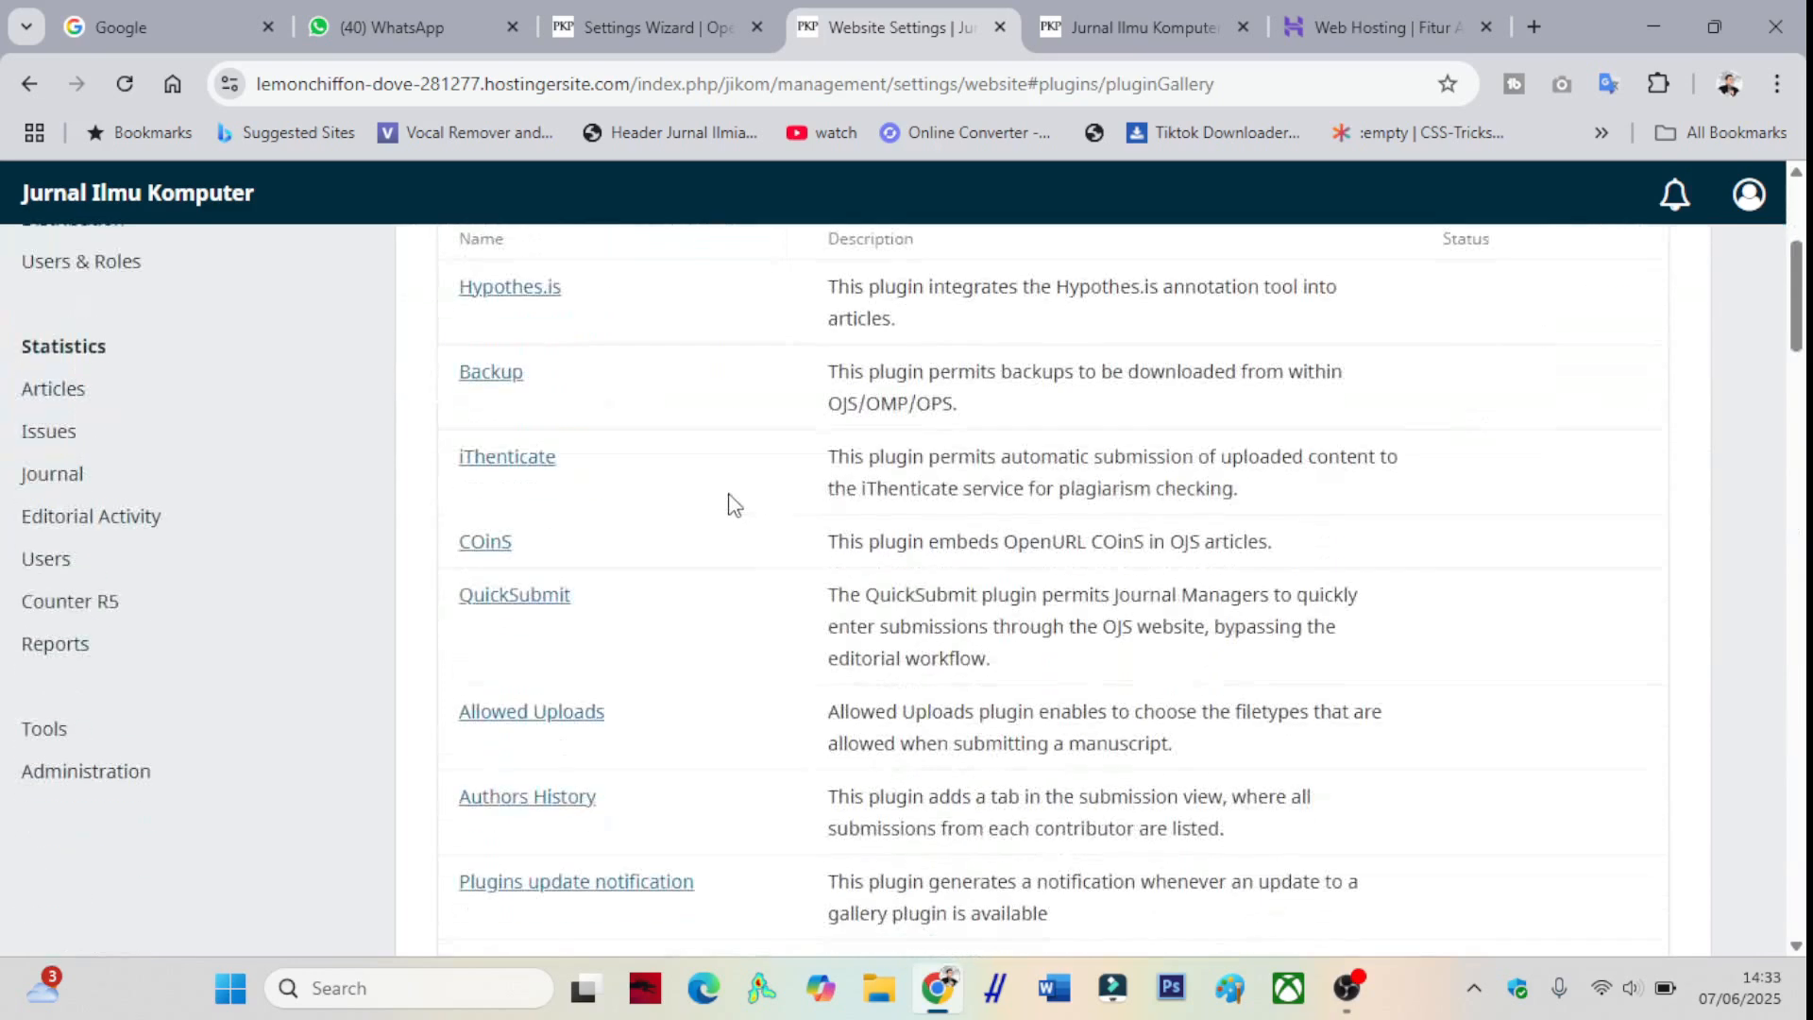
click(530, 598)
click(1165, 309)
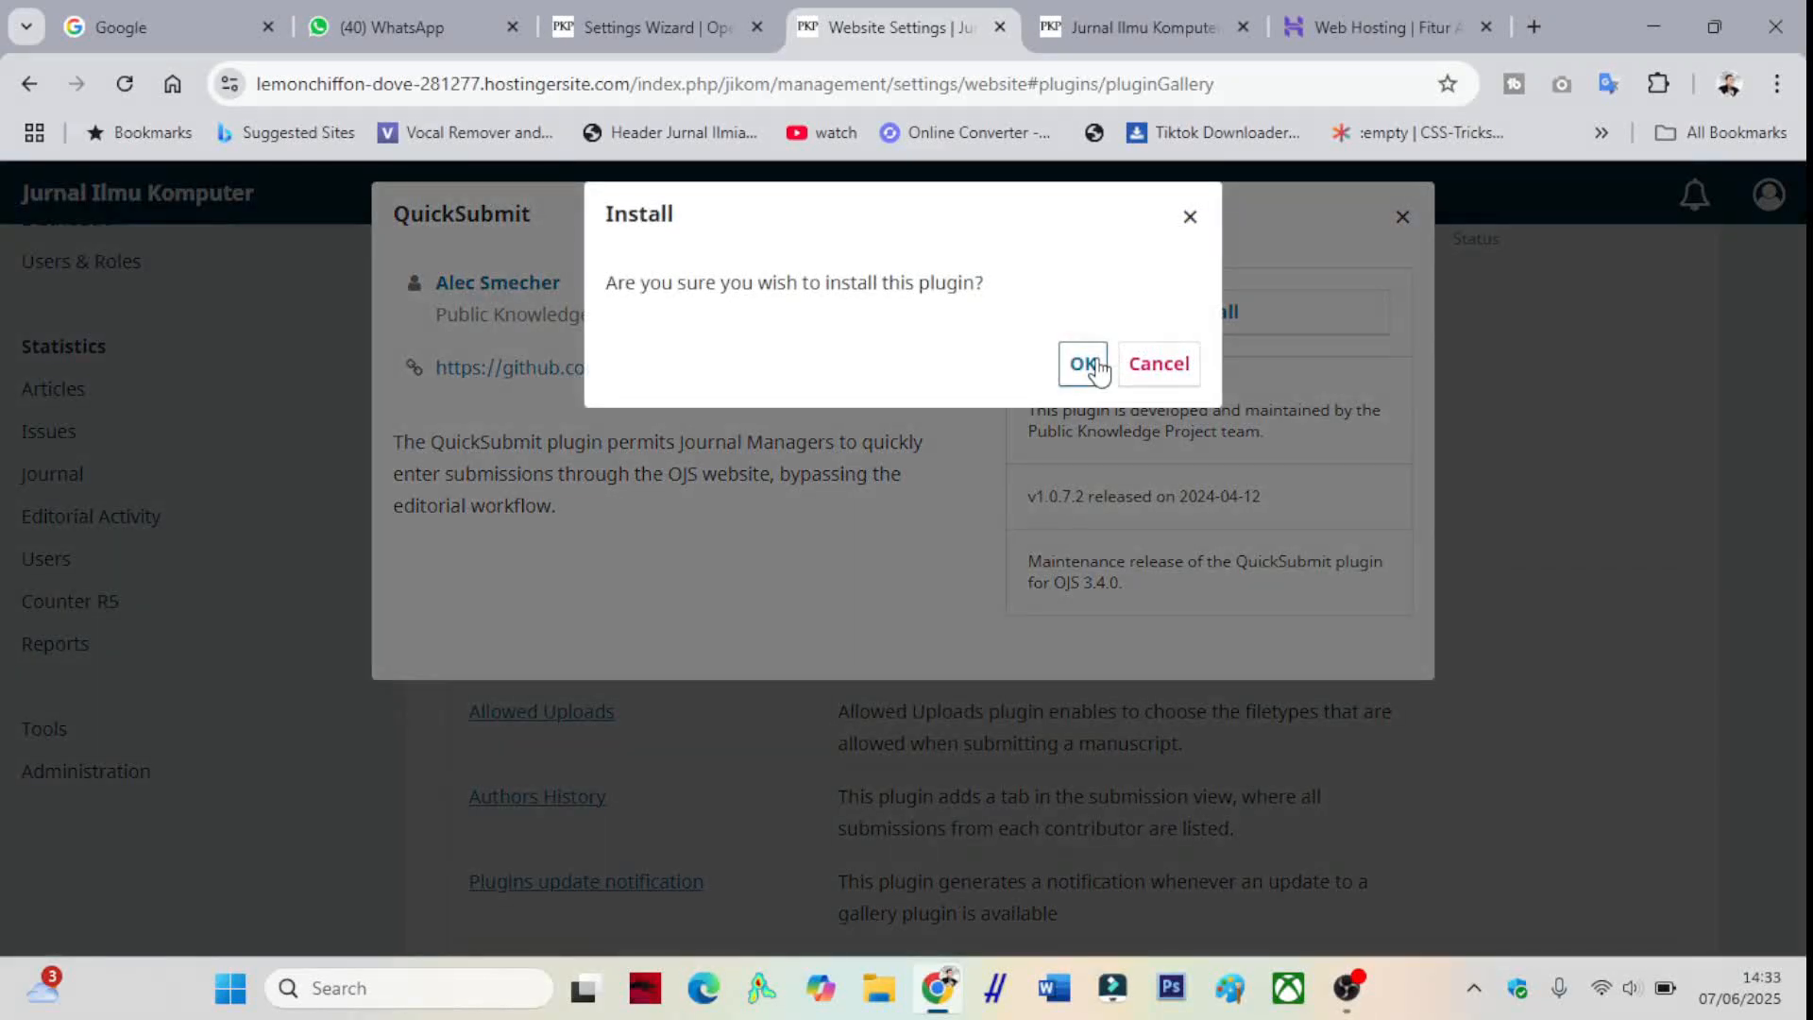
click(1097, 363)
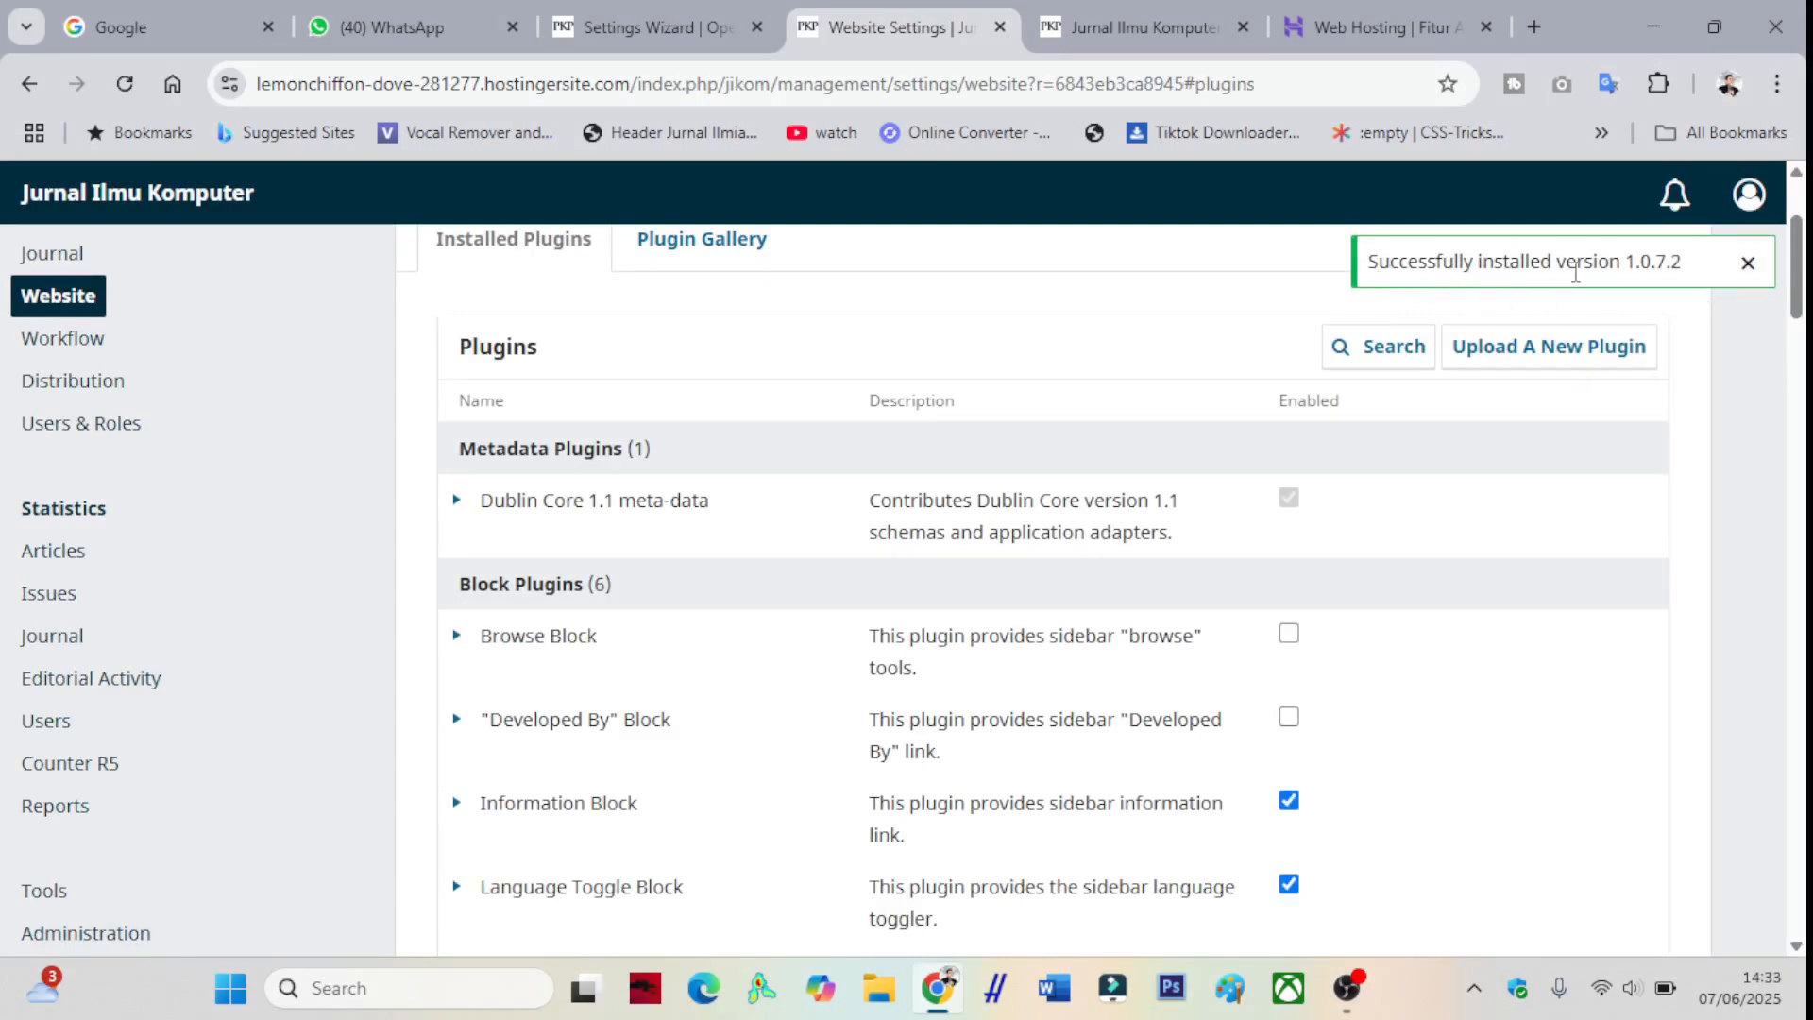
click(686, 252)
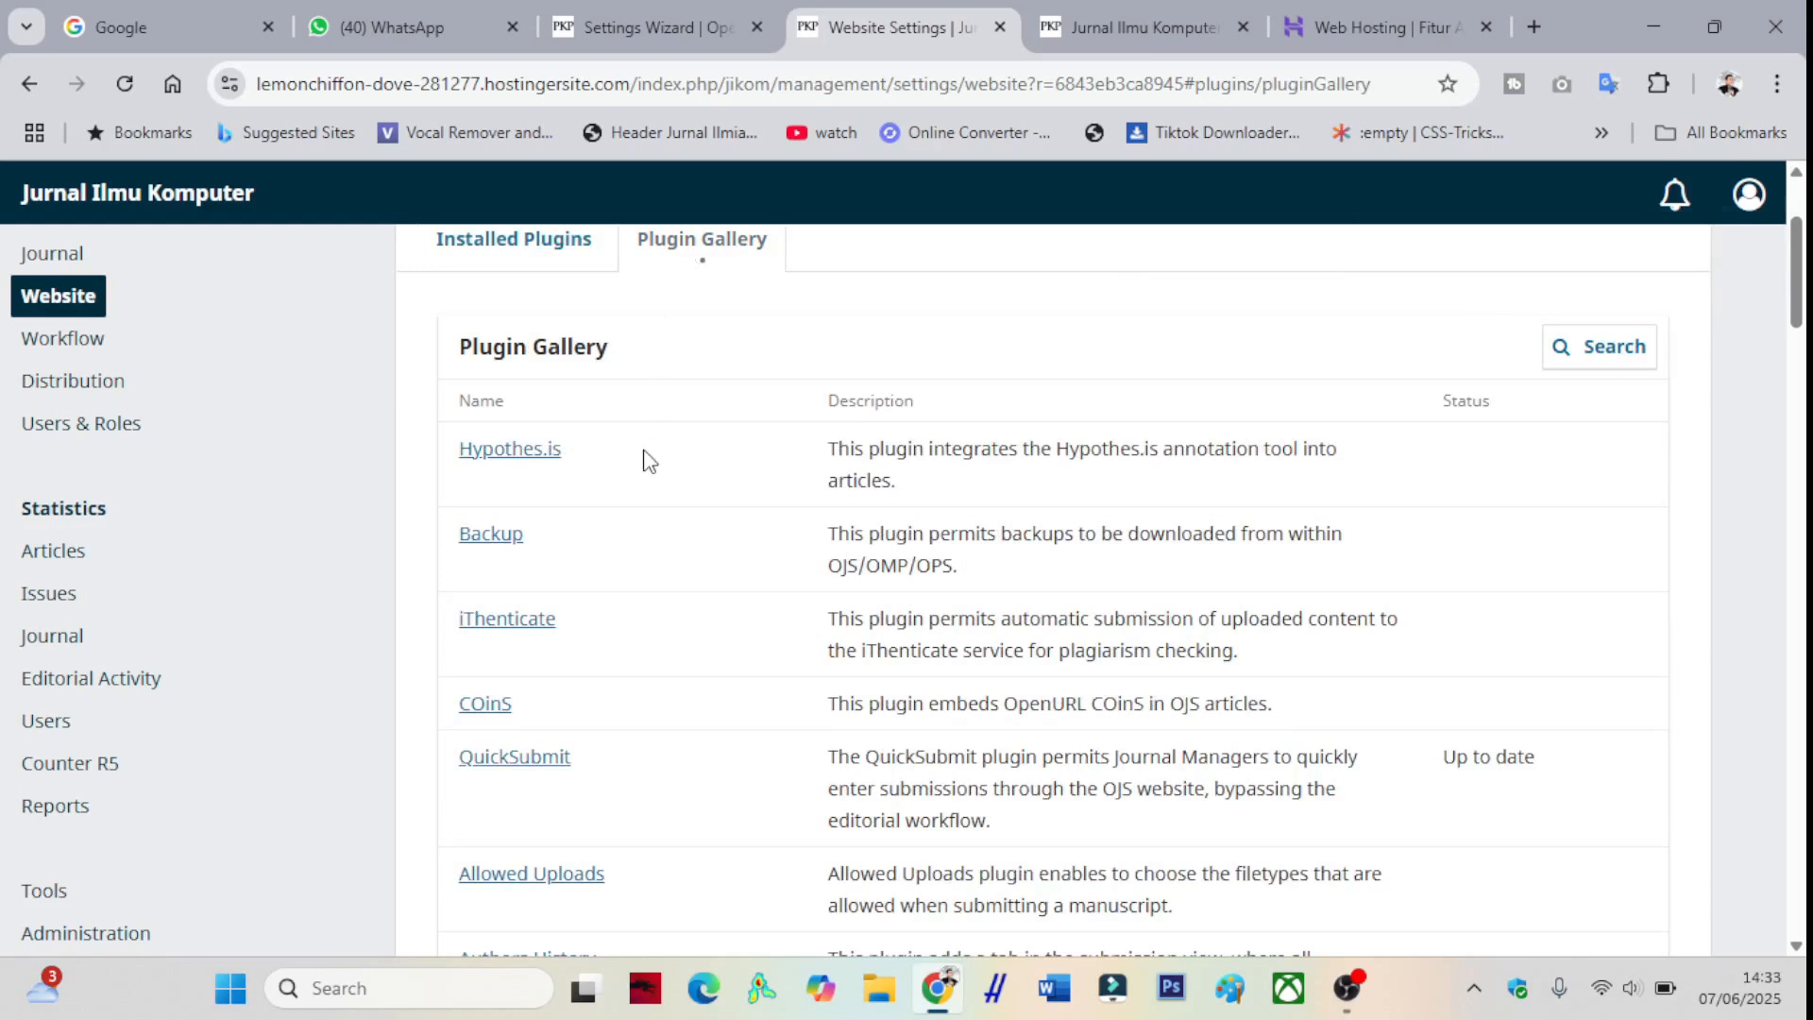
- Install the Custom Header Plugin from the gallery
scroll(647, 459, down, 4)
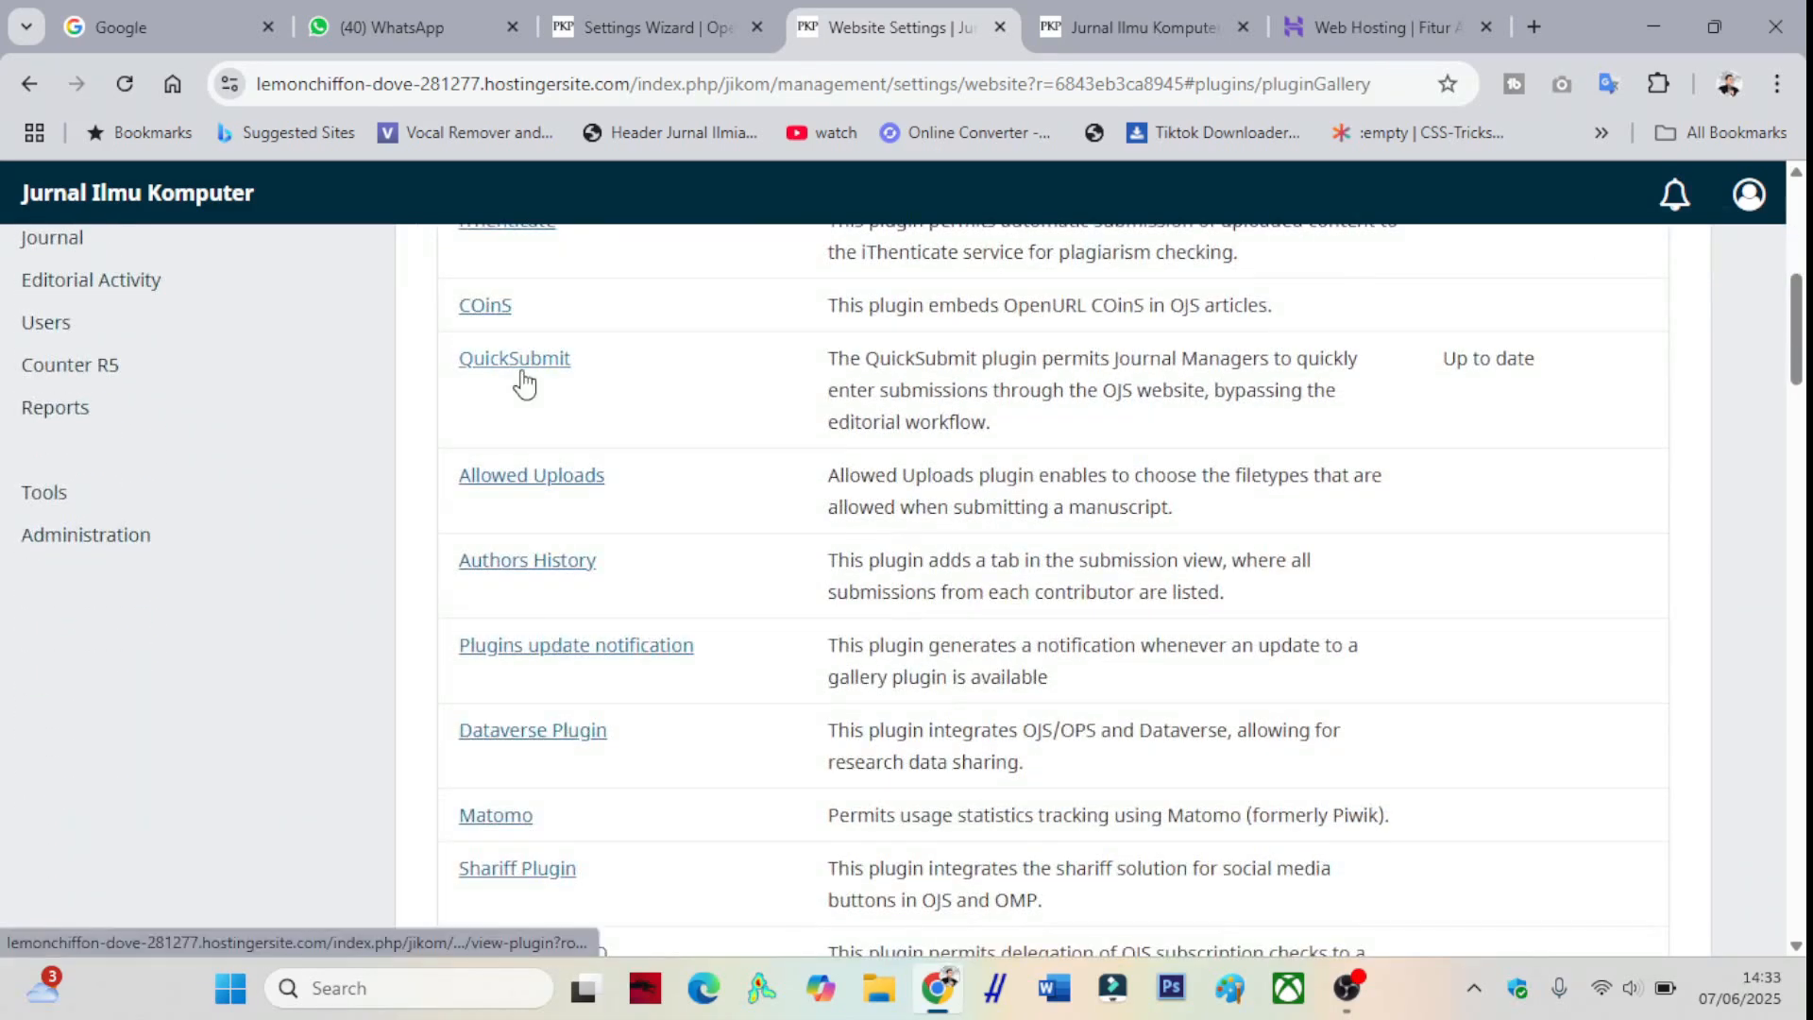
scroll(524, 382, down, 5)
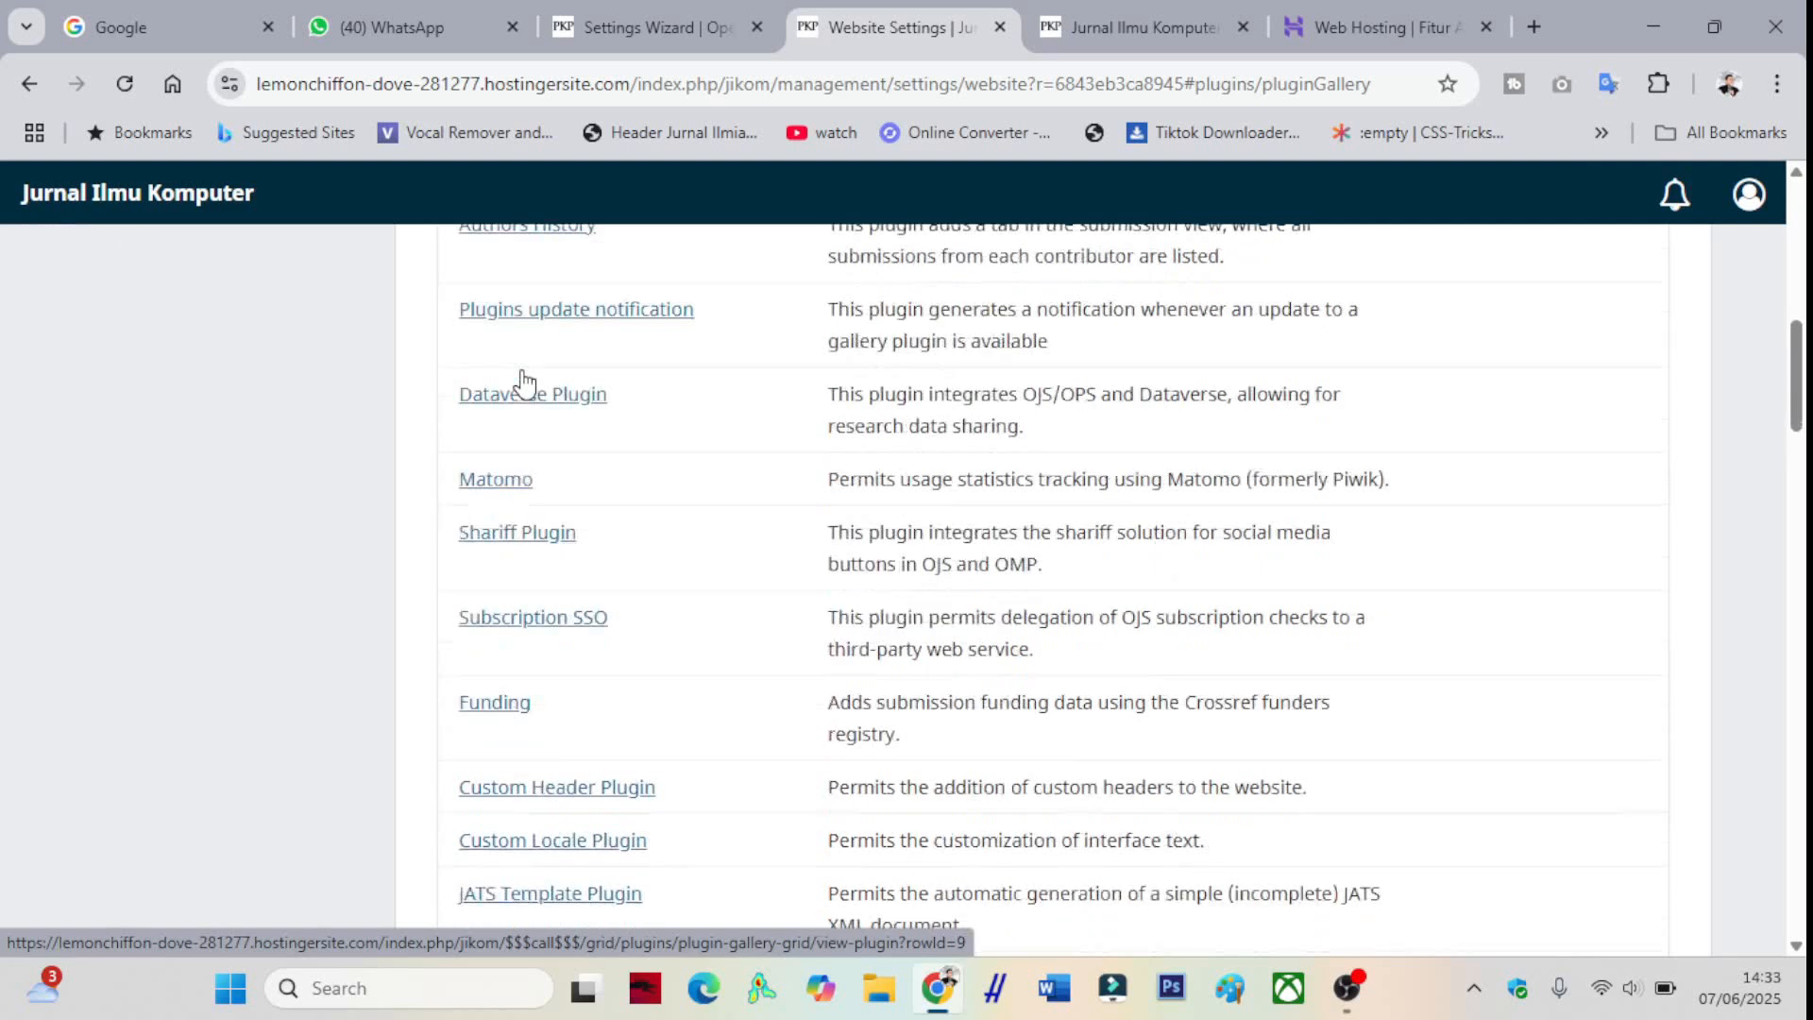
scroll(529, 443, down, 1)
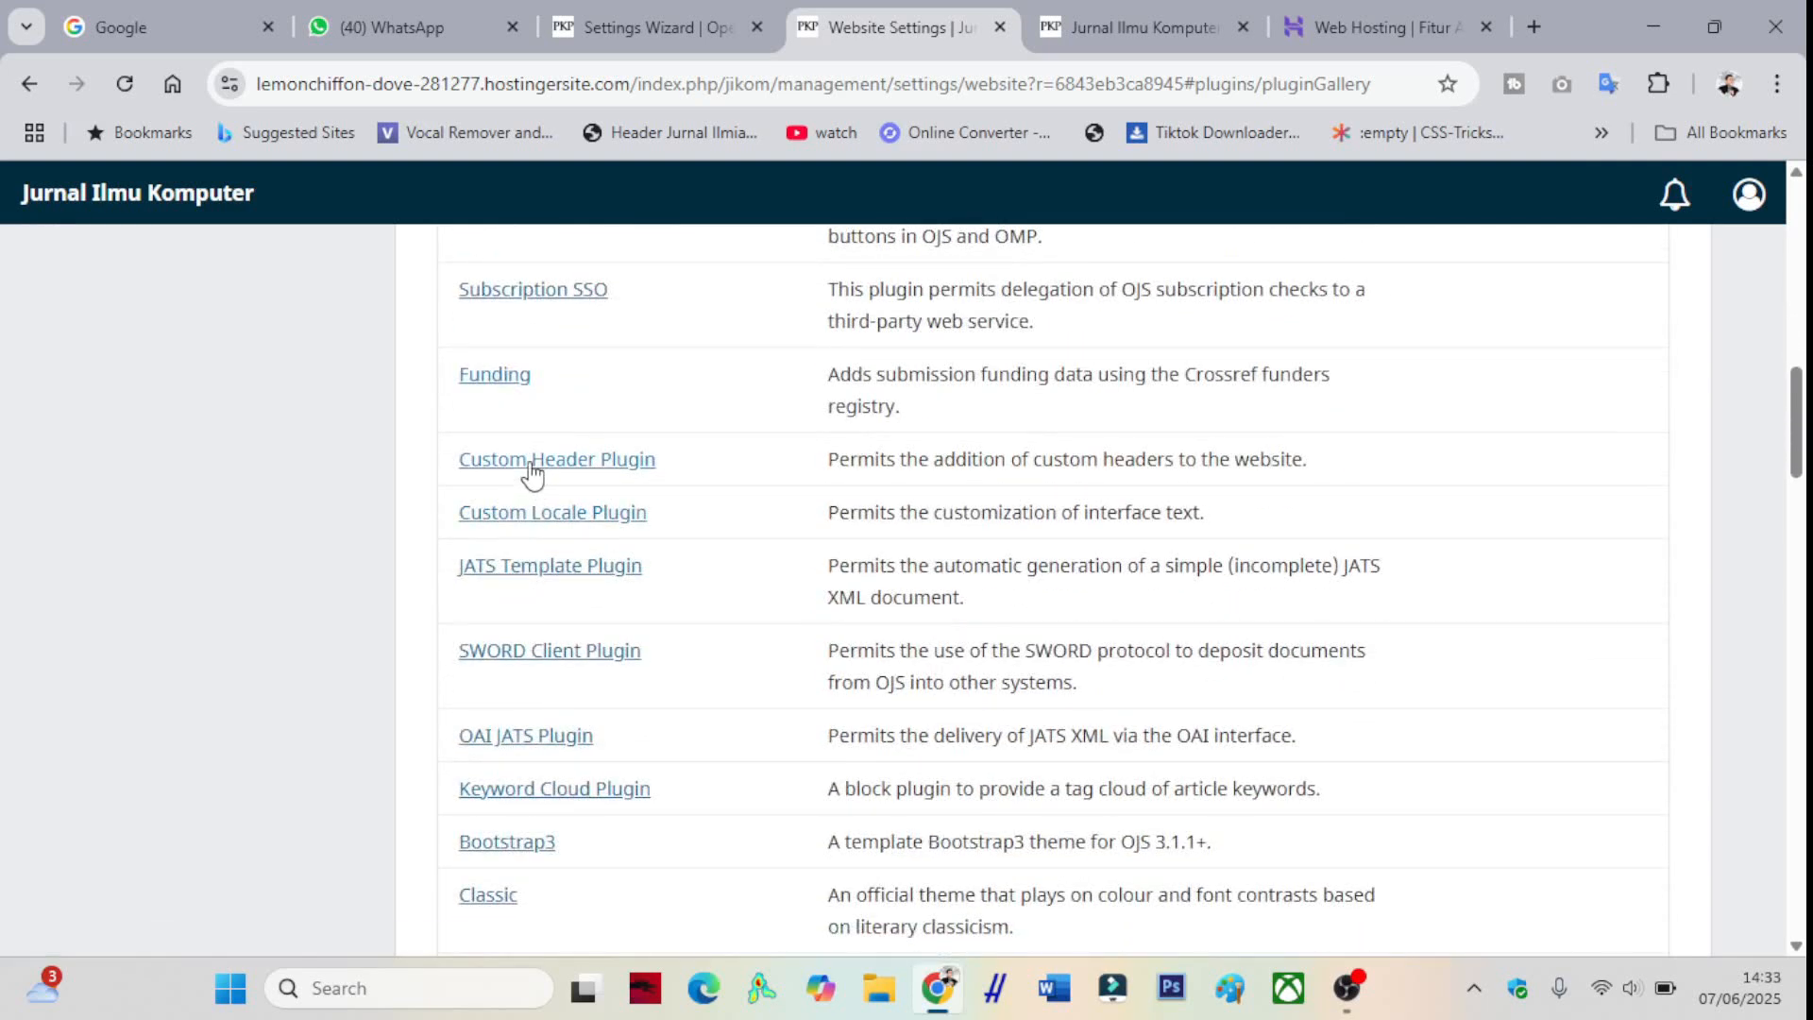
click(530, 461)
click(1180, 319)
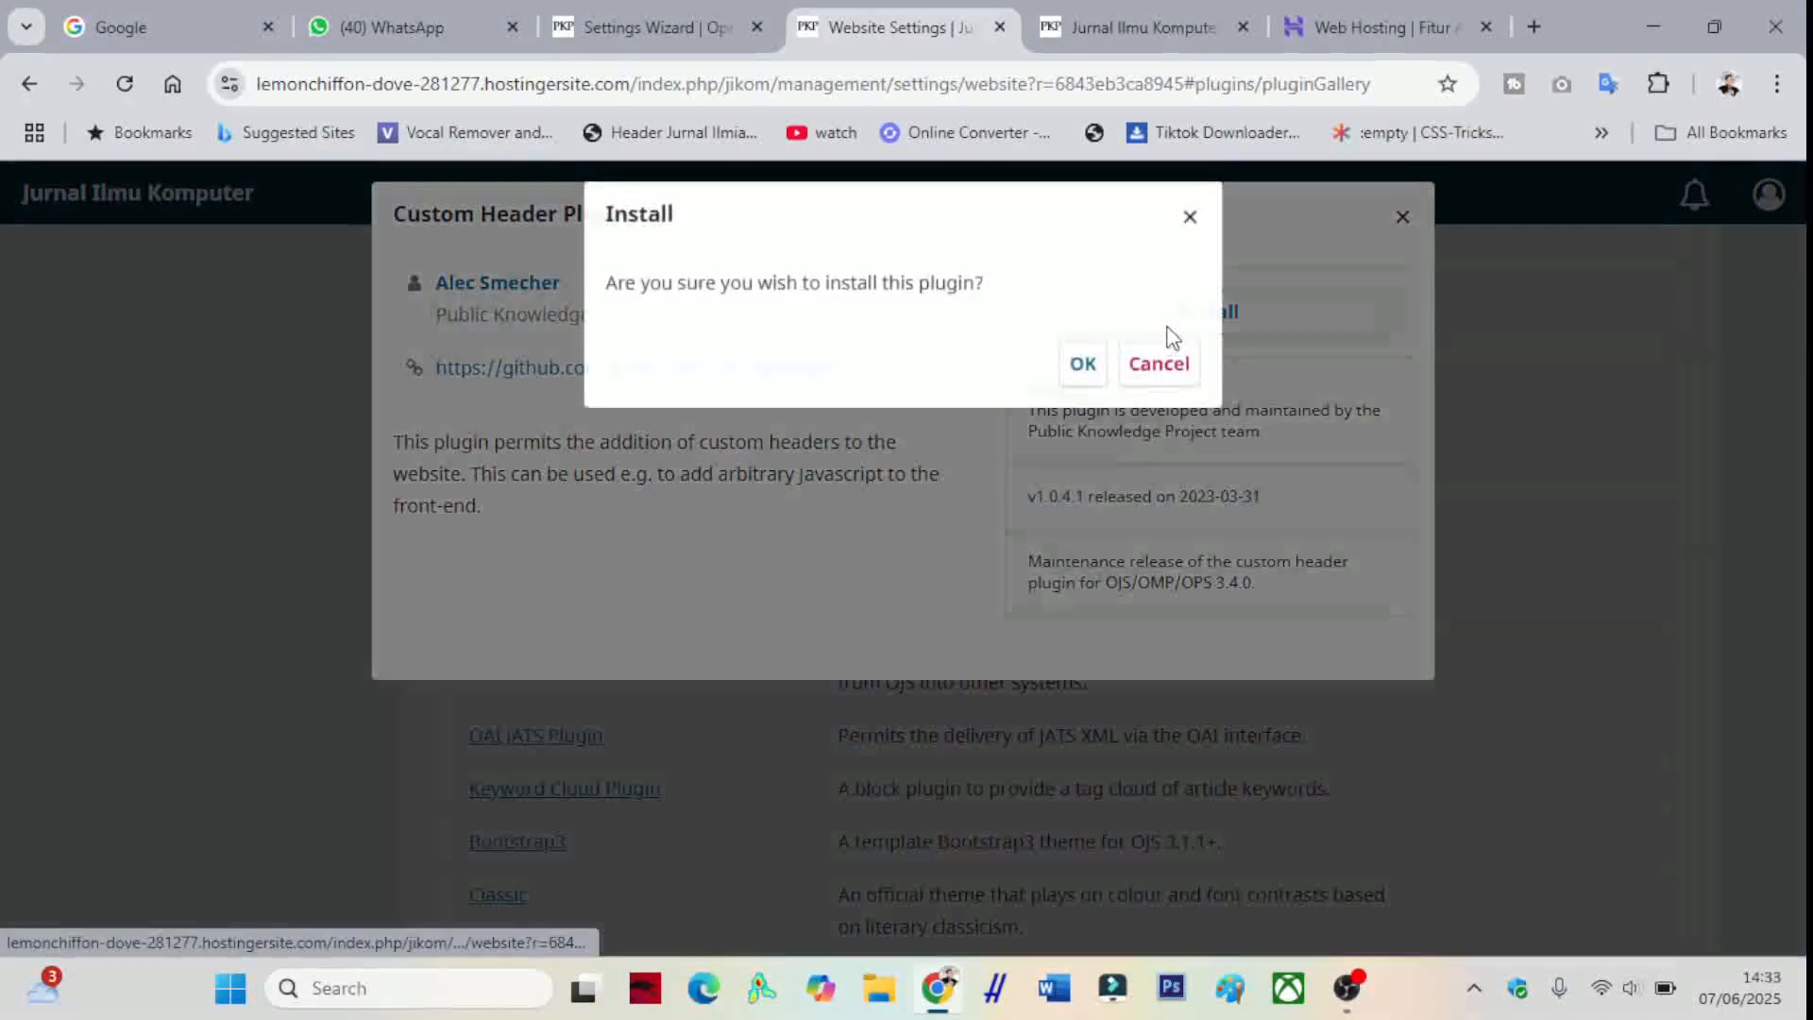
click(1081, 363)
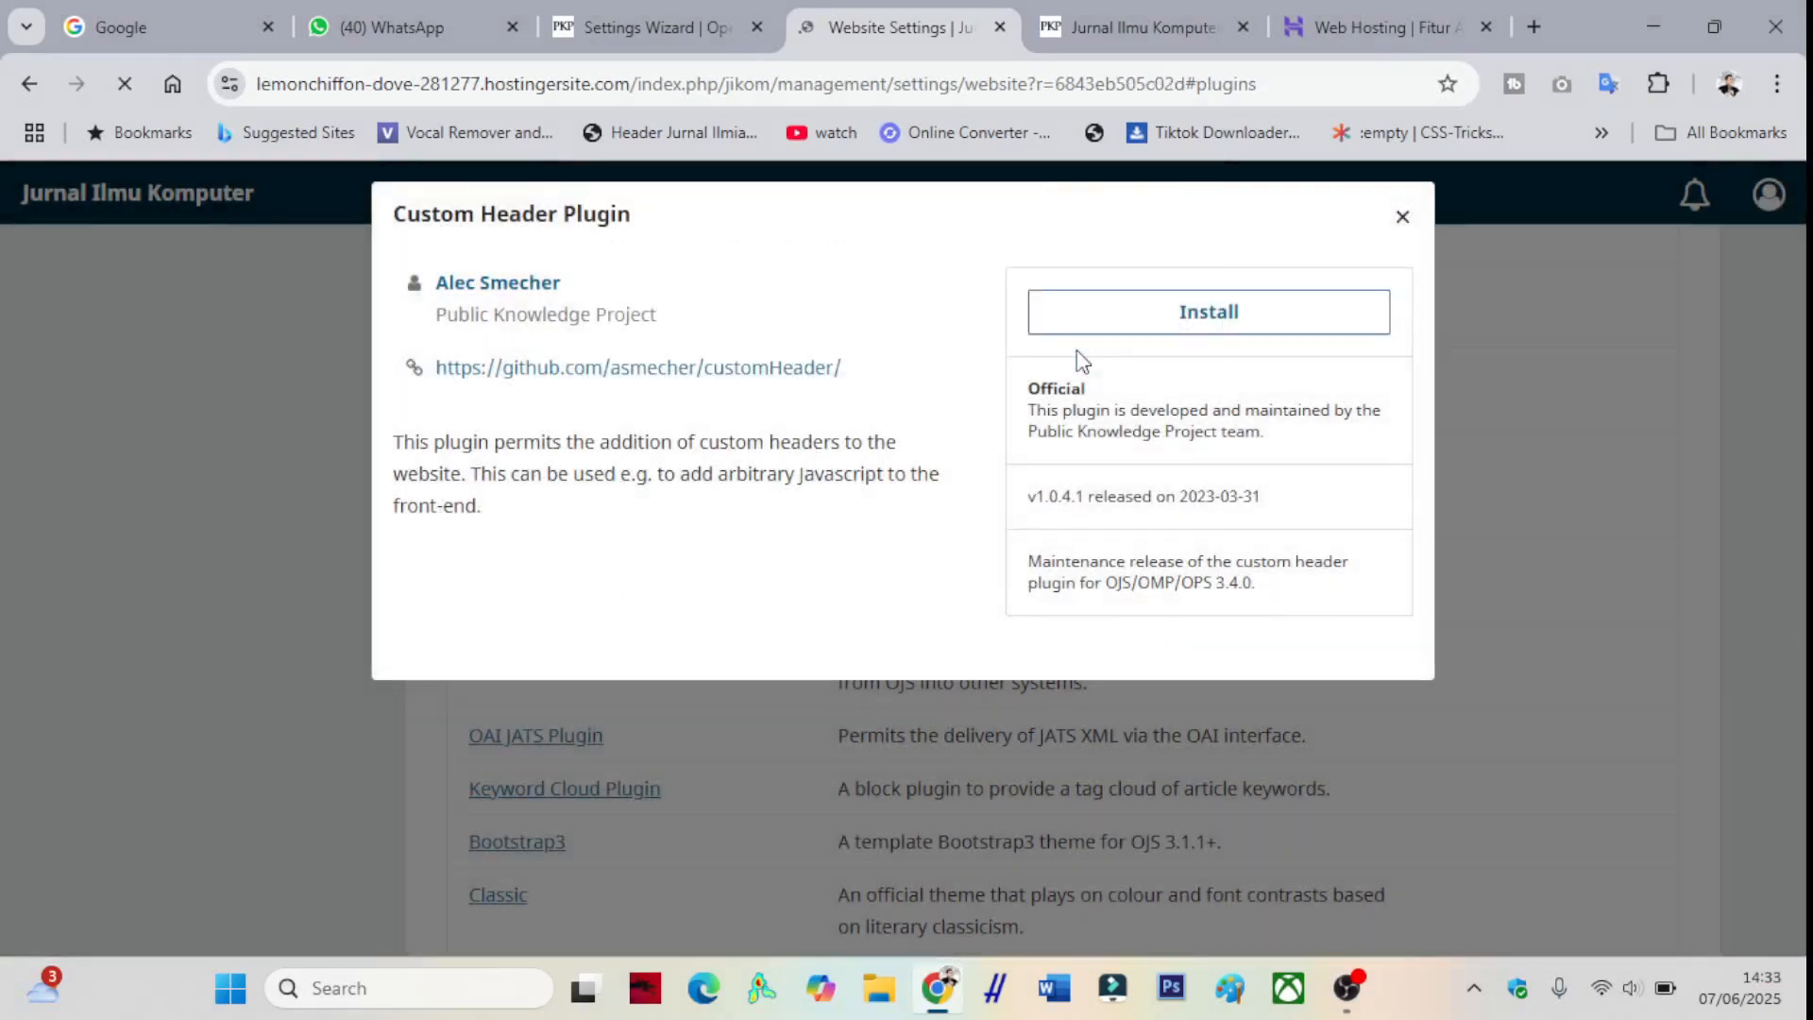
- Install the Manuscript theme, then view the journal's public homepage
scroll(749, 384, down, 3)
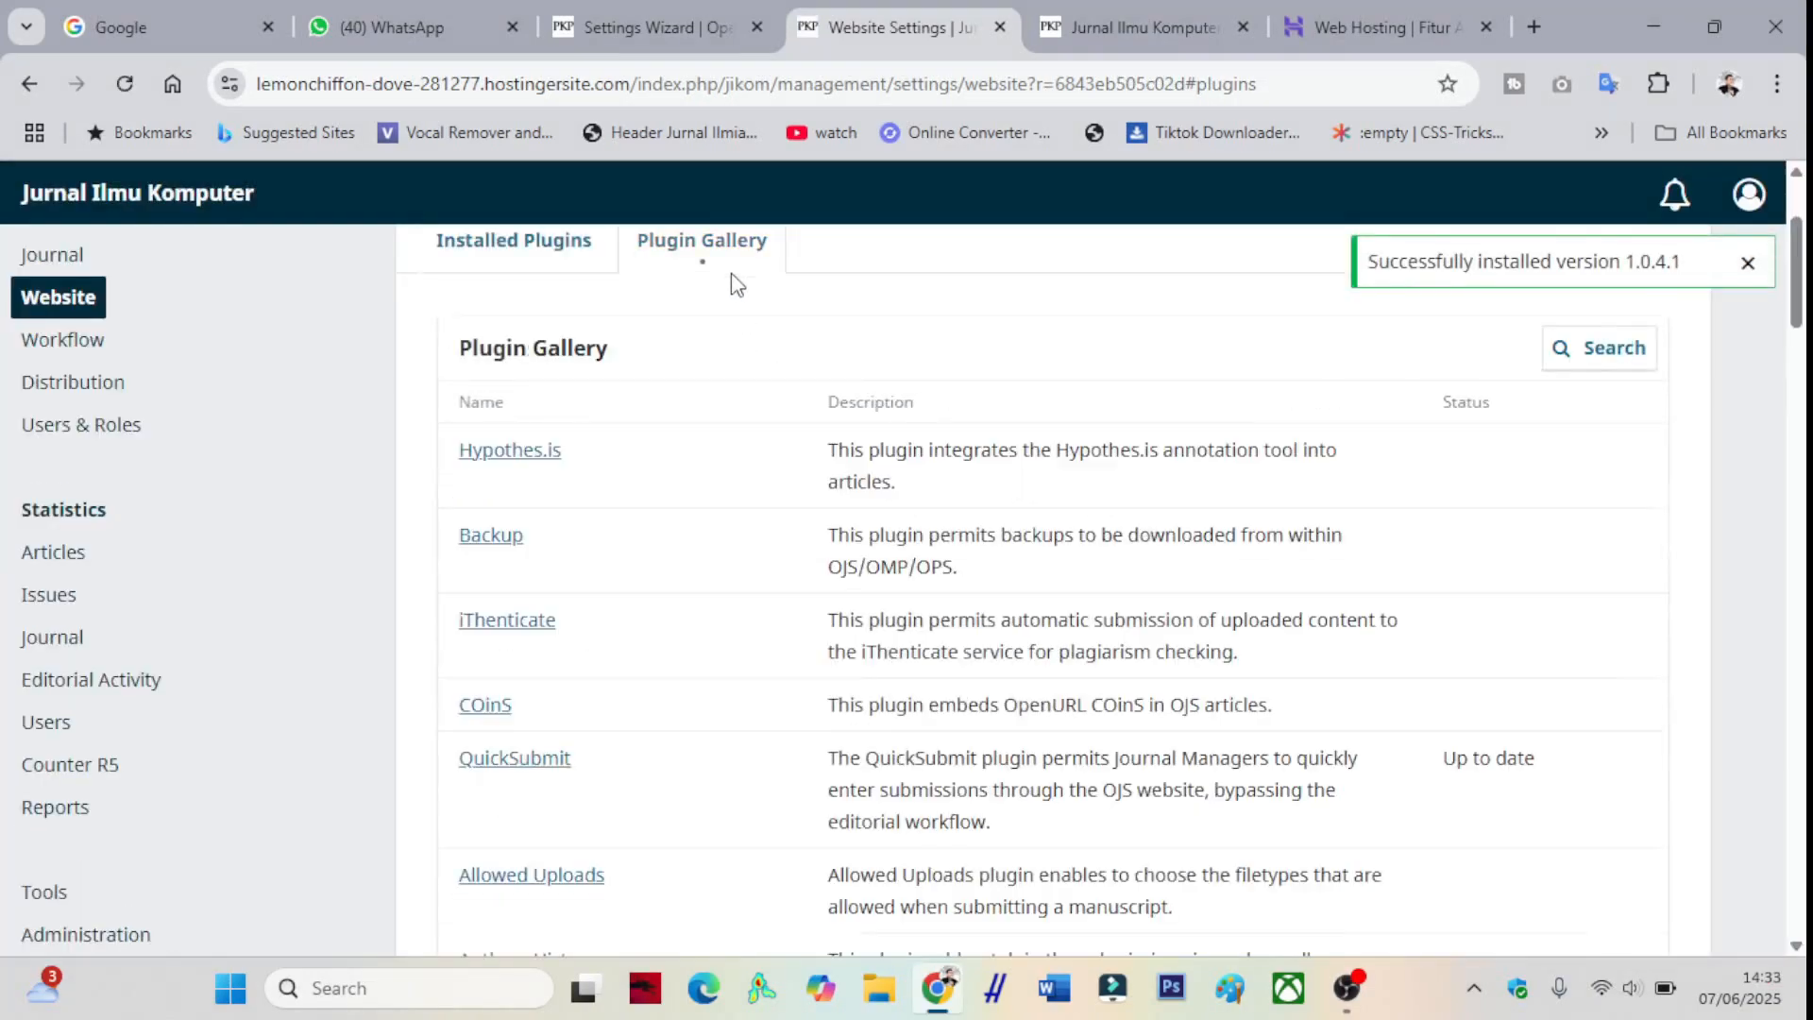
scroll(699, 527, down, 7)
scroll(699, 527, down, 5)
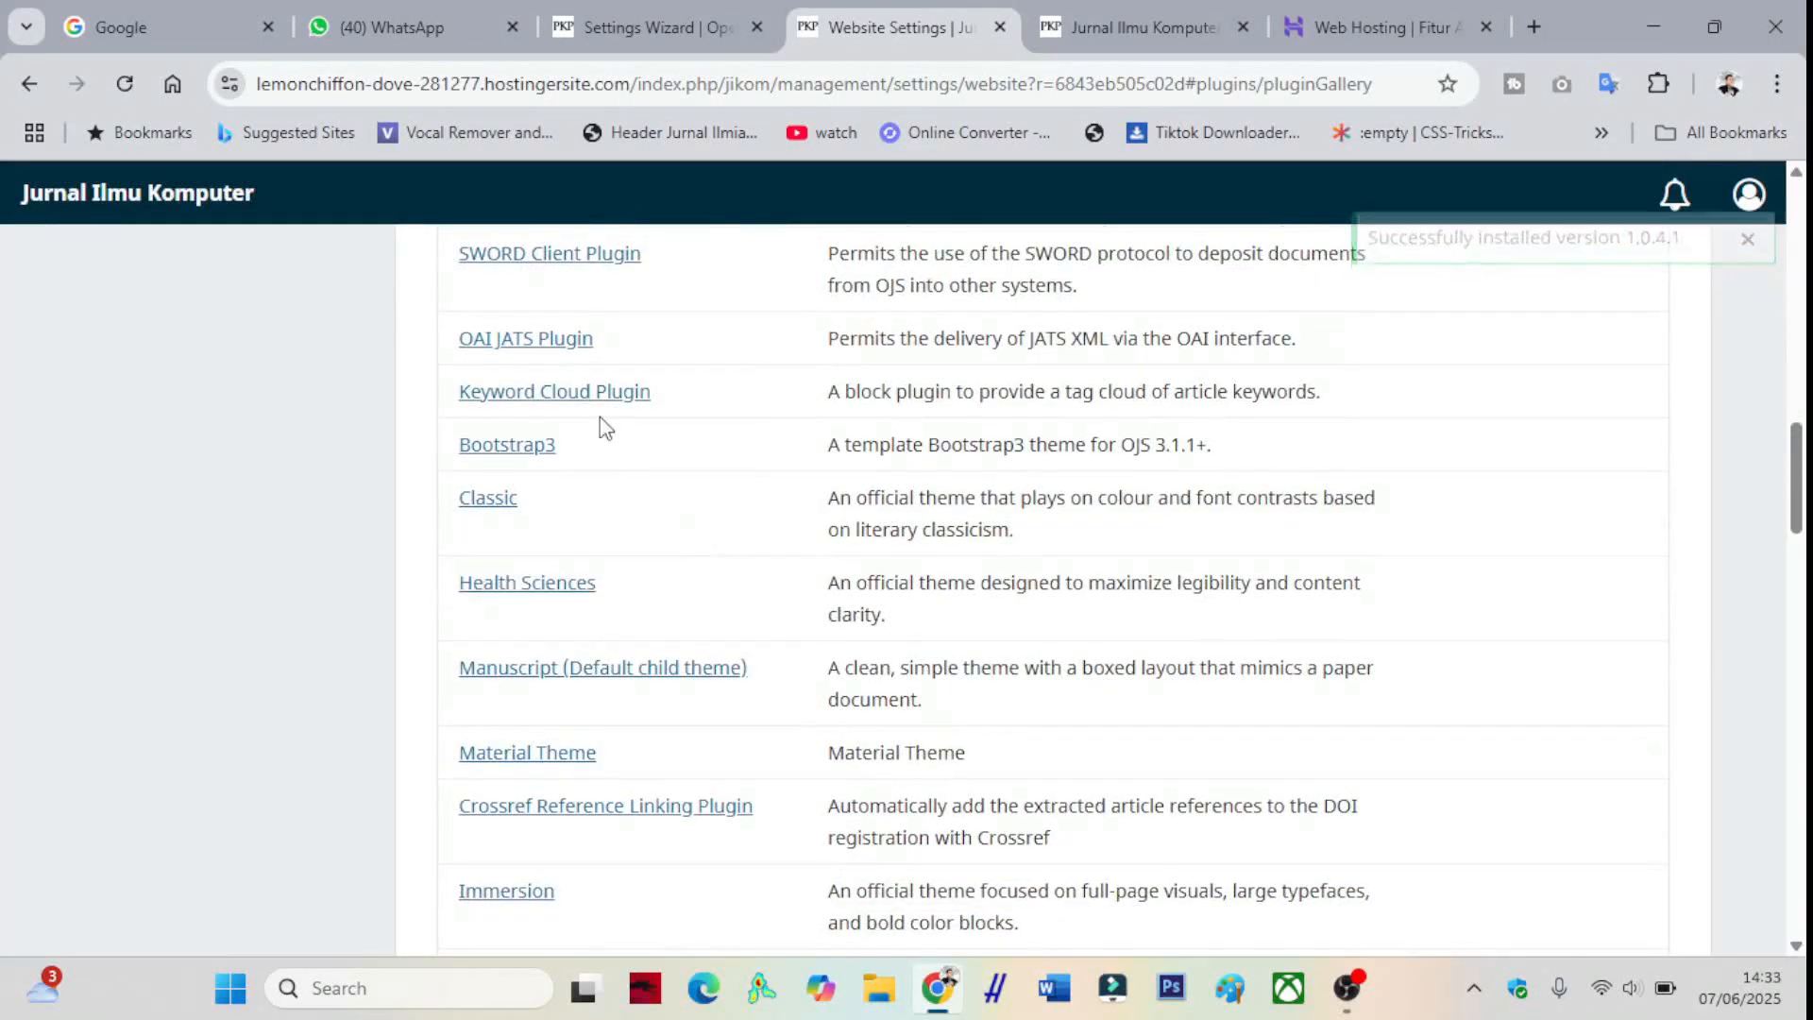
scroll(599, 401, down, 1)
click(561, 536)
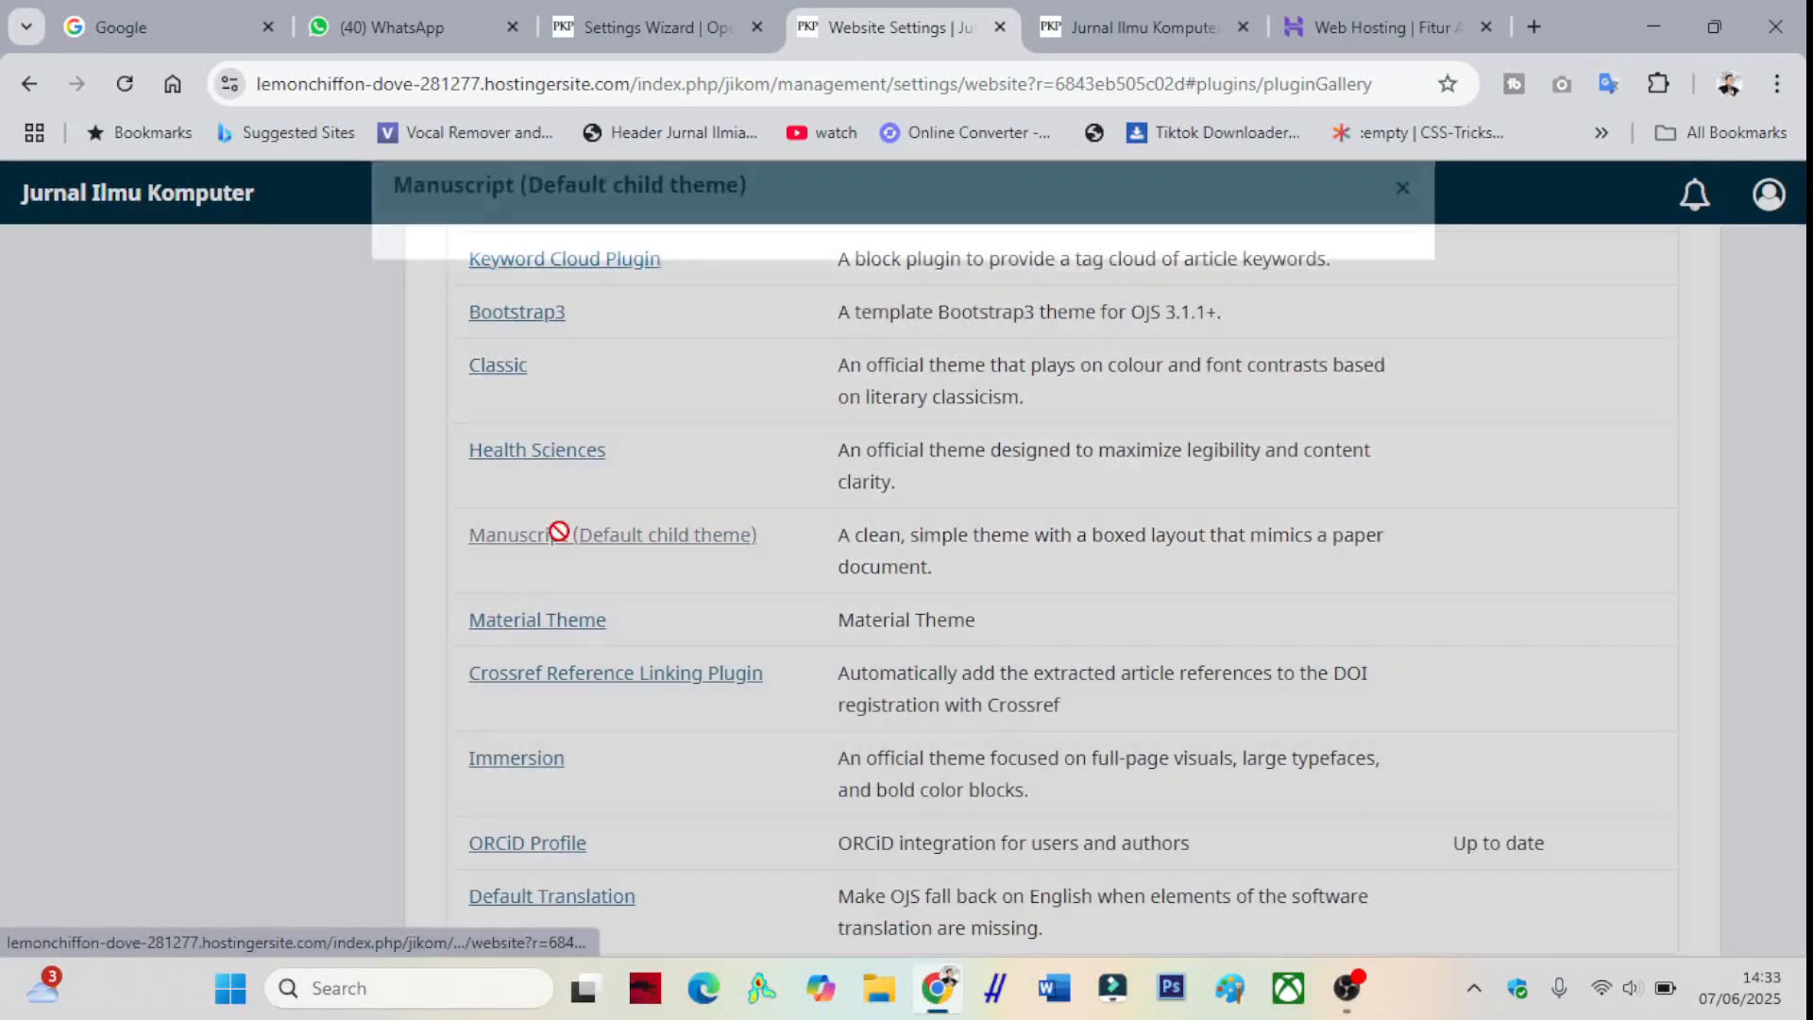
click(1169, 325)
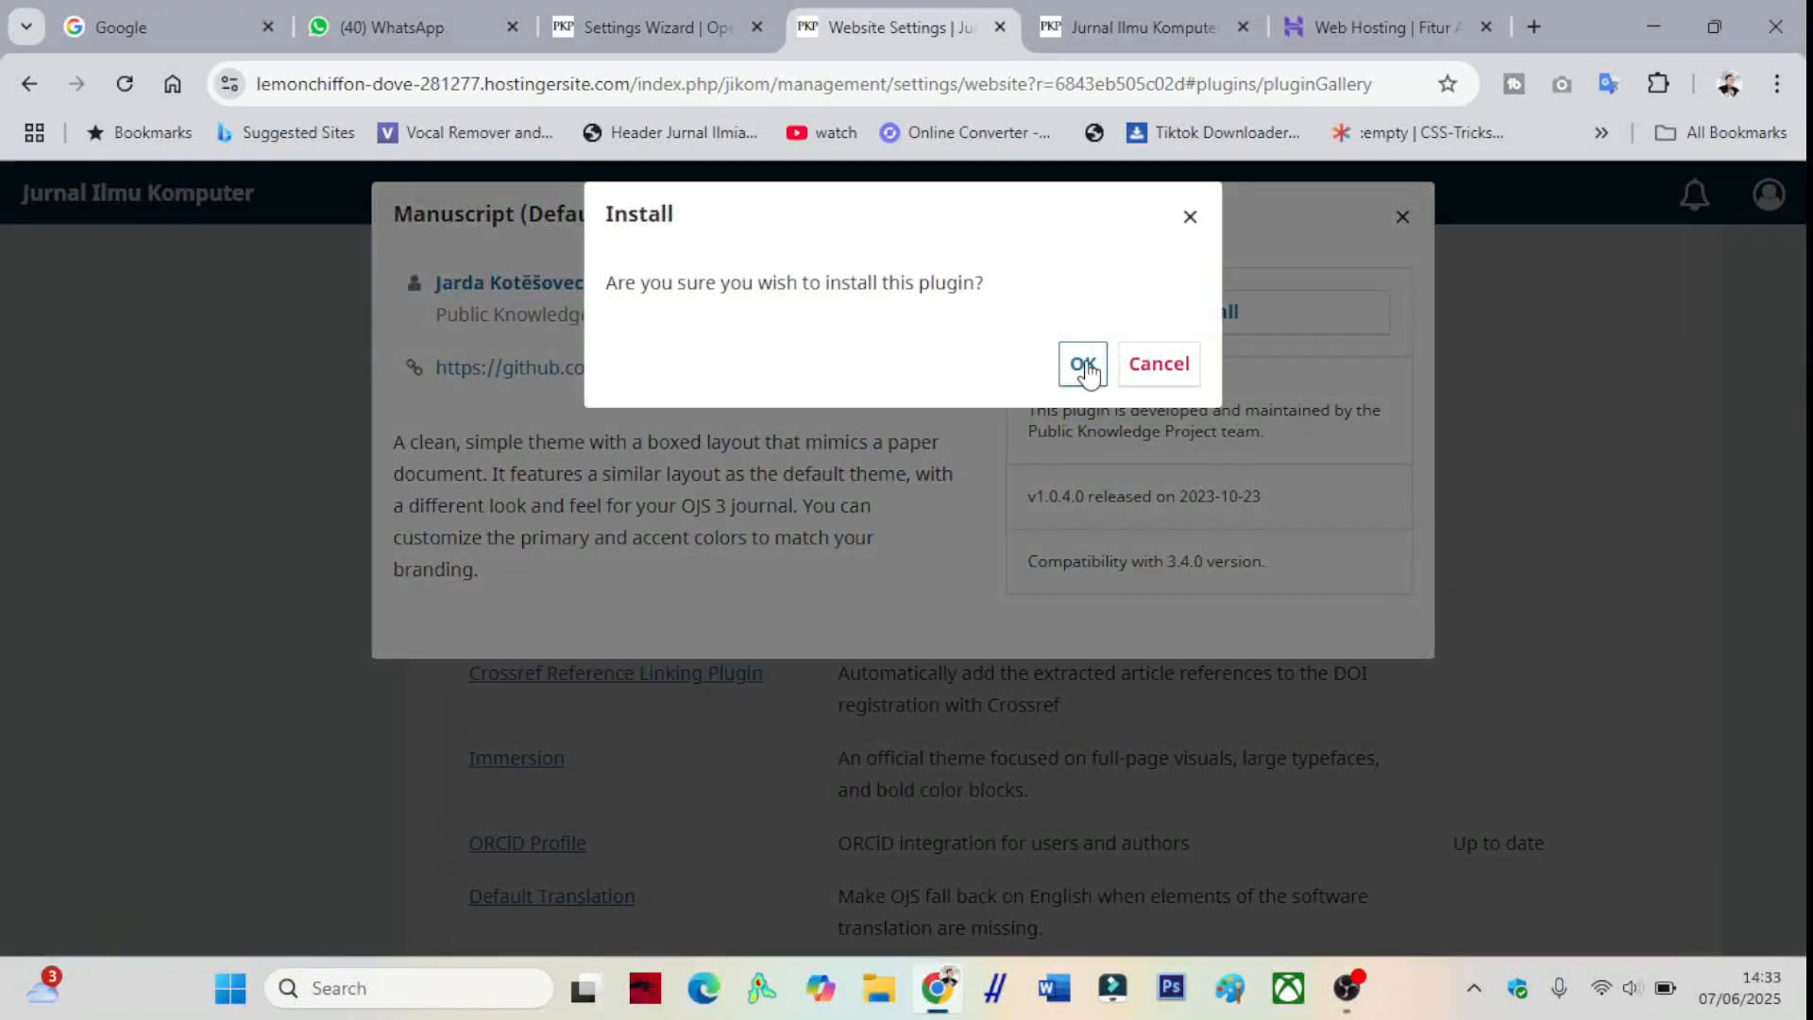
click(1084, 365)
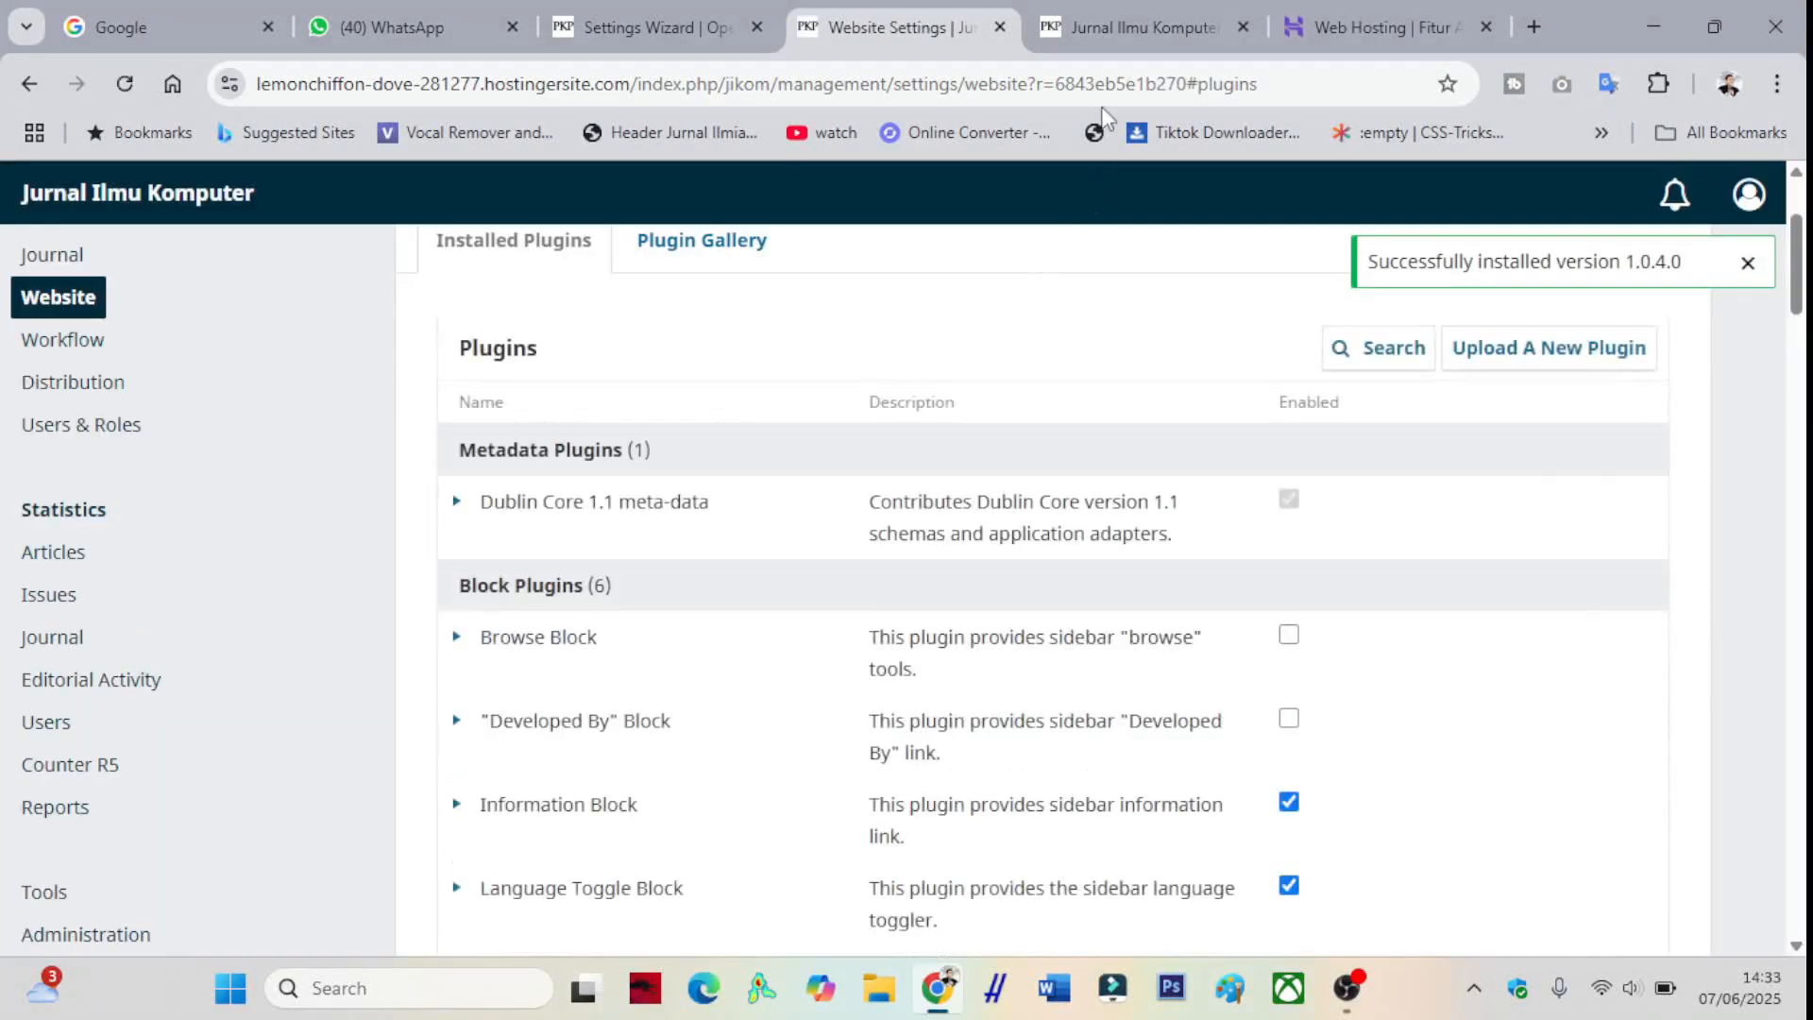
click(1096, 24)
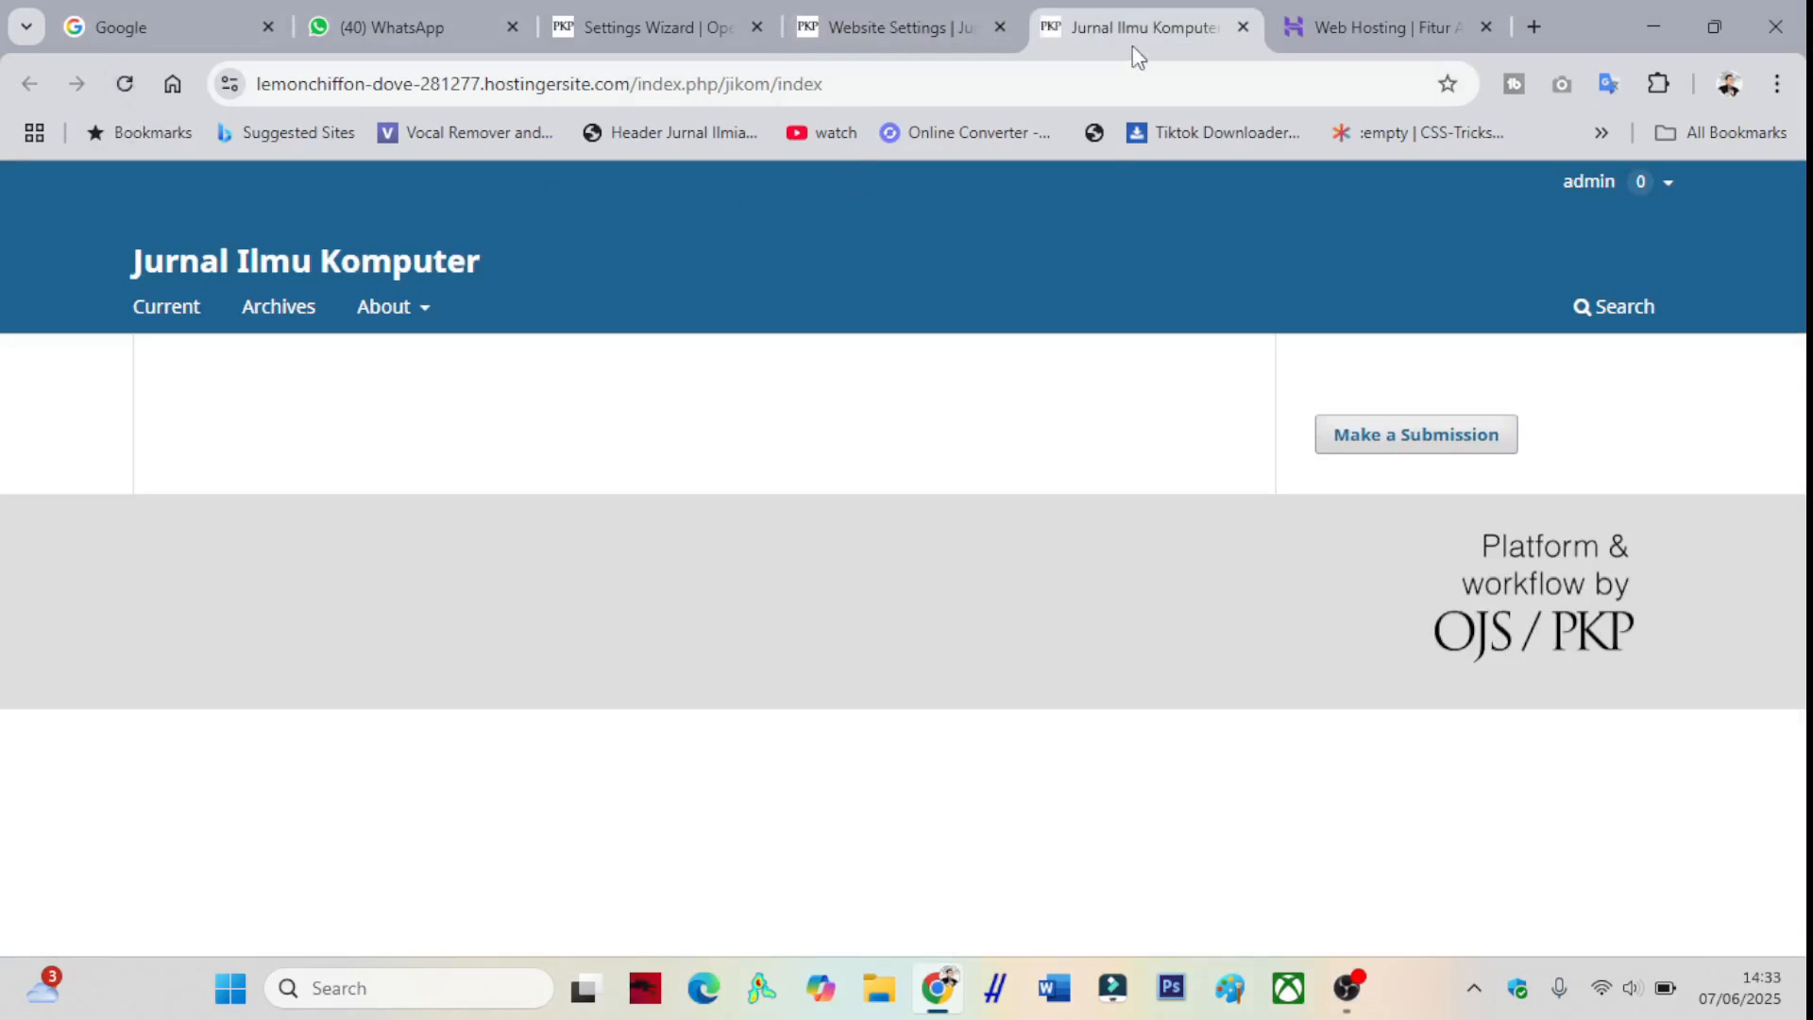
- Return to the website plugin settings and go to the site Administration page
click(906, 21)
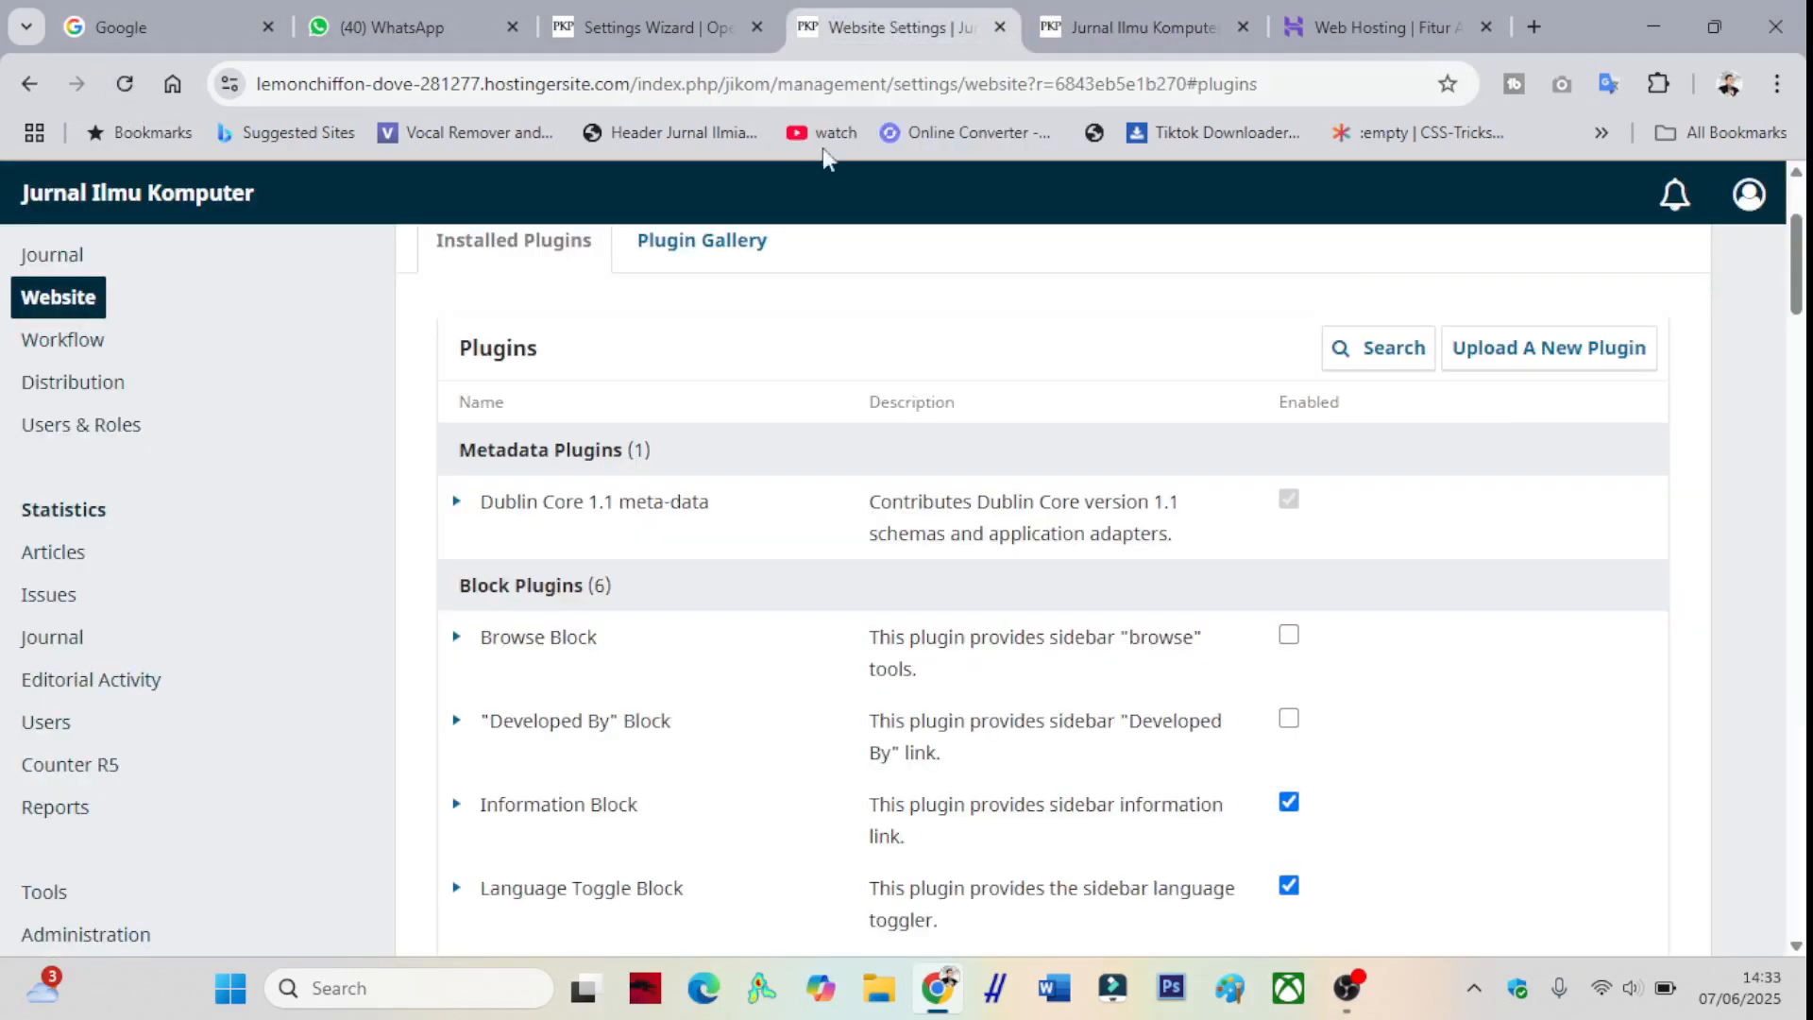
scroll(36, 501, up, 2)
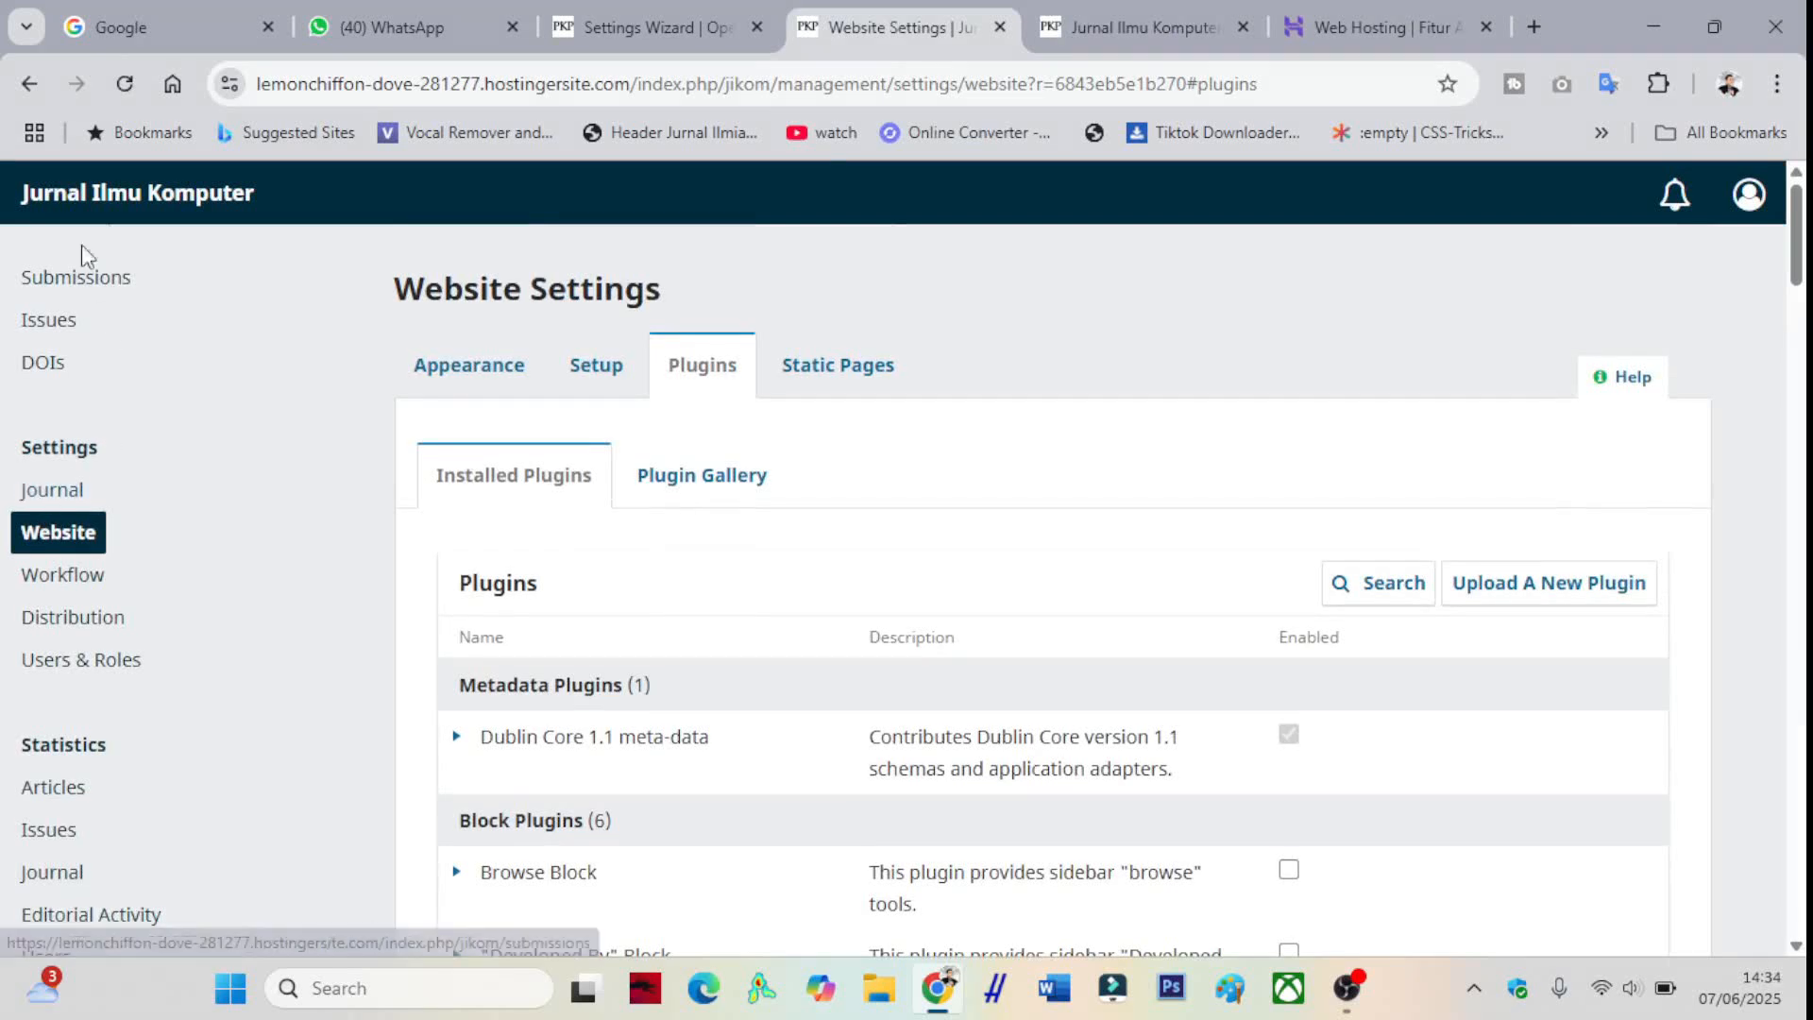
click(649, 13)
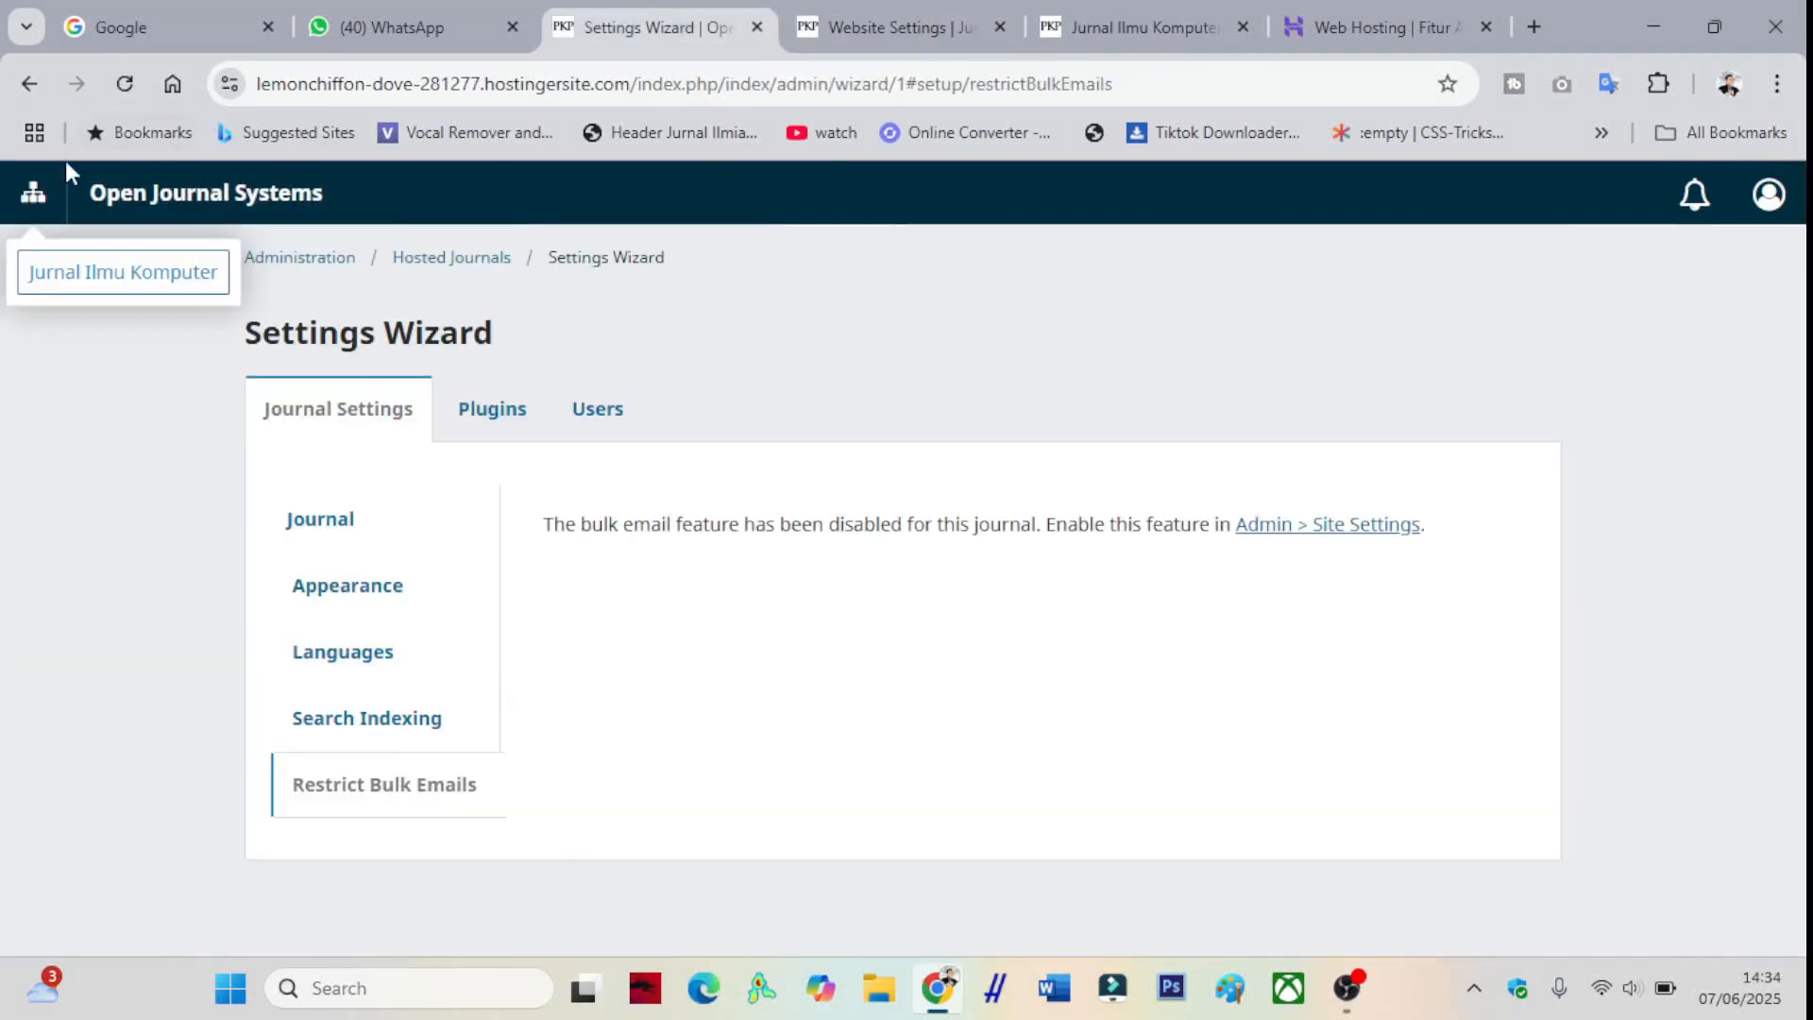
click(845, 45)
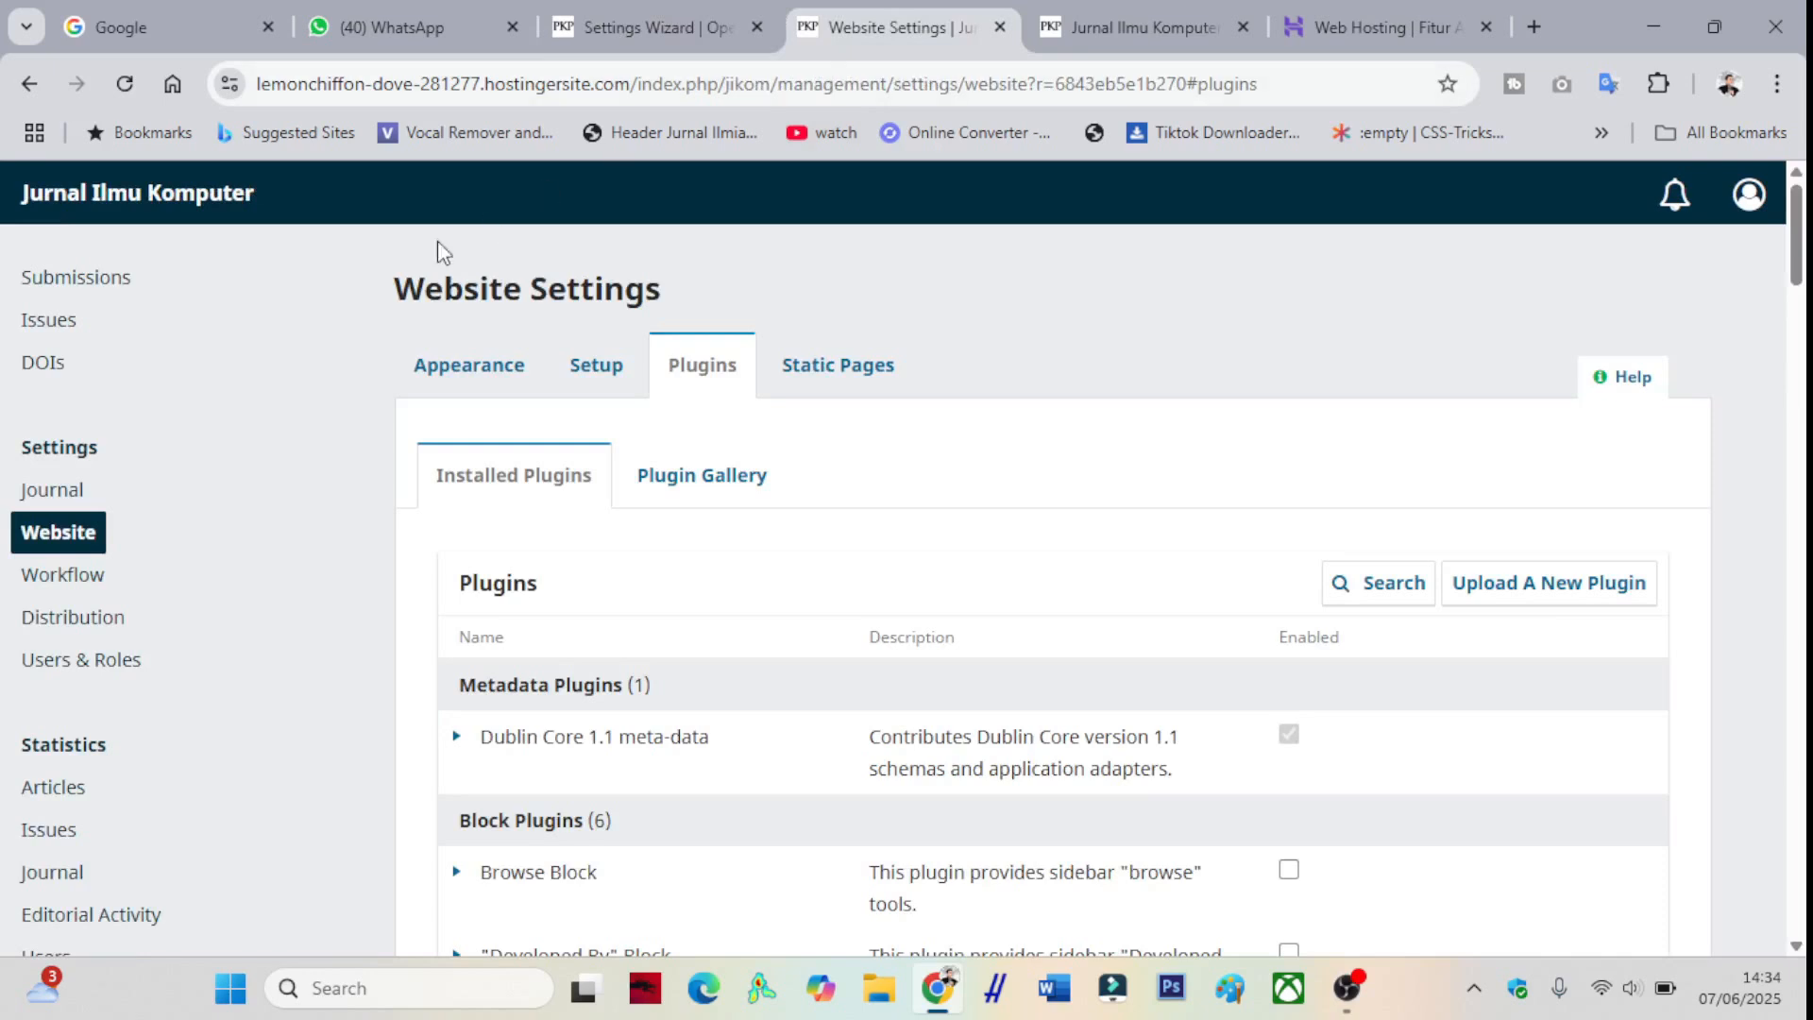
scroll(193, 347, down, 5)
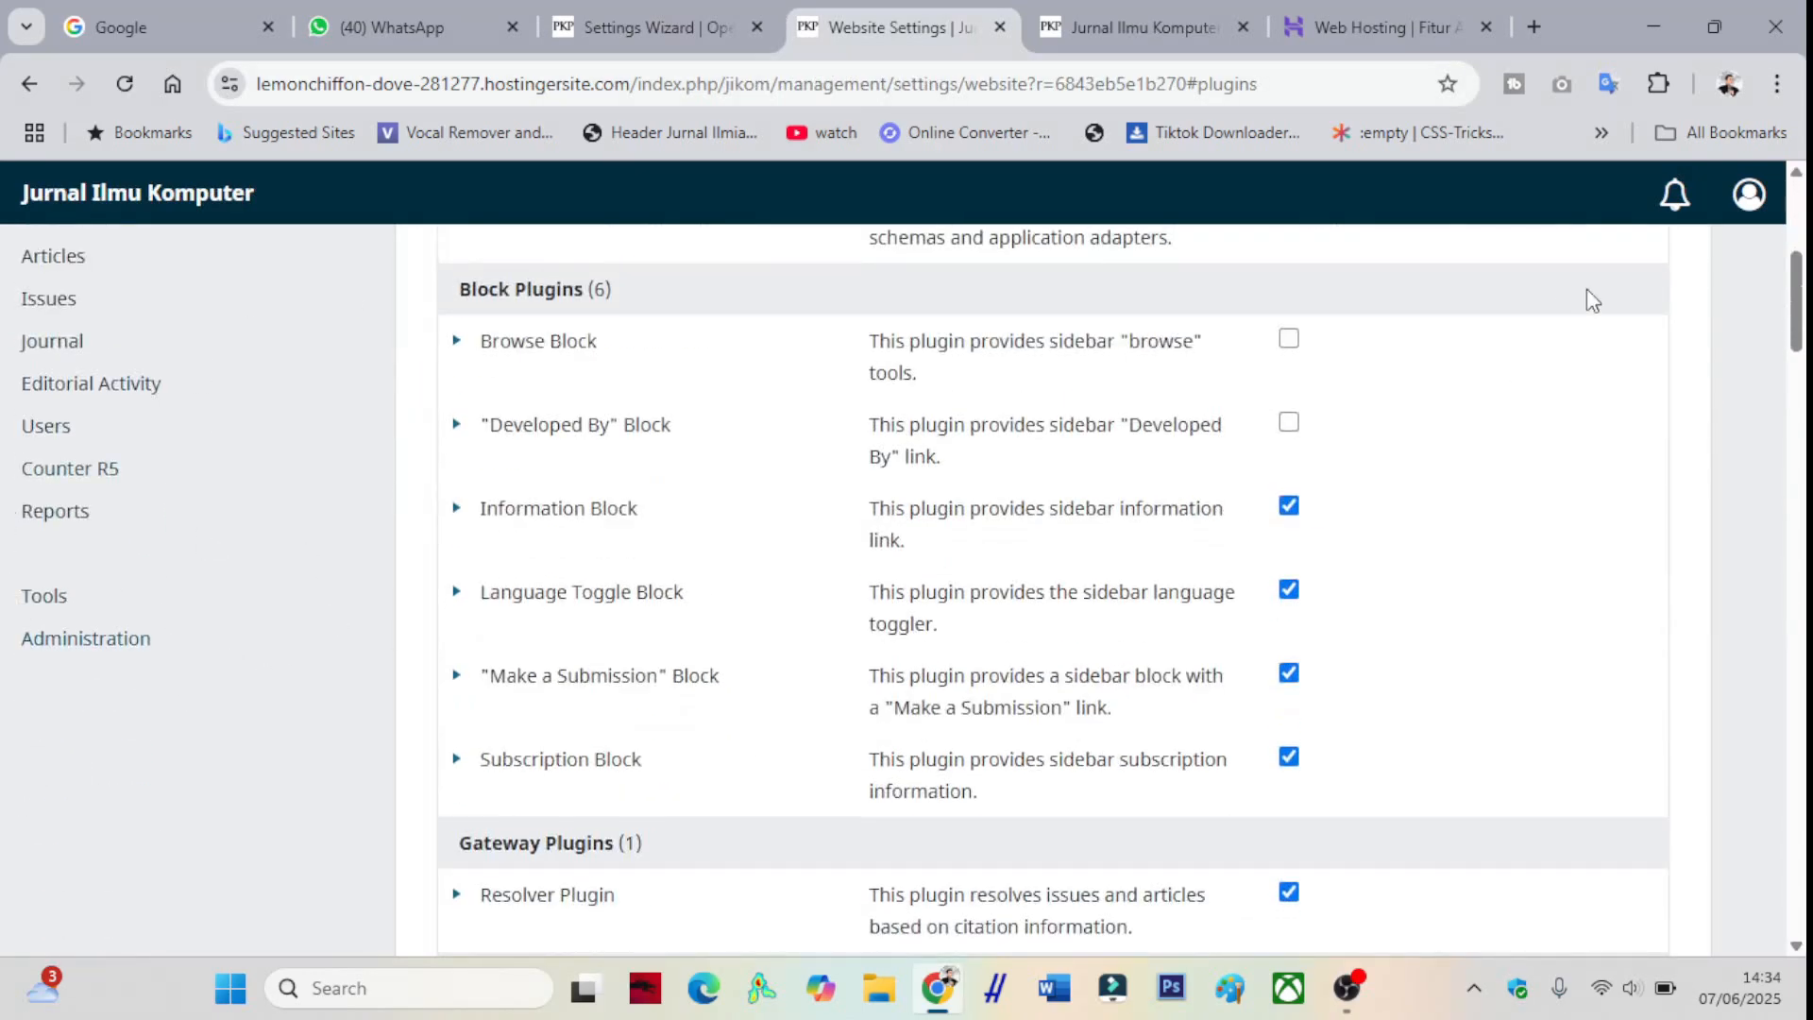
click(51, 659)
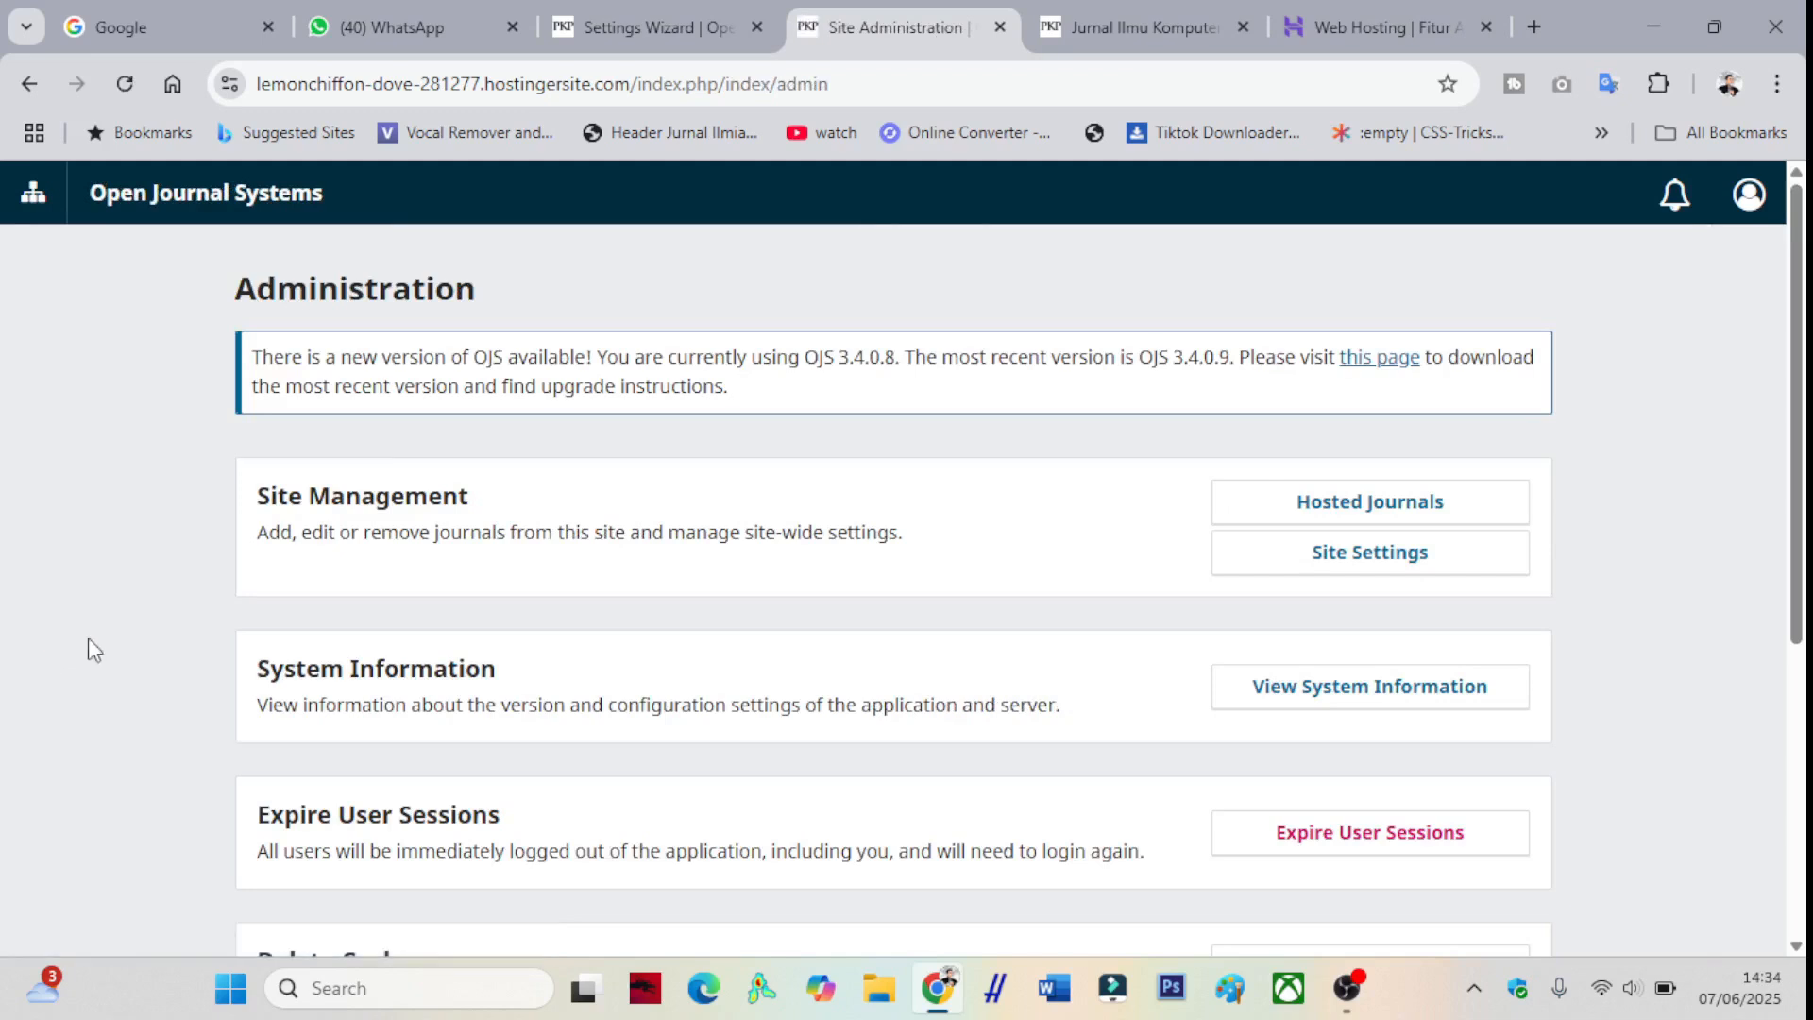
- Start a new hosted journal titled Jurnal Ilmu Ekonomi with initials JIE
click(1352, 522)
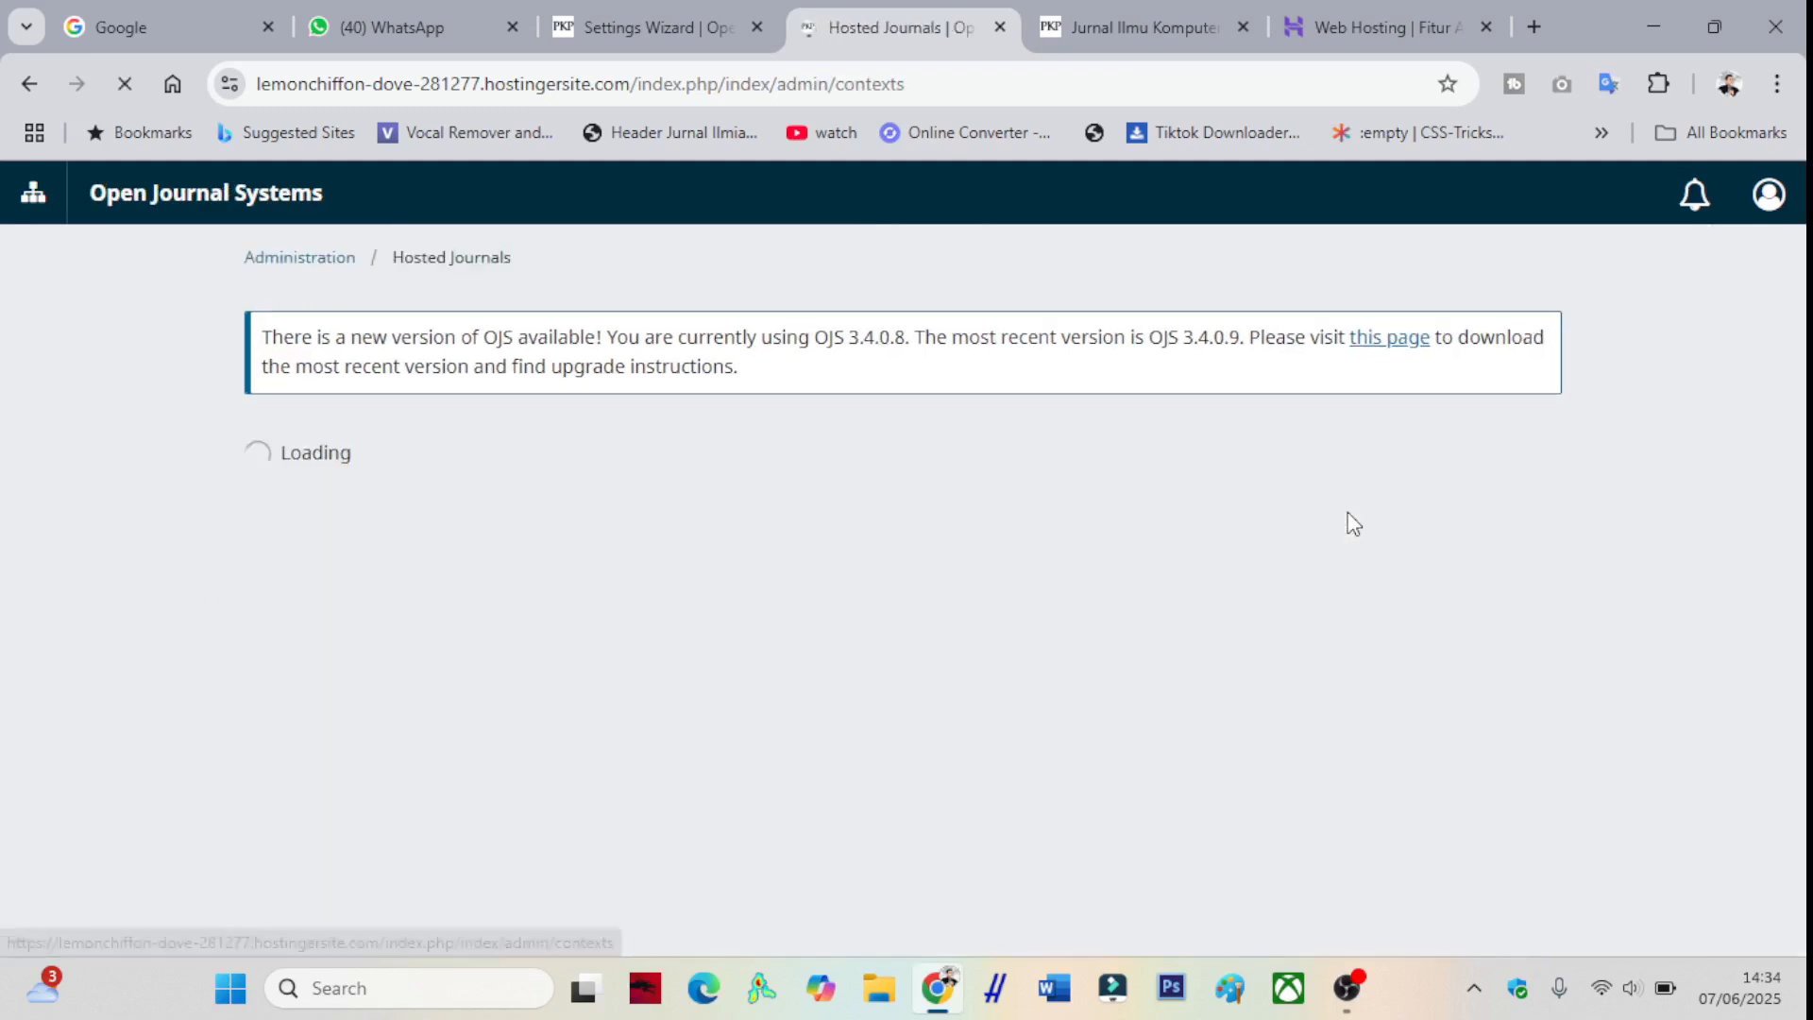
click(1469, 484)
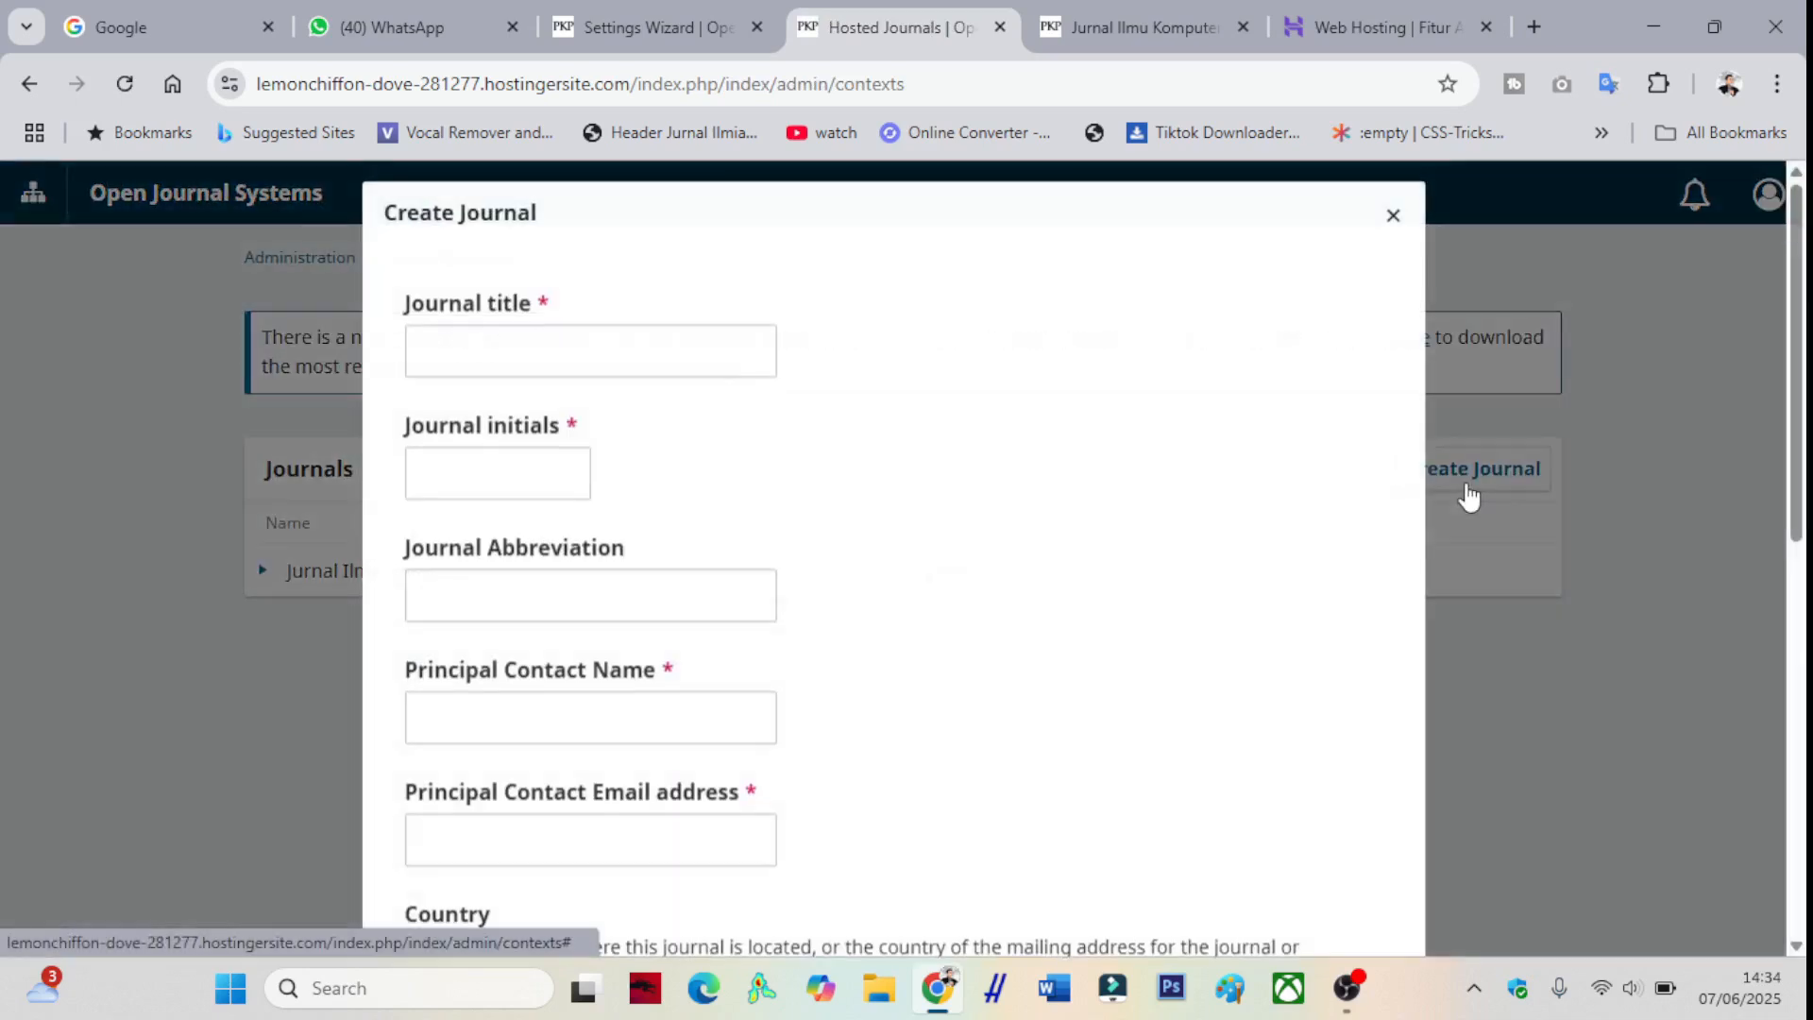
click(580, 355)
text(Jurnal Ilmu Ekonomi)
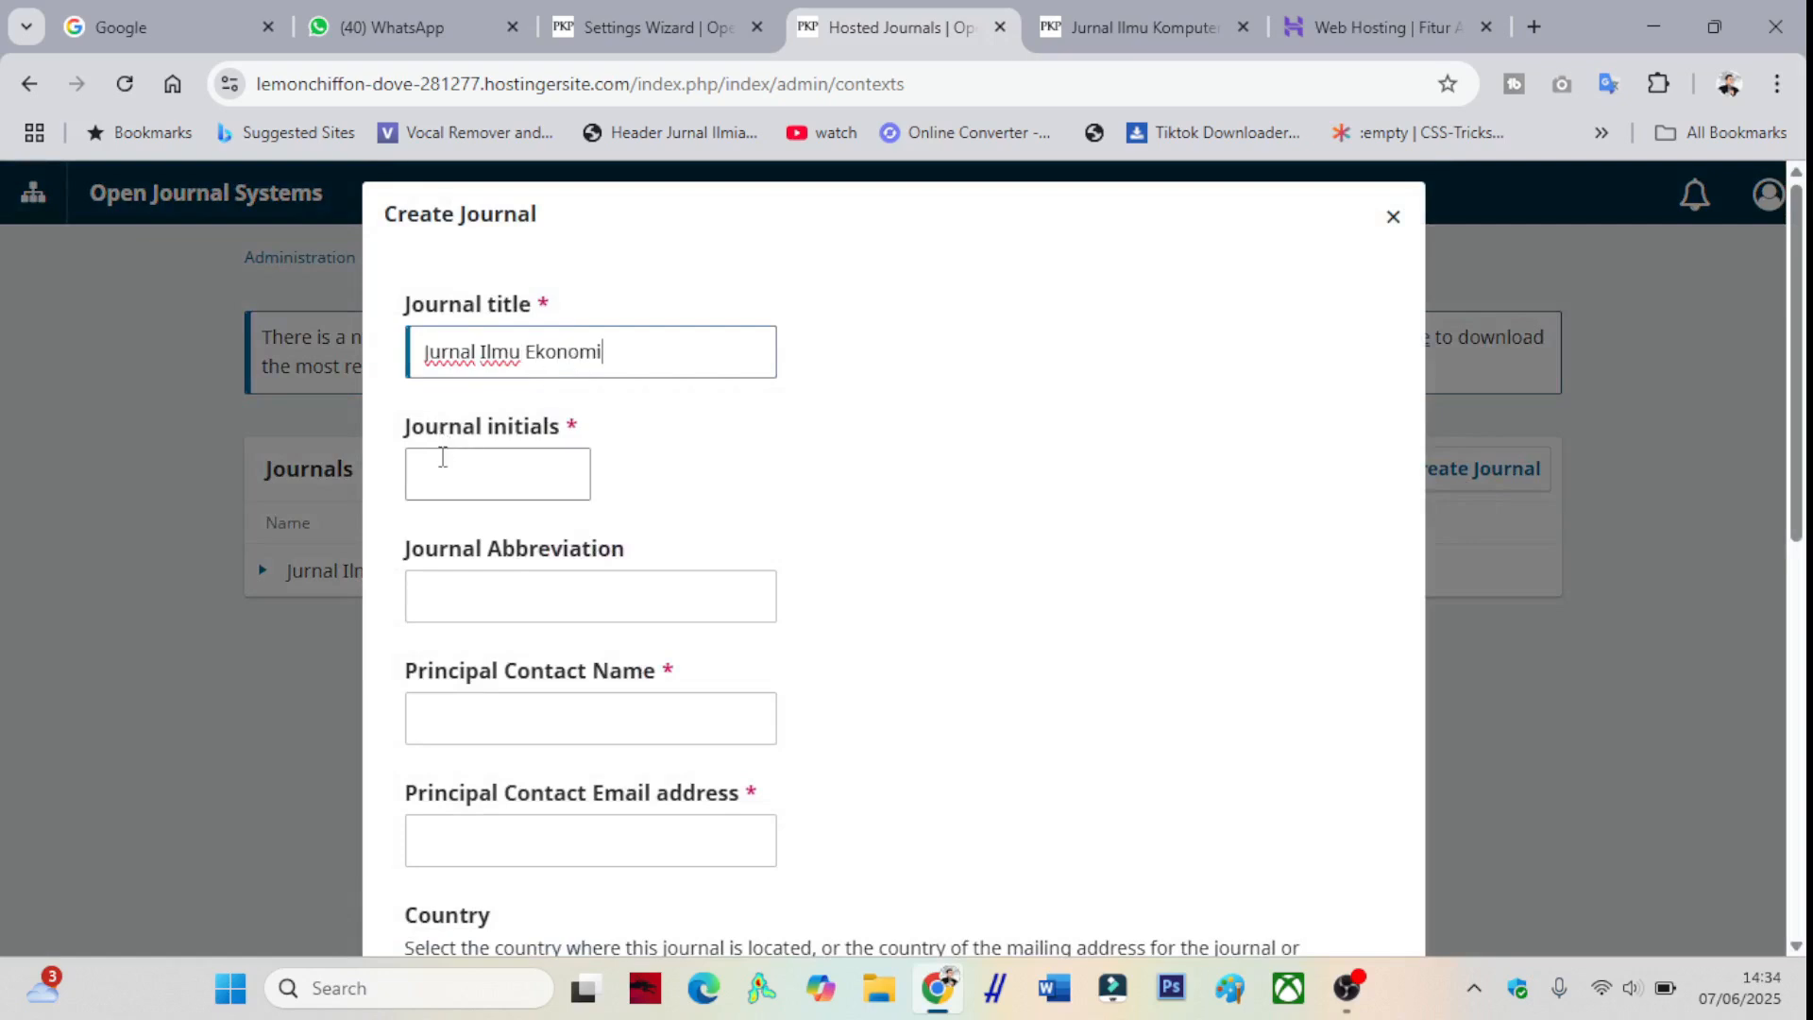
click(431, 452)
text(JI)
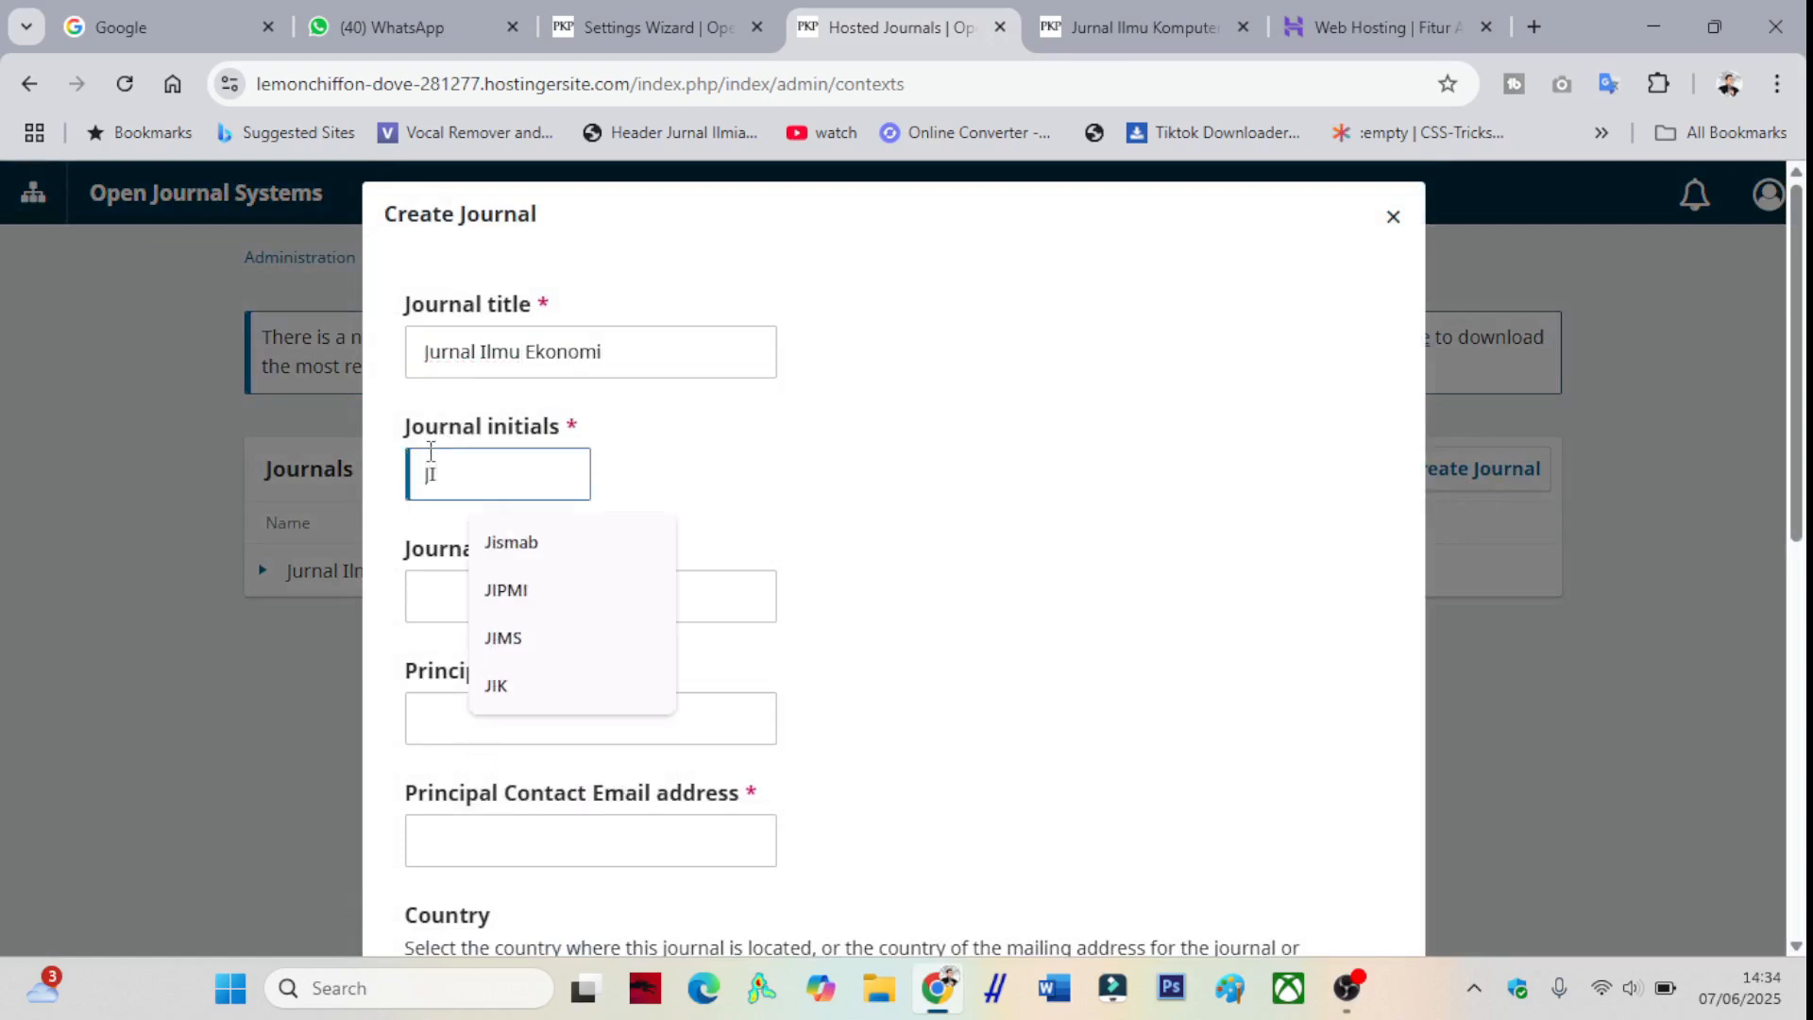
text(M)
key(BackSpace)
text(E)
- Add abbreviation Journal.Ekonomi, the principal contact's details and path JIE, enable it publicly, and save
click(511, 601)
text(Journa)
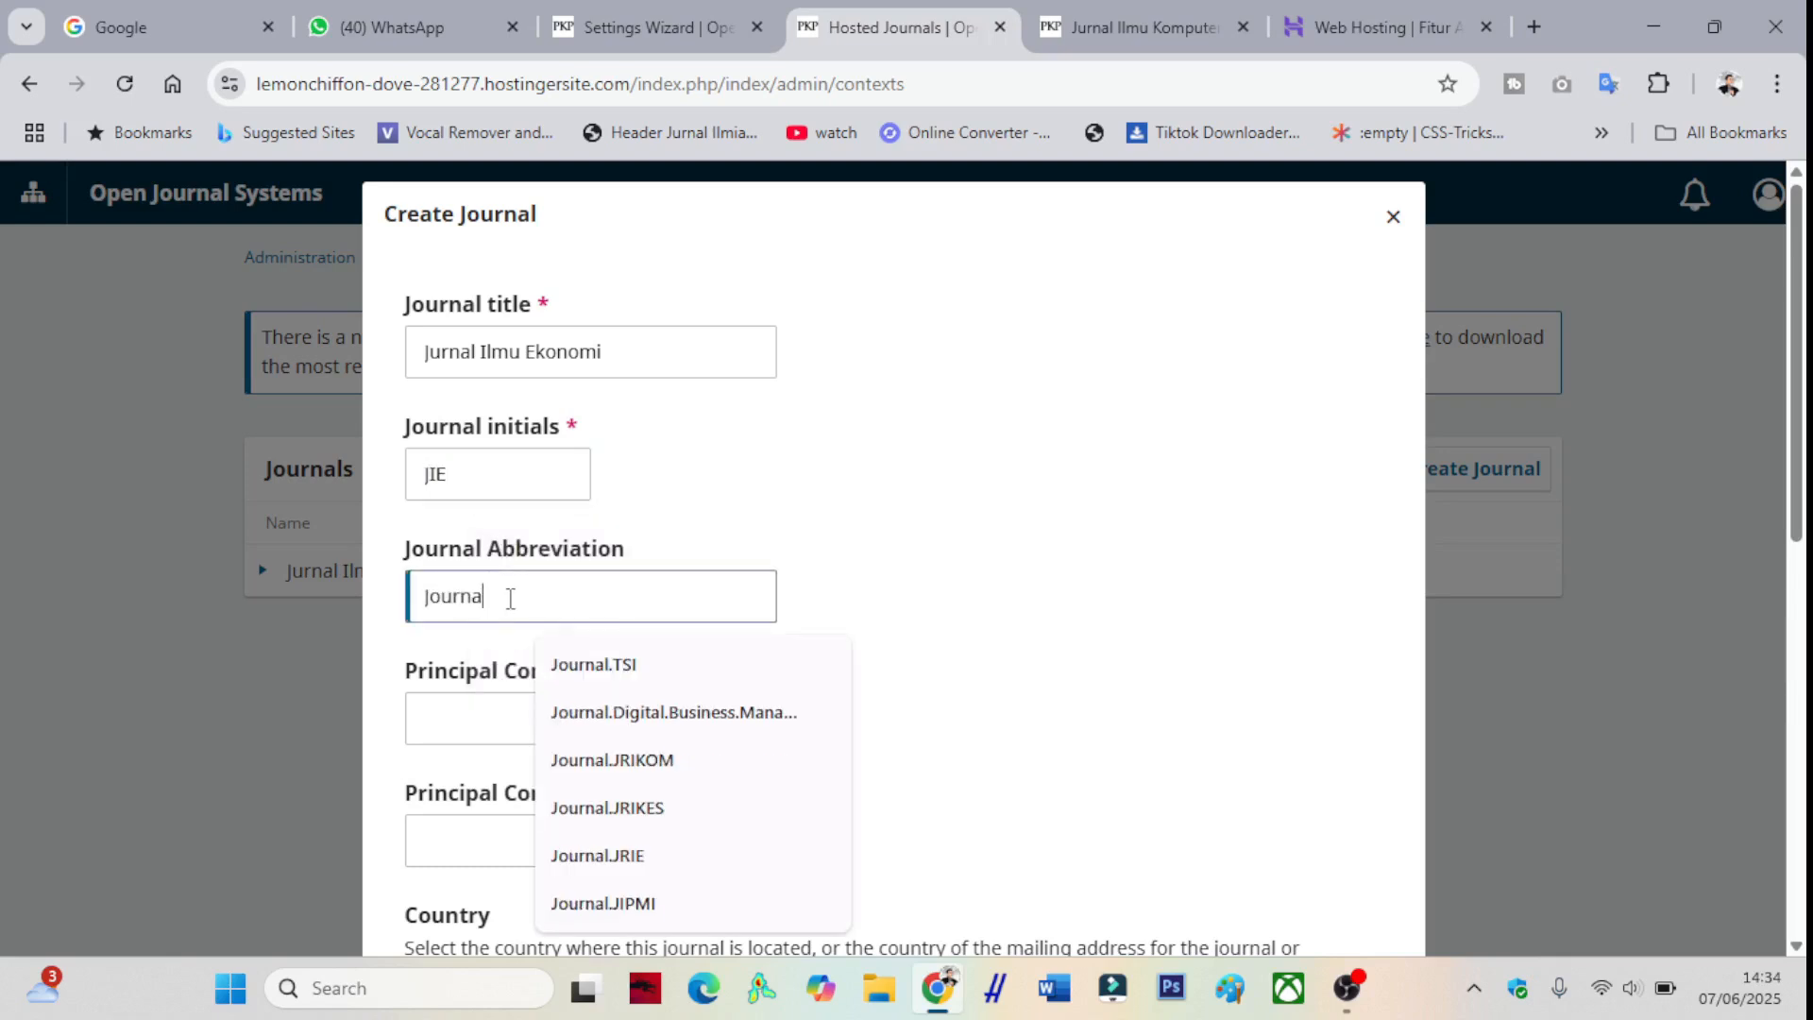
text(l.Eko)
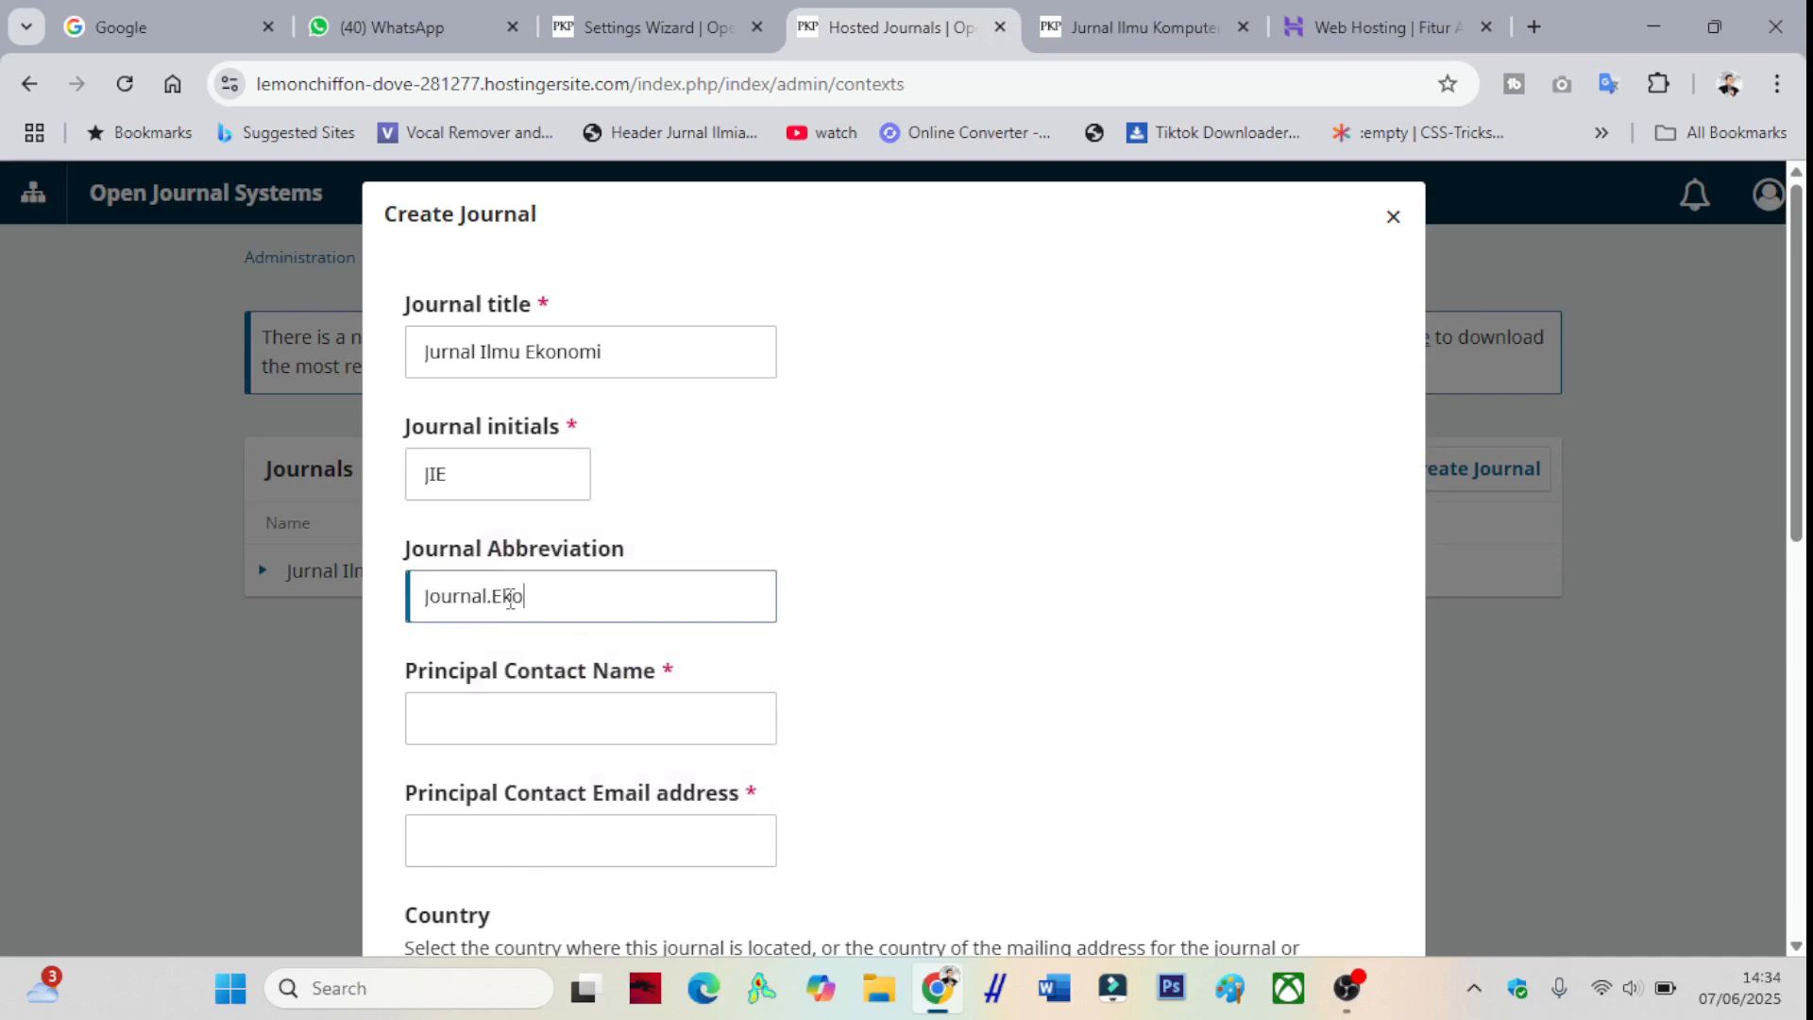
text(Ro)
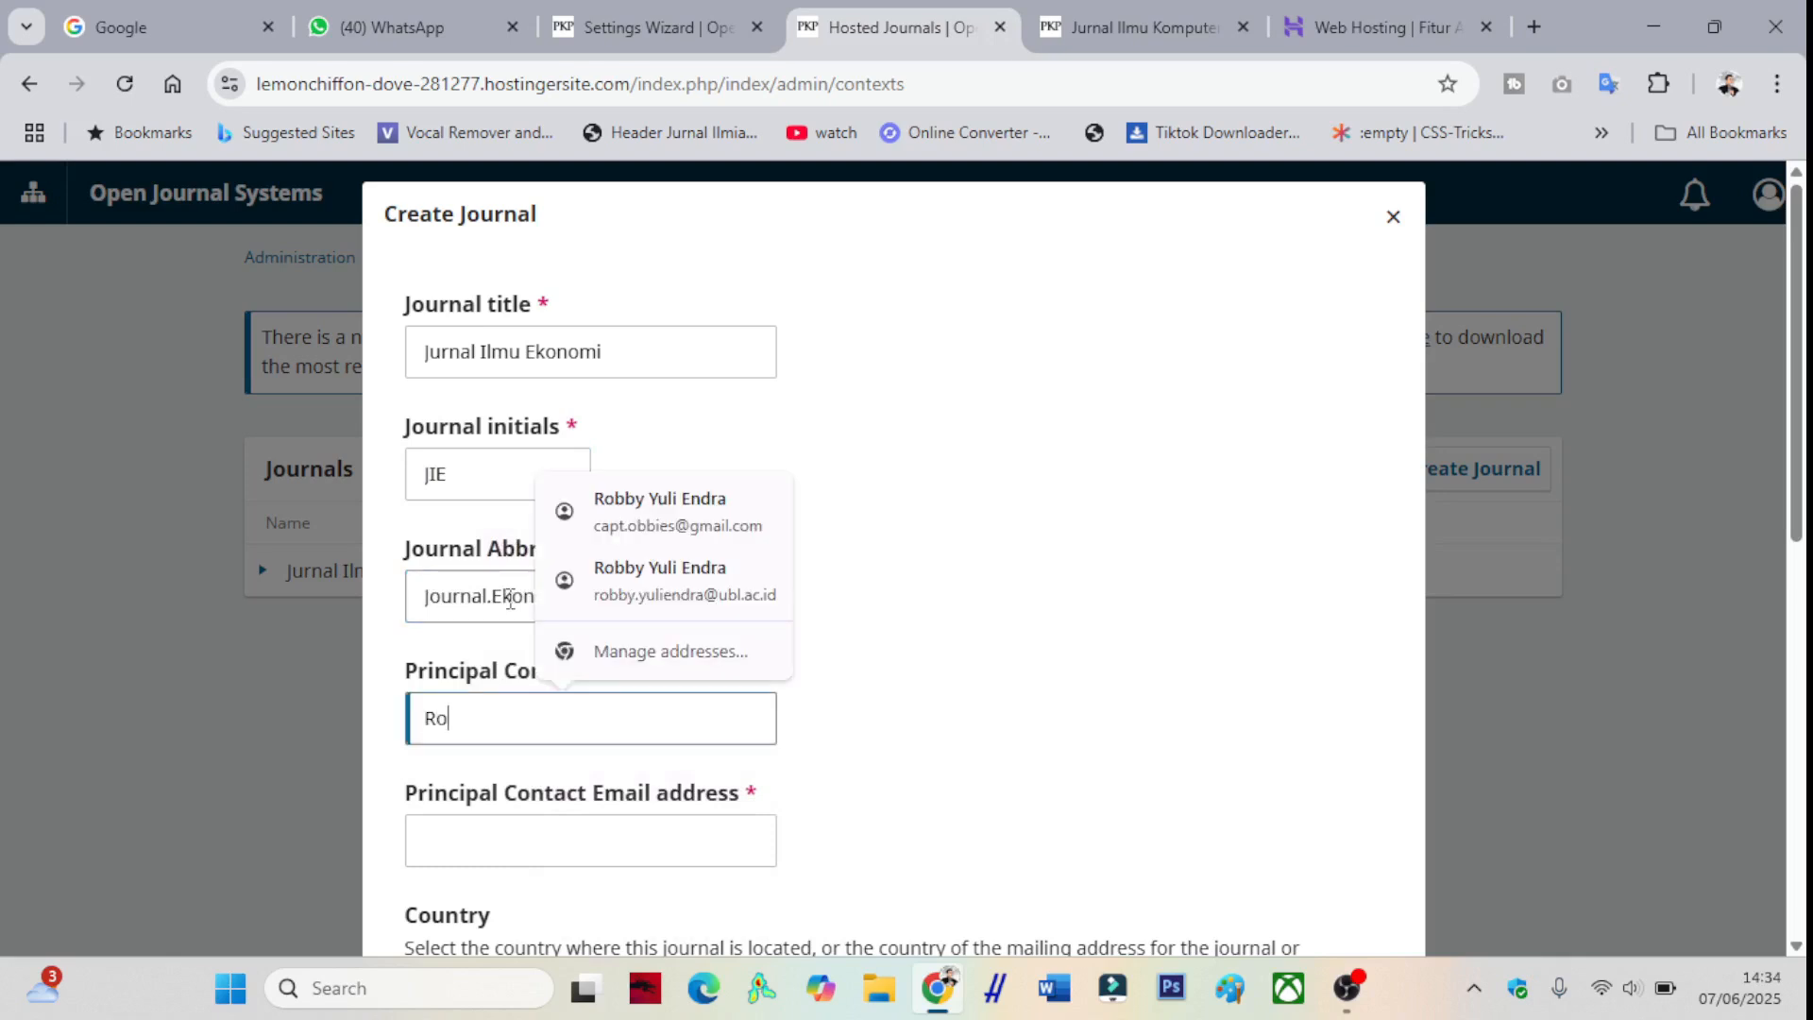
click(700, 524)
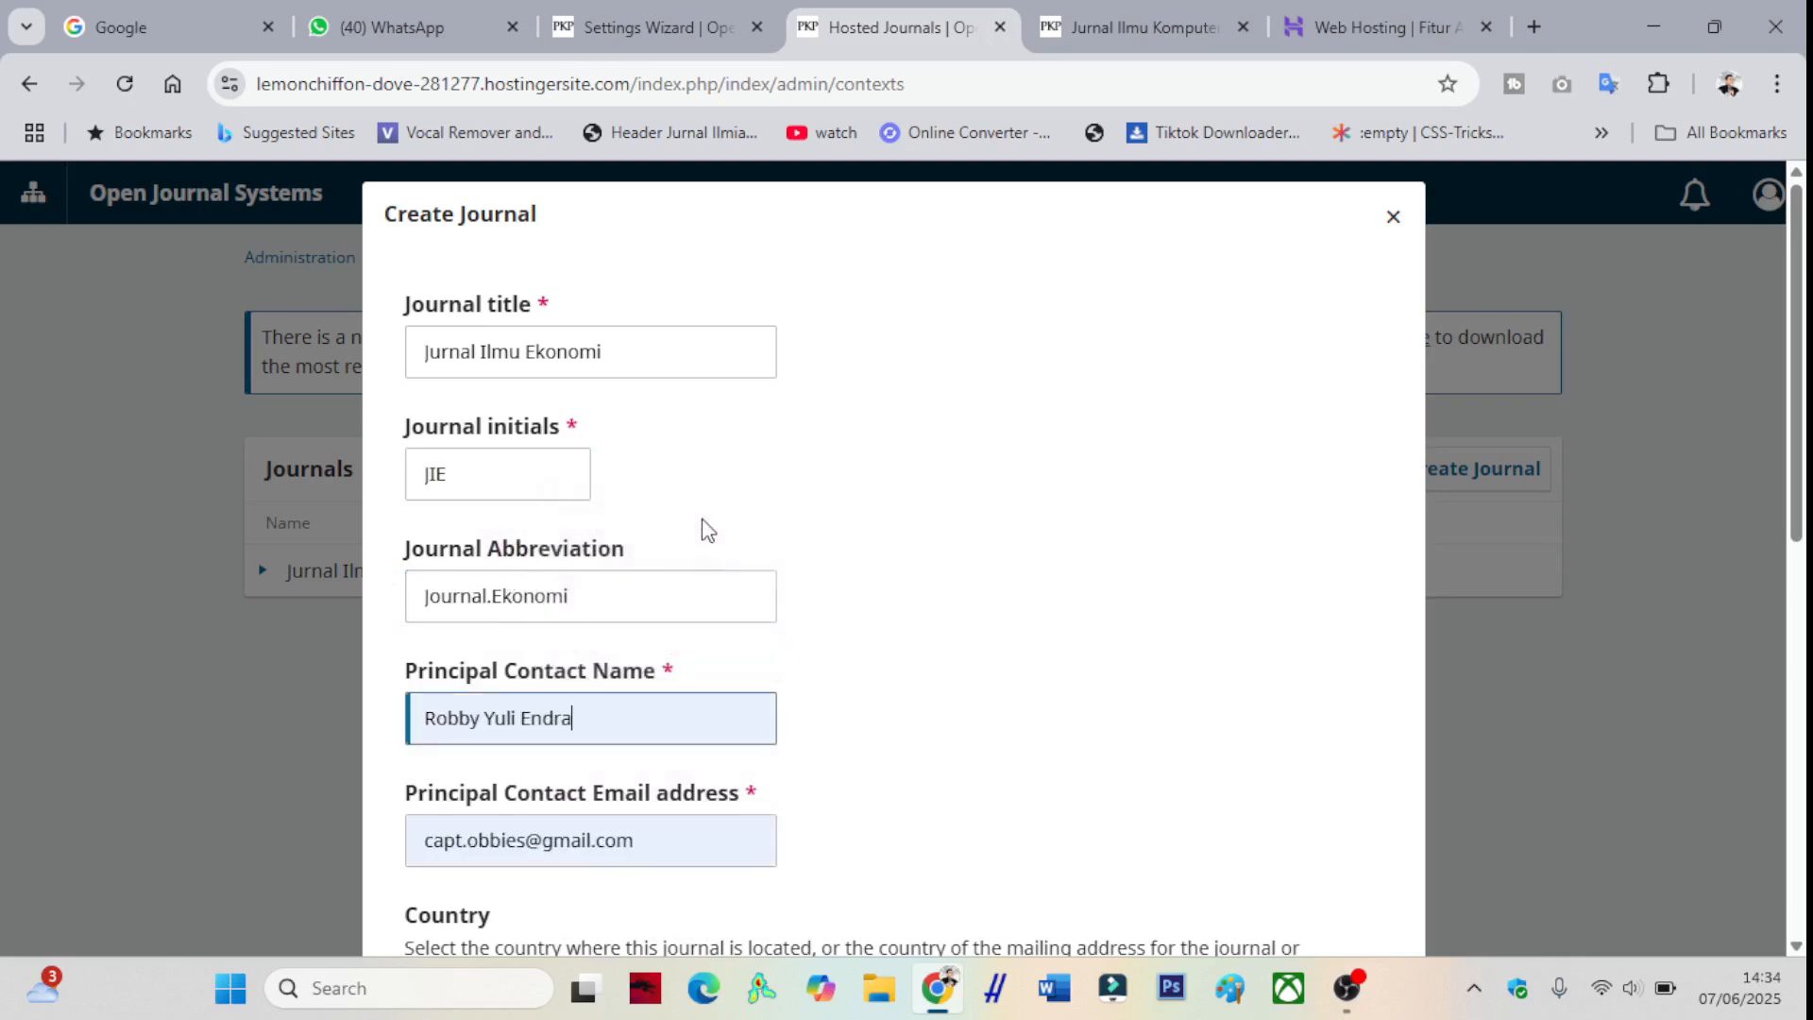
scroll(767, 704, down, 4)
scroll(768, 705, down, 5)
click(941, 651)
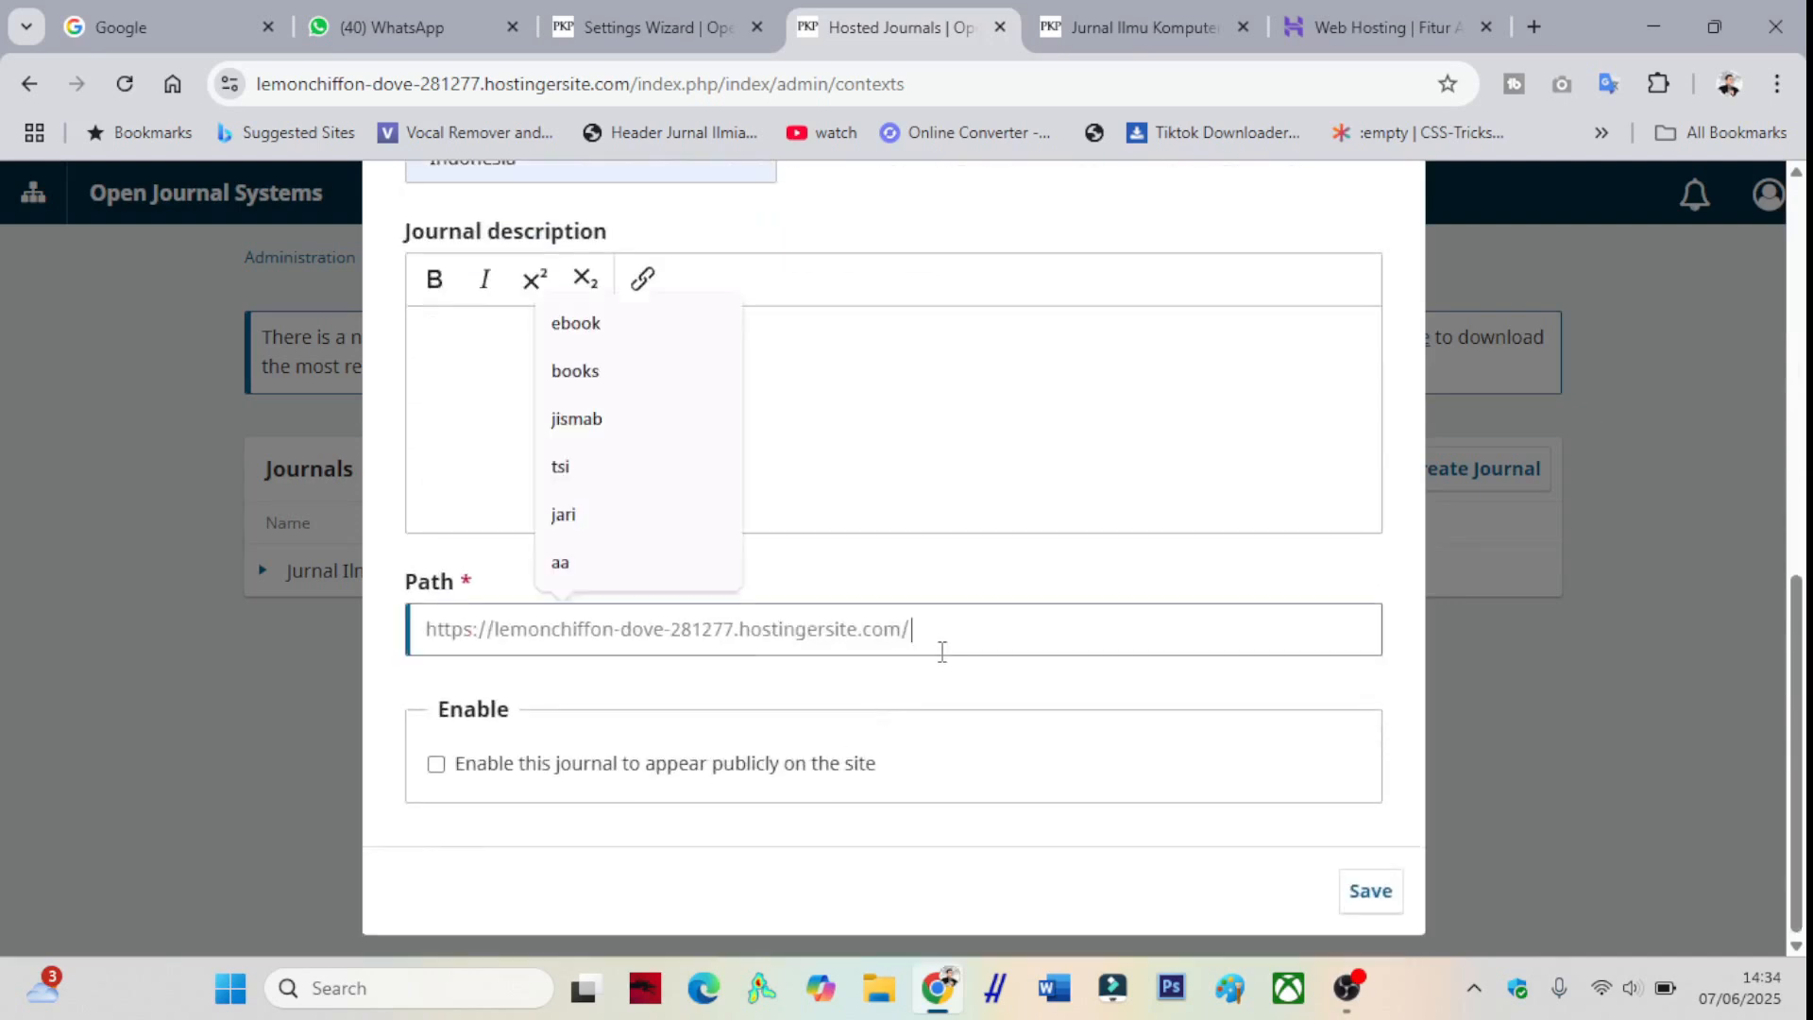
text(JIE)
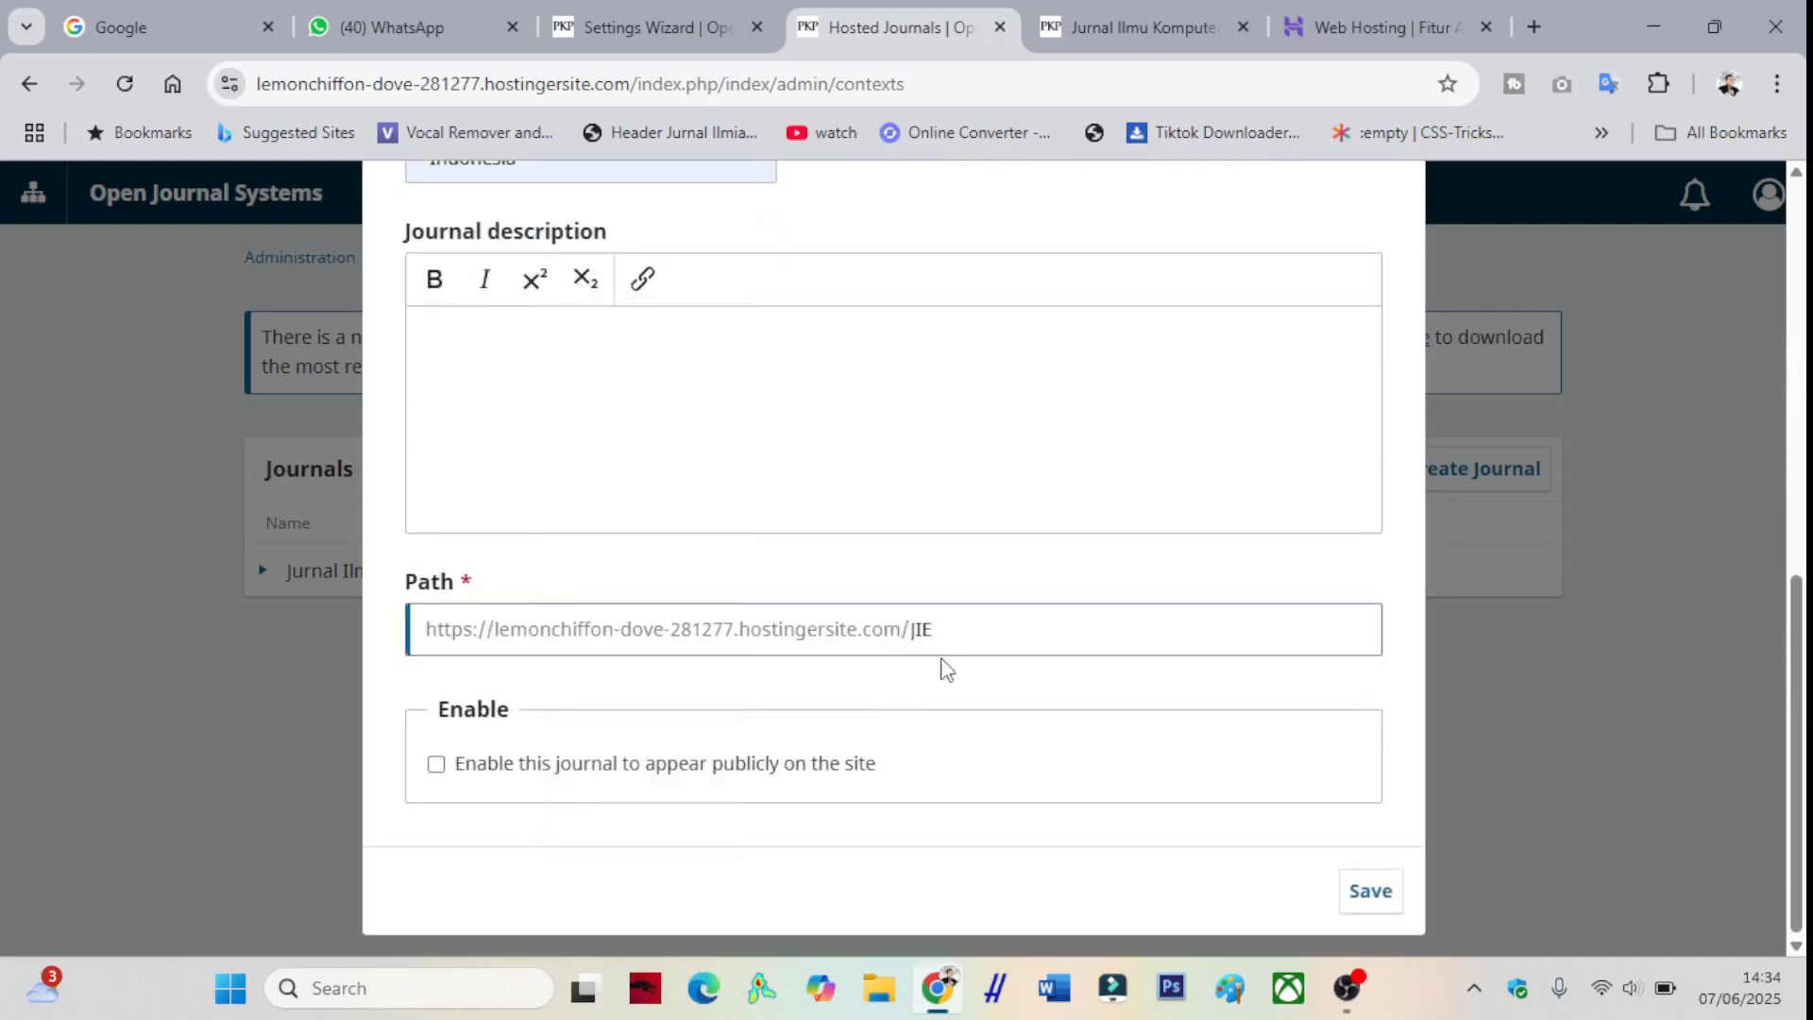
click(435, 767)
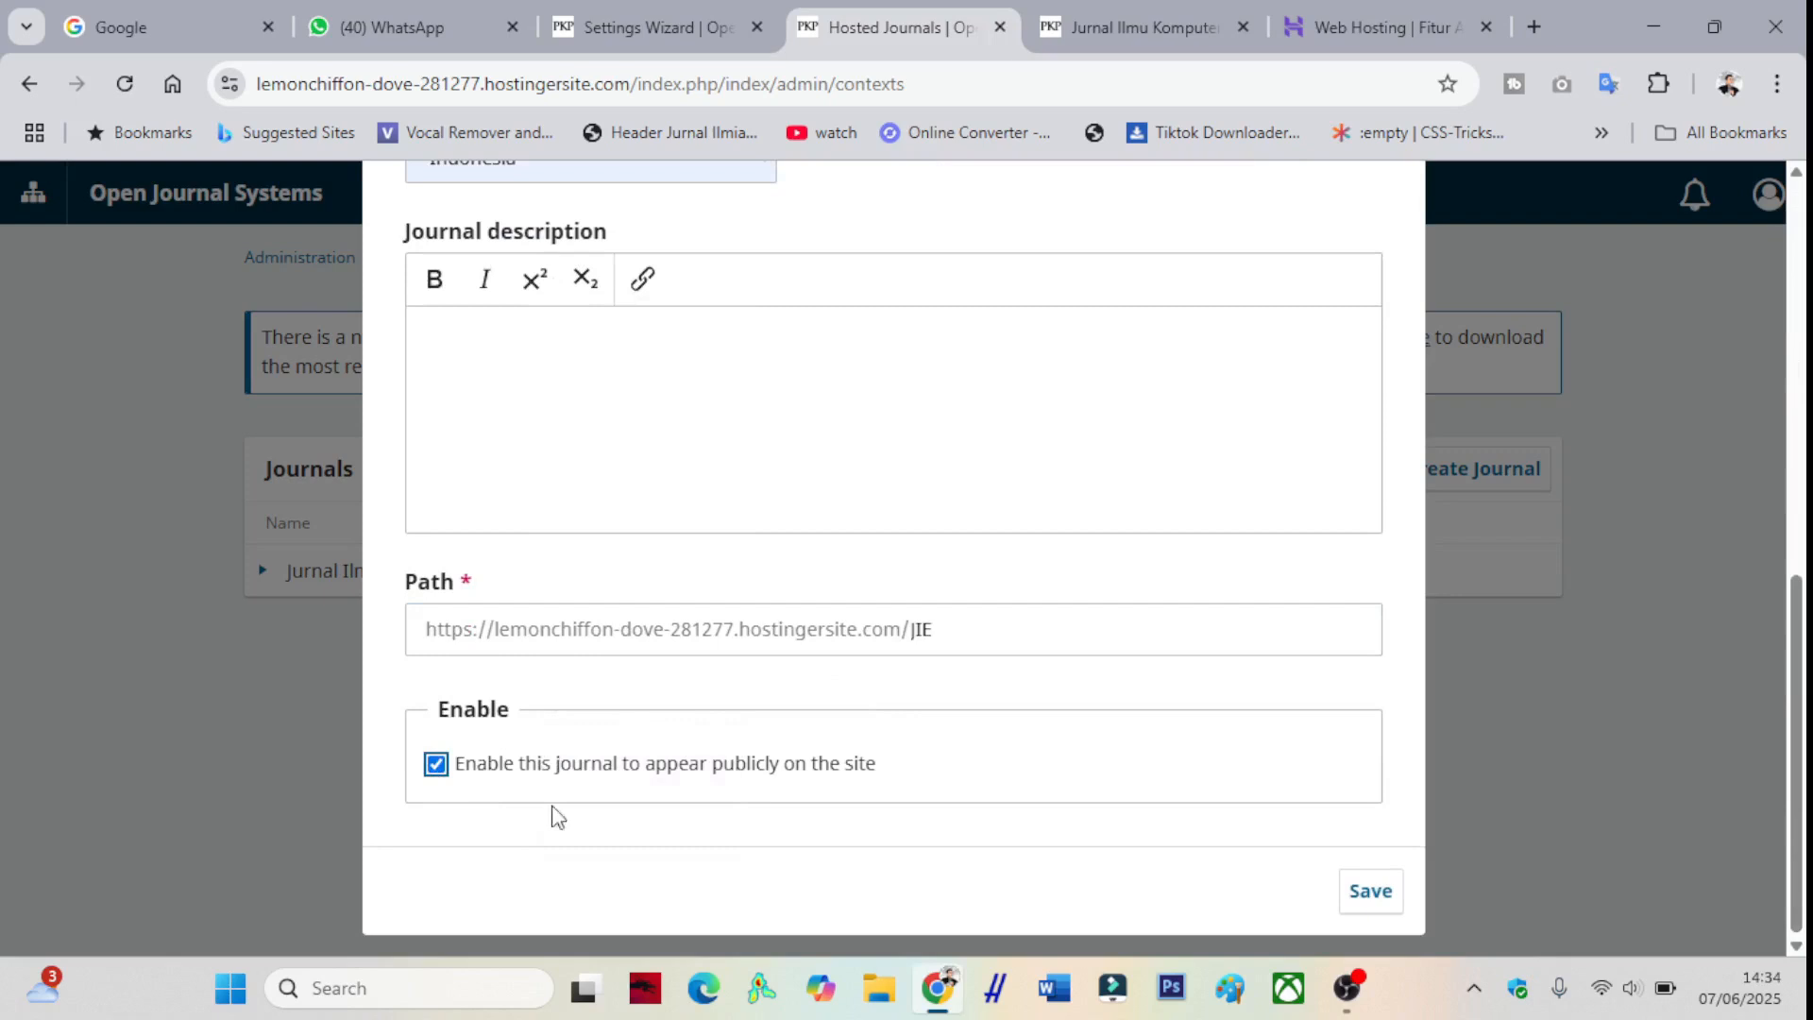
click(1366, 895)
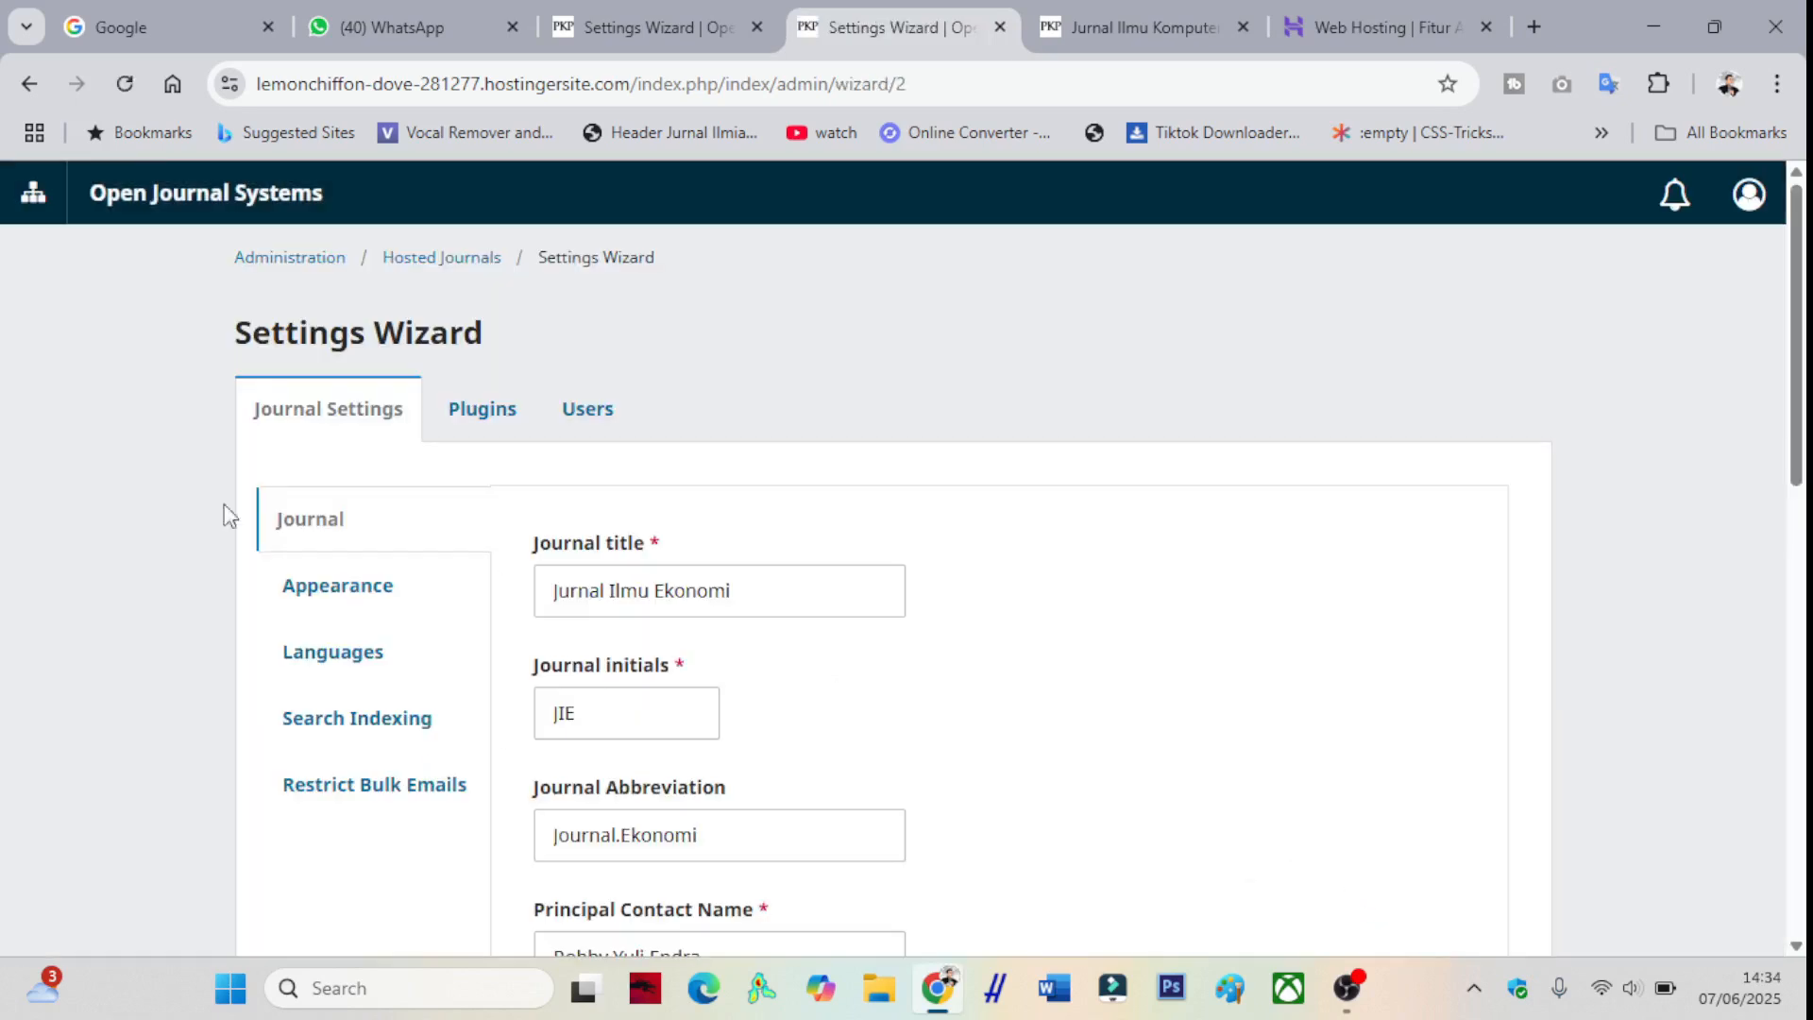
- Remove index.php/jikom/index from the Jurnal Ilmu Komputer address to load the site index of both journals
click(1161, 20)
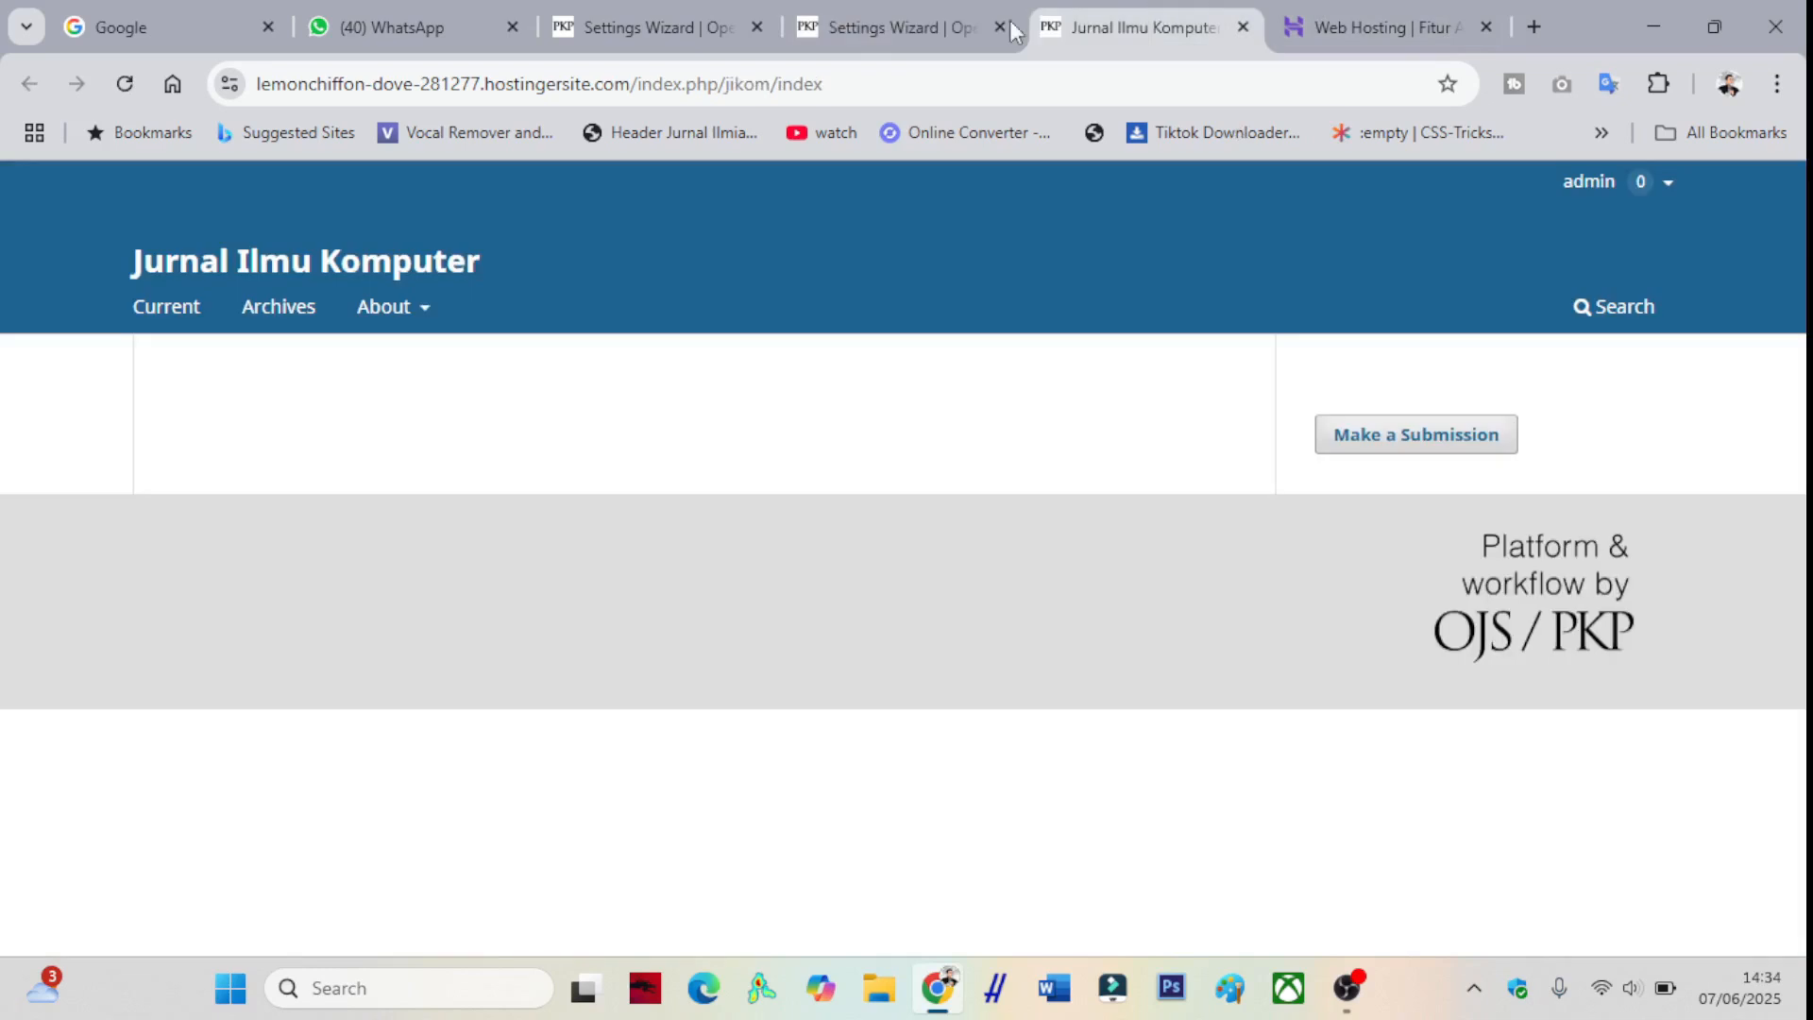
click(824, 85)
drag(825, 85, 637, 87)
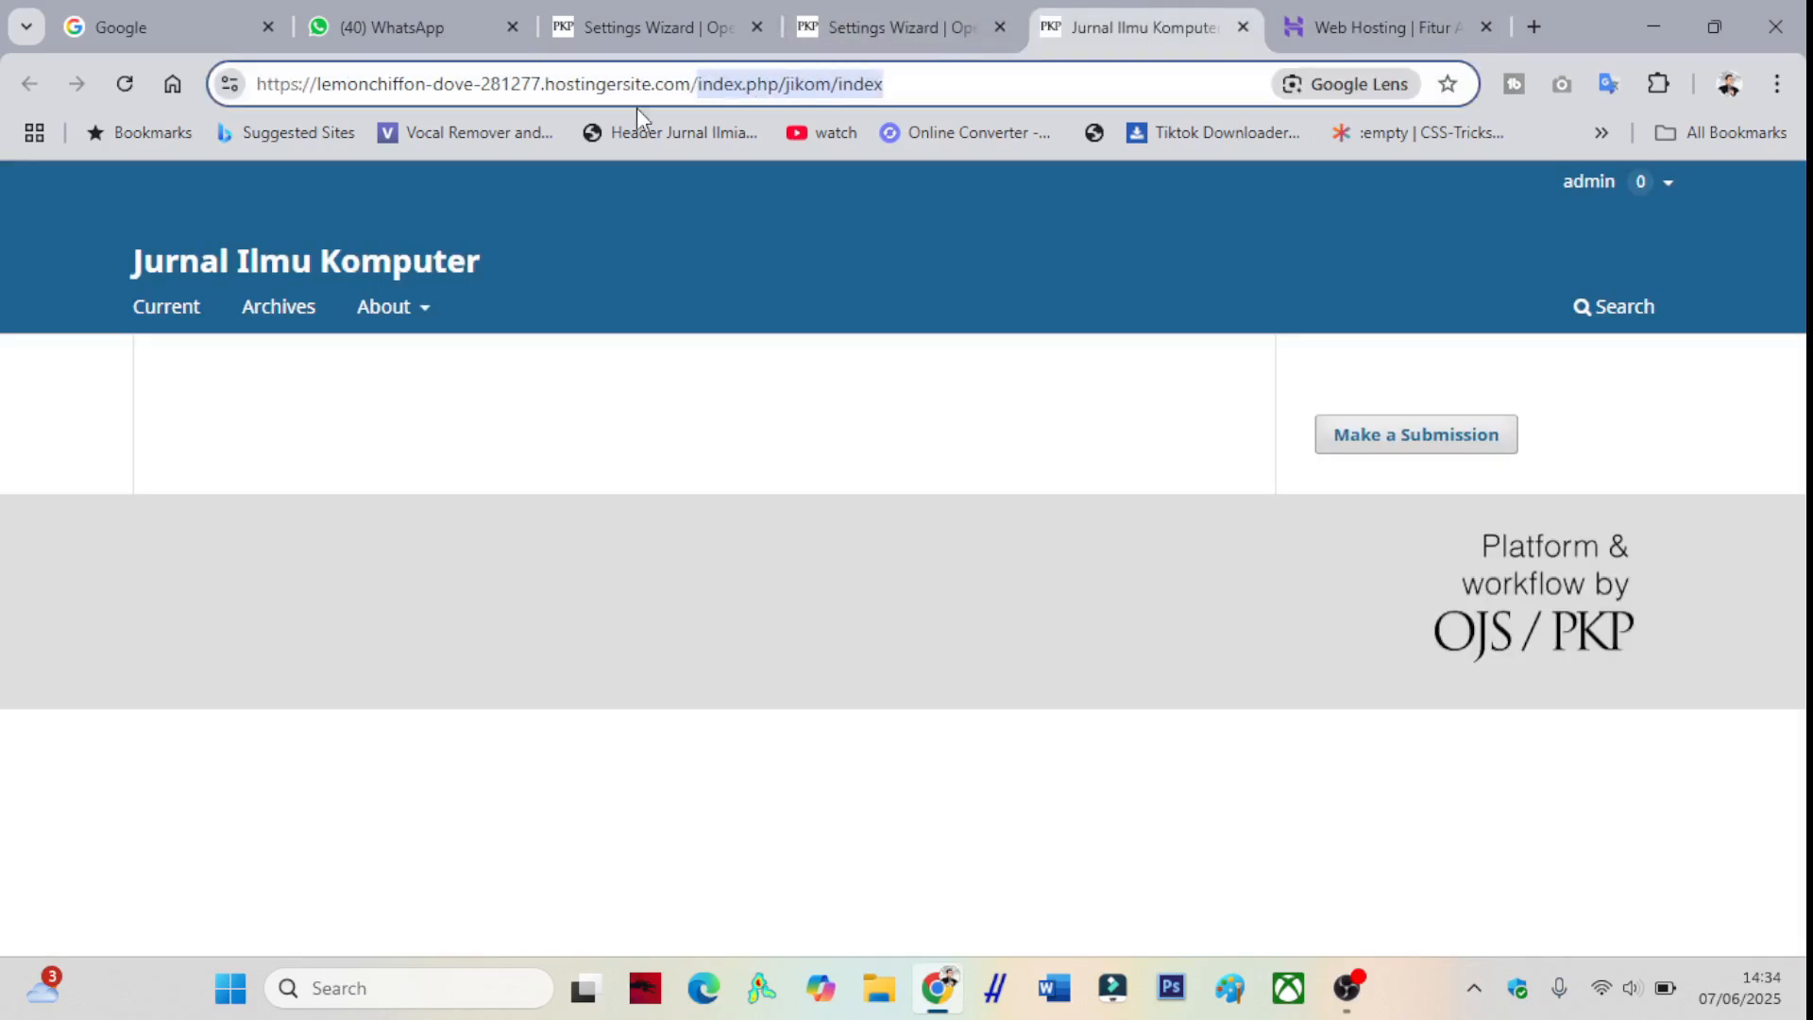
key(BackSpace)
key(Return)
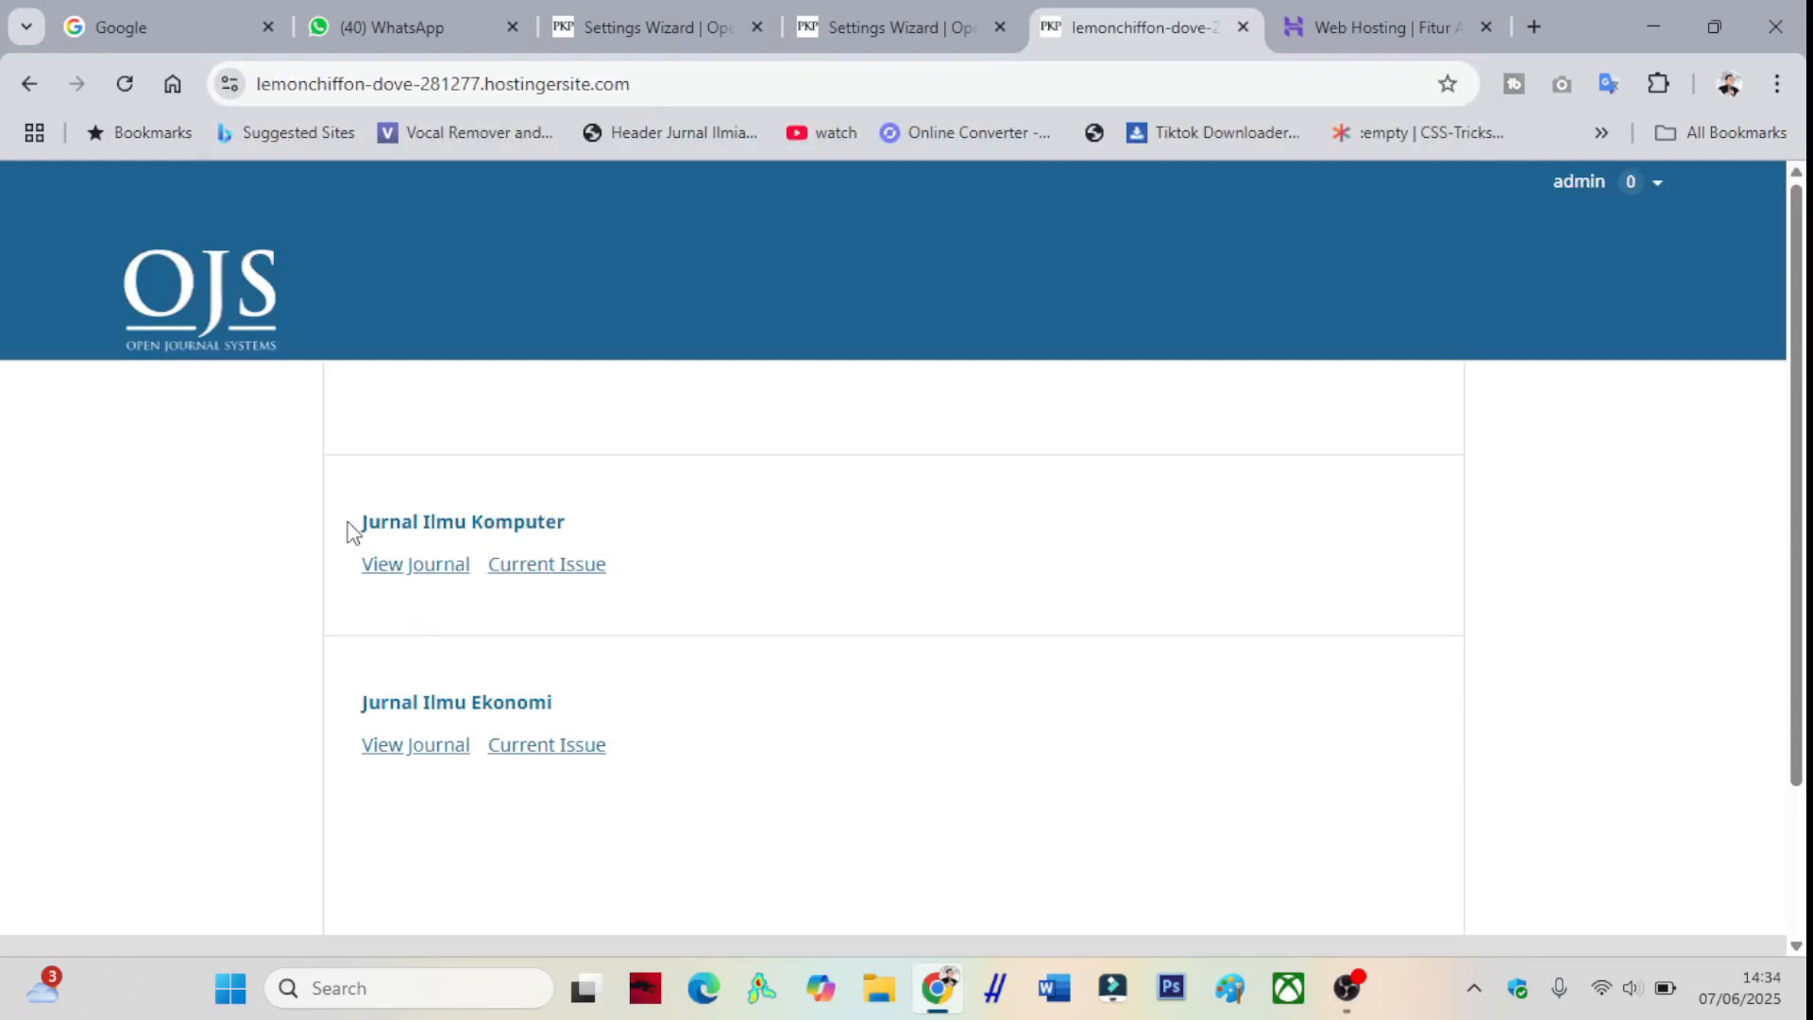
scroll(354, 605, down, 2)
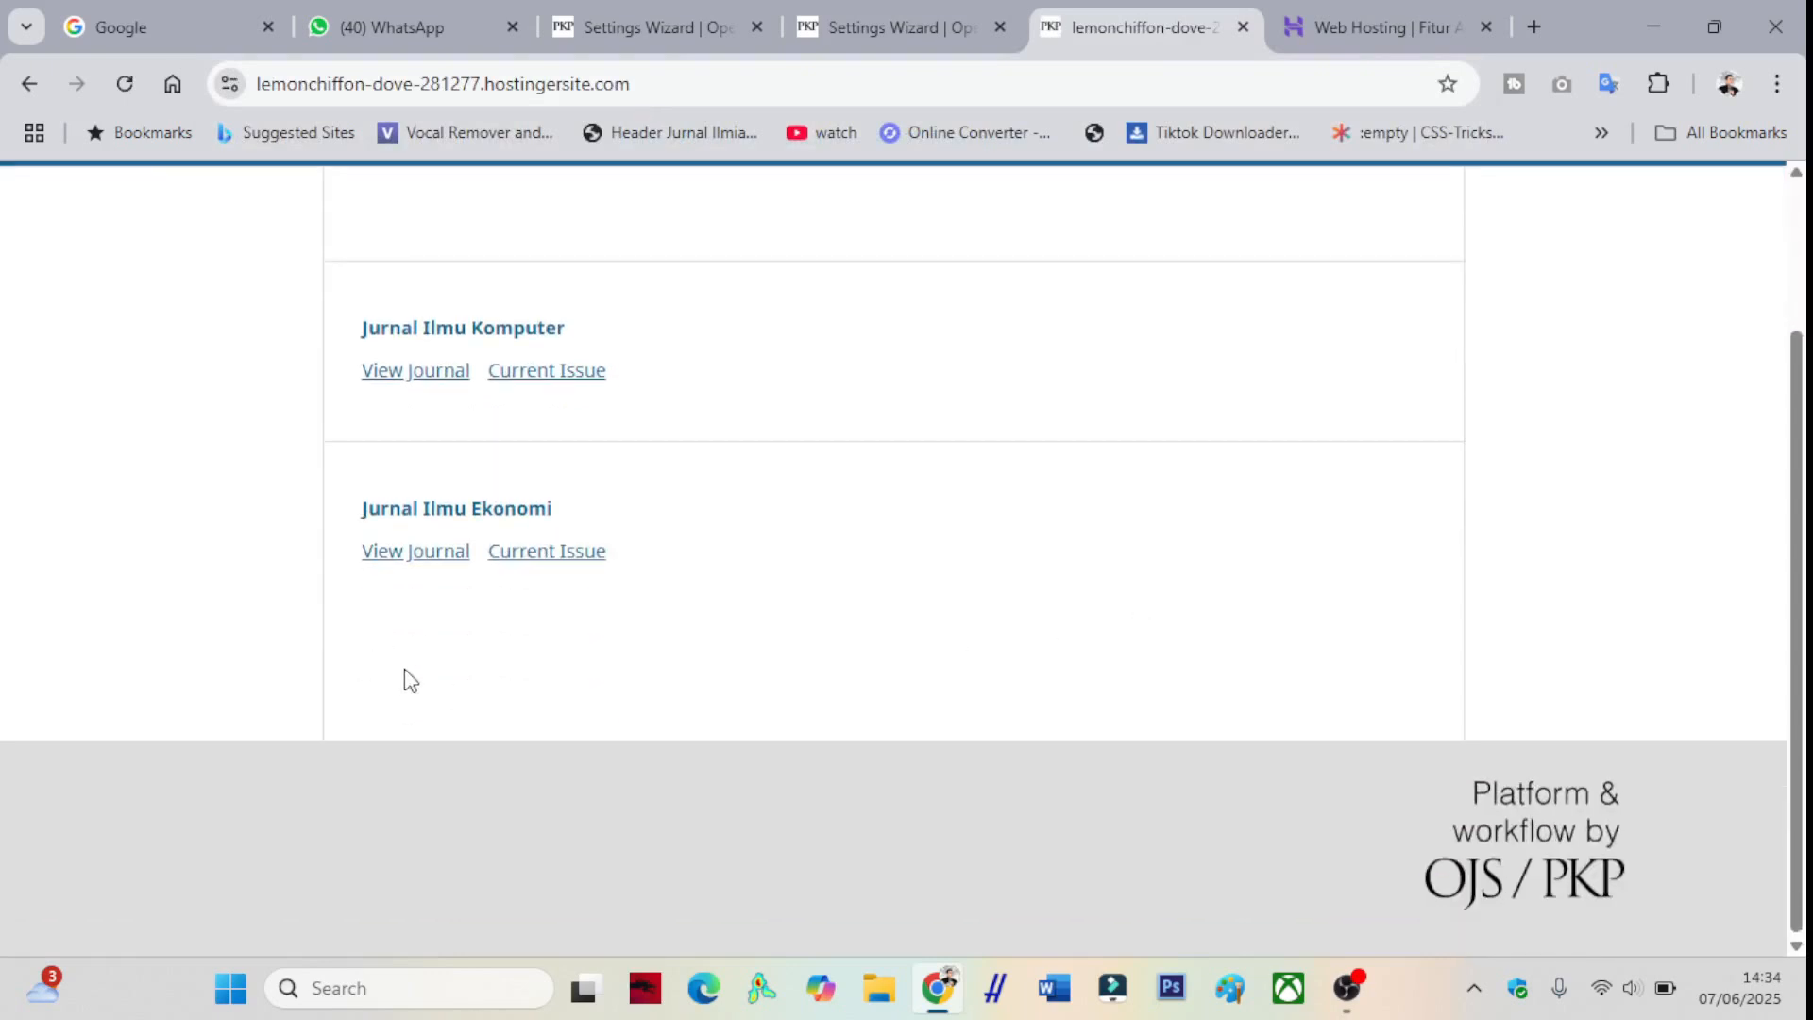
scroll(465, 632, up, 2)
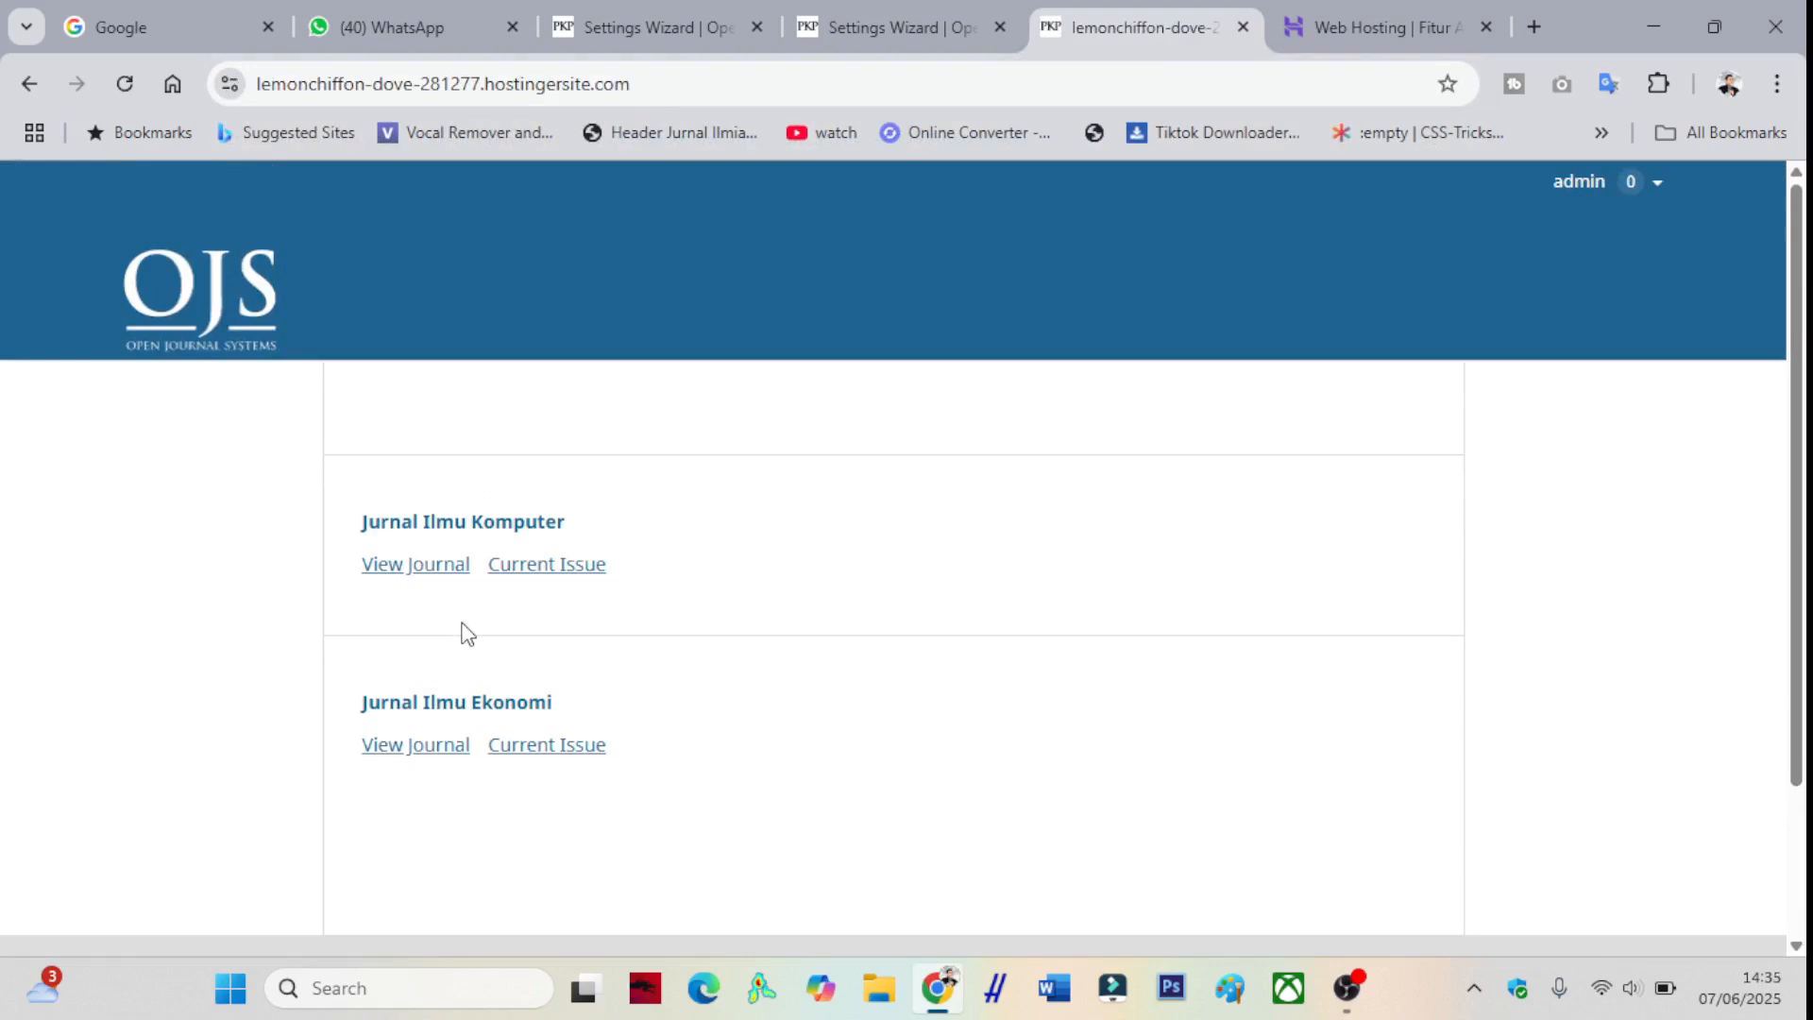
click(1533, 26)
- Load jurnal.ubl.ac.id in the new tab and scroll through its hosted journals
text(jurnal)
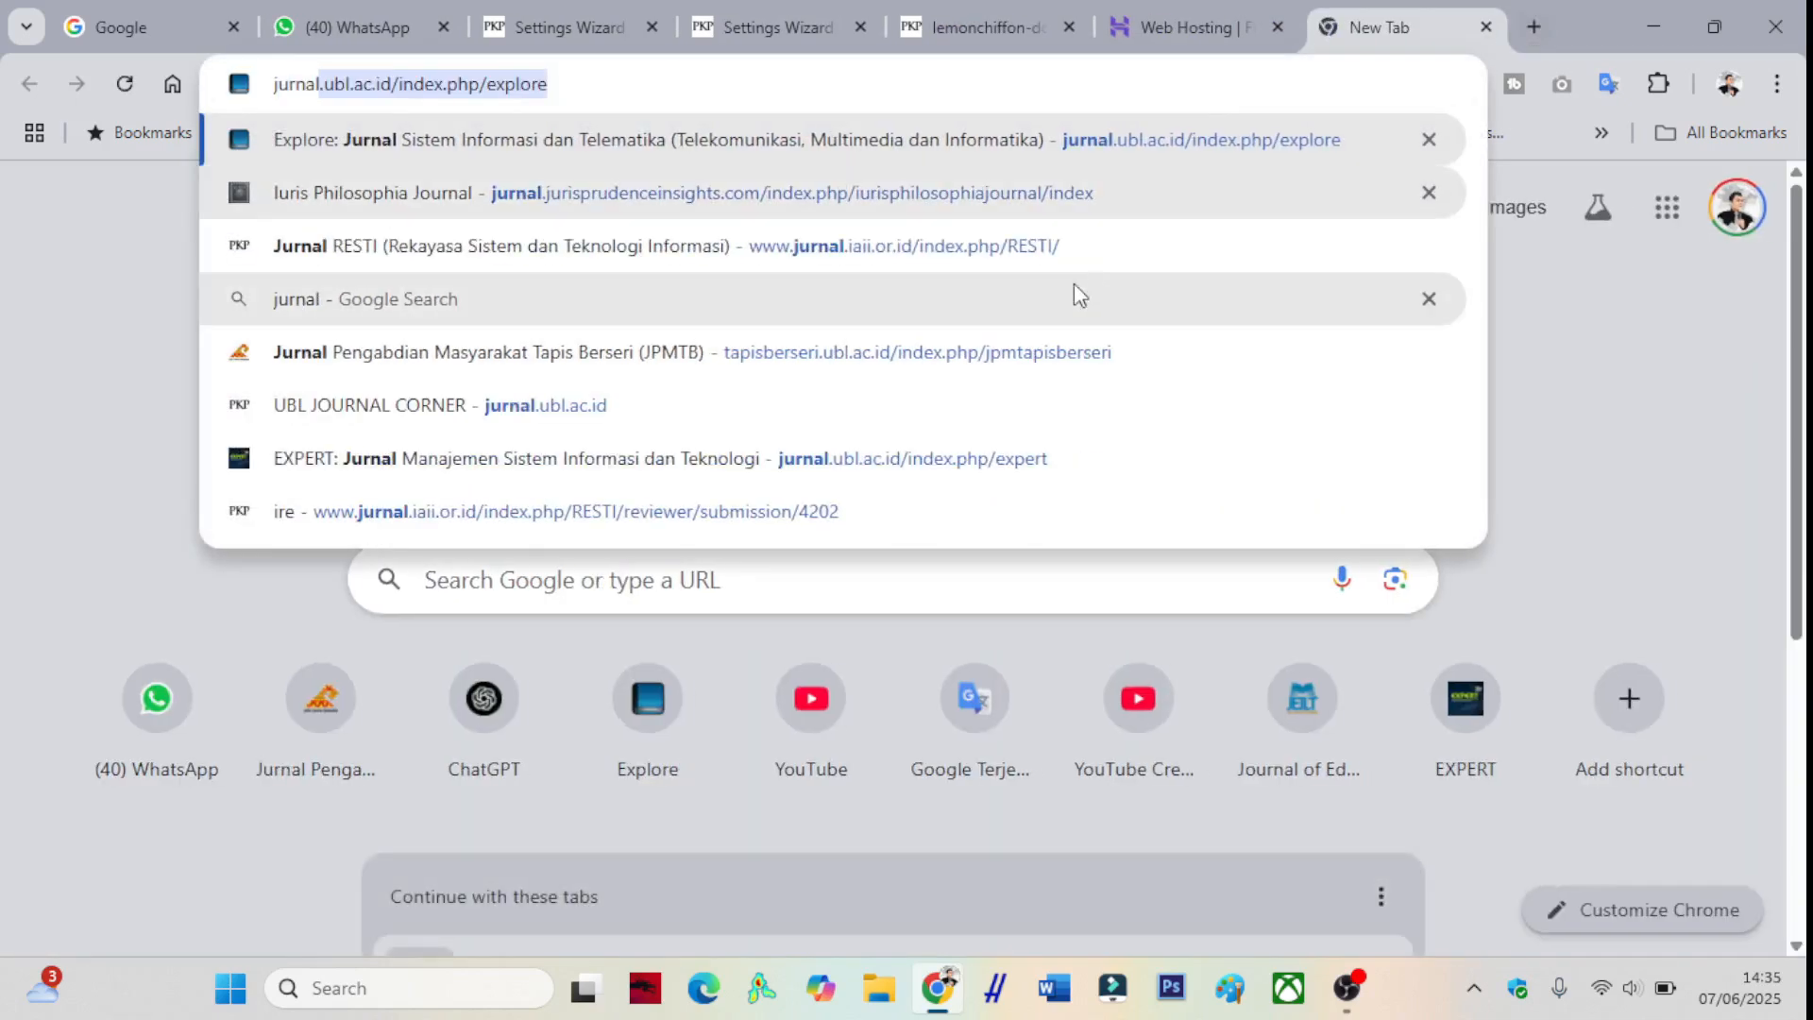
drag(578, 89, 404, 91)
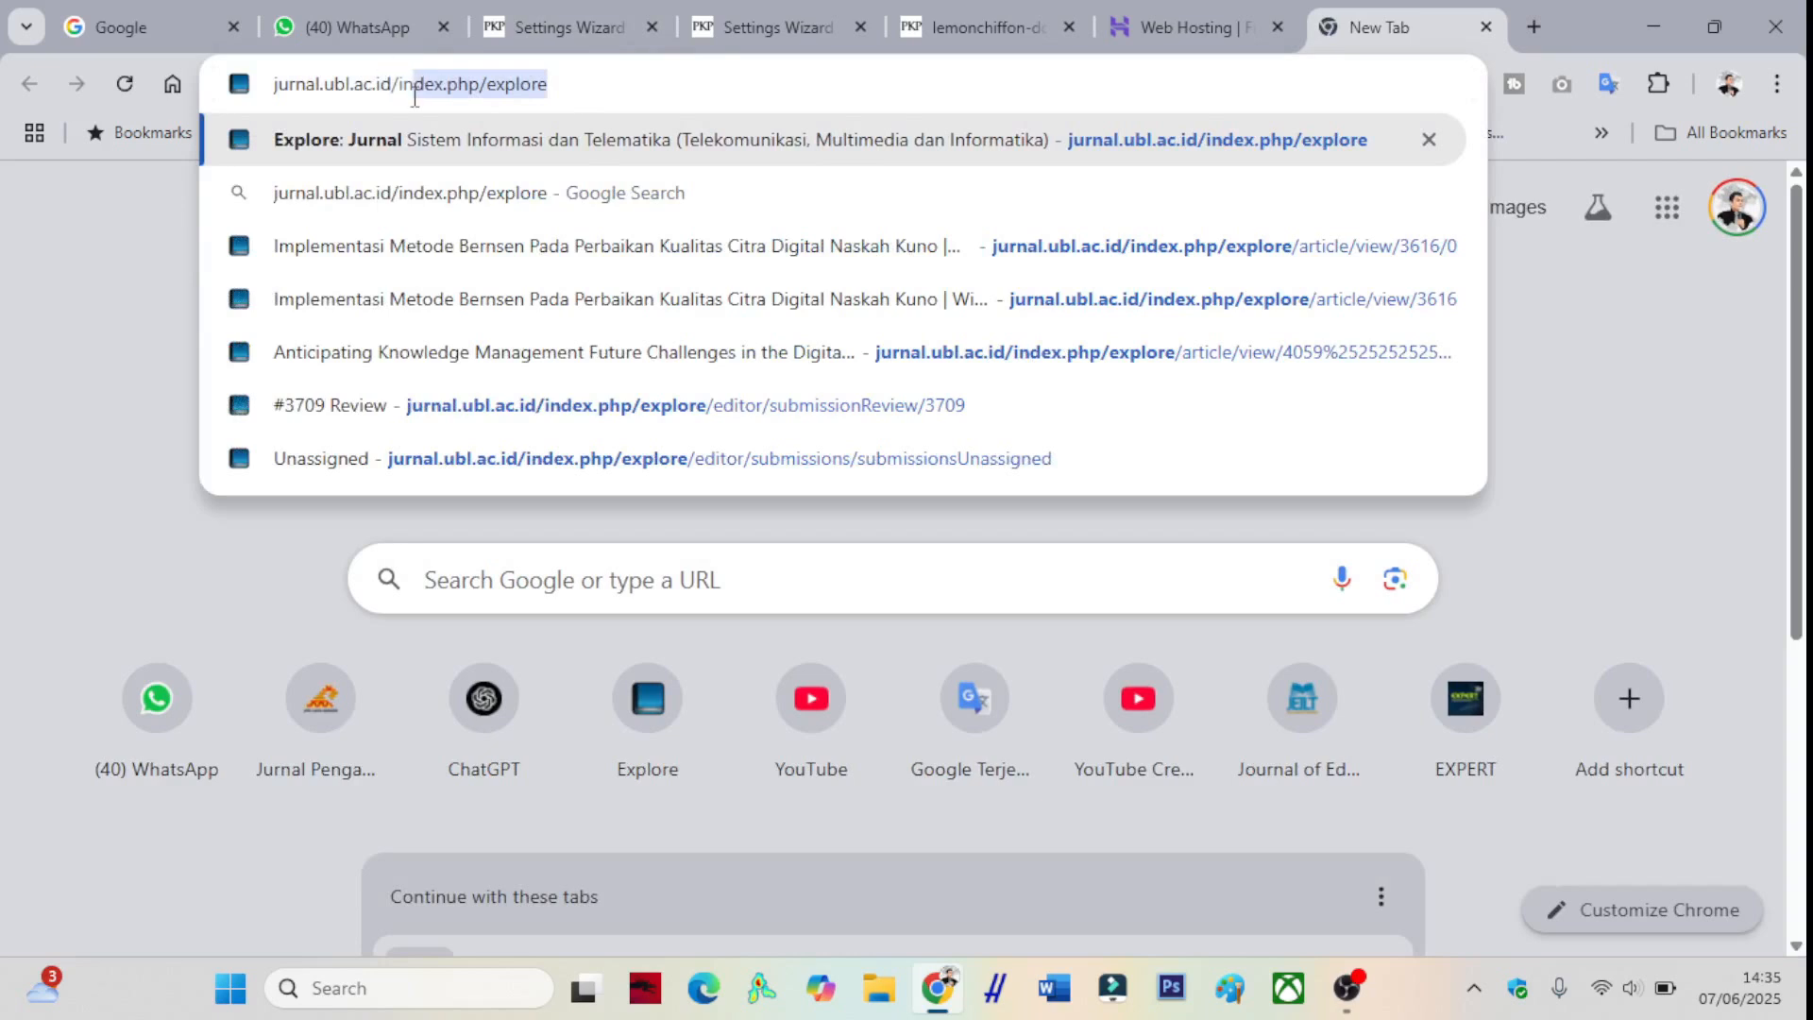
key(BackSpace)
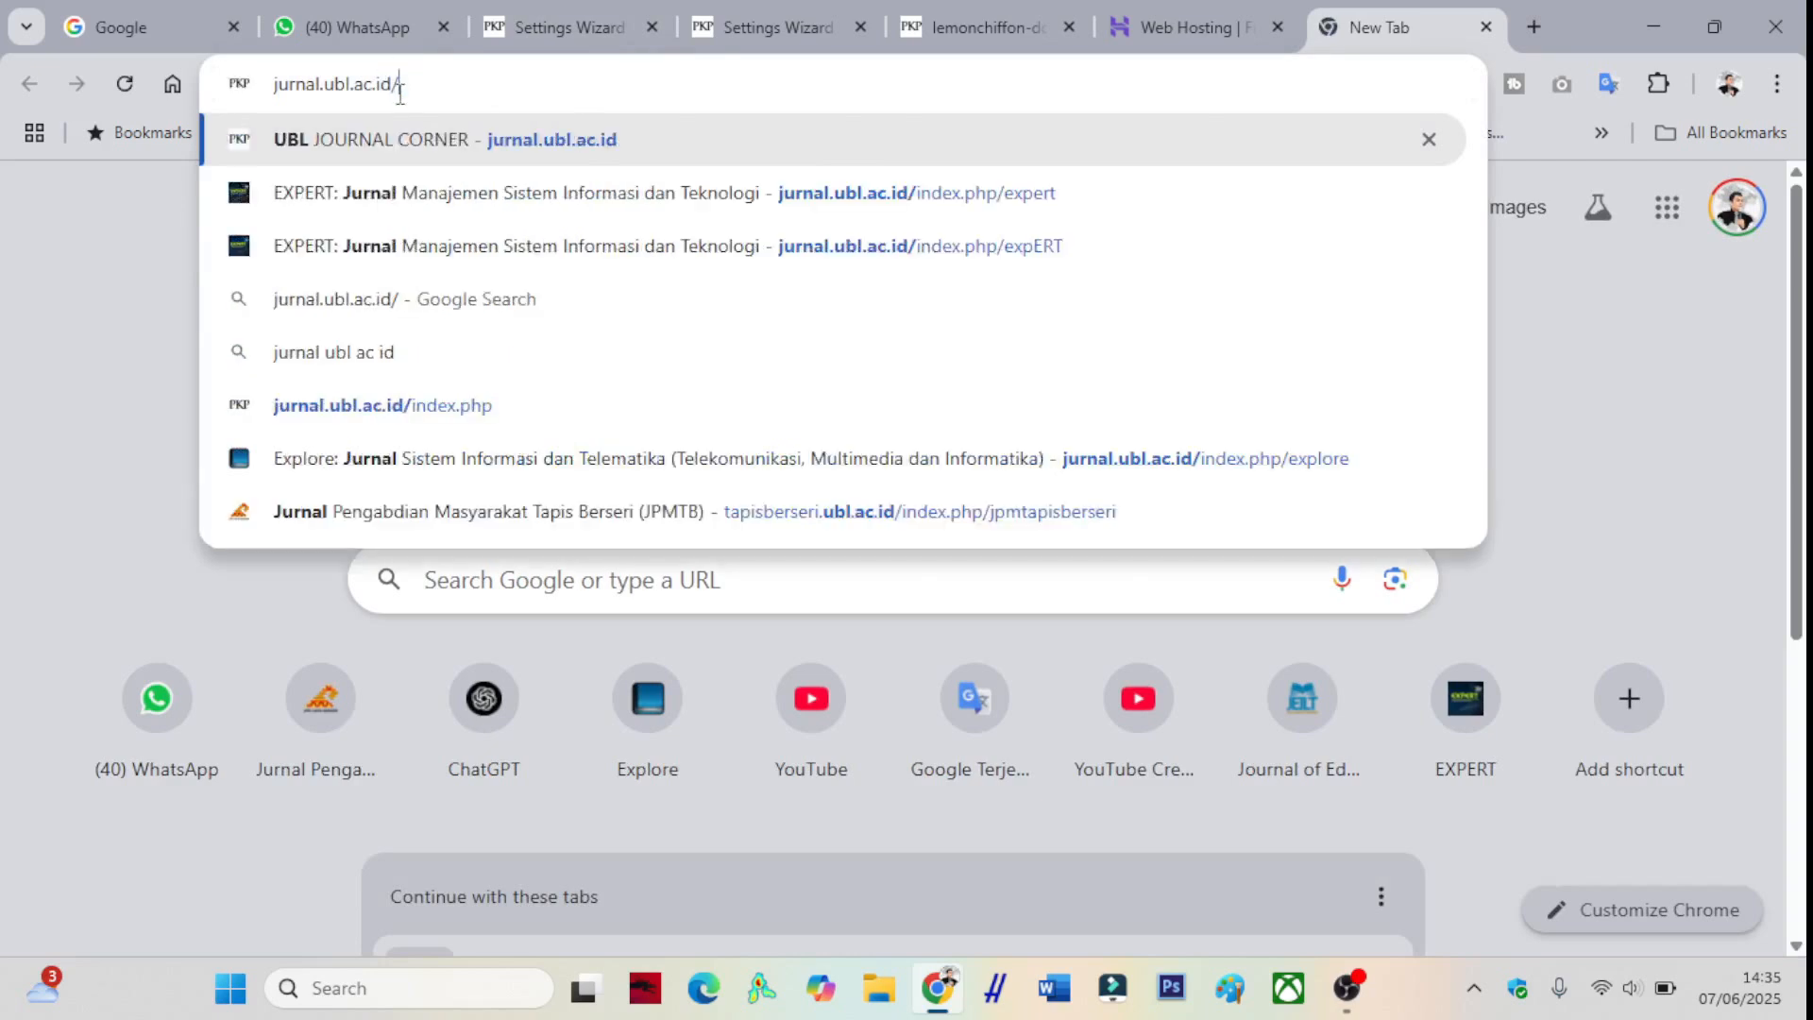
key(Return)
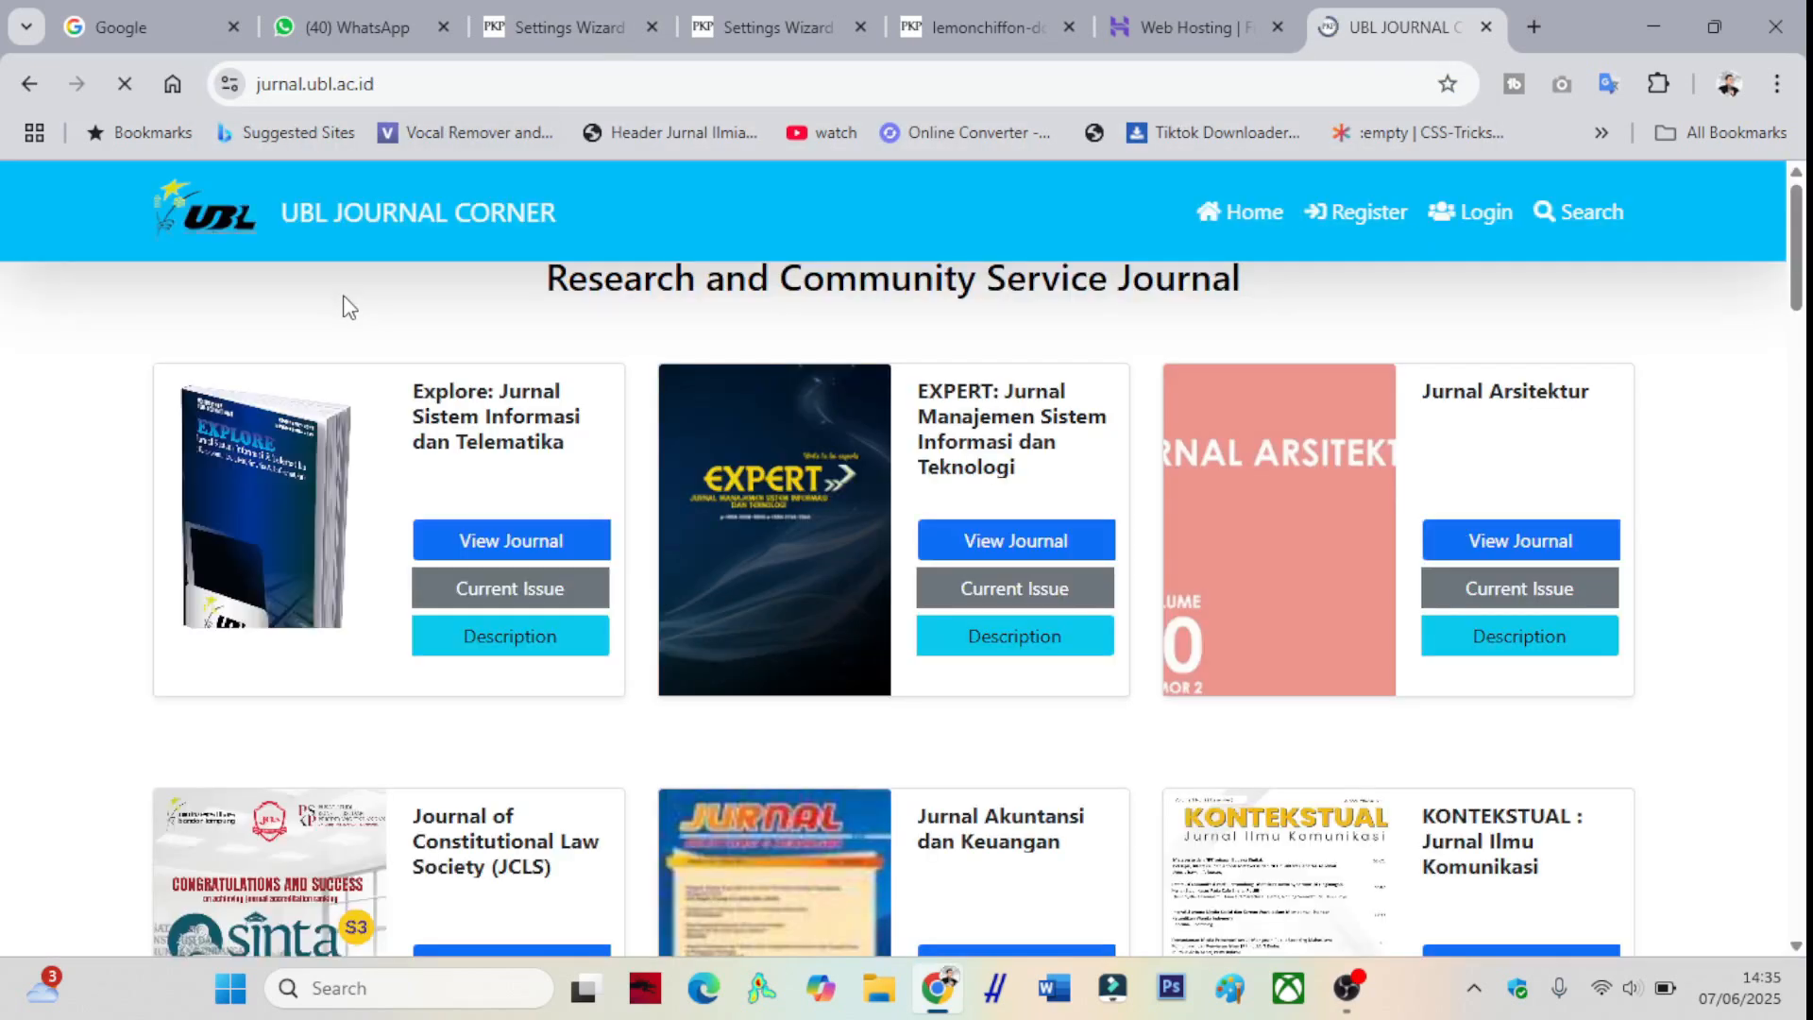
scroll(430, 416, down, 8)
scroll(430, 415, down, 20)
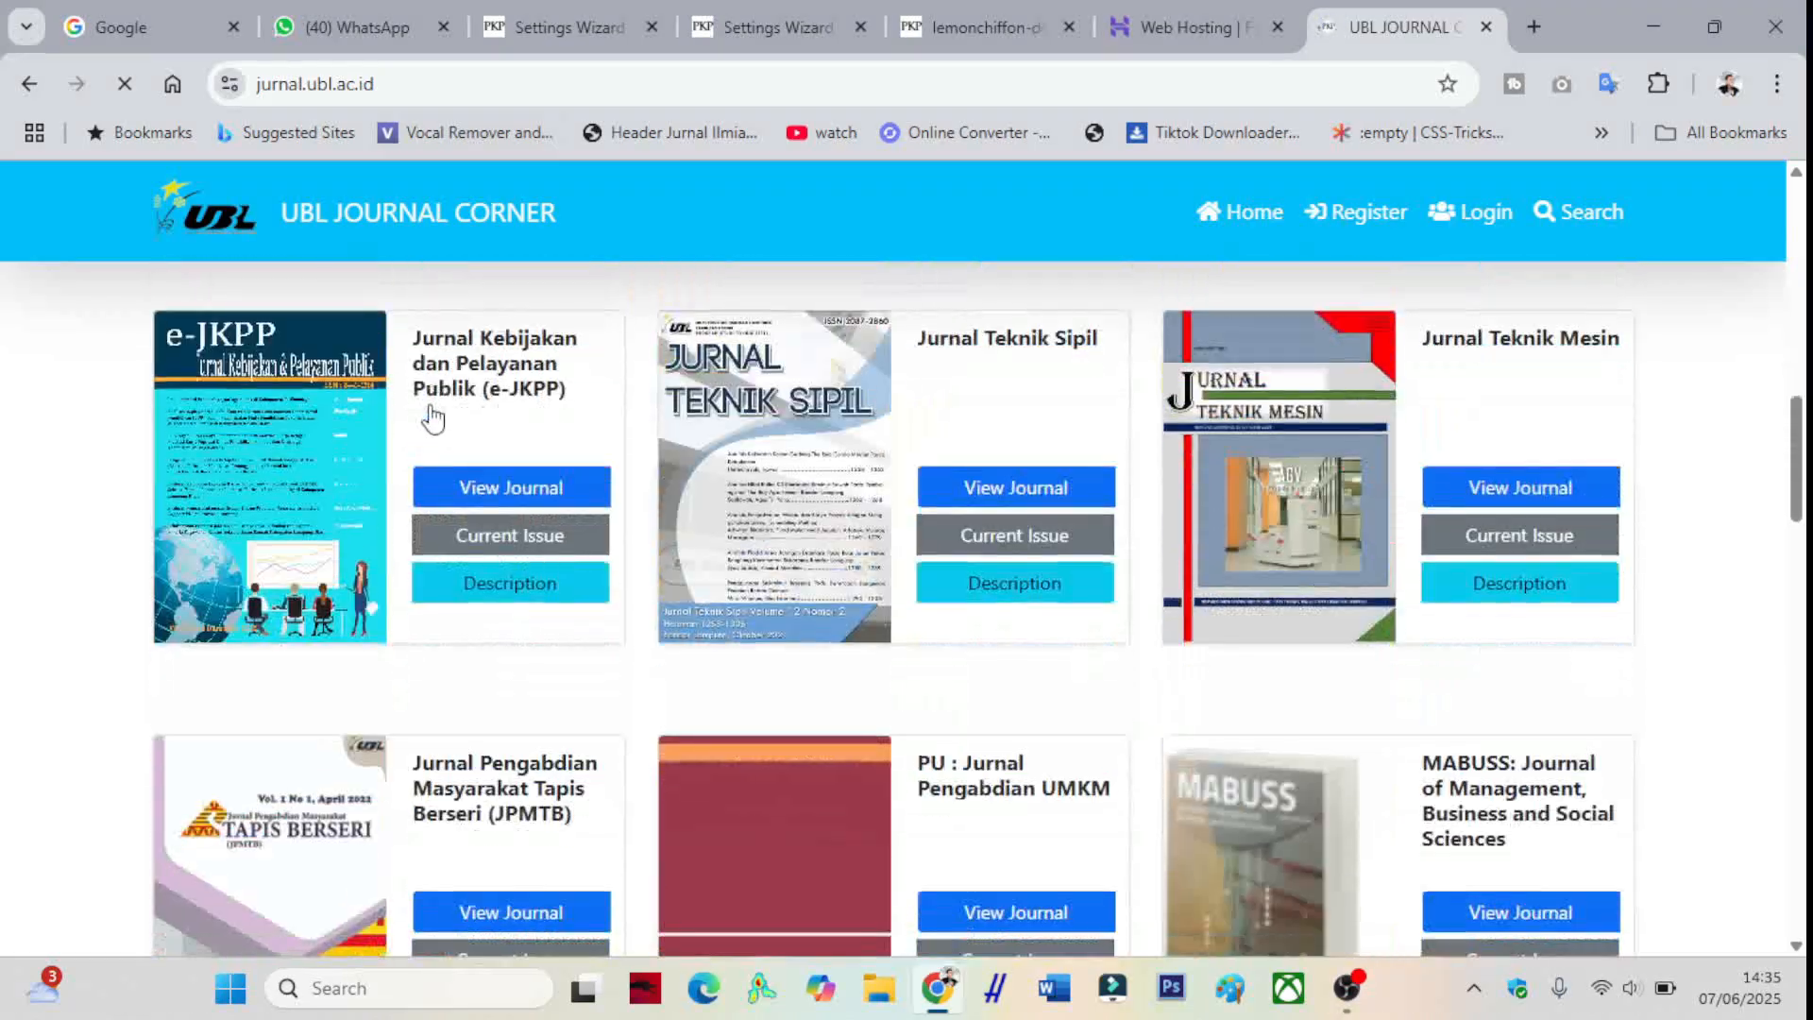
scroll(431, 416, down, 8)
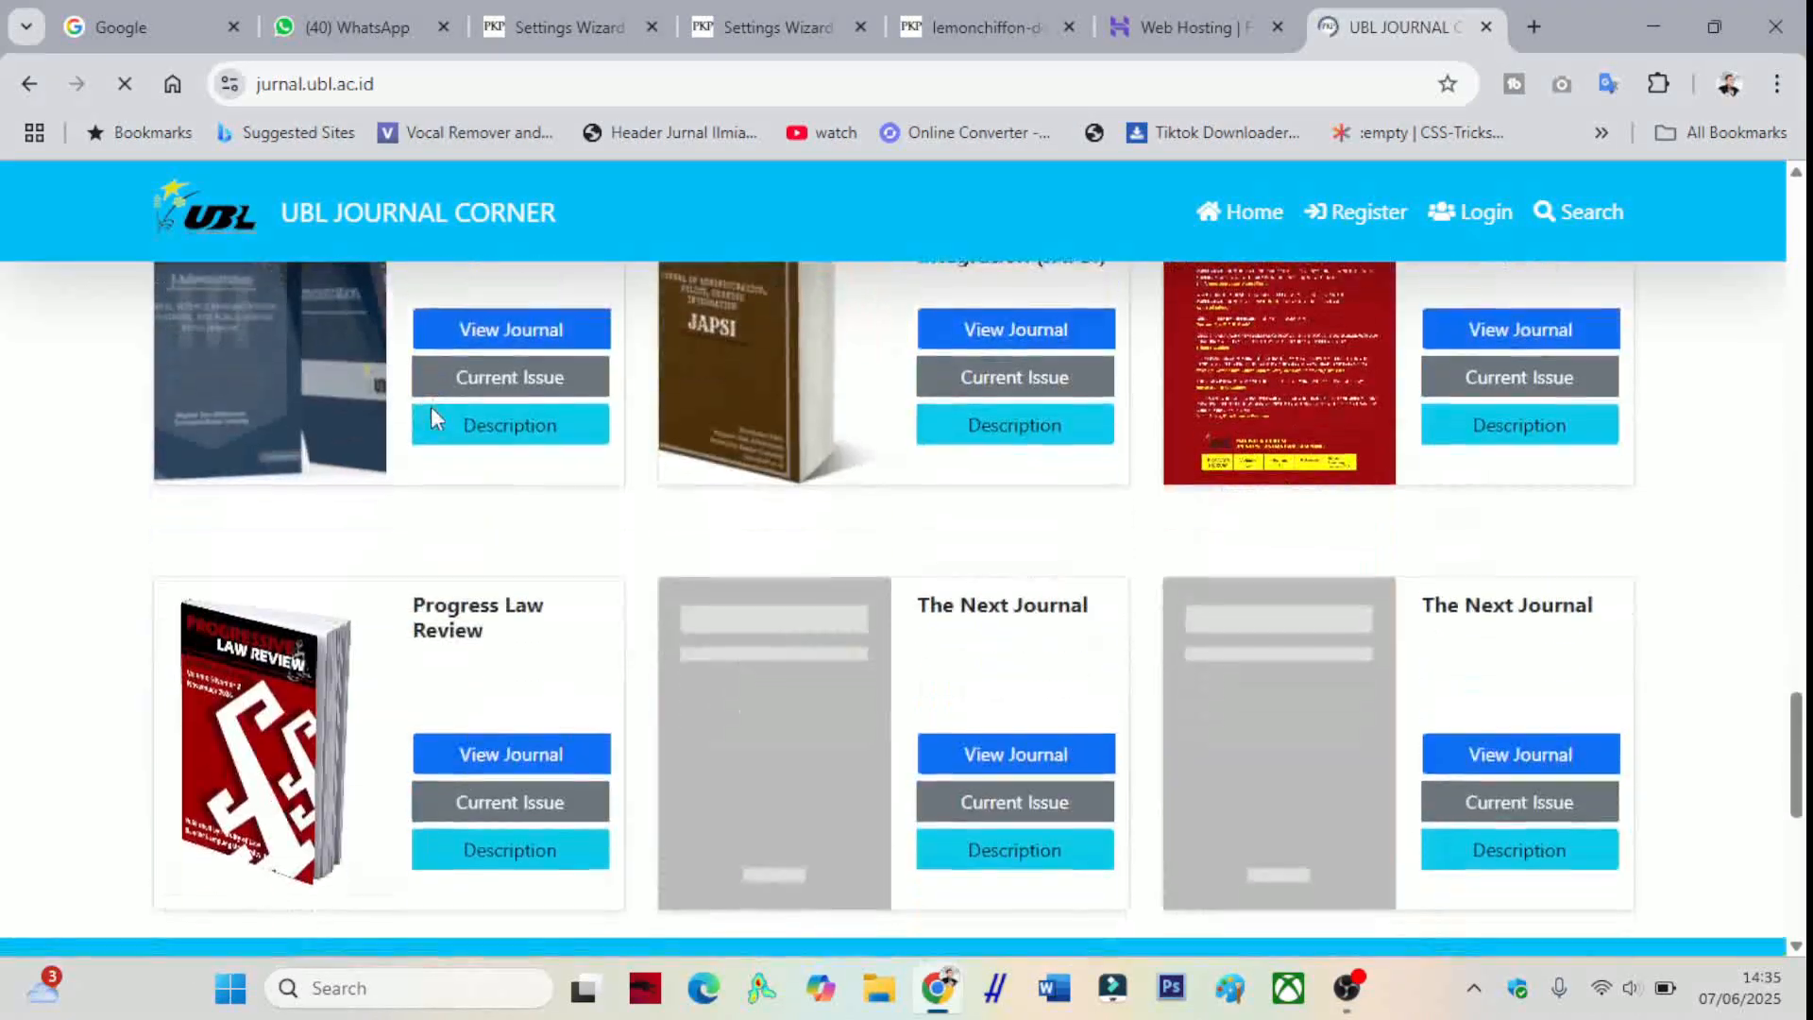
scroll(432, 416, up, 4)
scroll(434, 415, up, 20)
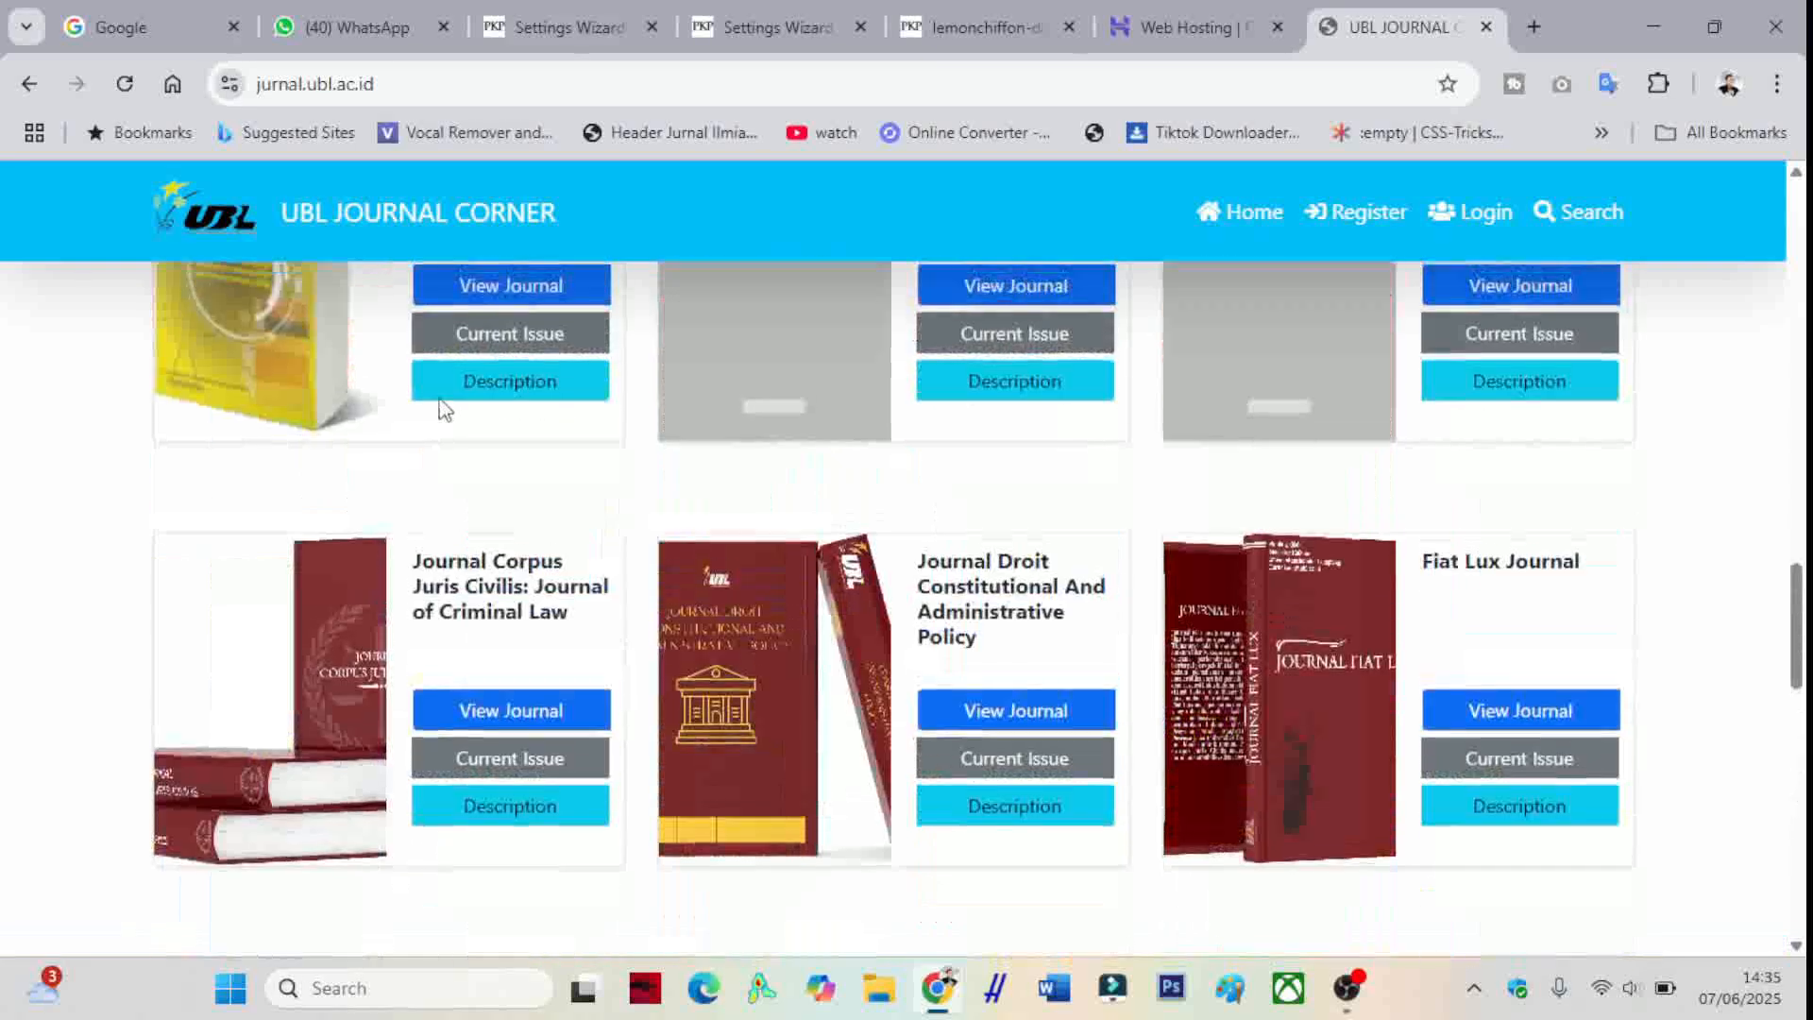